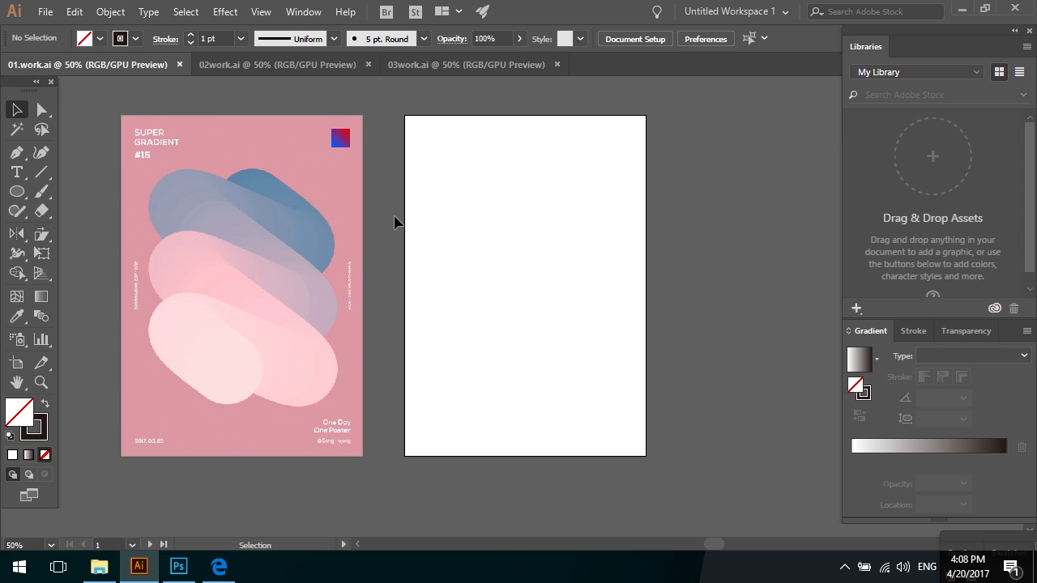
- Draw a circle about 47 mm across on the blank artboard and place an identical copy beside it
drag(392, 220, 356, 212)
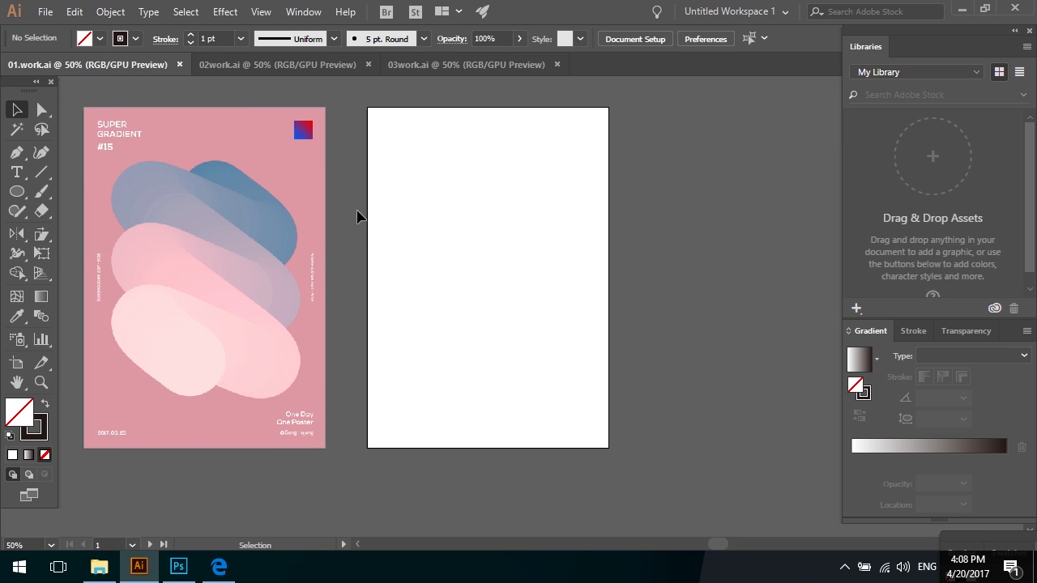
click(19, 198)
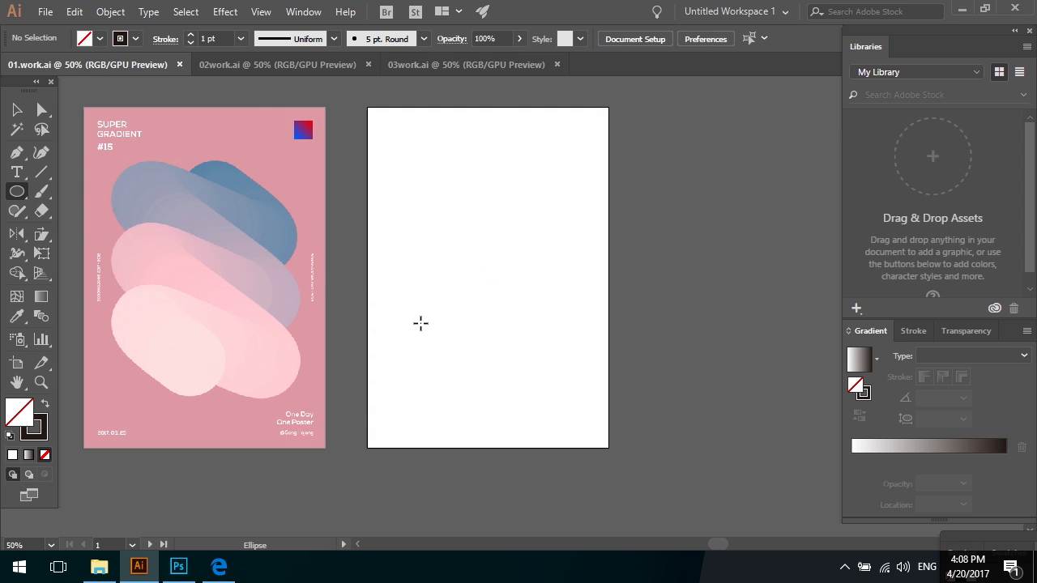
drag(420, 323, 538, 337)
key(v)
click(458, 339)
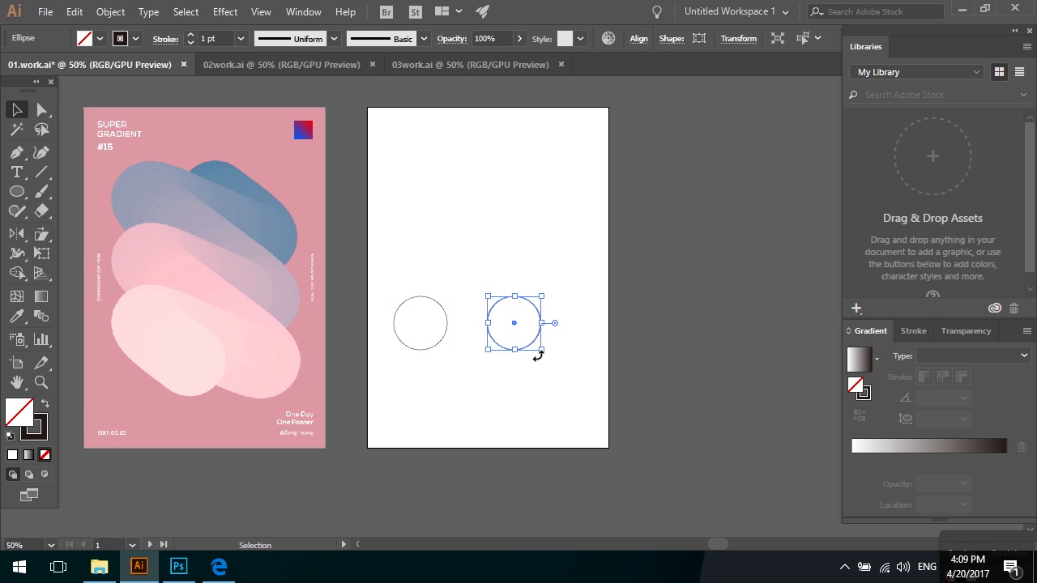
- Recolor the second circle with the blue sampled from the top shape of the finished poster
key(i)
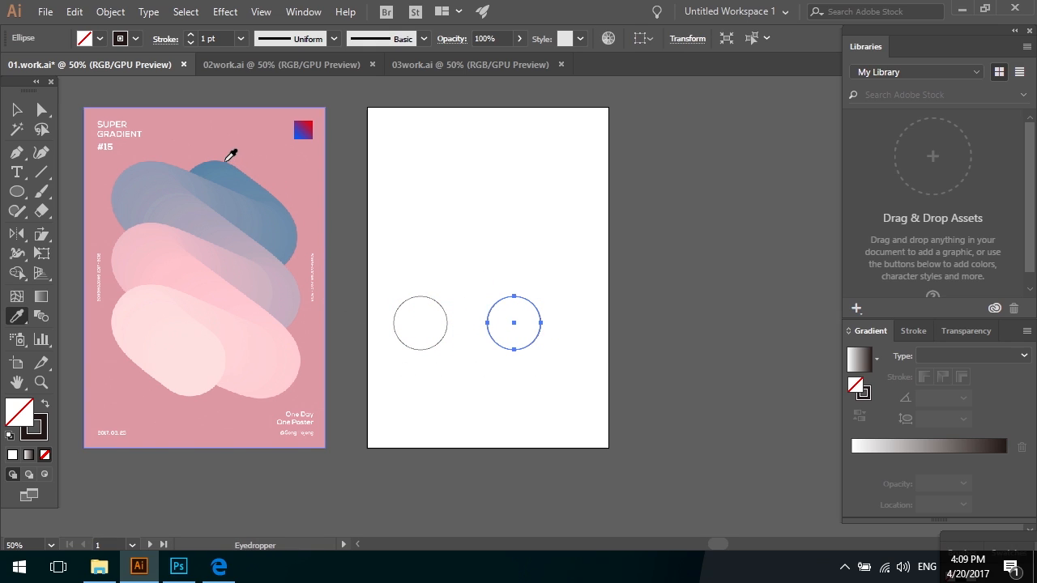
click(223, 162)
key(v)
click(441, 267)
- Fill the first, still unfilled circle with the pale pink sampled from the poster's lowest shape
click(397, 326)
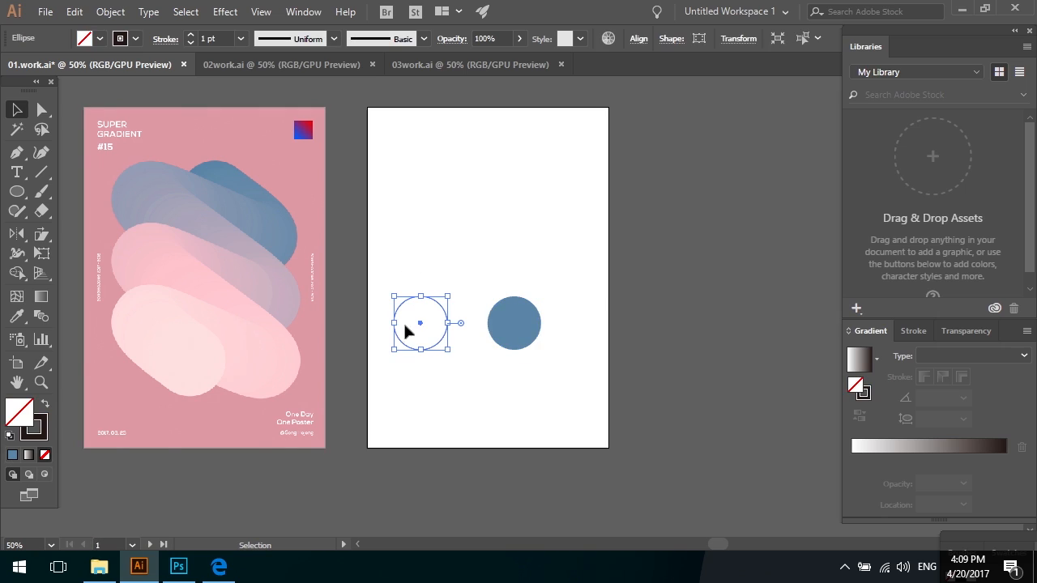
key(i)
click(220, 358)
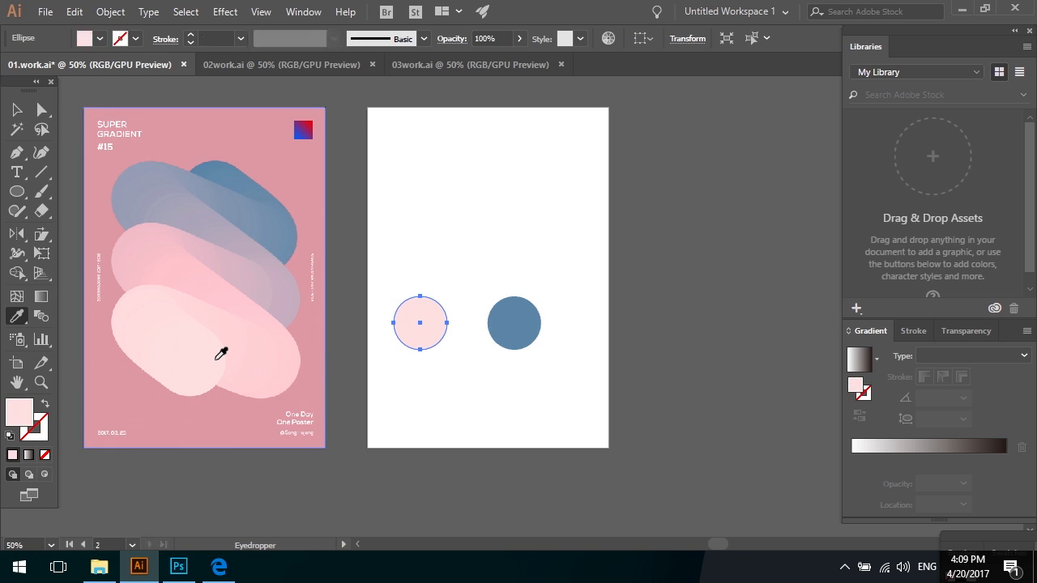
key(v)
click(419, 267)
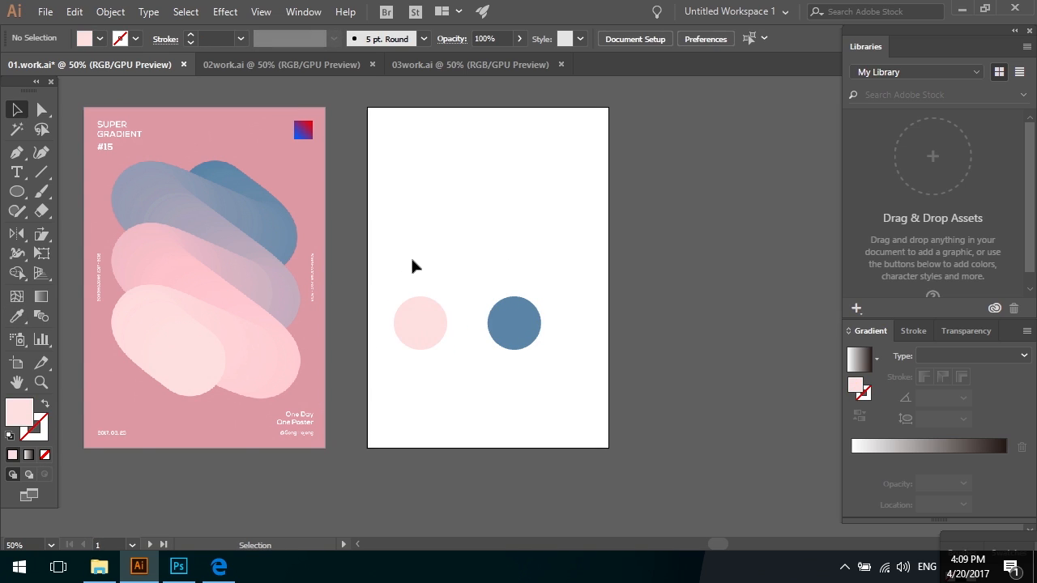
- With both circles selected, set the blend options to Specified Steps spacing with 300 steps
drag(406, 253, 641, 405)
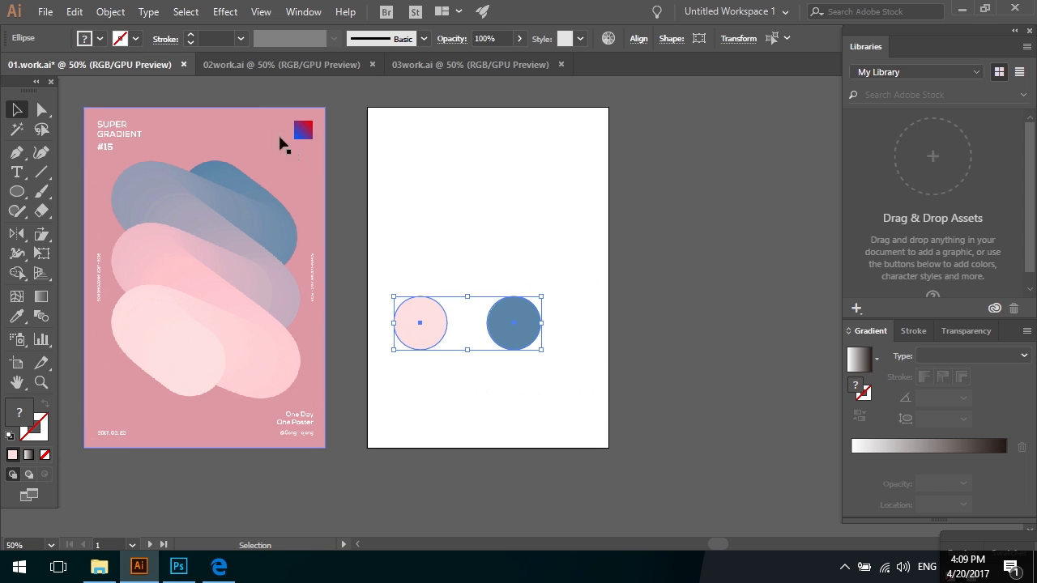
click(110, 11)
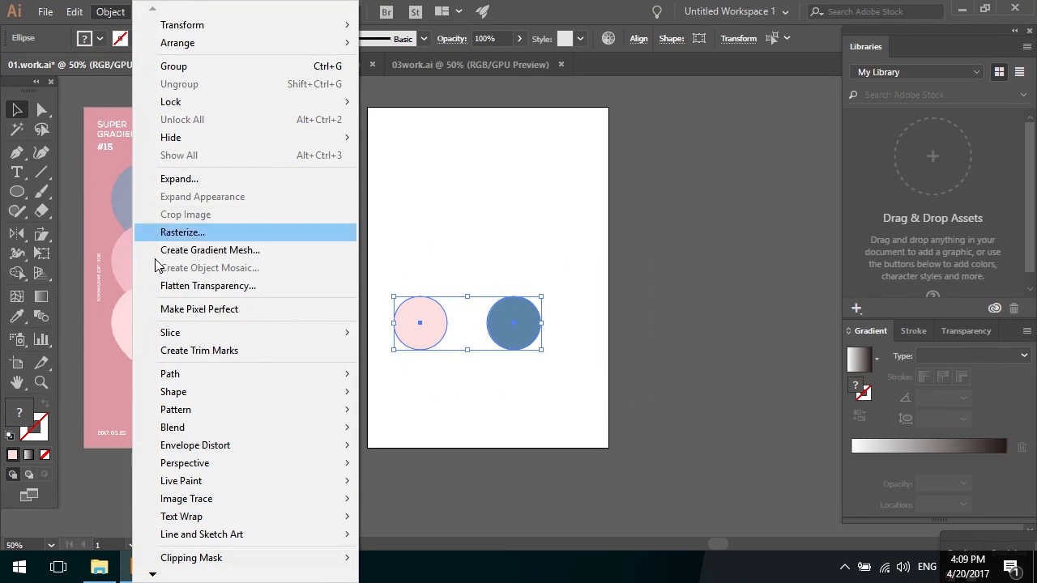
mouse_move(279, 424)
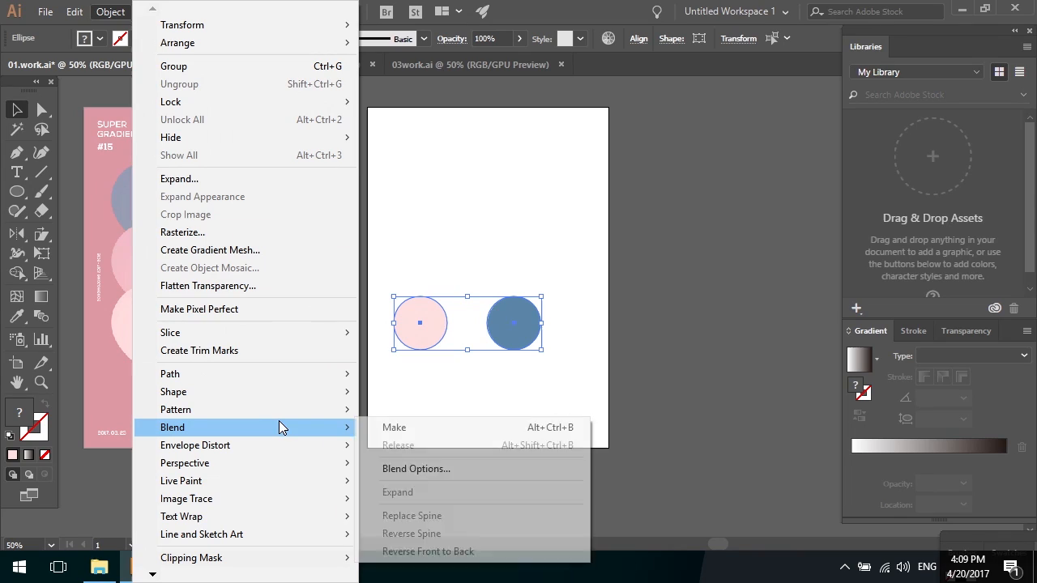
click(434, 470)
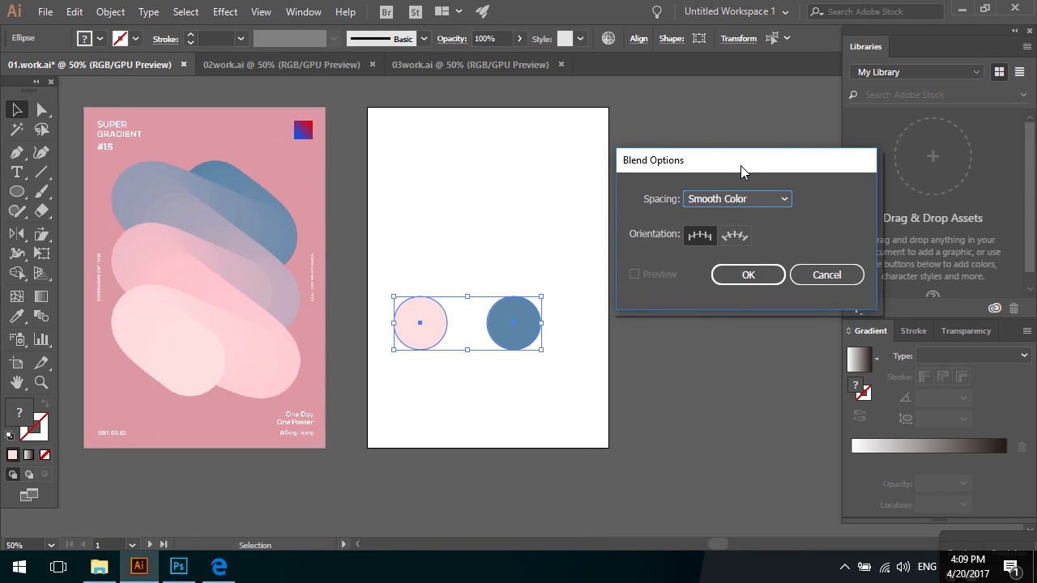
drag(741, 165, 750, 237)
click(755, 271)
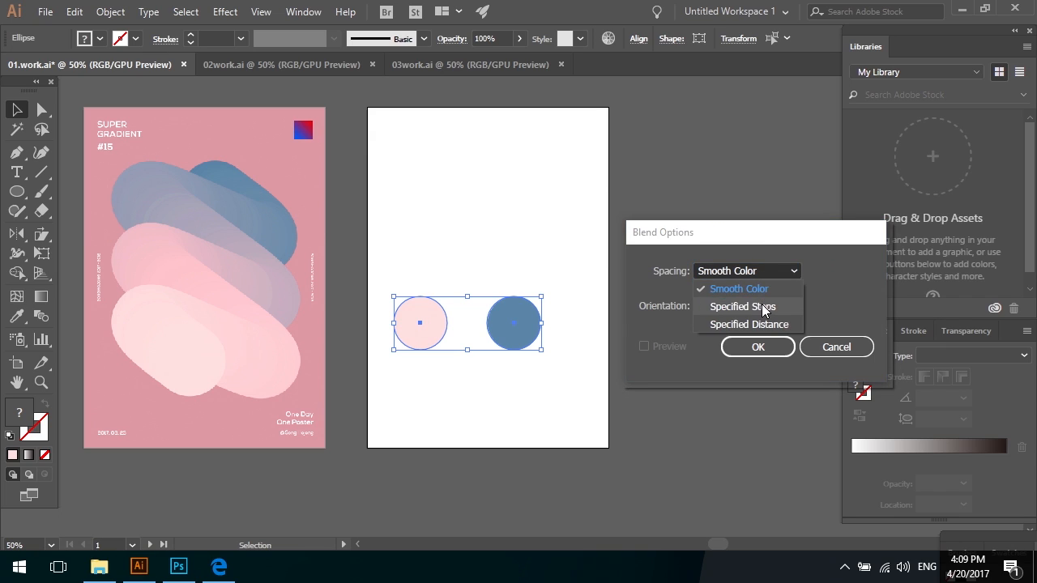
click(761, 304)
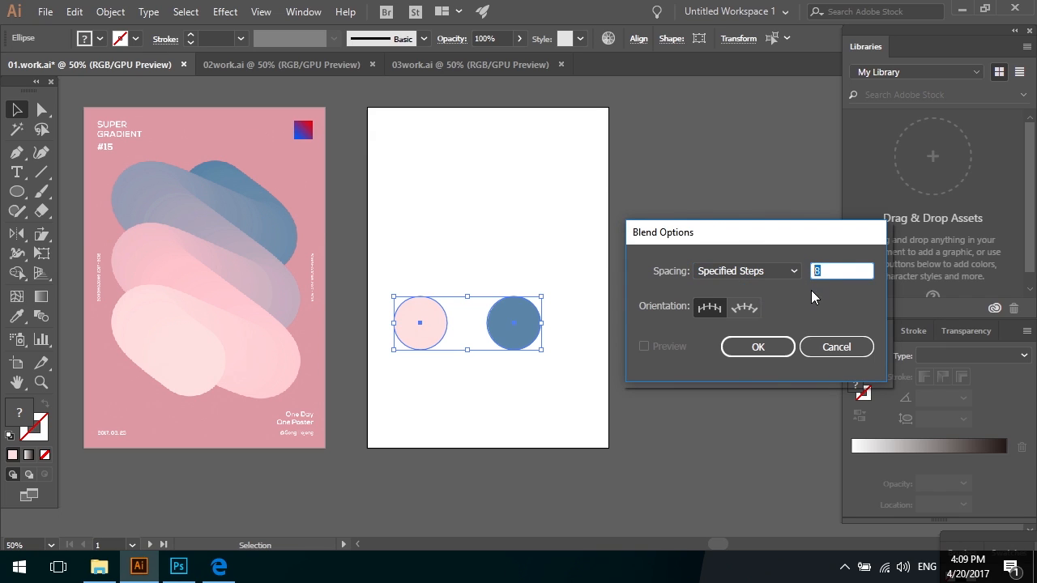
text(300)
click(759, 346)
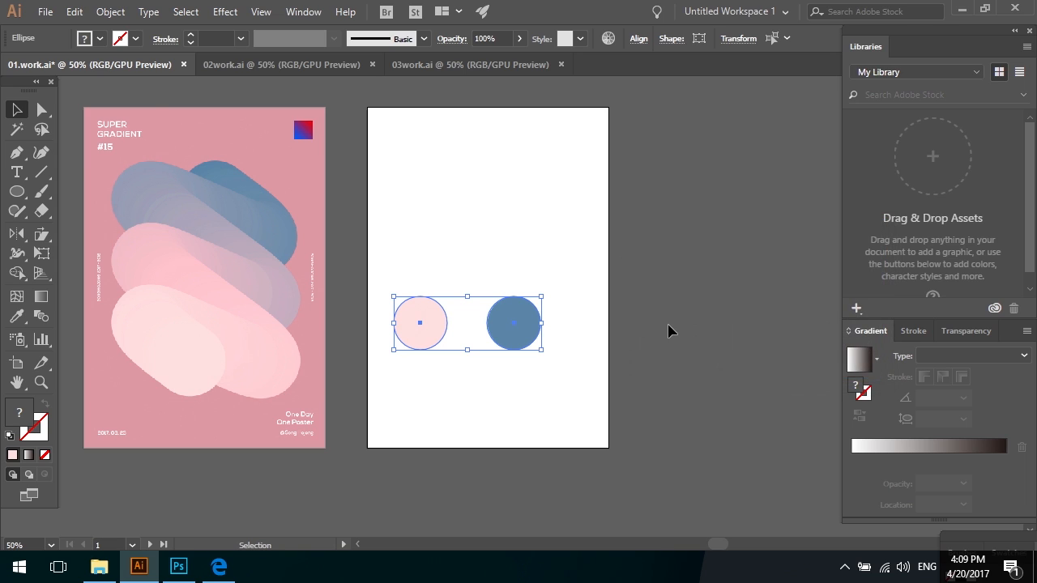
- Make a blend between the pink and blue circles
click(110, 11)
mouse_move(263, 431)
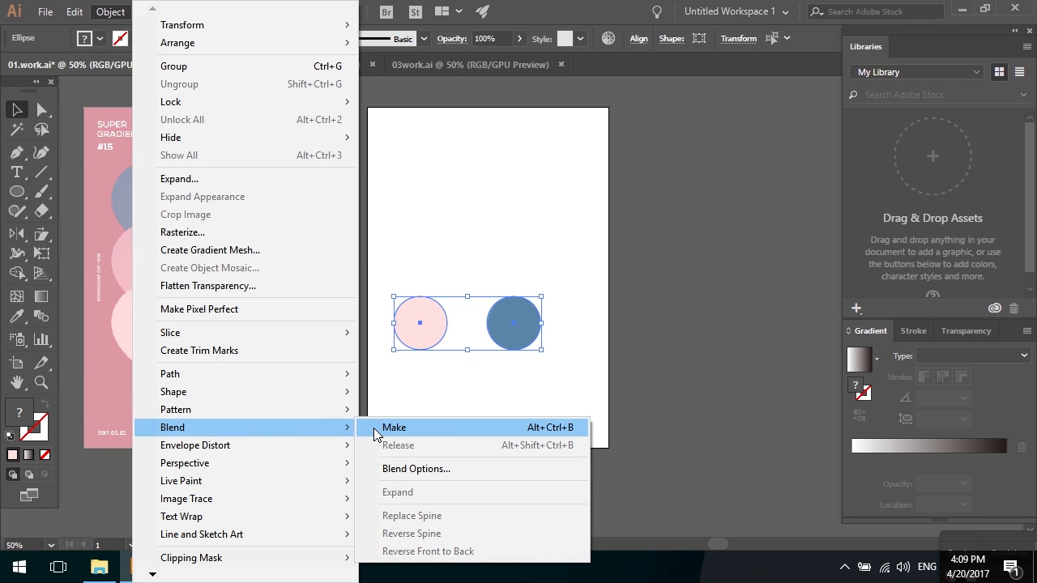
click(374, 427)
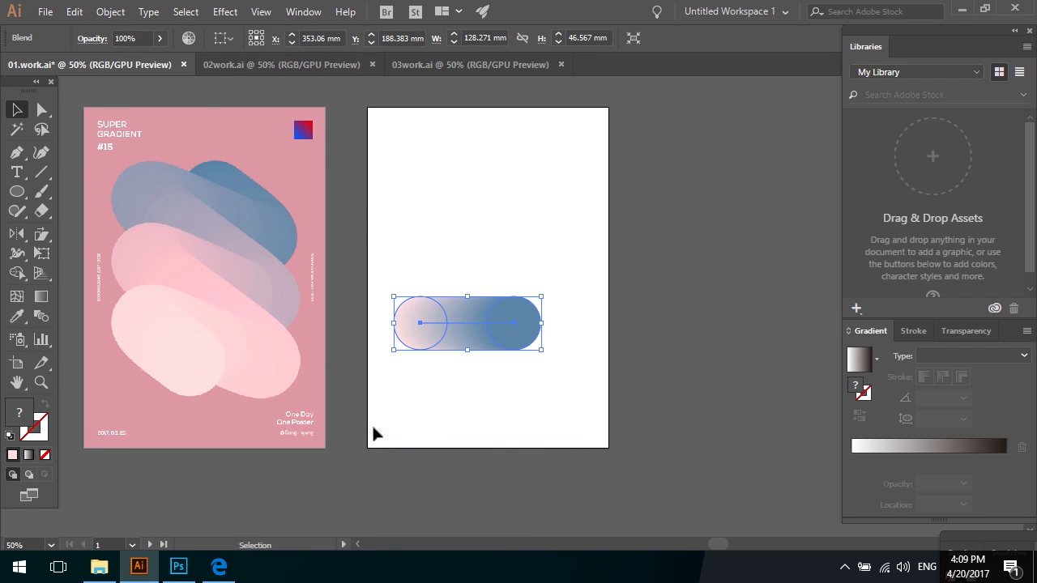
- Move the blended pink-to-blue shape off the artboard onto the empty canvas beside it
click(556, 386)
key(space)
drag(486, 344, 744, 415)
click(709, 325)
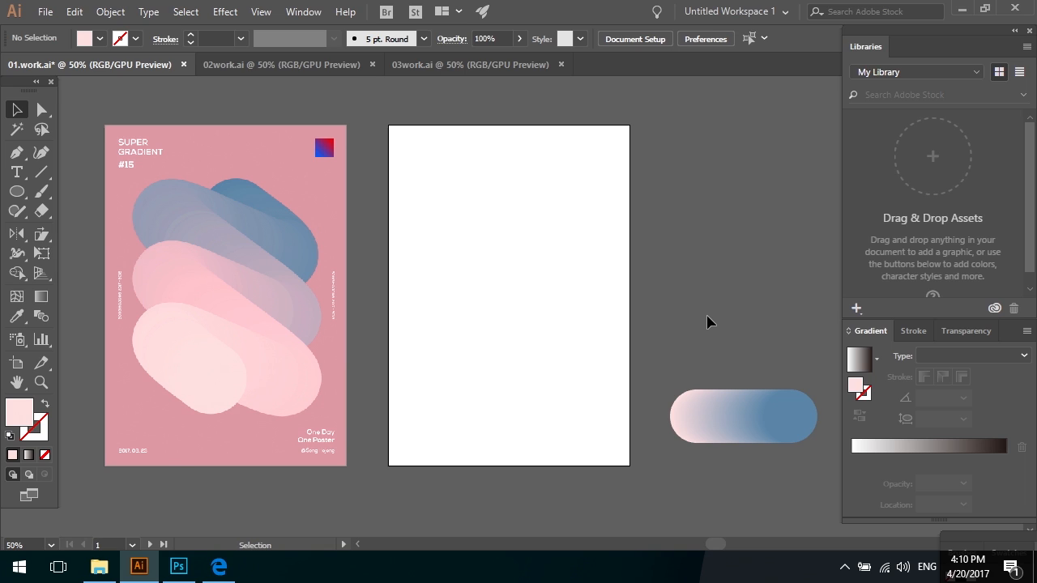
key(space)
mouse_move(702, 318)
mouse_down()
mouse_move(712, 315)
mouse_move(705, 309)
mouse_up()
key(space)
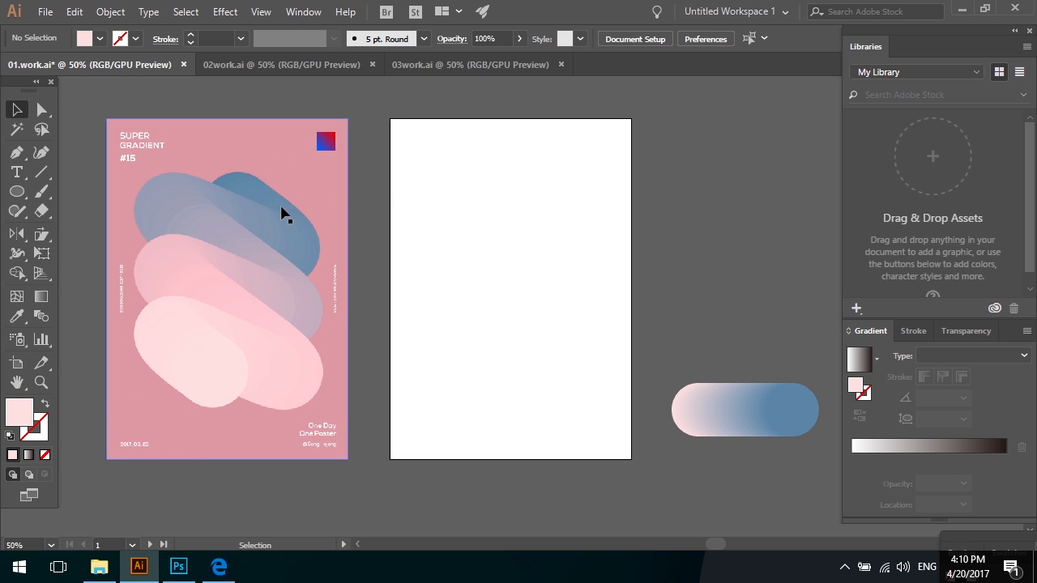
- Draw a straight vertical line near the middle of the blank artboard, with no fill and a 1 pt black stroke
click(42, 171)
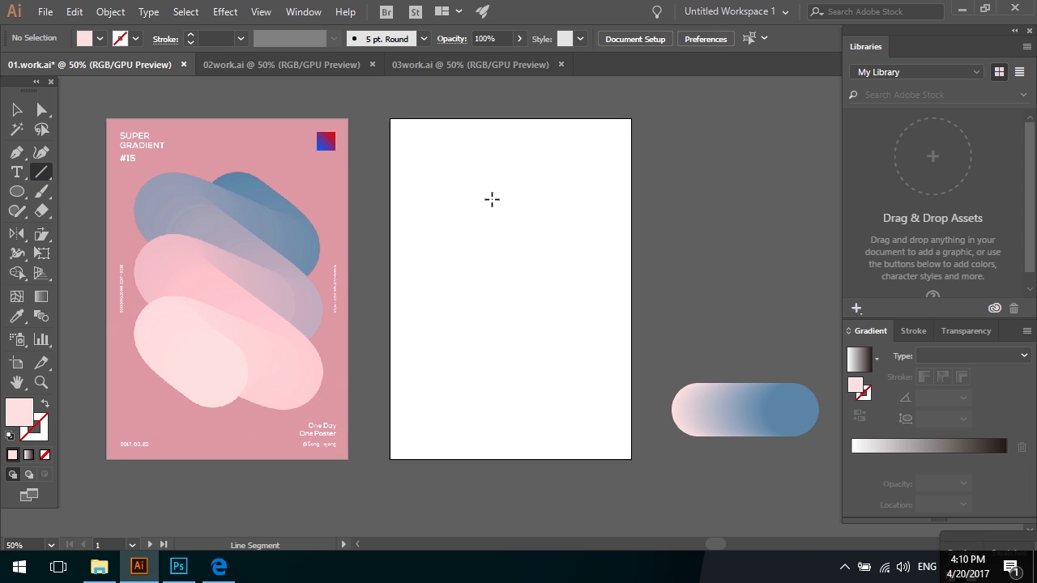
drag(503, 198, 525, 378)
key(v)
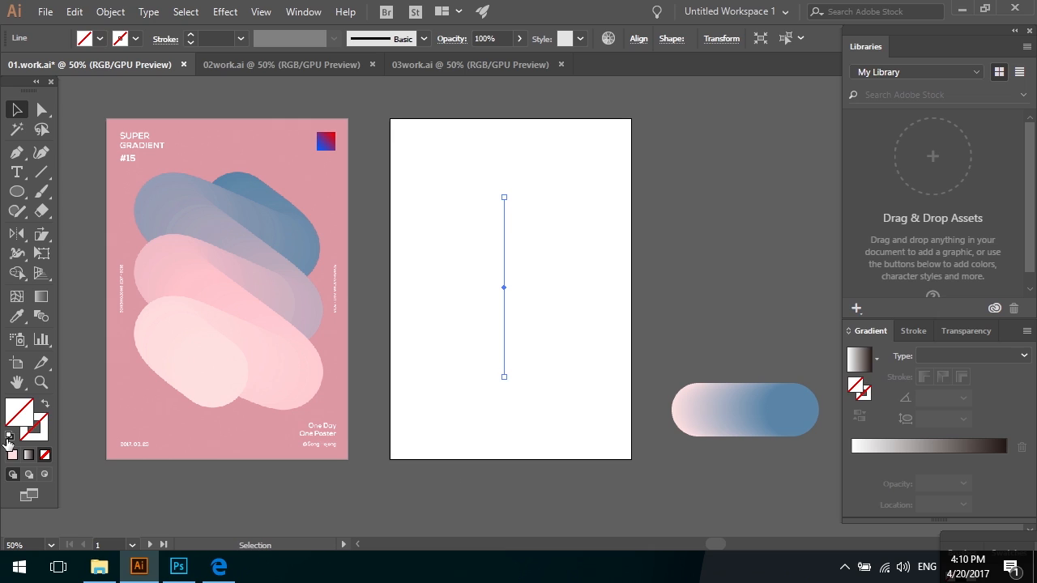
click(9, 436)
click(45, 455)
click(595, 238)
- Select the vertical line for direct editing and hide its selection edges
click(503, 344)
key(a)
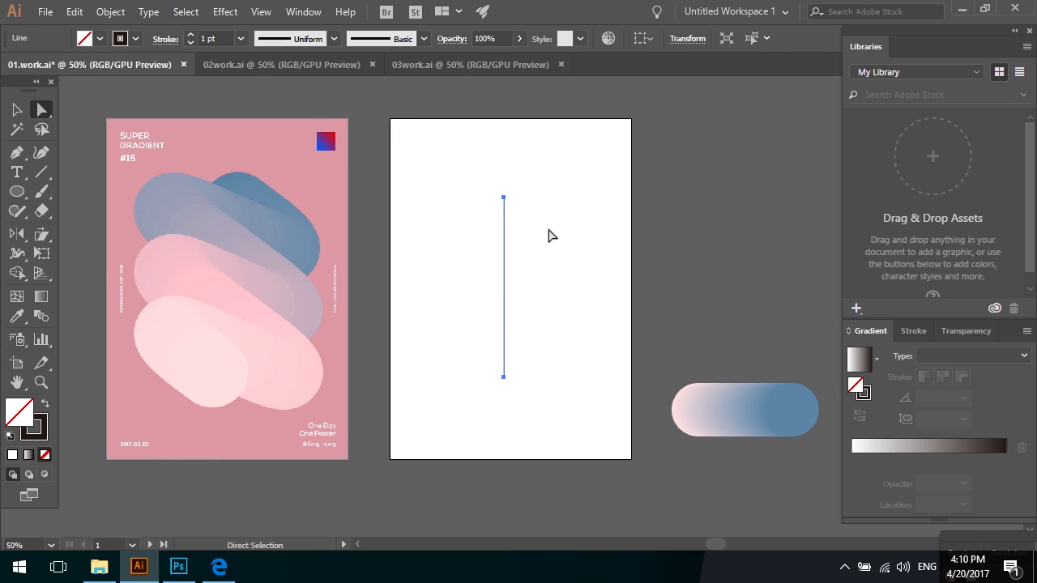
drag(545, 231, 561, 231)
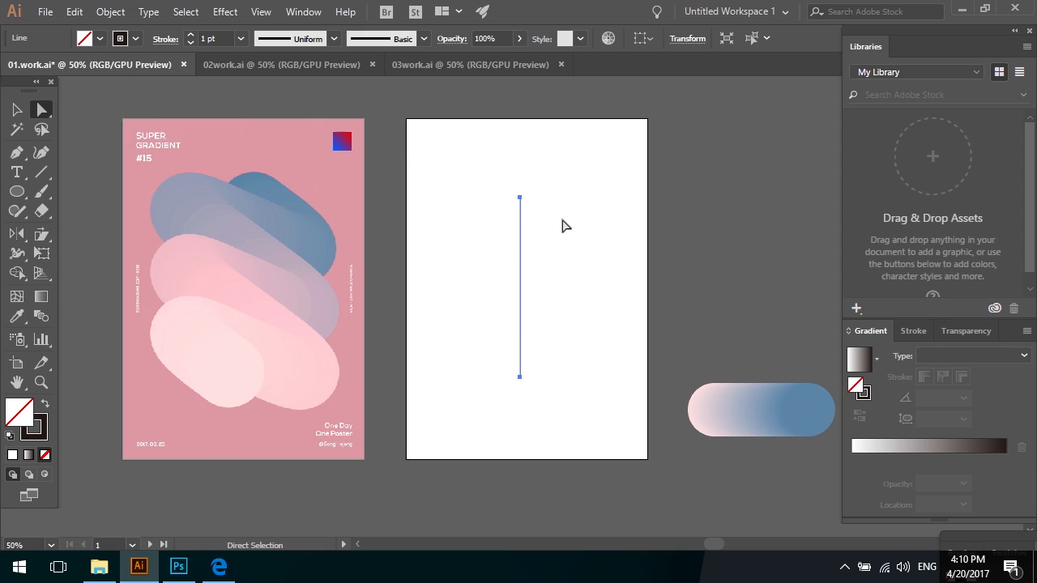
click(524, 196)
key(v)
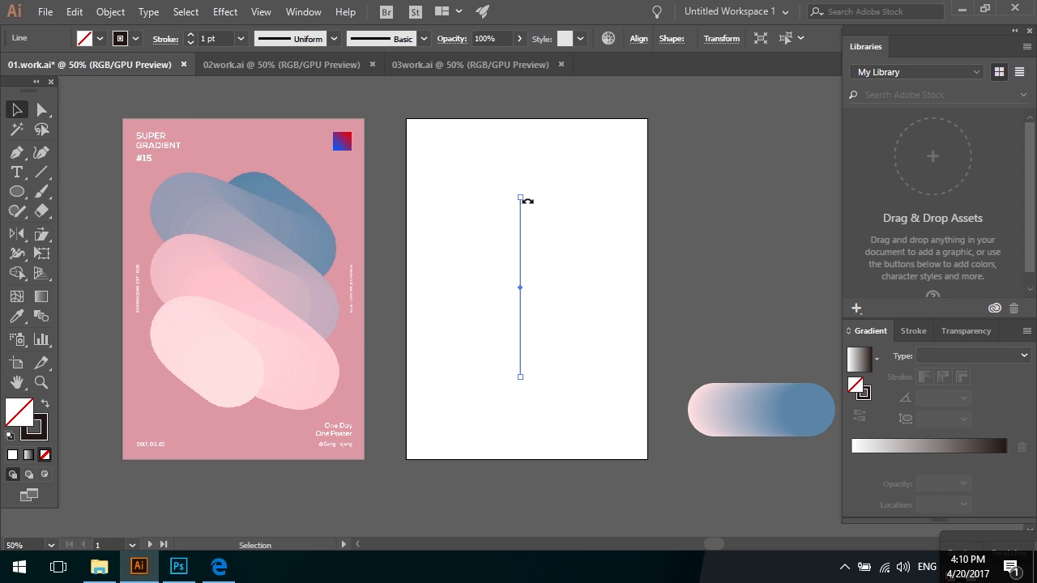
key(a)
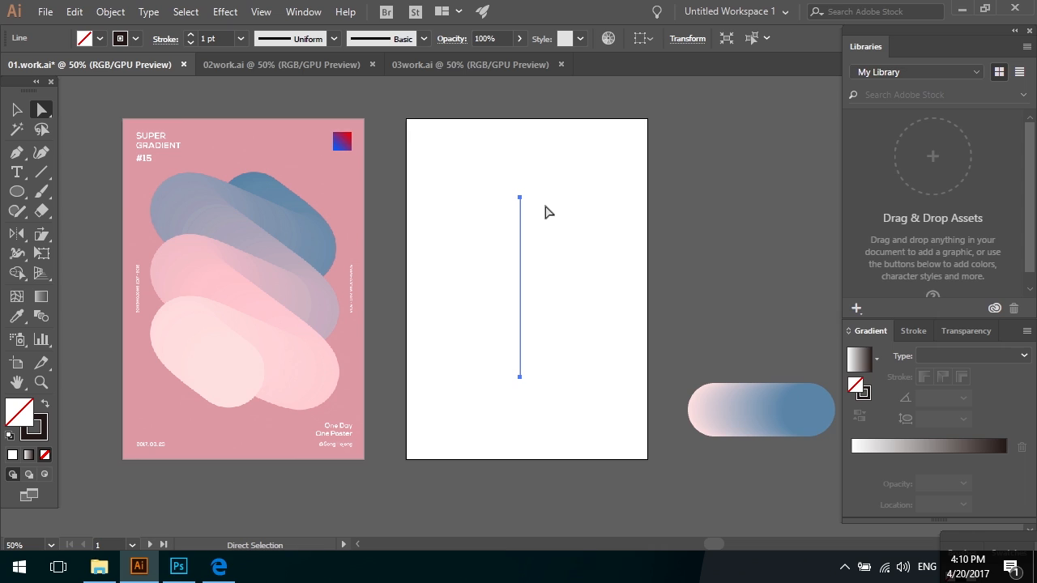
key(ctrl+h)
- Nudge the vertical line slightly to the right, toward the artboard's horizontal centre
key(Right)
key(Right)
key(Right)
key(Right)
key(Right)
key(Right)
key(Right)
key(Right)
key(Left)
key(Left)
key(Right)
key(Right)
key(Left)
key(Up)
key(Up)
key(Right)
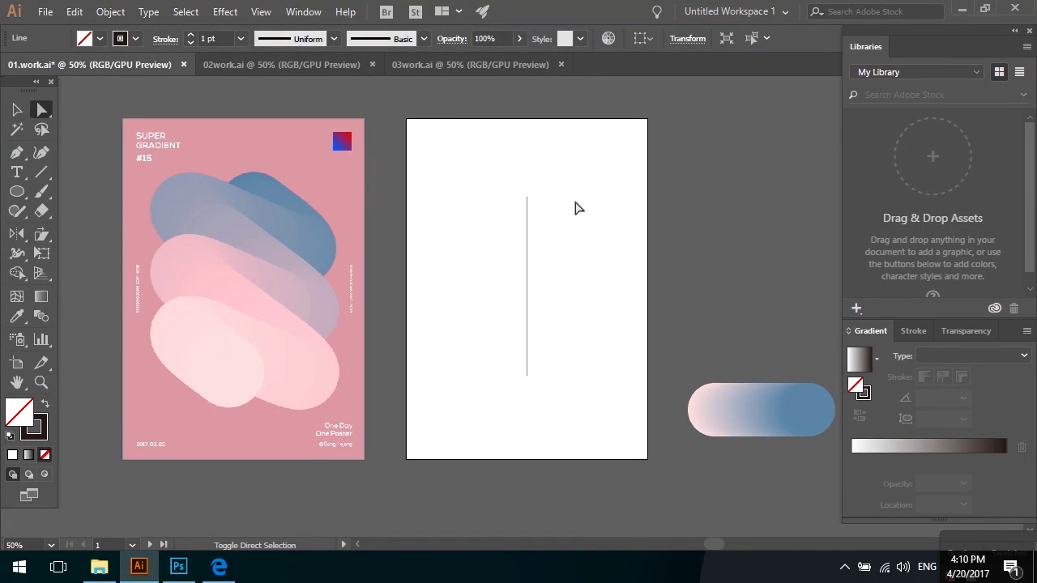
key(Left)
key(Left)
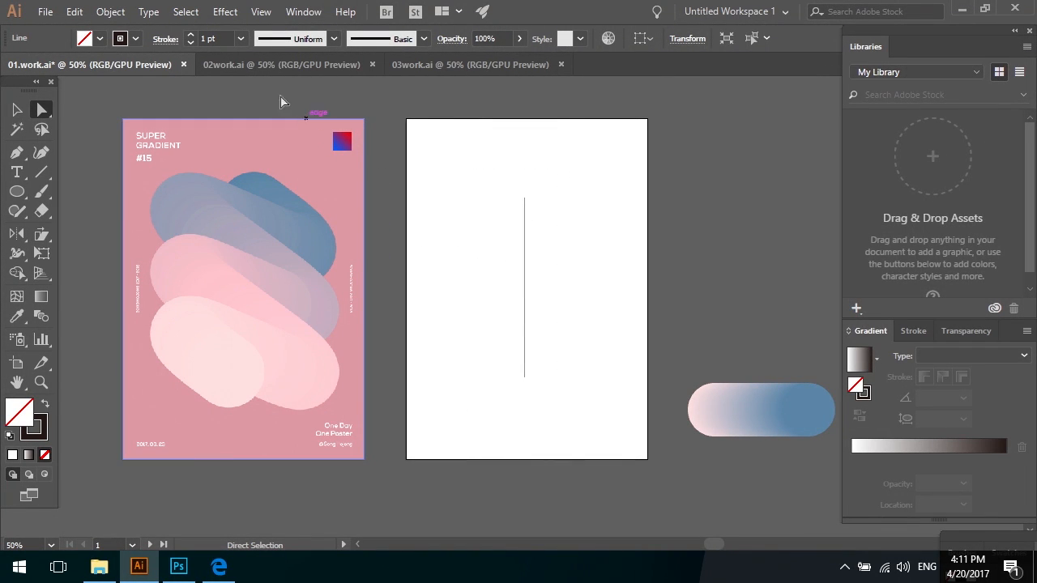
- Apply a Zig Zag effect to the vertical line with an absolute size of 40 mm, 6 ridges per segment and smooth points
click(236, 15)
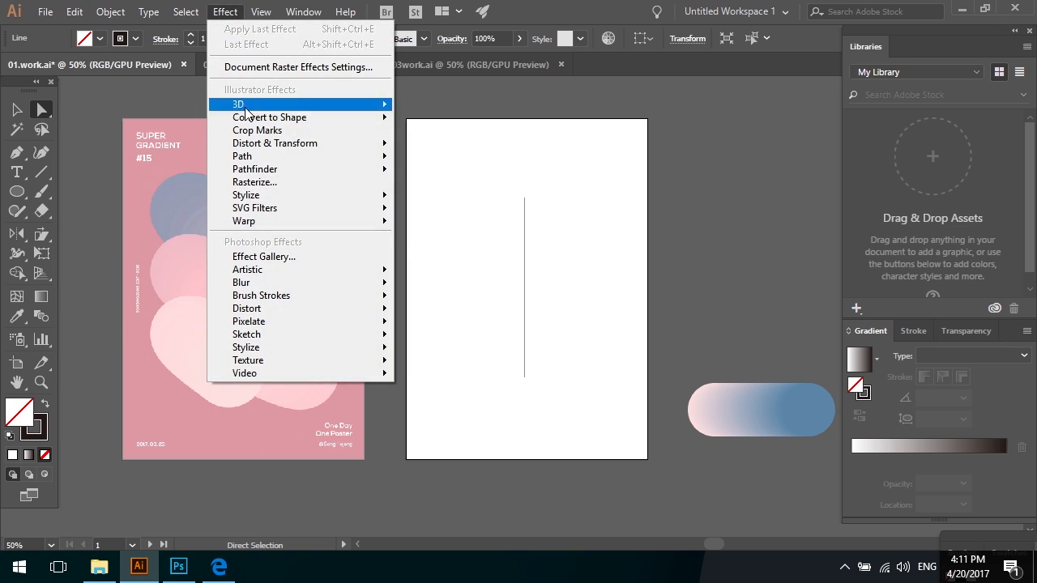
mouse_move(280, 145)
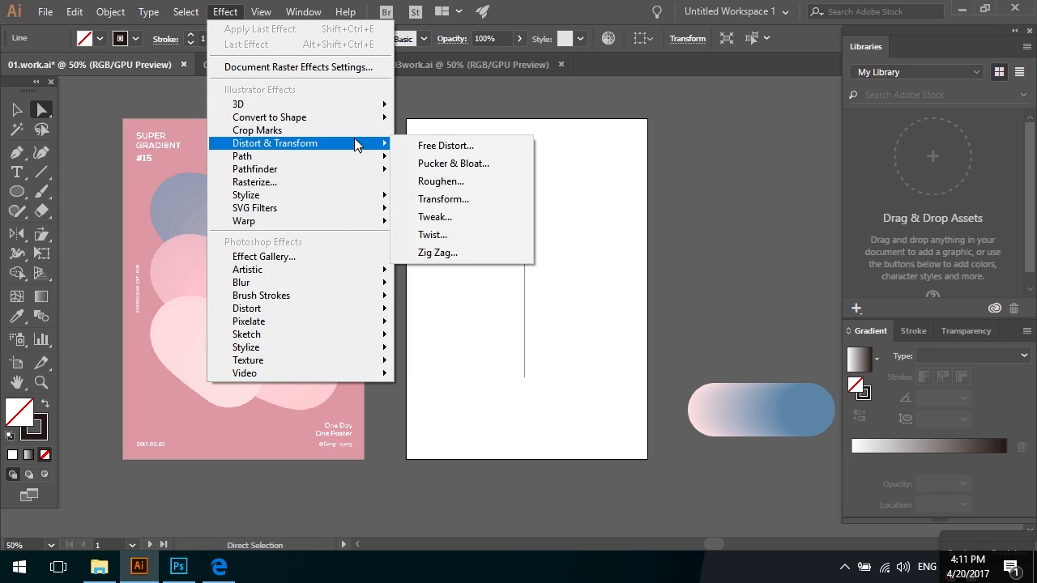
click(437, 253)
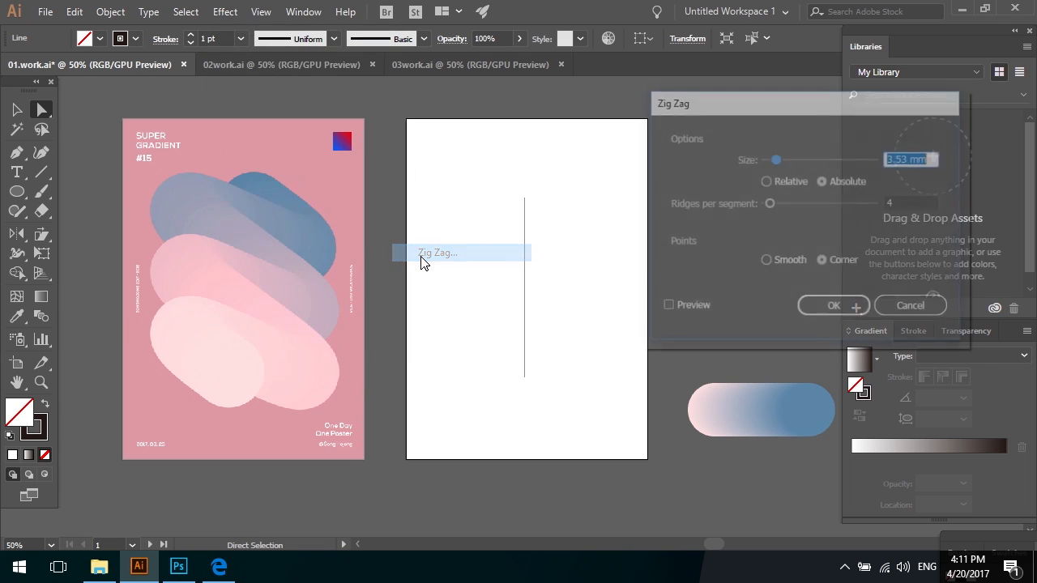
drag(796, 109, 805, 112)
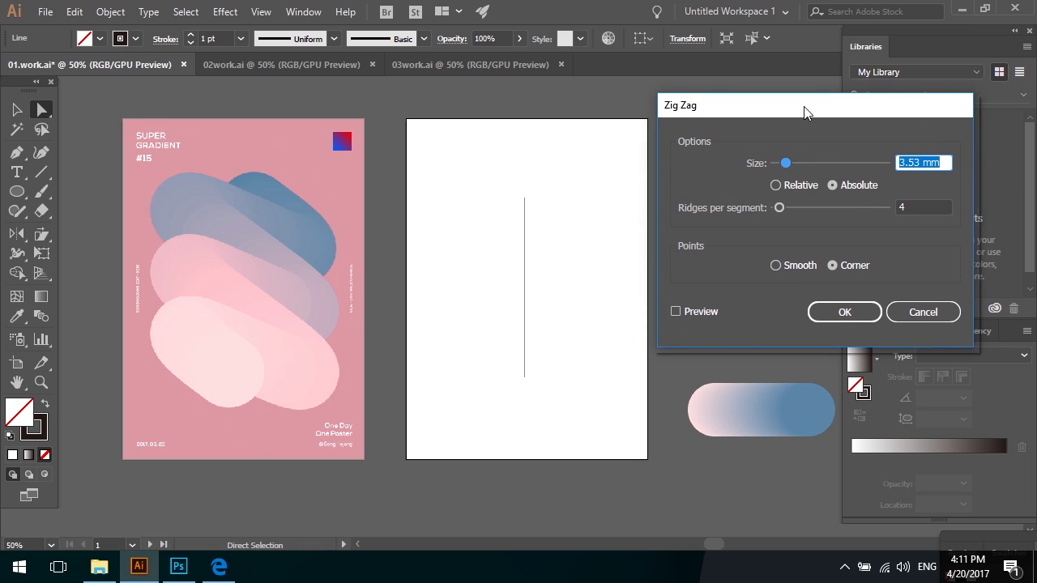
click(705, 311)
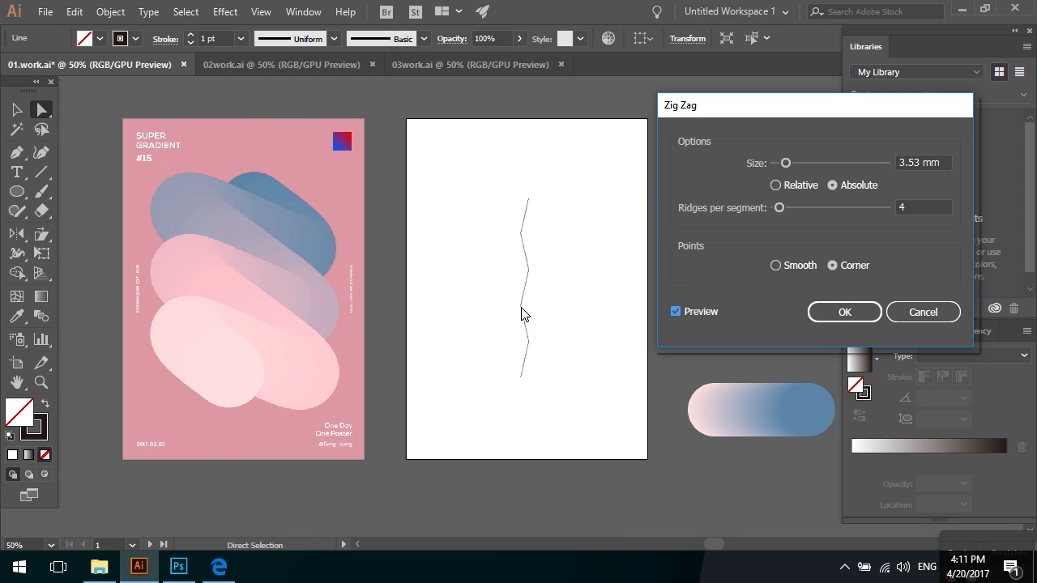
drag(916, 163, 894, 165)
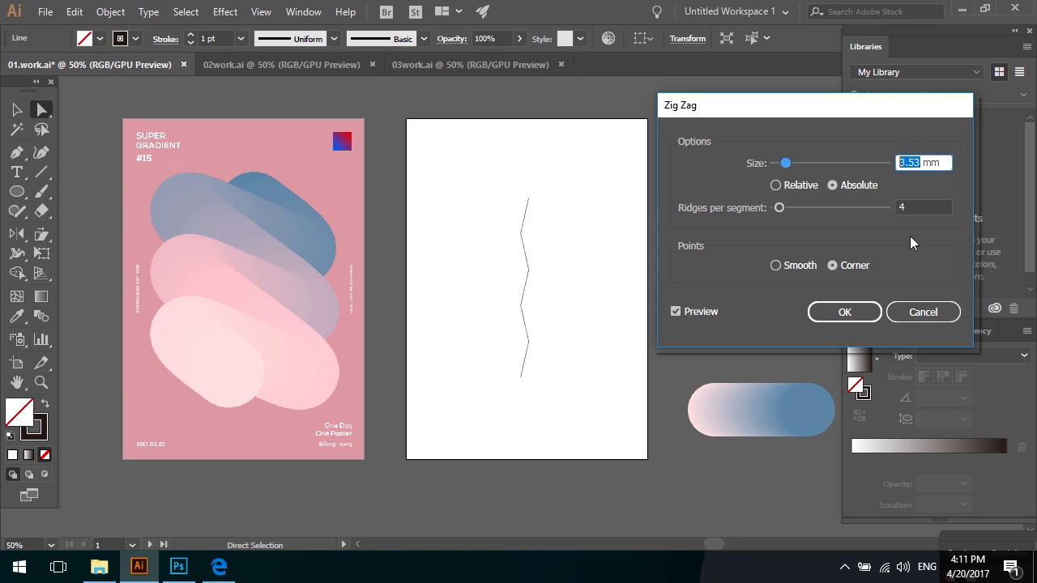
text(40)
click(916, 206)
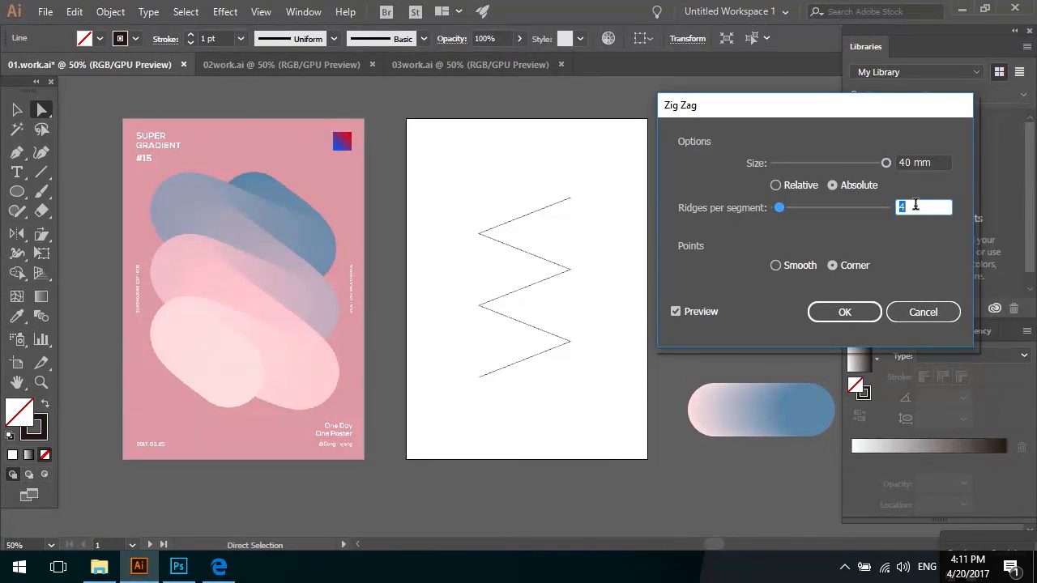
text(6)
click(774, 265)
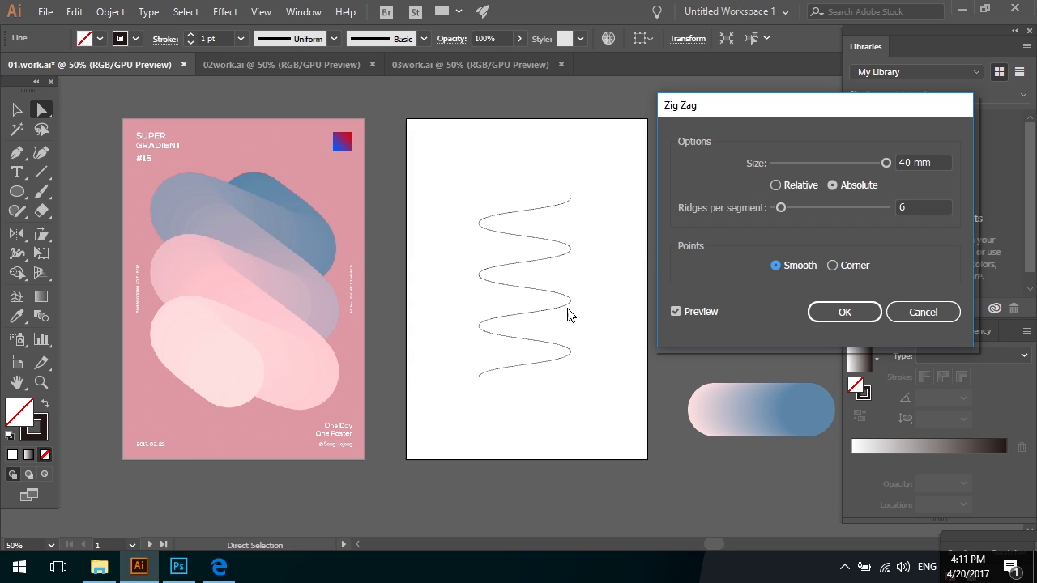
click(841, 314)
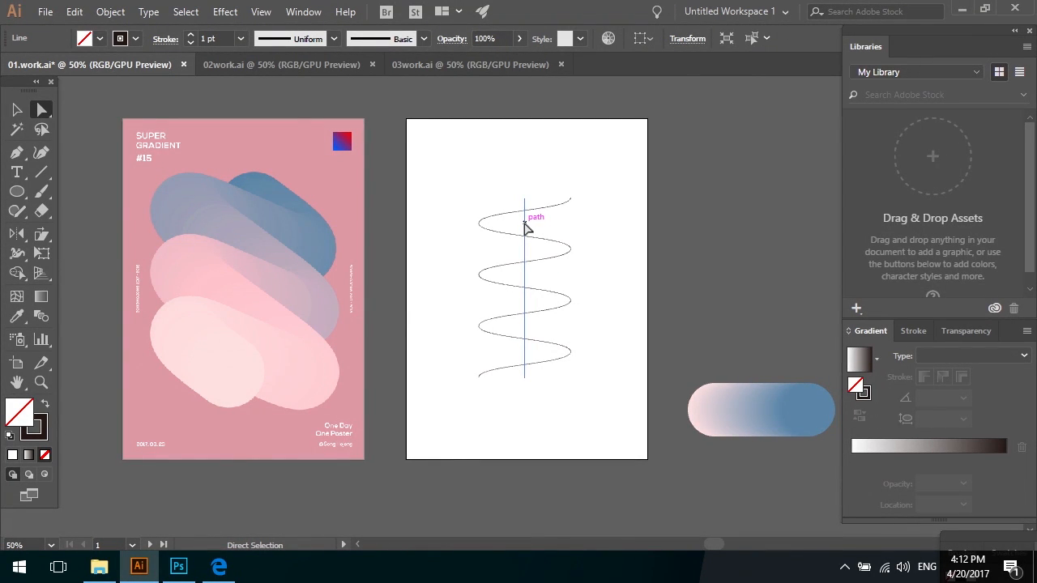
- Expand the Zig Zag line's appearance and reflect the wave so its upper end lies on the opposite side
click(121, 11)
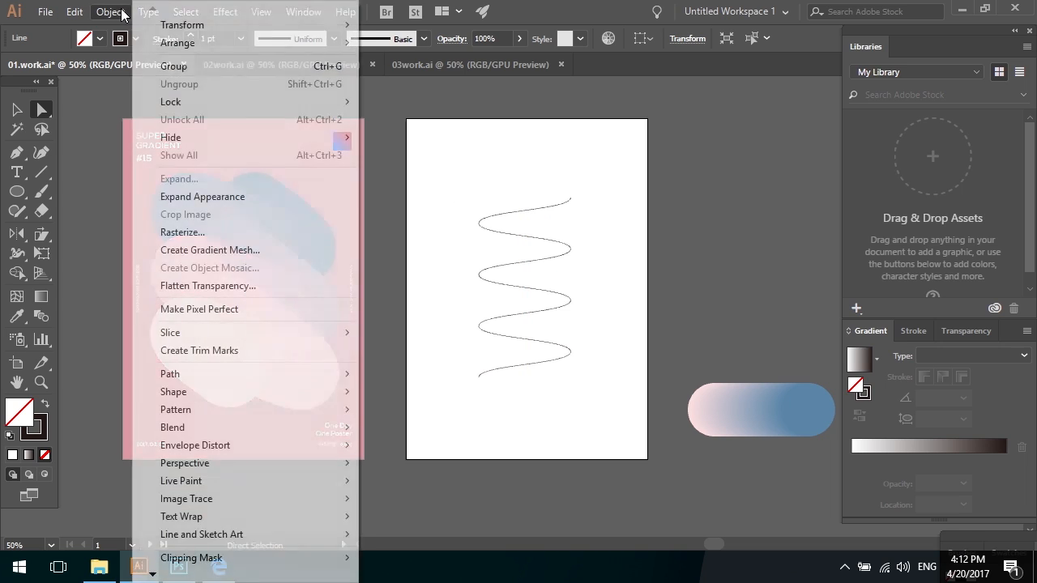
click(180, 201)
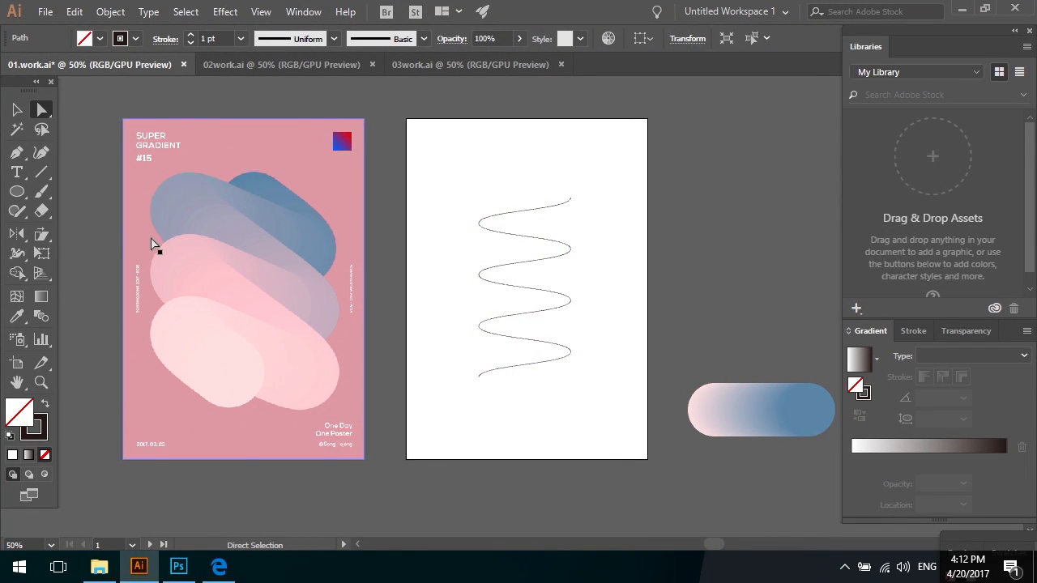
double_click(17, 233)
click(712, 463)
click(820, 497)
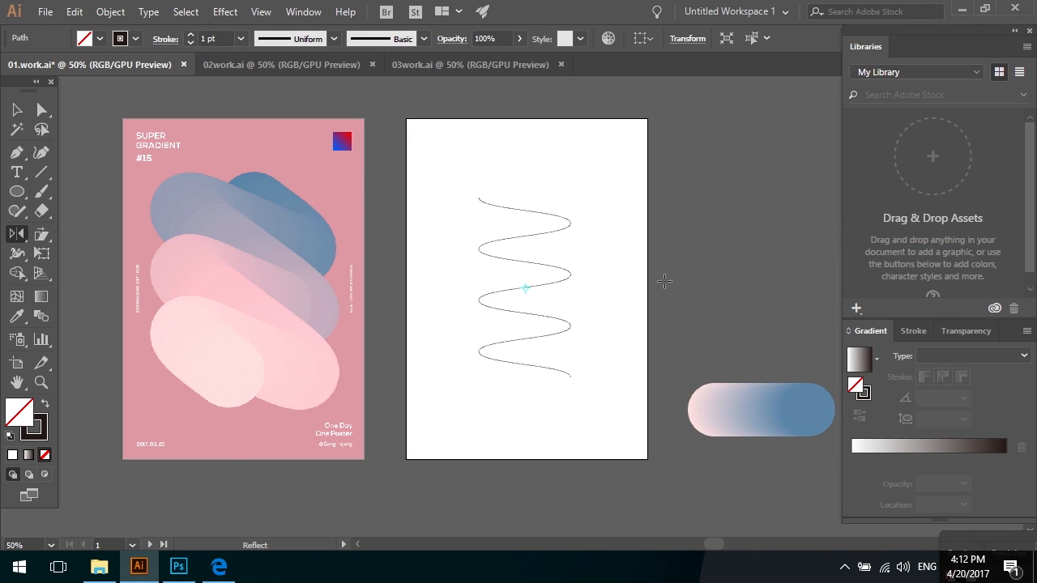
key(a)
click(624, 208)
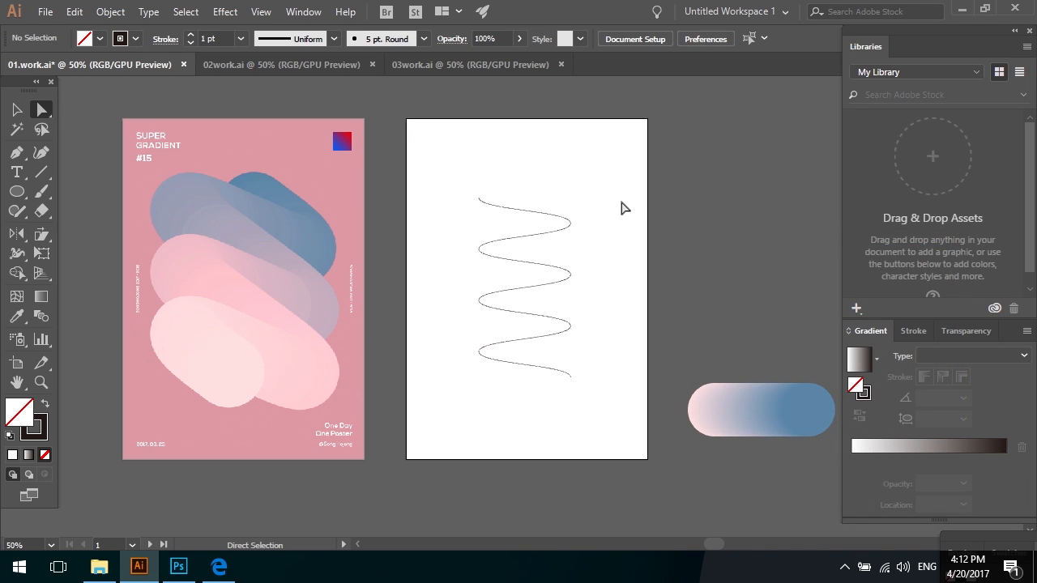
- Add anchor points where the wave's uppermost and lowermost segments cross its vertical centre line
click(22, 159)
click(113, 171)
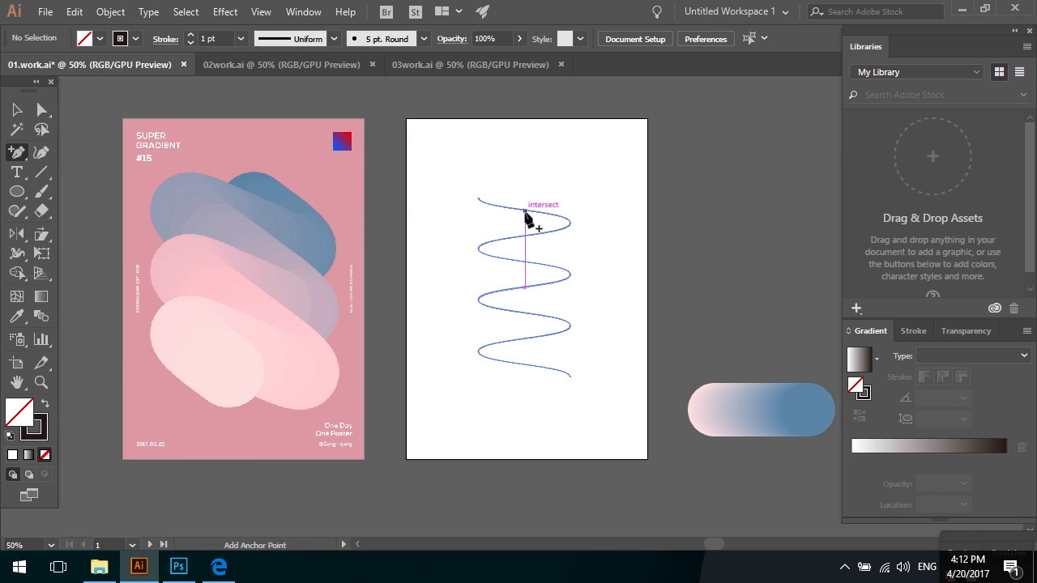
click(525, 212)
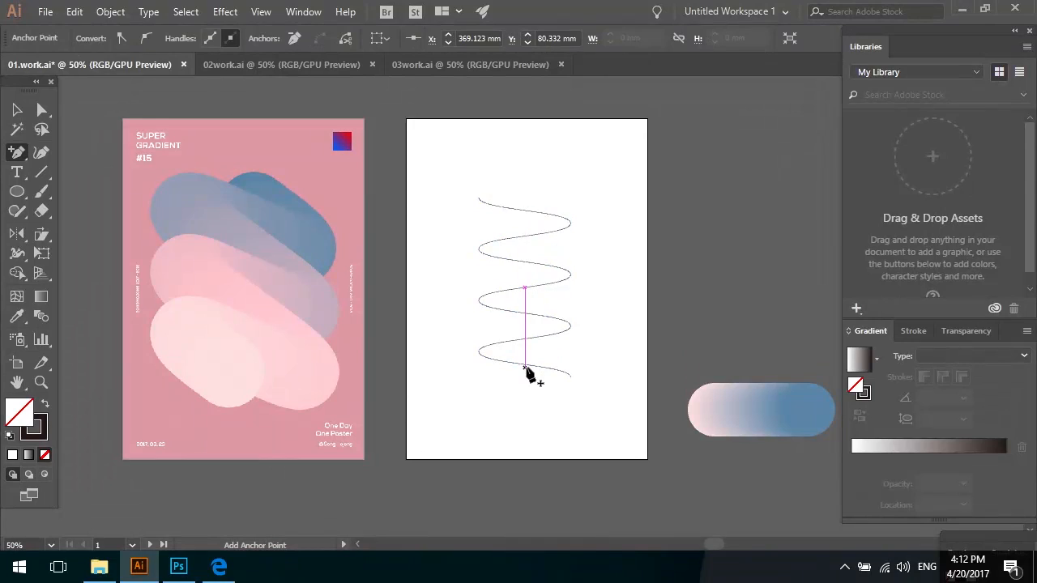
click(531, 371)
- Delete the wave's two outer end points so the path starts and ends at its vertical centre
key(a)
drag(590, 359, 554, 404)
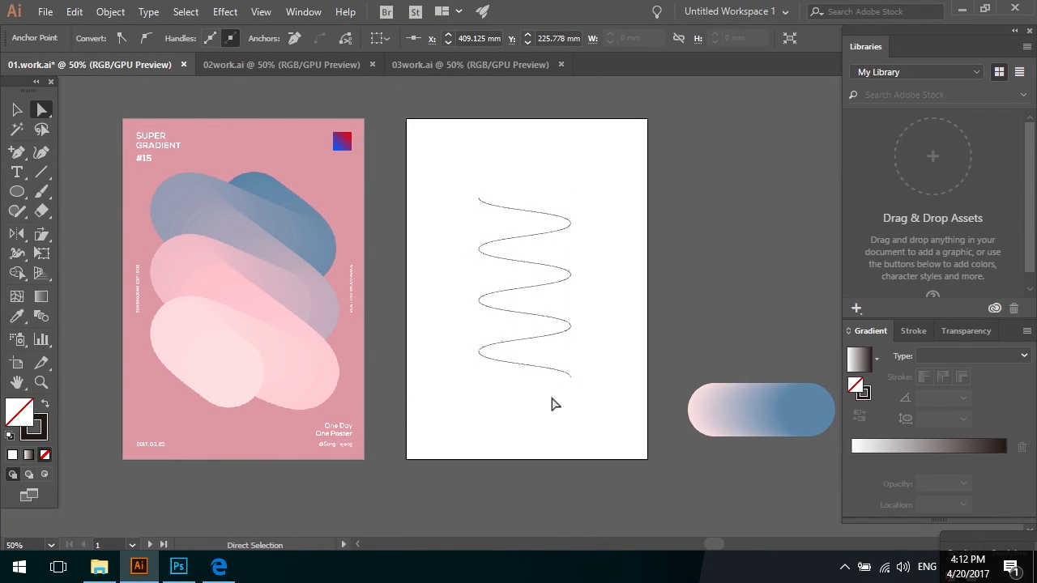
key(Delete)
drag(444, 180, 498, 227)
key(Delete)
key(v)
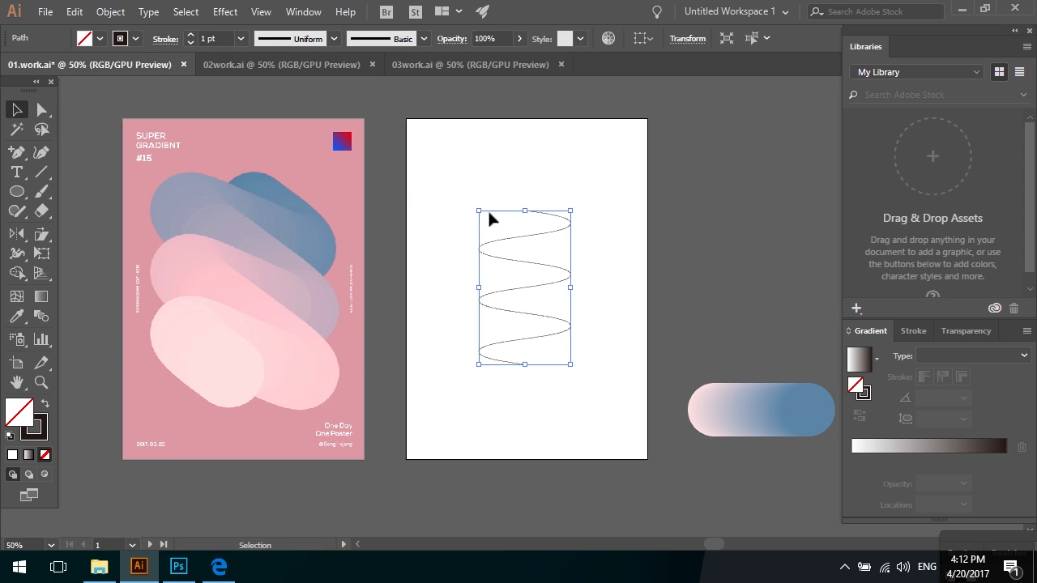
click(470, 179)
- Replace the circle blend's spine with the wavy path and move the resulting shape slightly to the right
drag(458, 173, 835, 456)
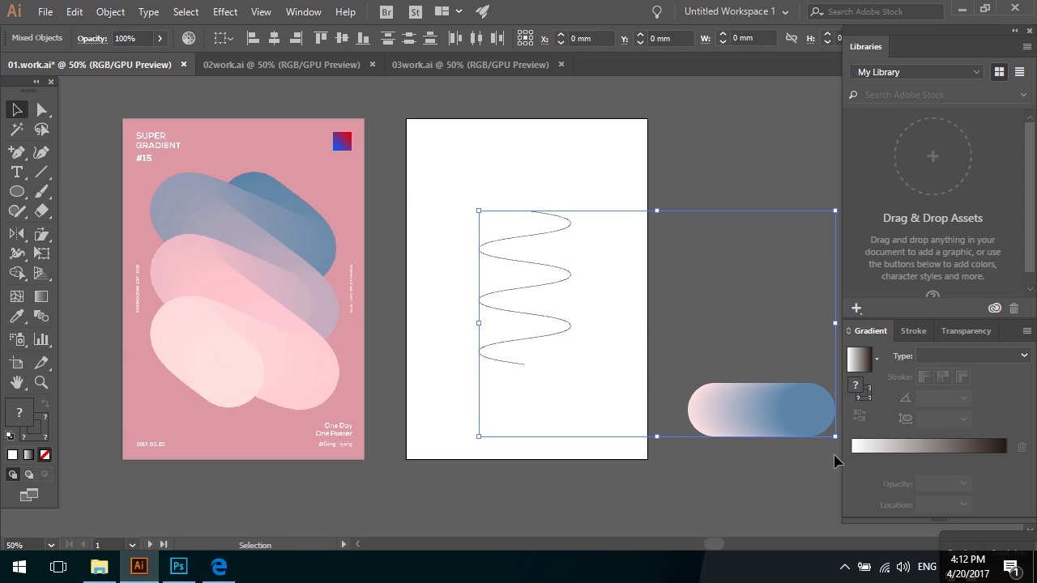
click(122, 19)
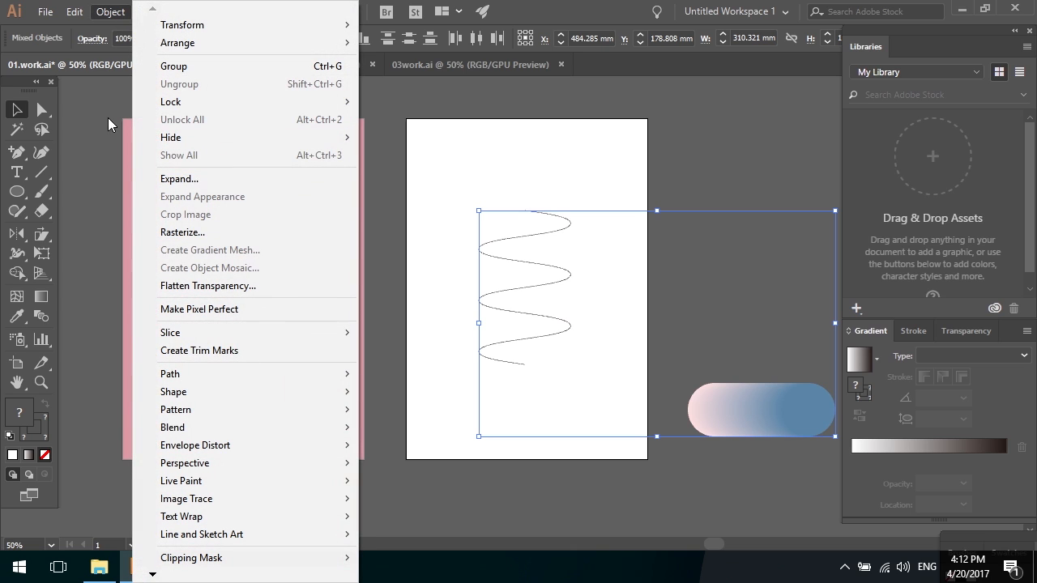
mouse_move(216, 428)
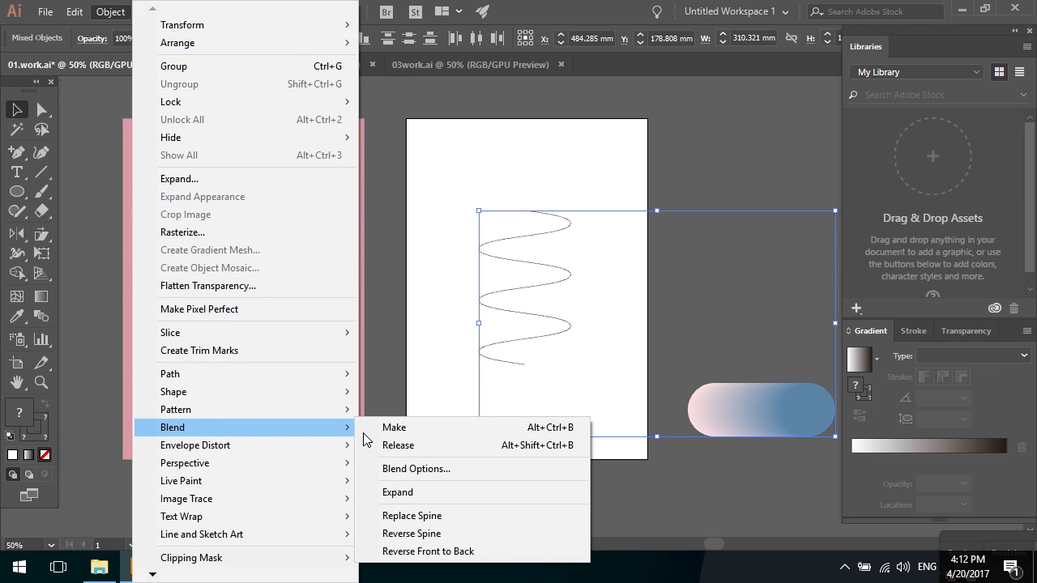
click(438, 519)
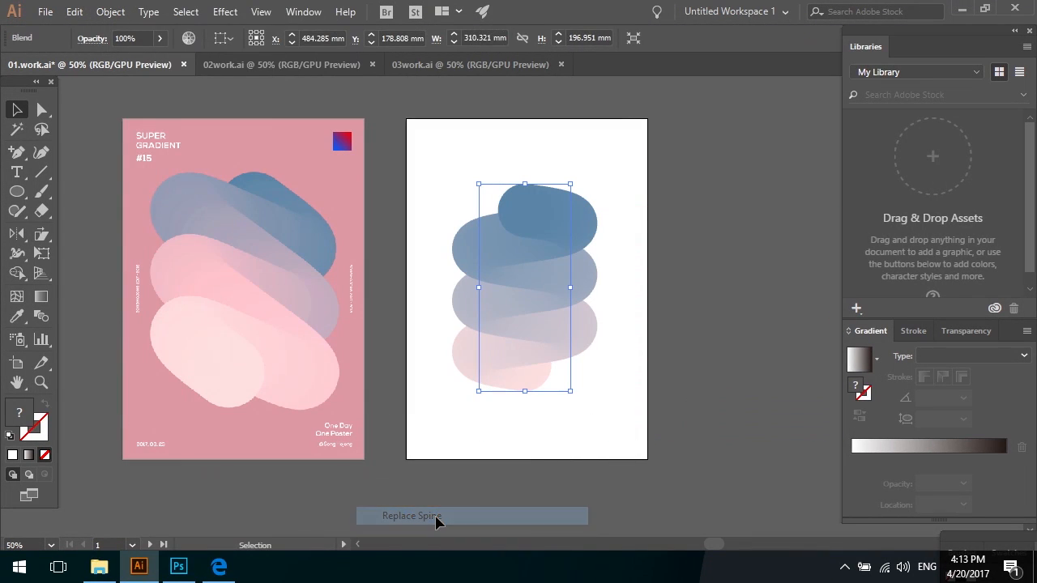
click(625, 327)
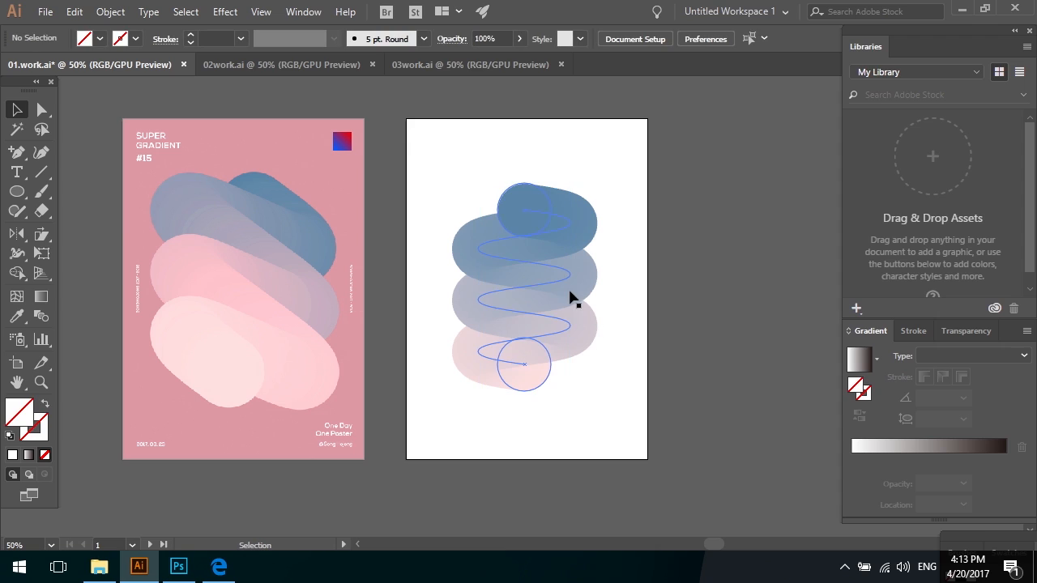
drag(562, 285, 567, 285)
click(636, 304)
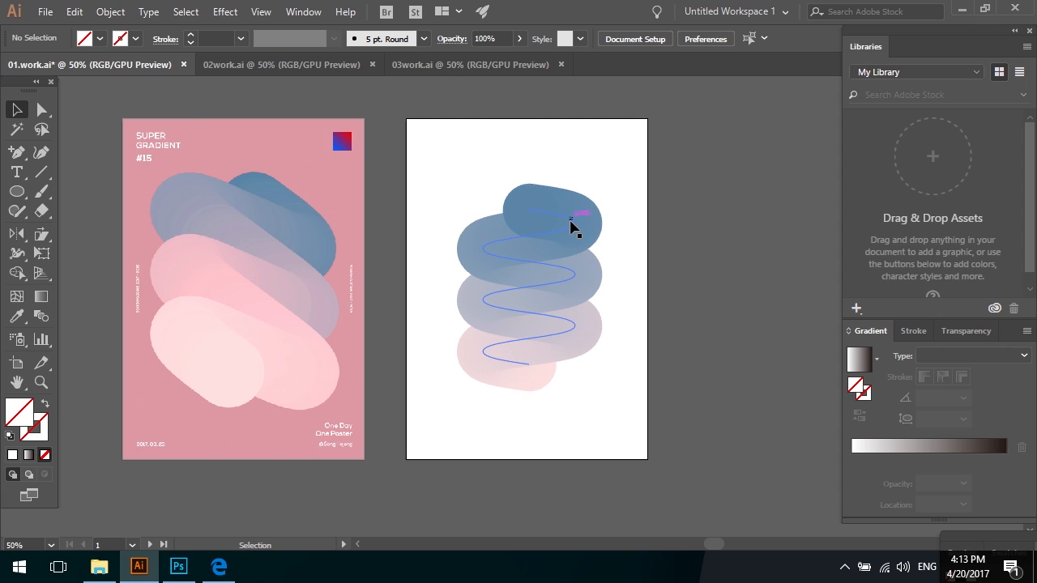
- Isolate the blend and shear its wavy spine vertically so the layers slope diagonally down to the right
double_click(571, 220)
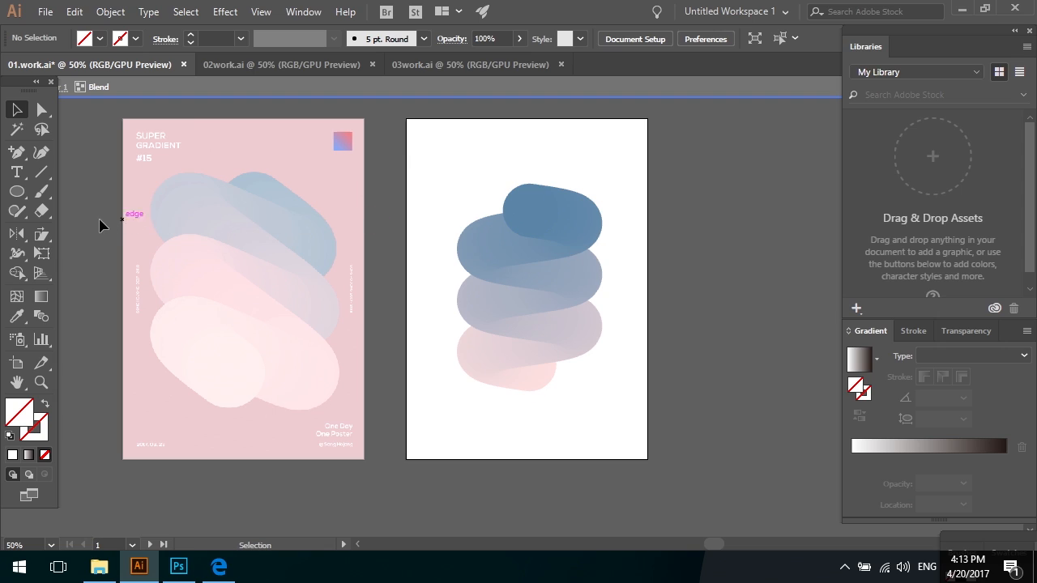
key(a)
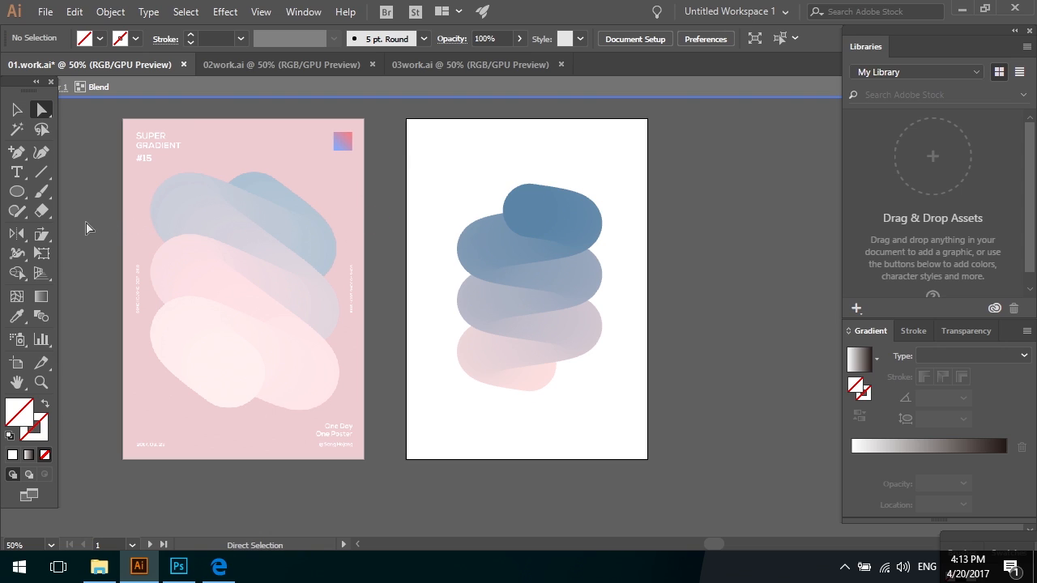
click(45, 234)
key(v)
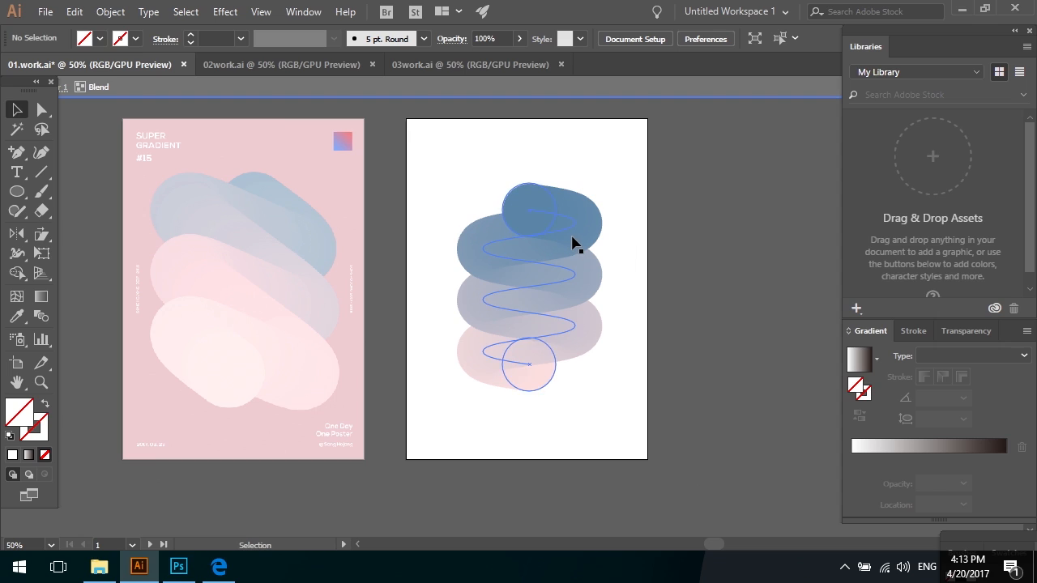
click(572, 230)
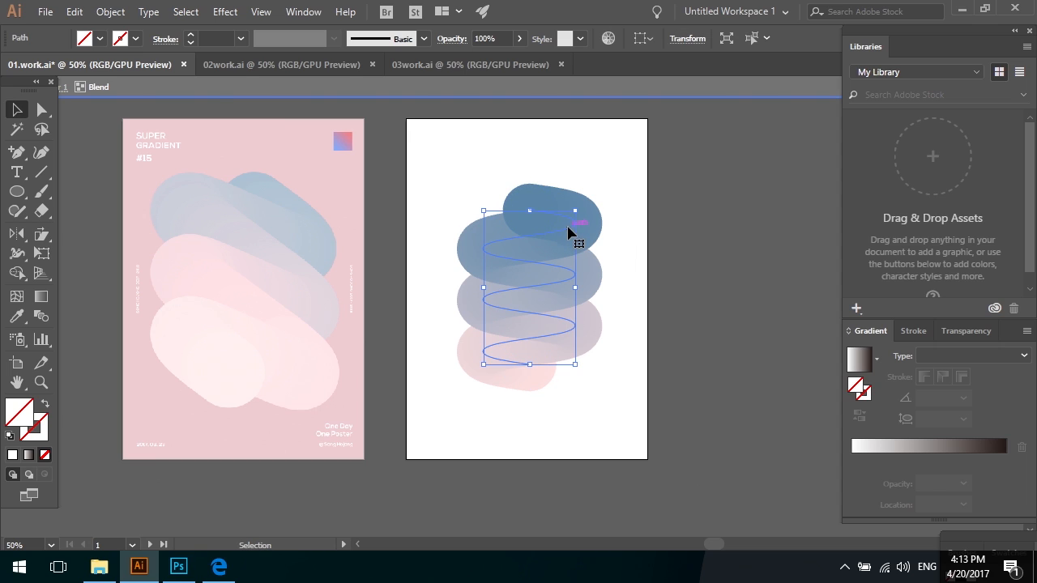
click(43, 238)
mouse_move(683, 294)
mouse_down()
mouse_move(683, 238)
mouse_move(682, 359)
mouse_move(682, 275)
mouse_move(679, 298)
mouse_up()
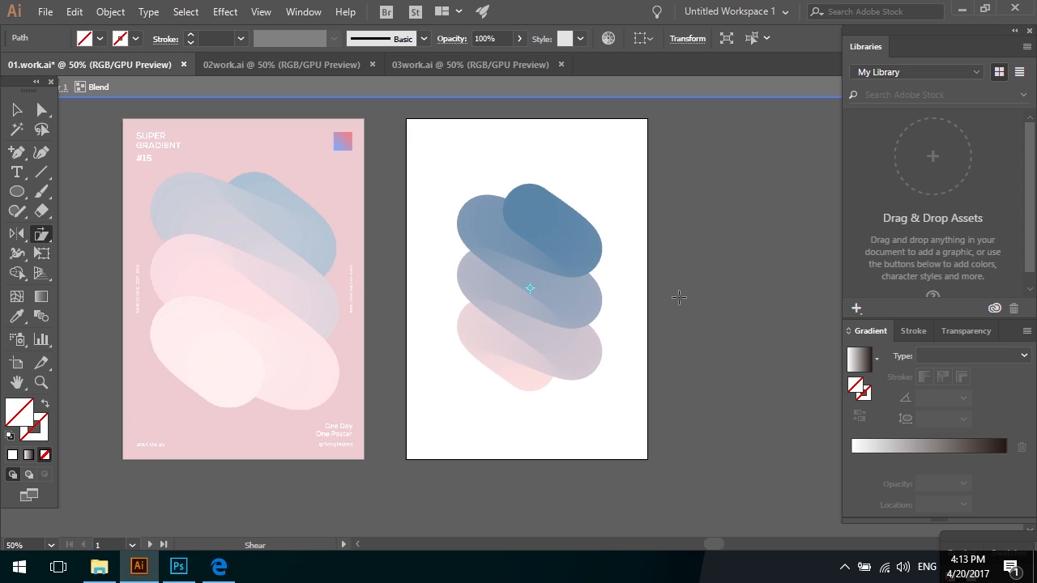
key(v)
click(678, 300)
- Scale the blue circle at the top of the blend uniformly to 150%
click(534, 197)
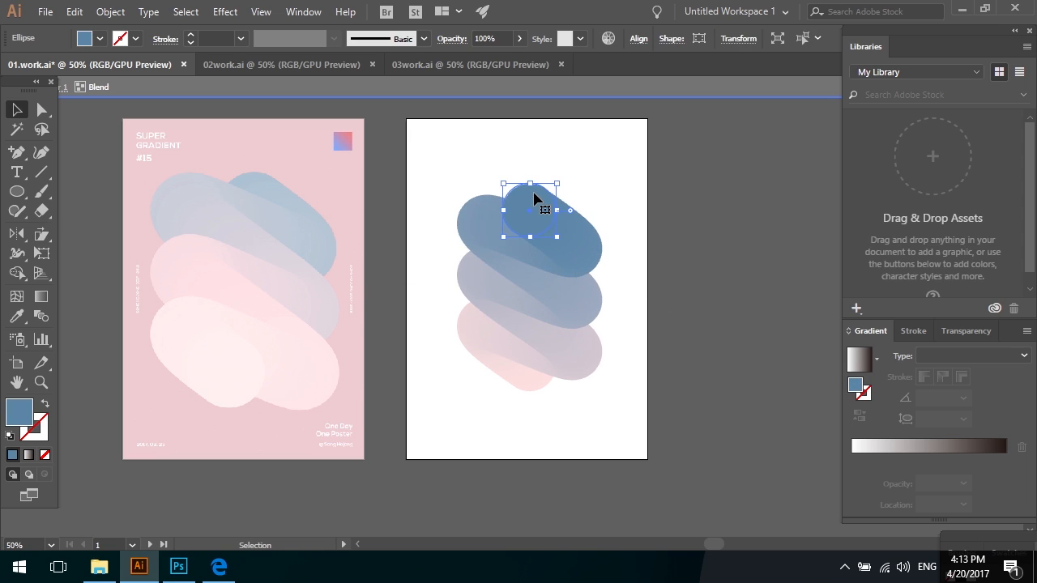
click(42, 234)
click(112, 234)
double_click(42, 233)
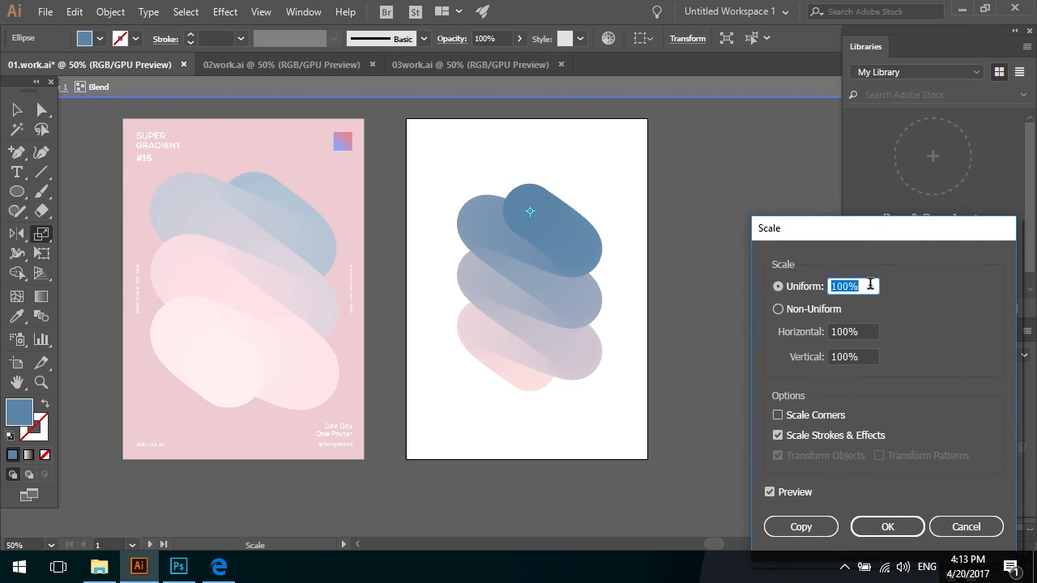
text(150)
click(886, 527)
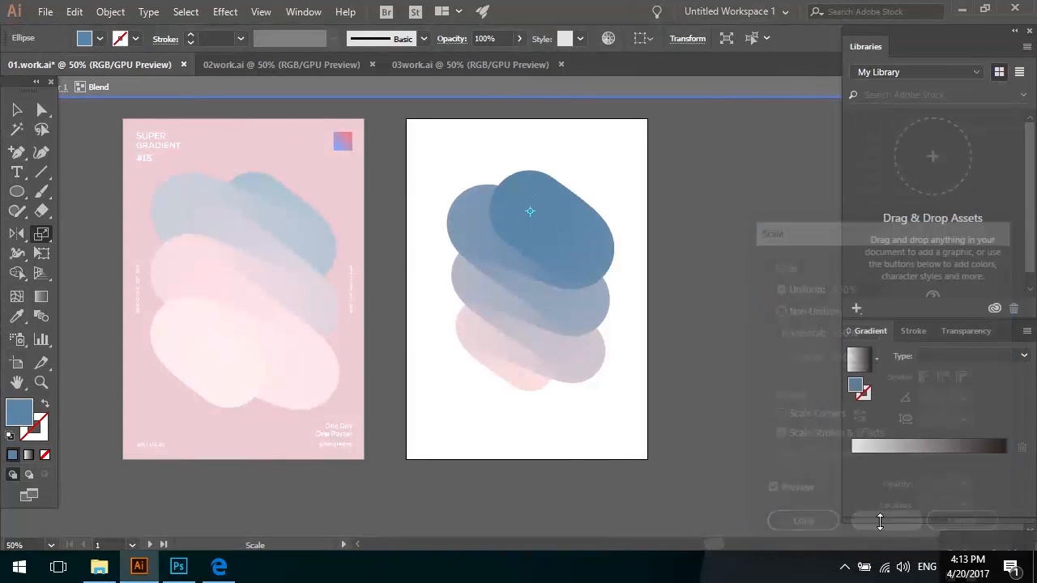
key(v)
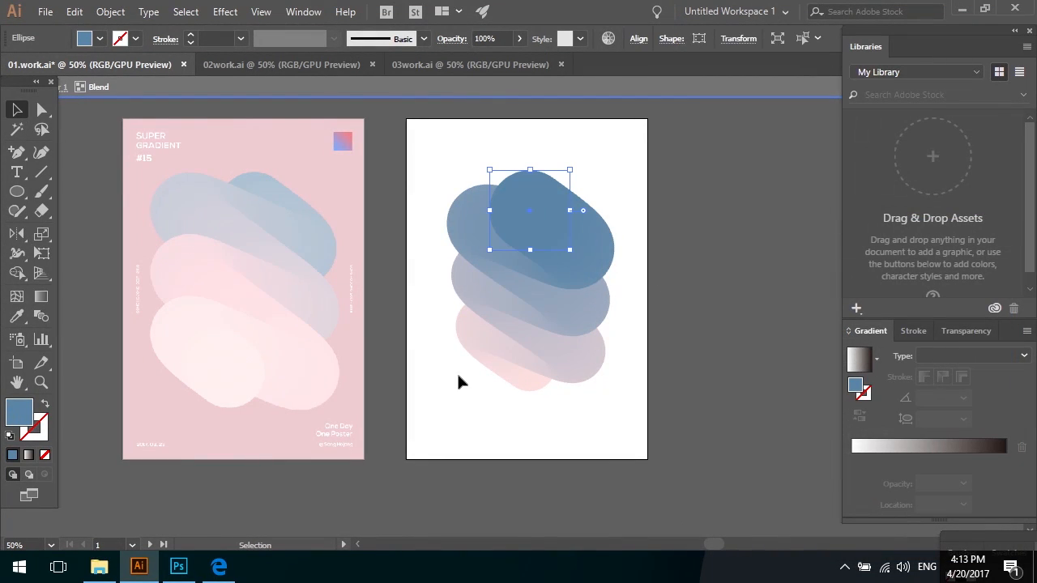
- Scale the pink circle at the bottom of the blend uniformly to 150% and exit isolation mode
click(527, 385)
double_click(43, 238)
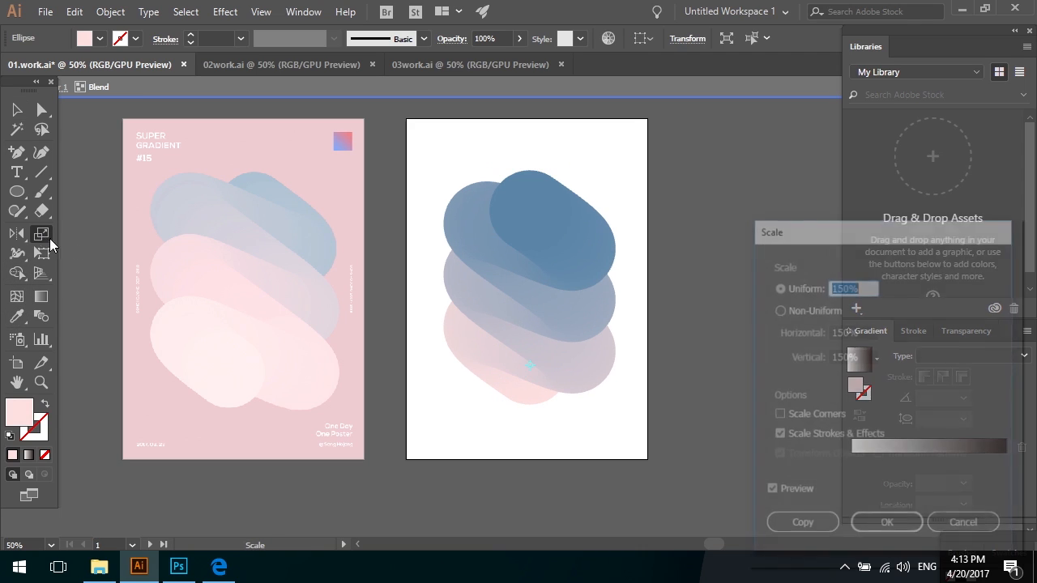
click(882, 527)
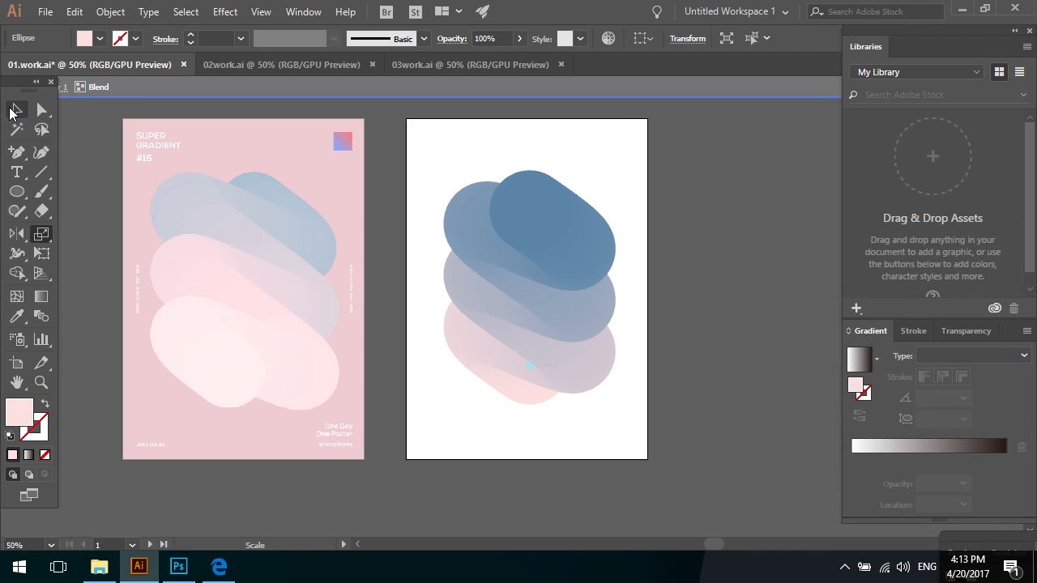
key(v)
double_click(683, 276)
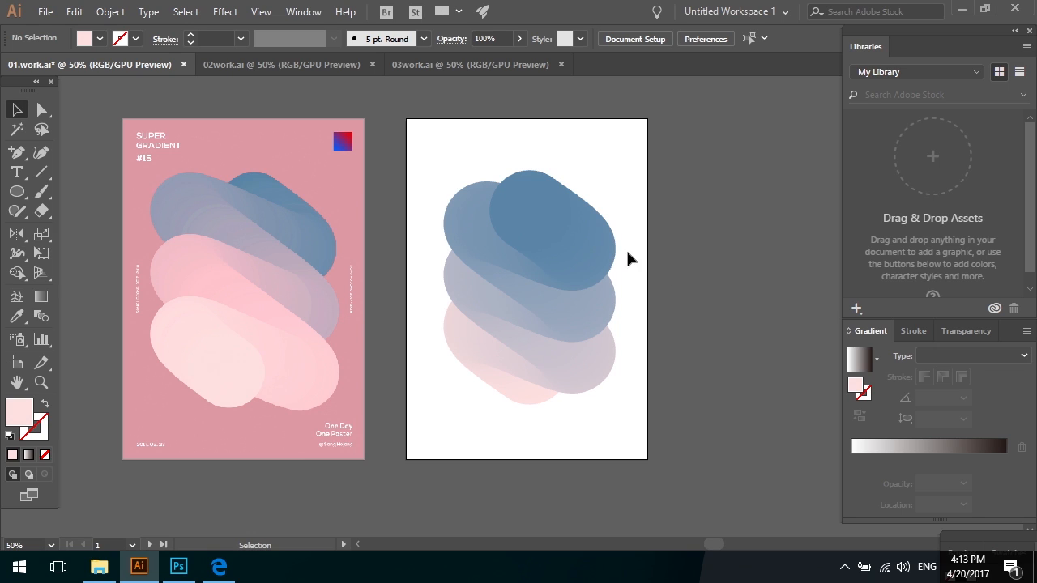
- Try reversing the spine of the layered blend
click(574, 244)
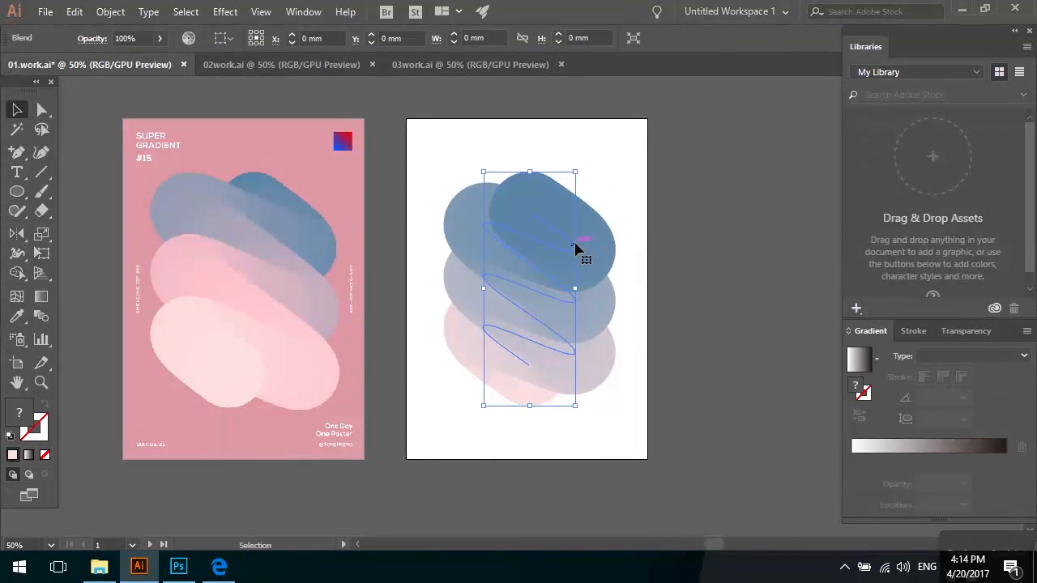
click(694, 296)
drag(694, 296, 701, 299)
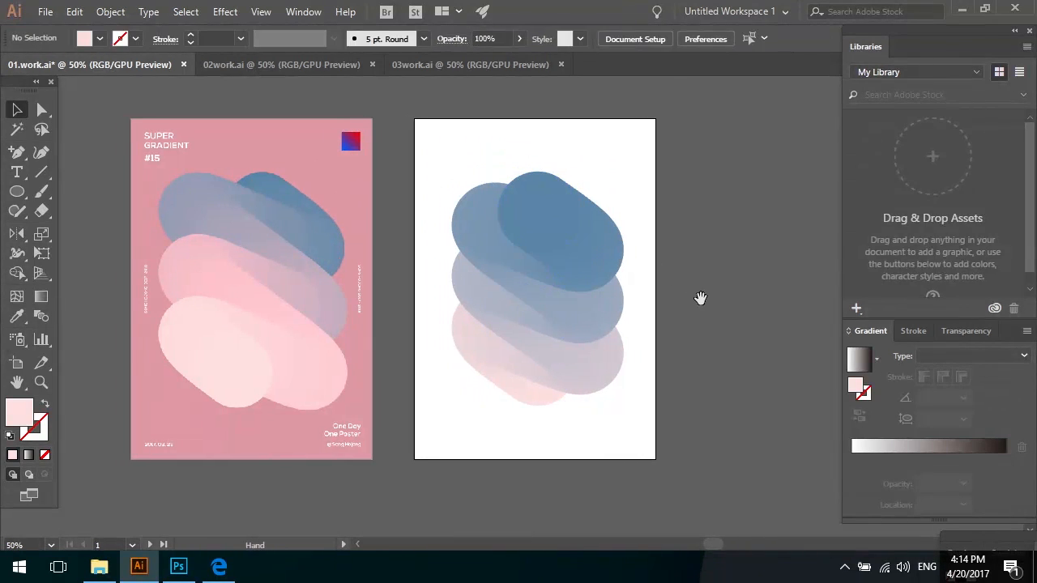
click(549, 242)
key(ctrl+shift+a)
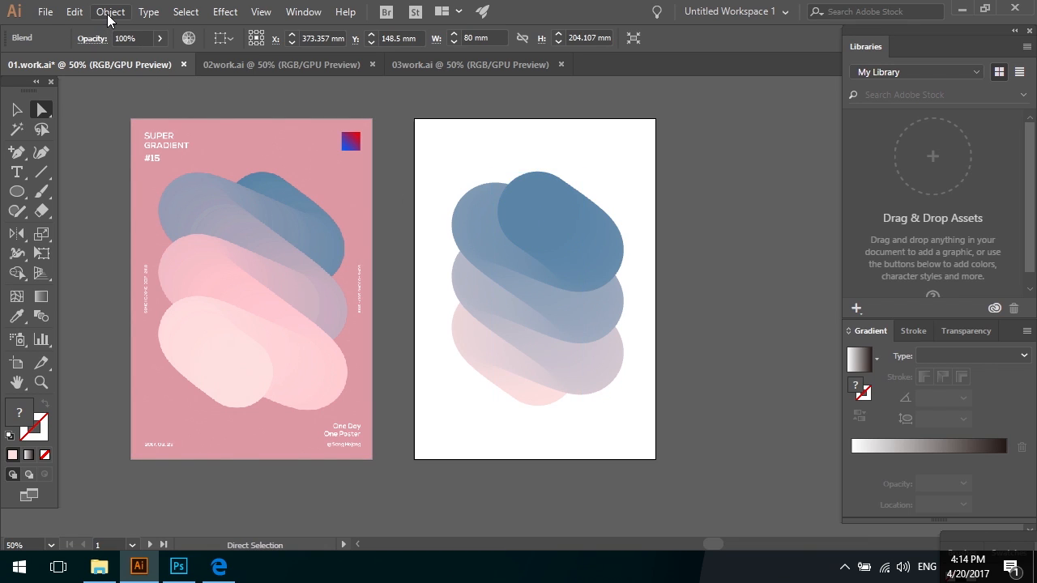
click(613, 250)
key(ctrl+shift+a)
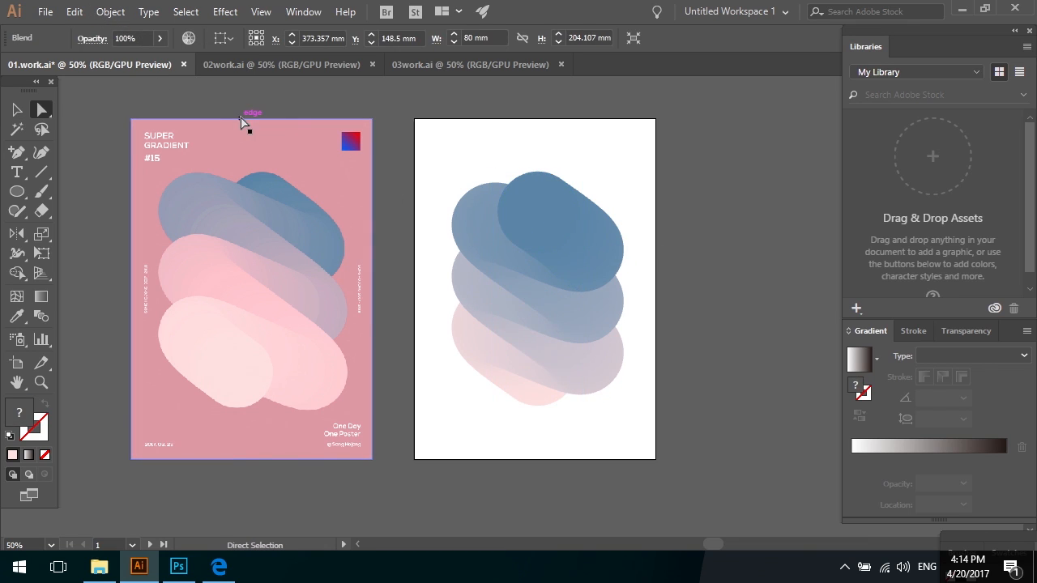
click(493, 215)
key(a)
click(109, 15)
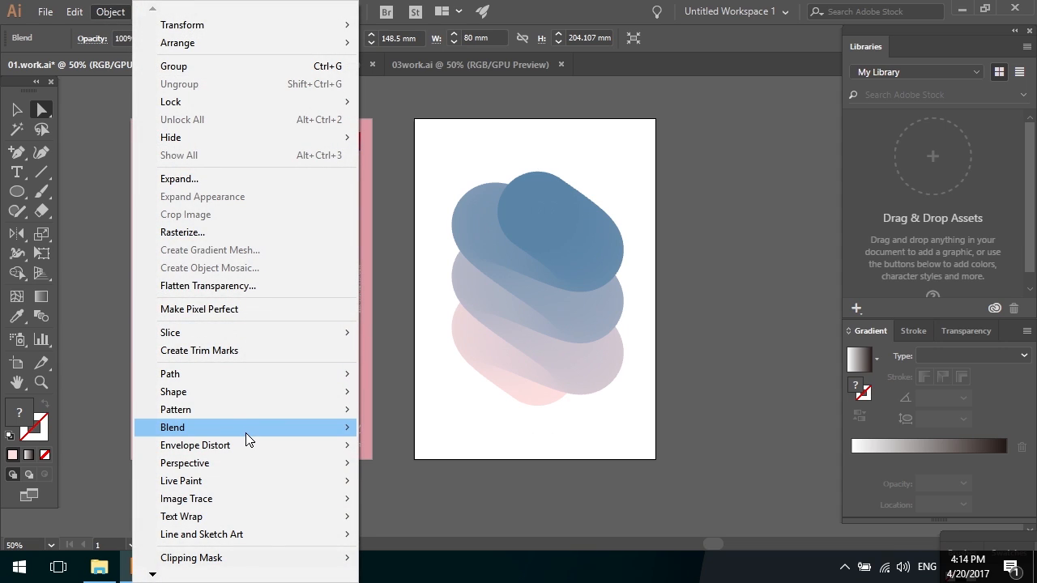
mouse_move(248, 433)
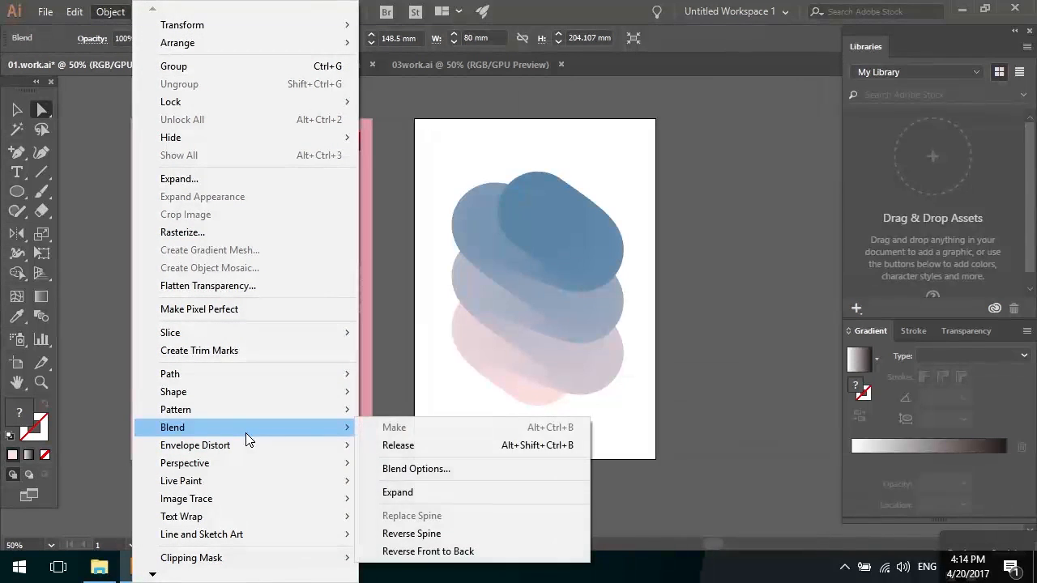
click(452, 530)
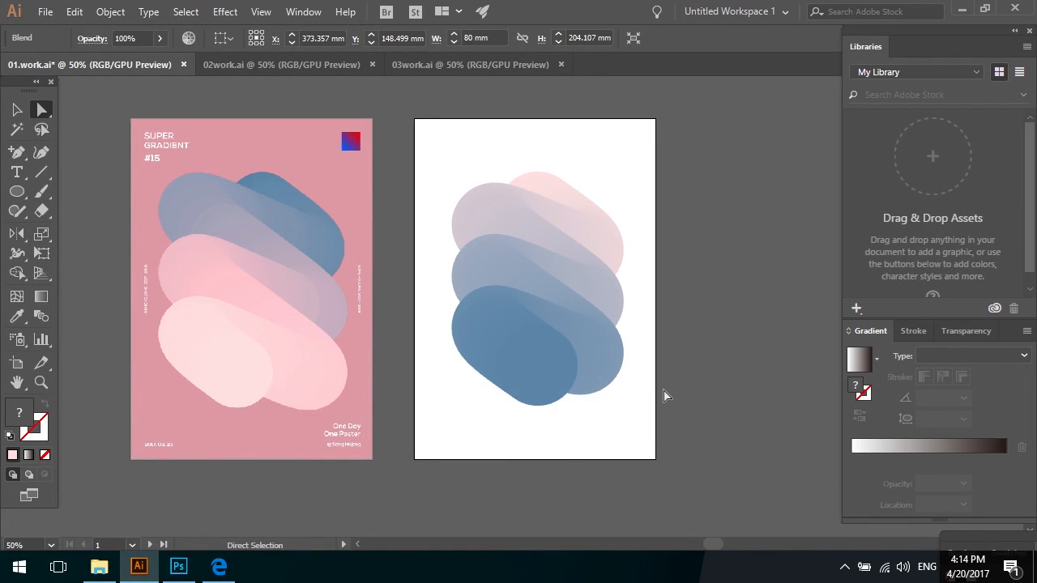
- Undo the blend's spine reversal
key(ctrl+z)
key(ctrl+shift+z)
key(ctrl+z)
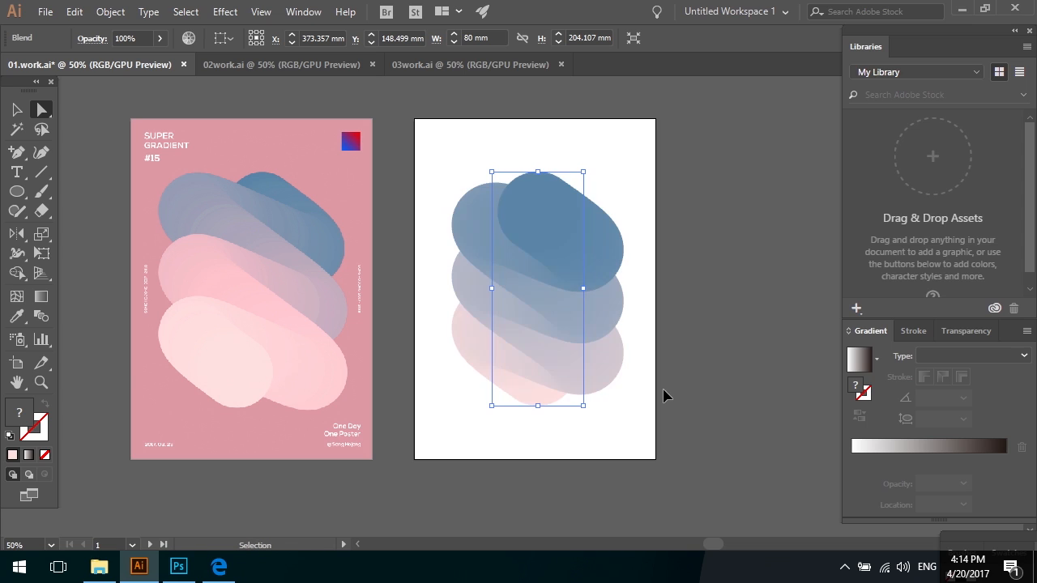
- Reverse the layered blend's stacking order front to back and deselect it
click(117, 14)
mouse_move(298, 437)
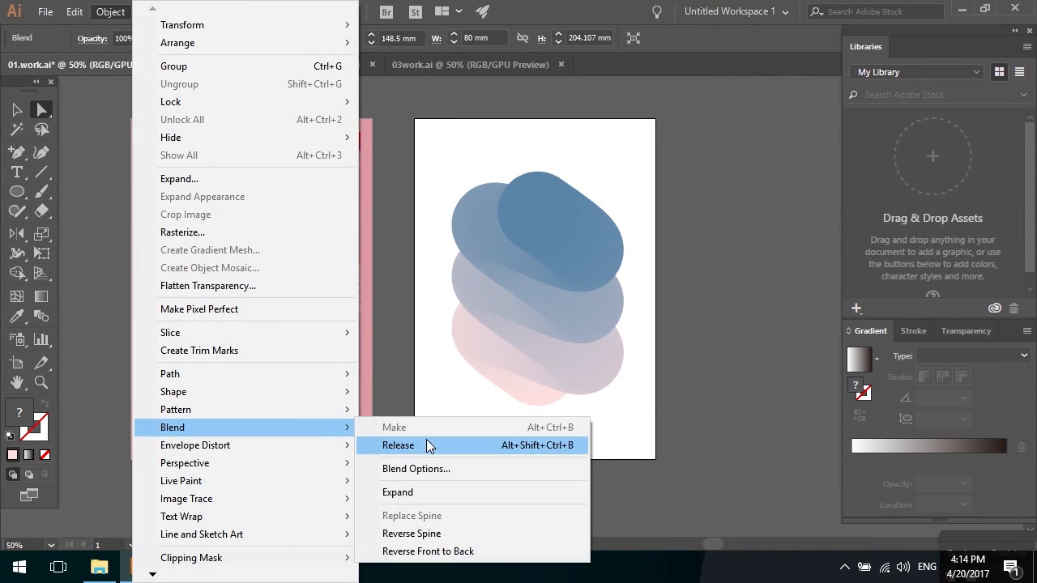
click(454, 552)
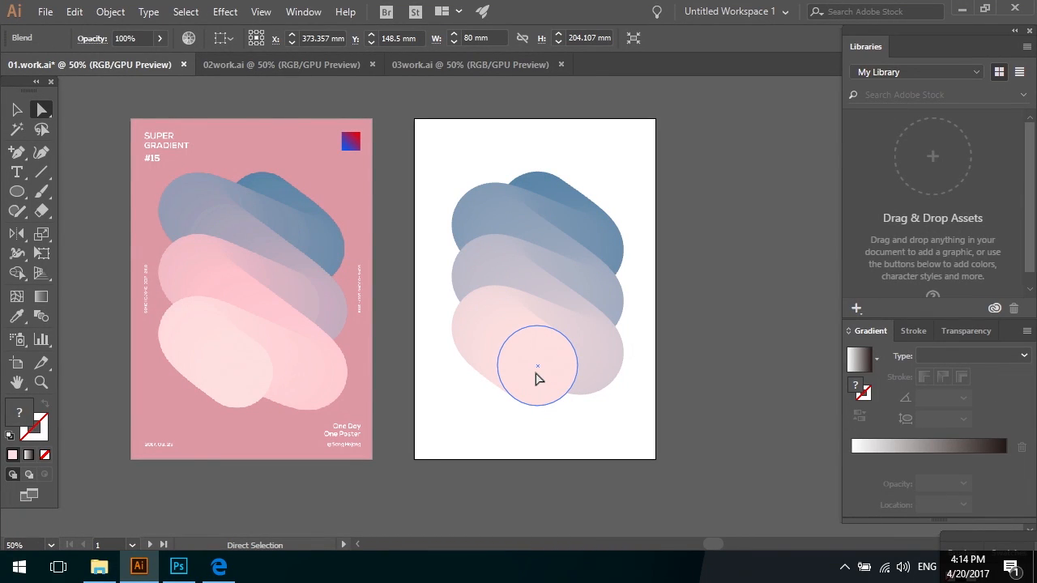
key(v)
click(699, 296)
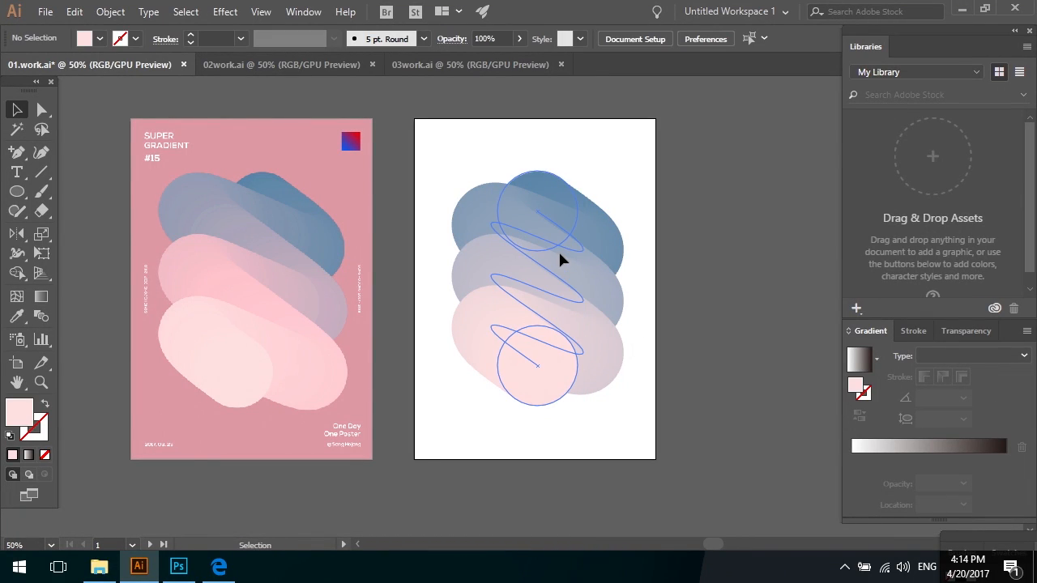
- Add the layered blend shape to My Library as a graphic
click(559, 259)
click(697, 257)
drag(560, 257, 881, 192)
click(770, 196)
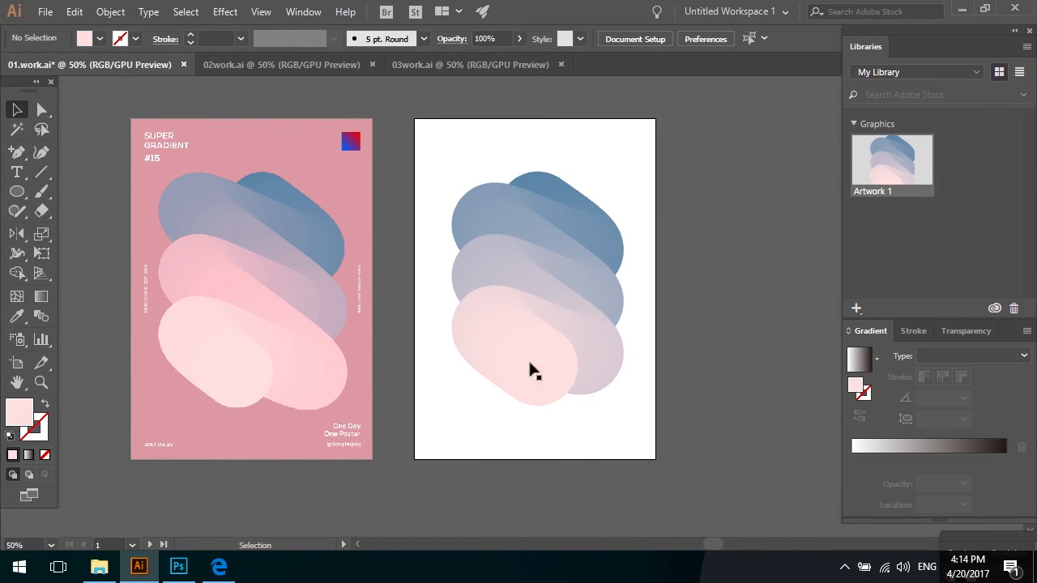
- Switch to Photoshop, place the library's Artwork 1 on the 1.work.psd poster, and scale it to about 102.3%
click(180, 570)
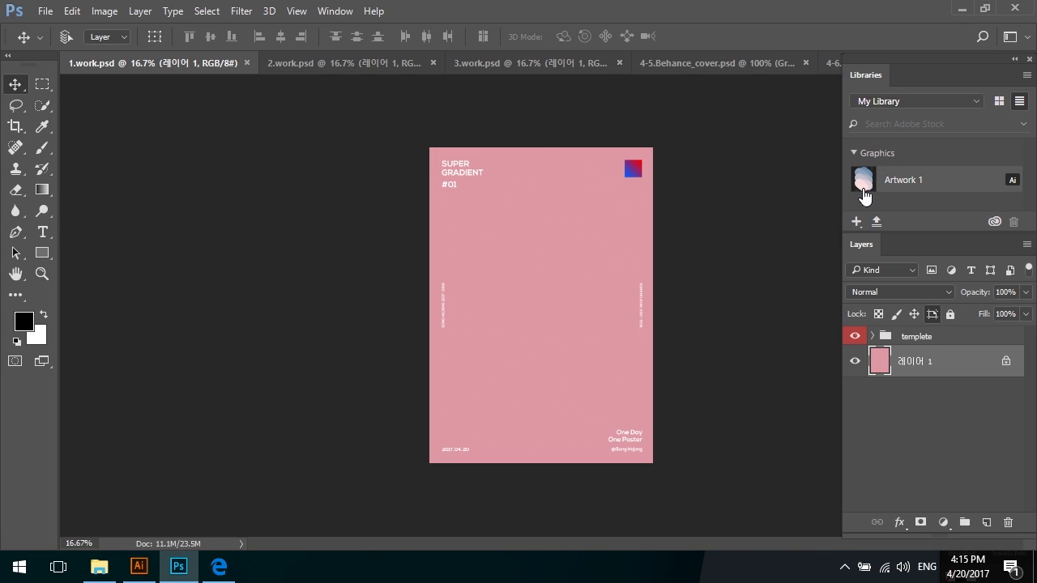
mouse_move(869, 188)
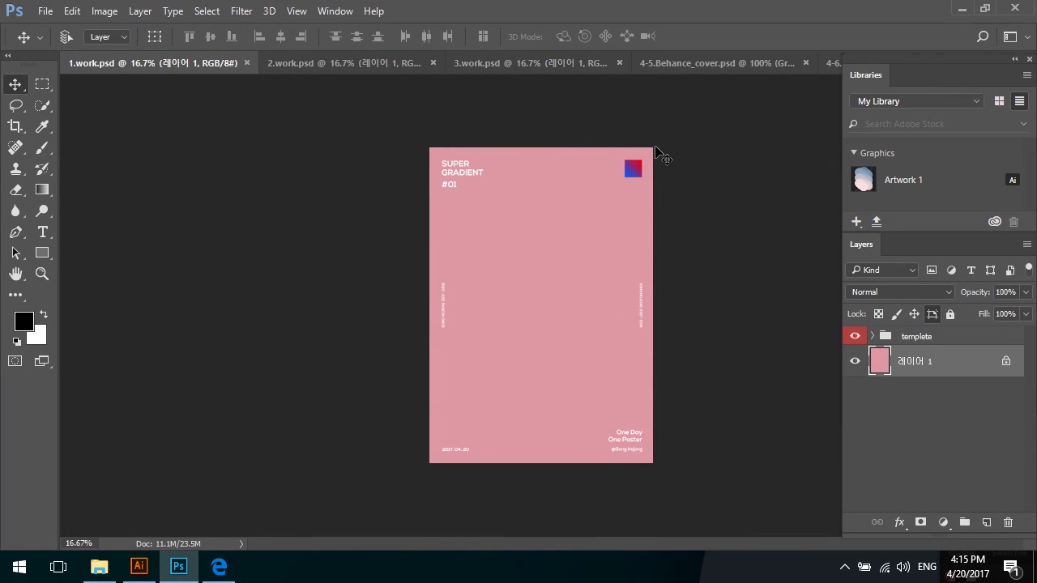
drag(903, 183, 581, 283)
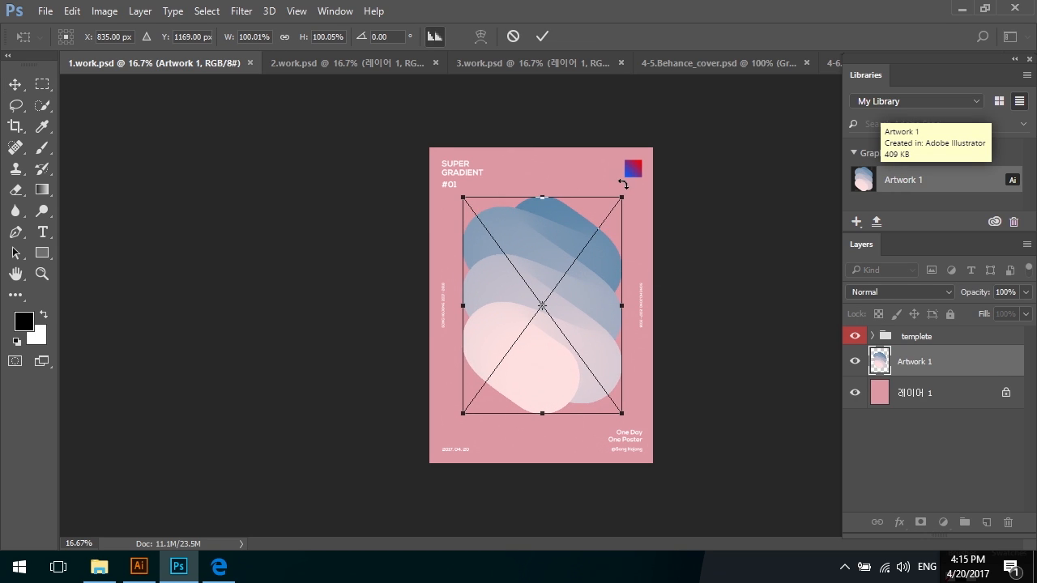
drag(627, 192, 624, 197)
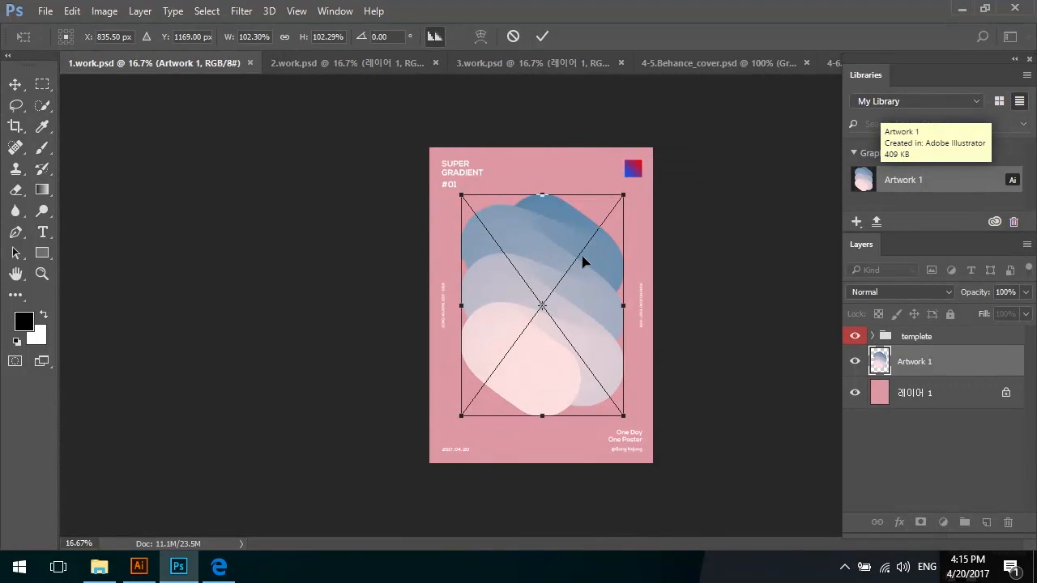
key(Return)
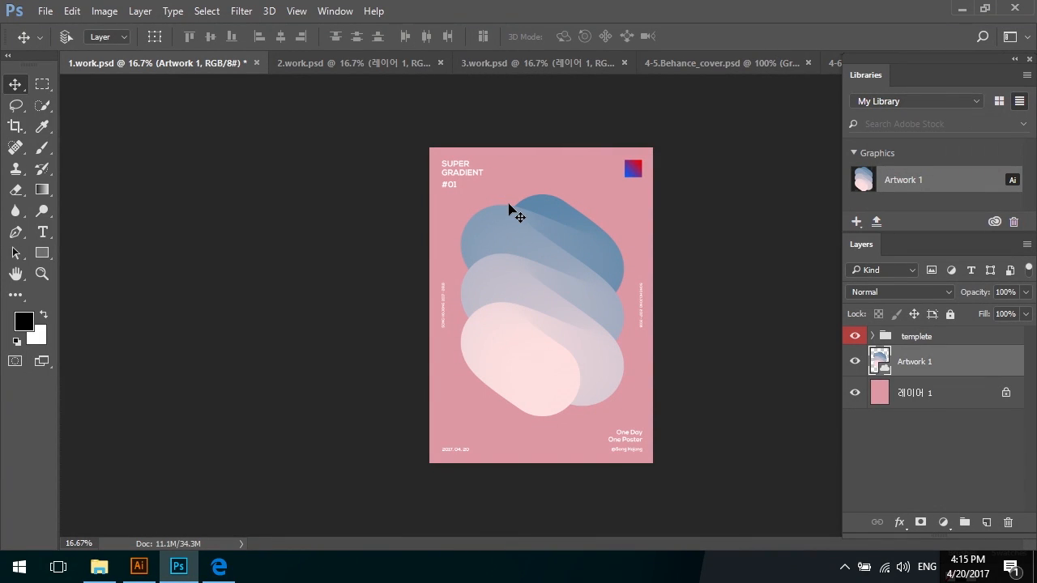
- Center Artwork 1 horizontally on the whole canvas and clear the selection
key(ctrl+a)
click(280, 36)
key(ctrl+d)
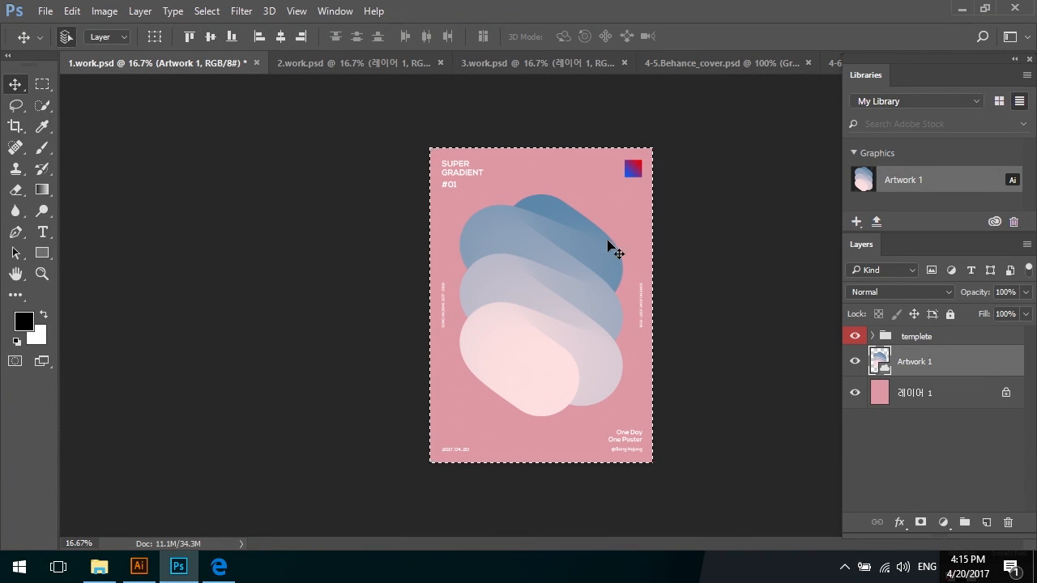
- Try a color overlay on the pink background layer, sampling blue 6089aa and pale pink fee0e0 from the artwork
double_click(967, 394)
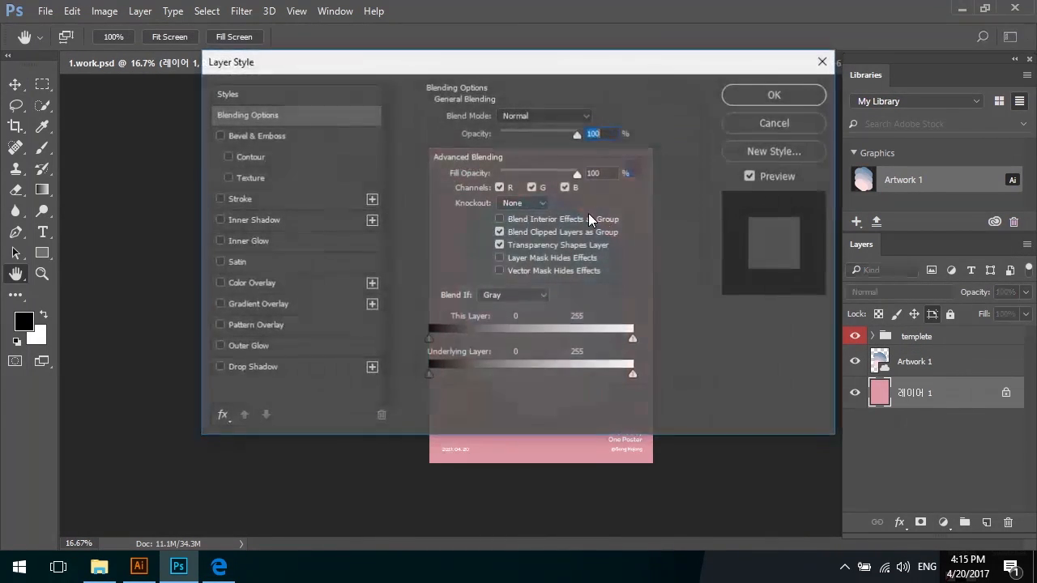
drag(364, 77, 816, 218)
click(745, 422)
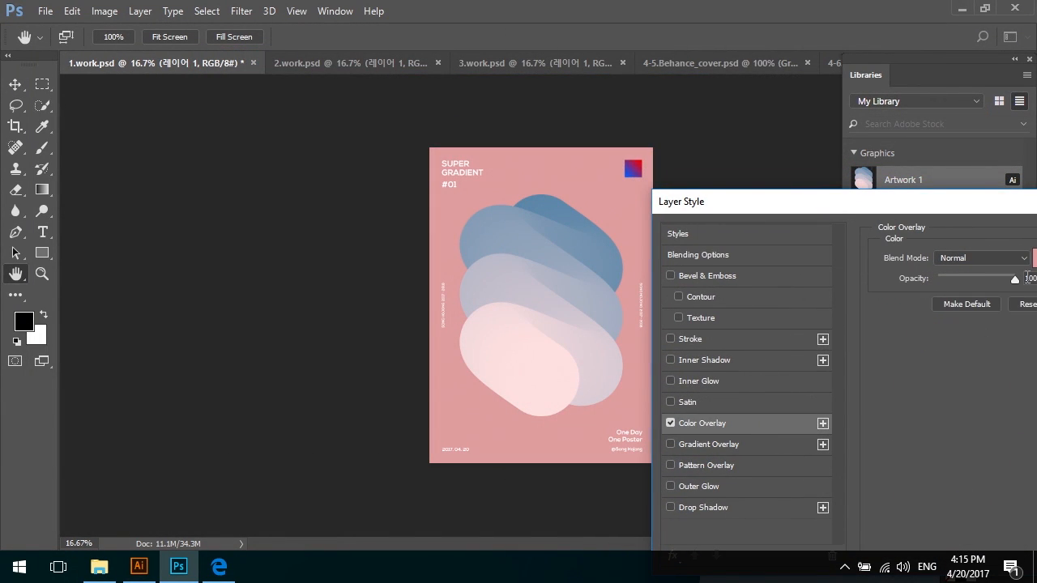
click(1034, 257)
drag(394, 89, 720, 261)
click(592, 245)
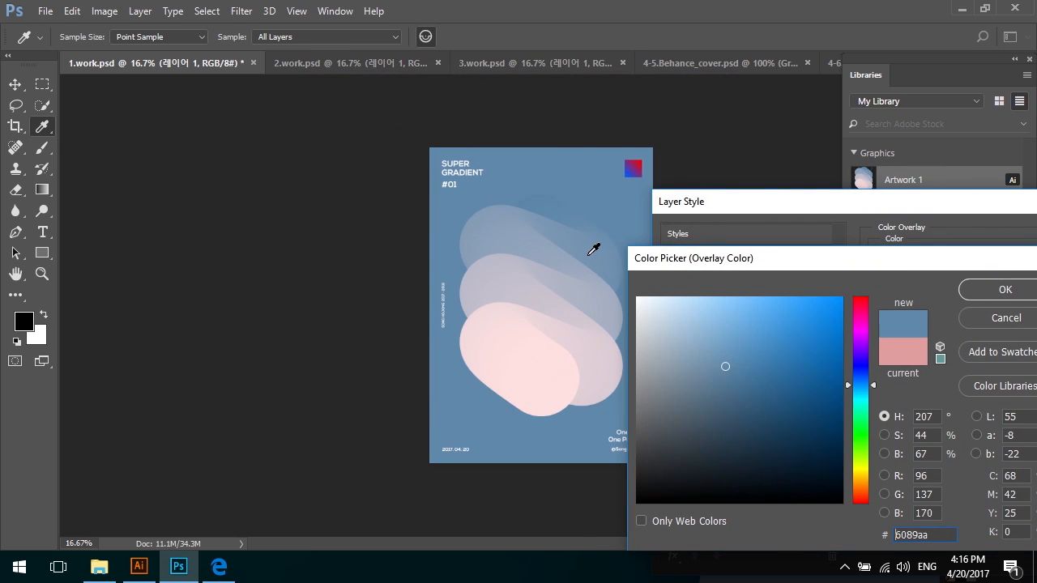
click(574, 316)
click(575, 329)
click(572, 364)
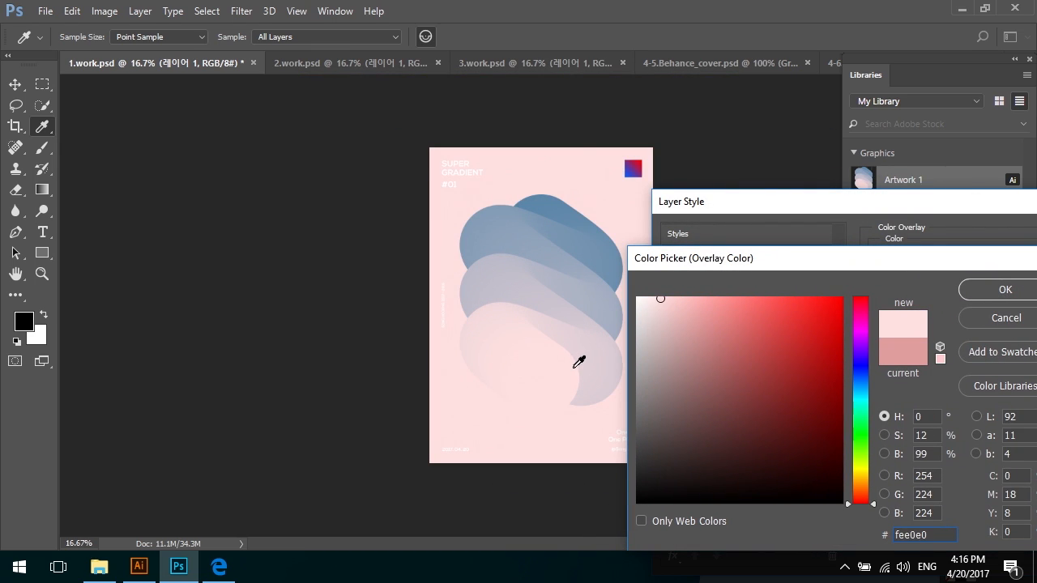
key(Return)
key(Return)
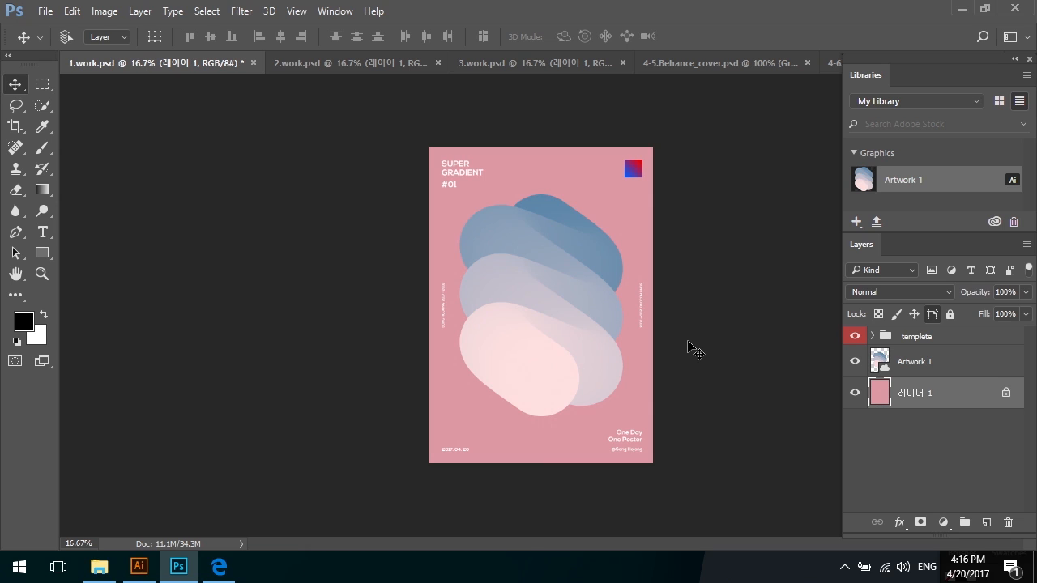
- Hide and show the templete group to compare the poster with and without its text
click(887, 337)
click(855, 336)
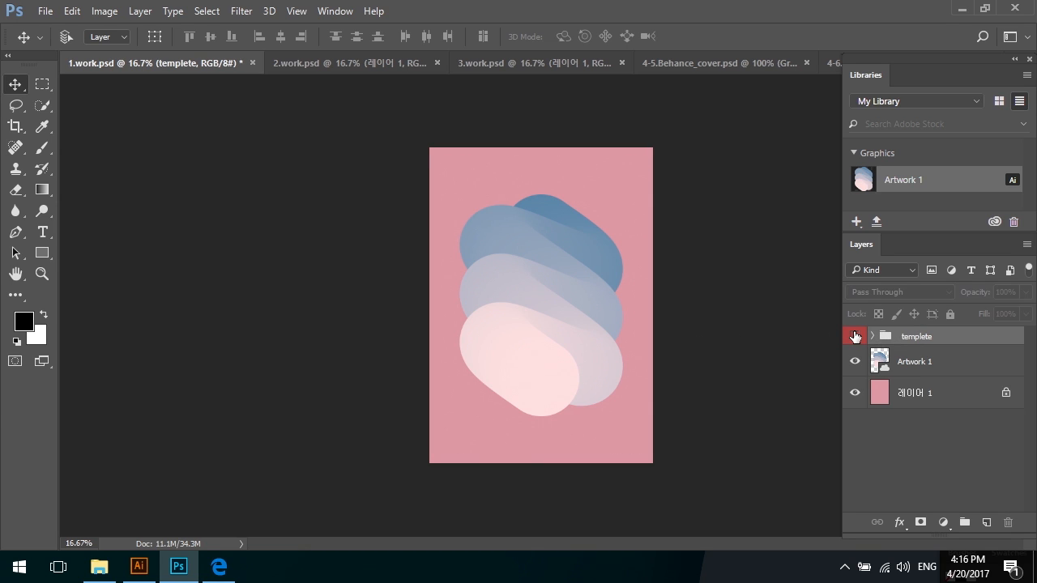
click(855, 336)
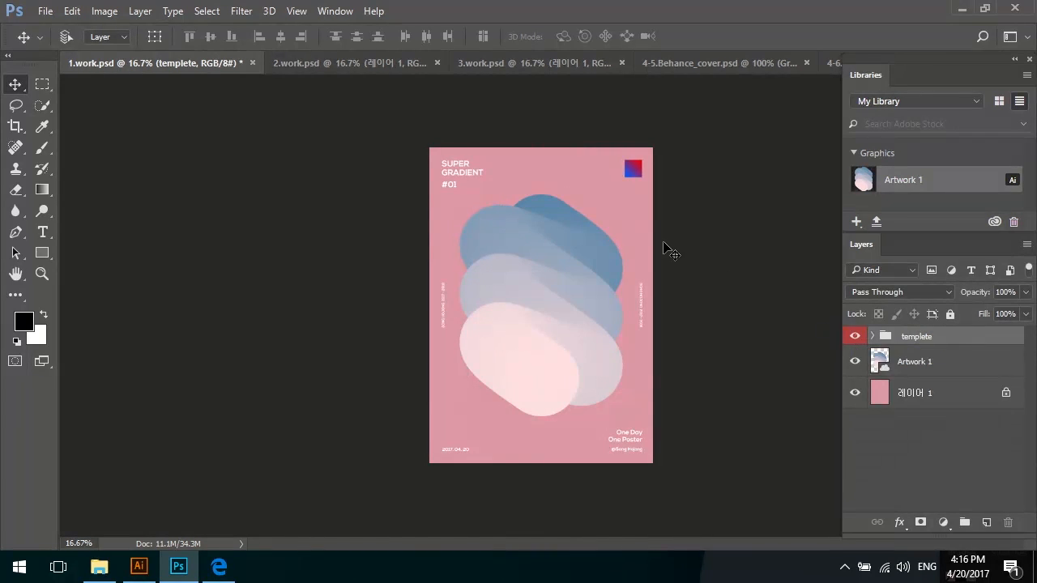
- Check the poster's layout up close and save 1.work.psd
key(ctrl+plus)
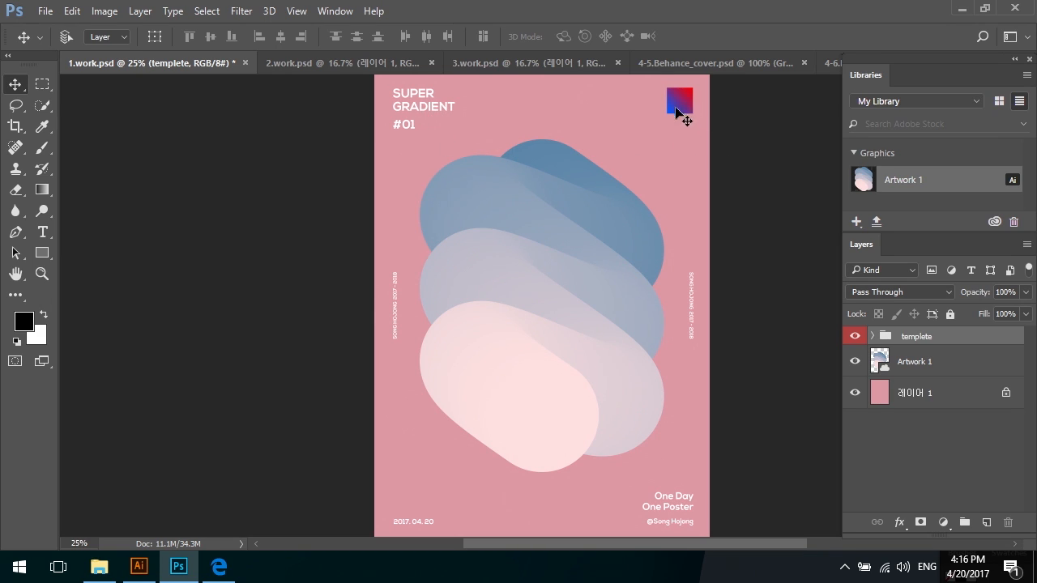
scroll(612, 287, down, 1)
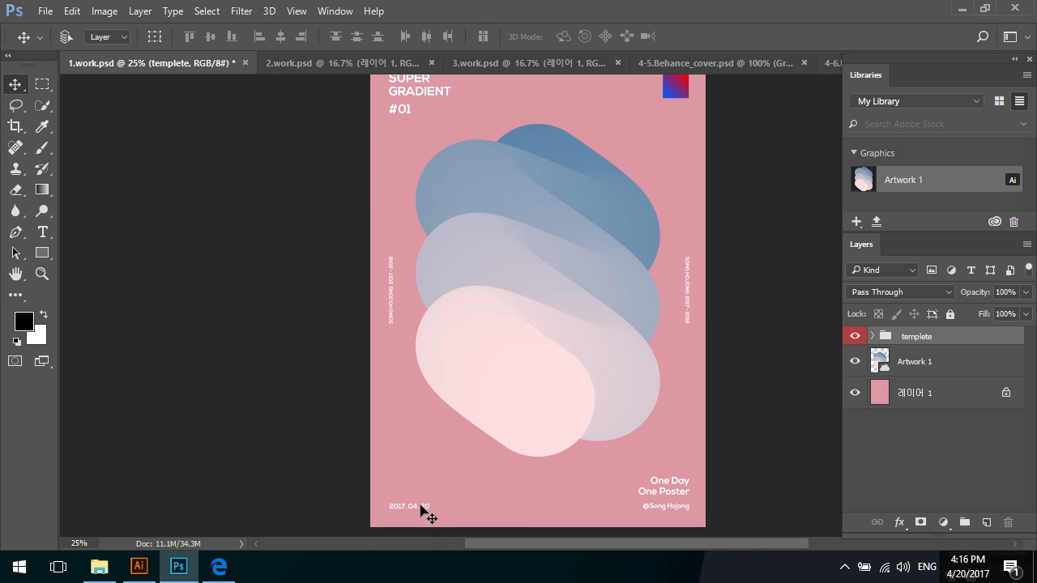
drag(508, 305, 499, 315)
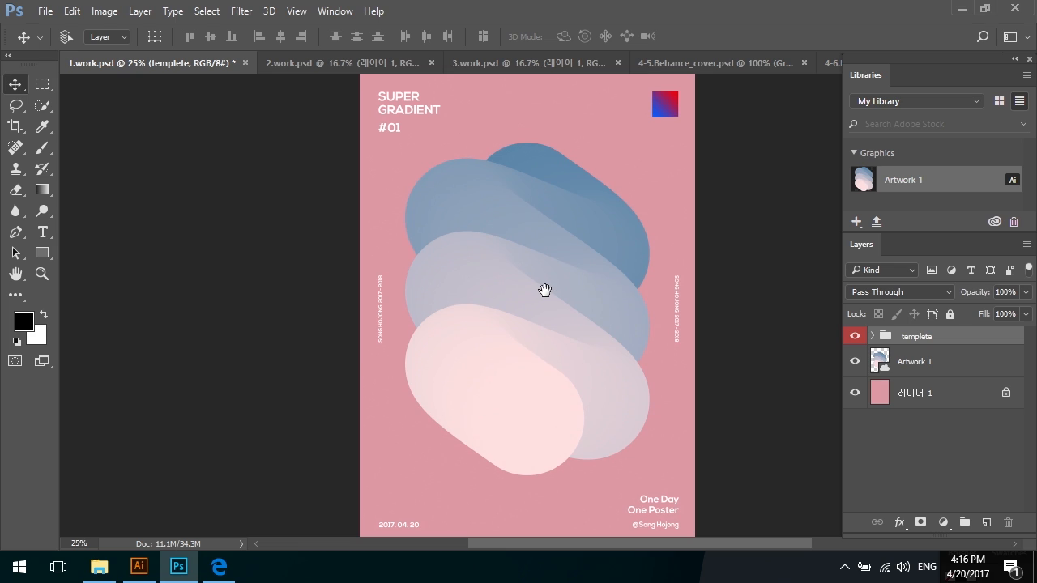
drag(565, 254, 558, 274)
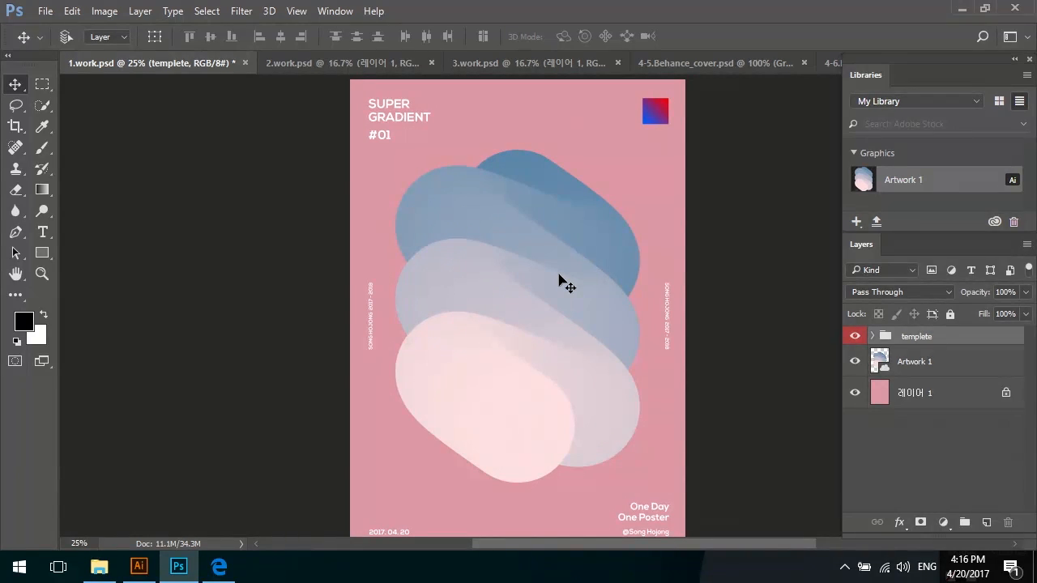
key(ctrl+s)
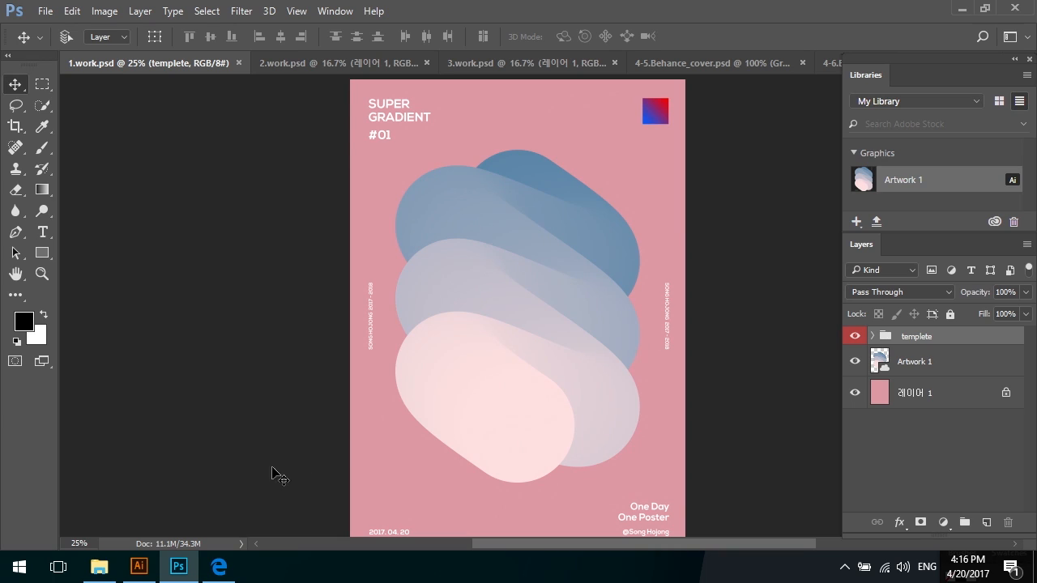
- Switch back to Illustrator and review the Super Gradient #36 and #39 example posters in 01.work.ai
click(138, 567)
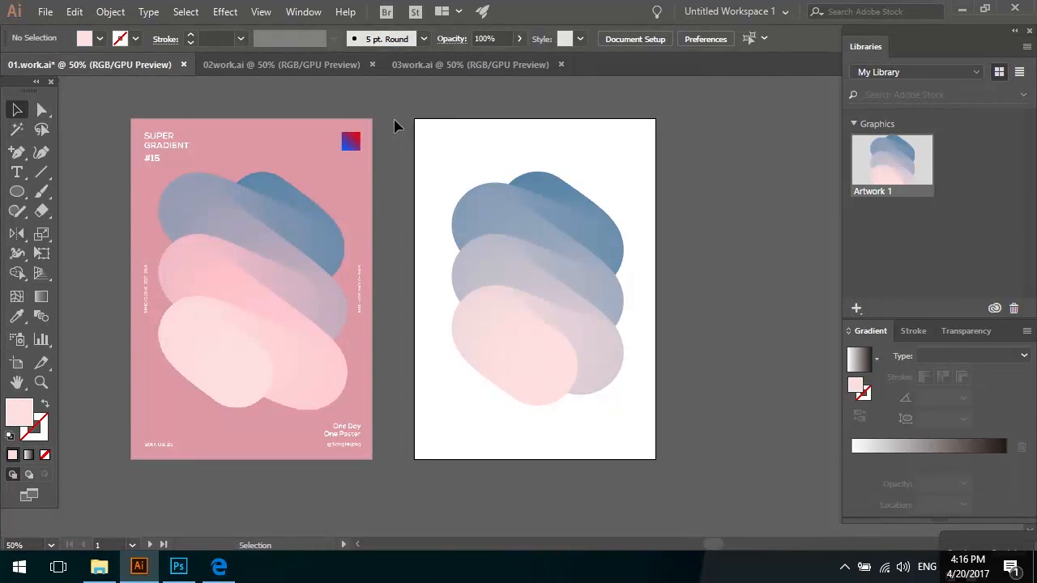
drag(662, 138, 467, 151)
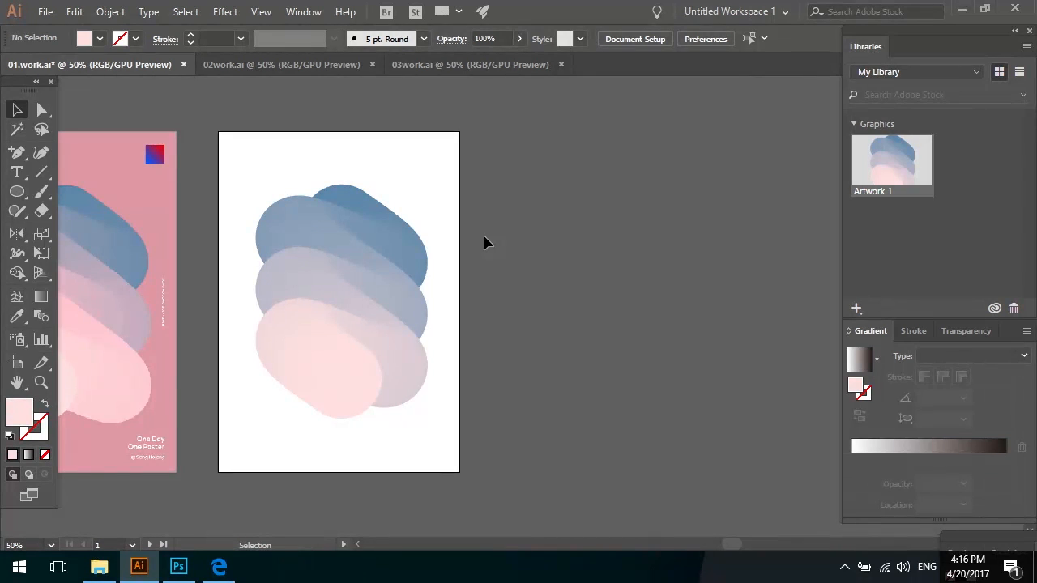
drag(734, 250, 393, 255)
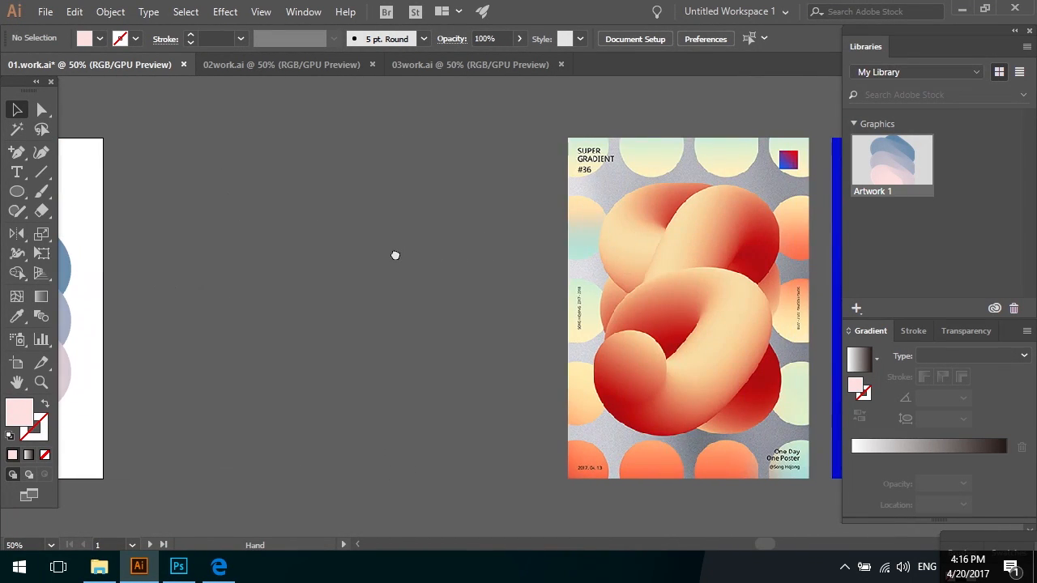
drag(688, 255, 393, 254)
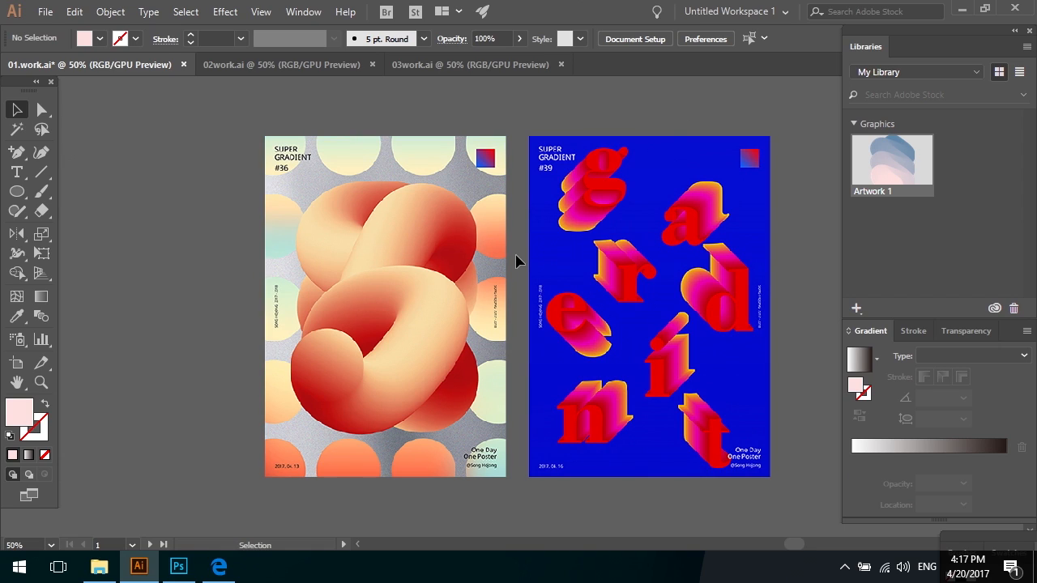
drag(204, 231, 229, 207)
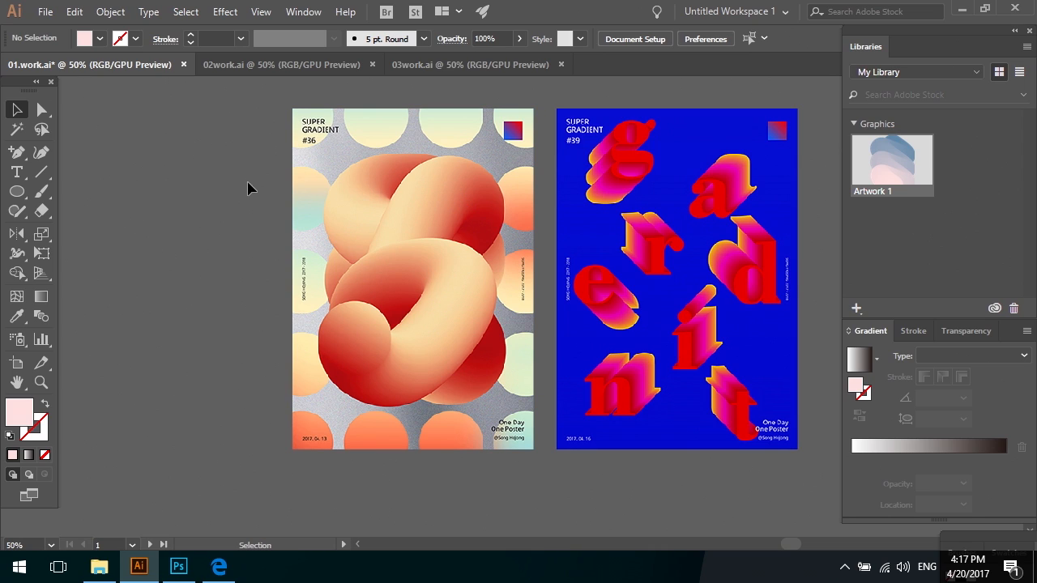
drag(230, 180, 254, 183)
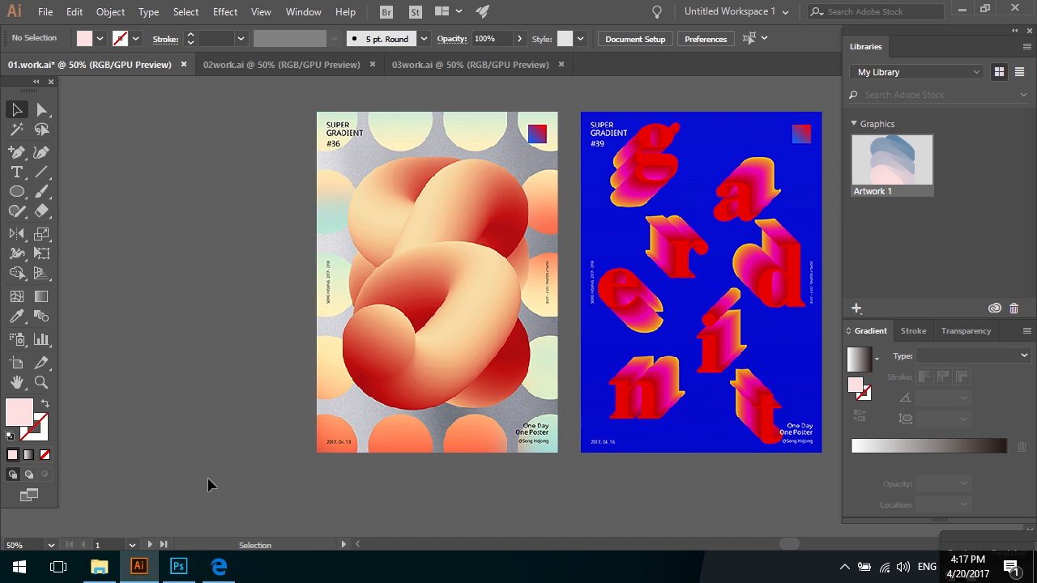
- Switch to the 02work.ai document and examine the dark blue #01 reference poster beside the blank artboard
click(255, 64)
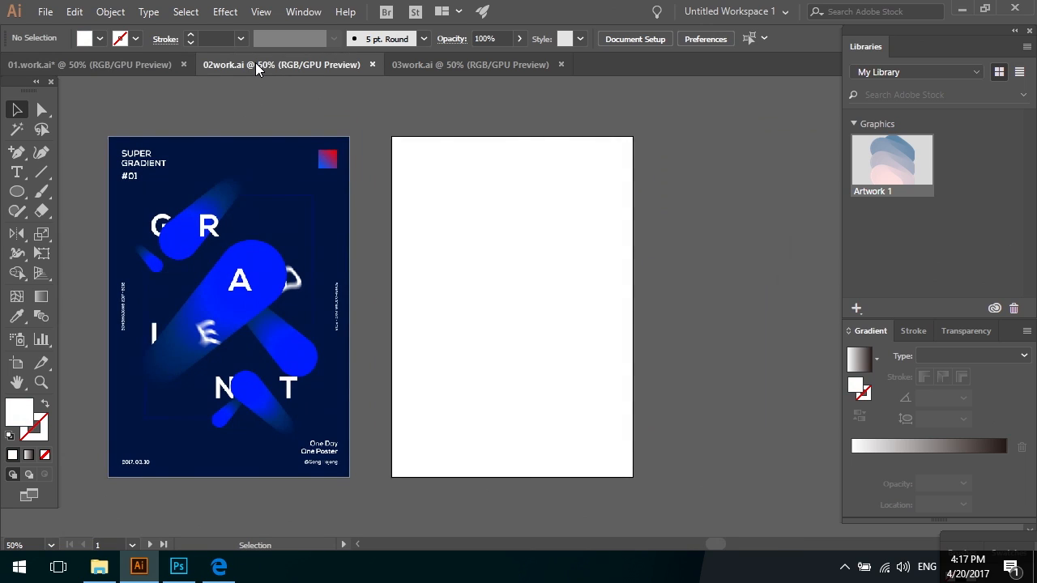
key(space)
drag(359, 186, 382, 179)
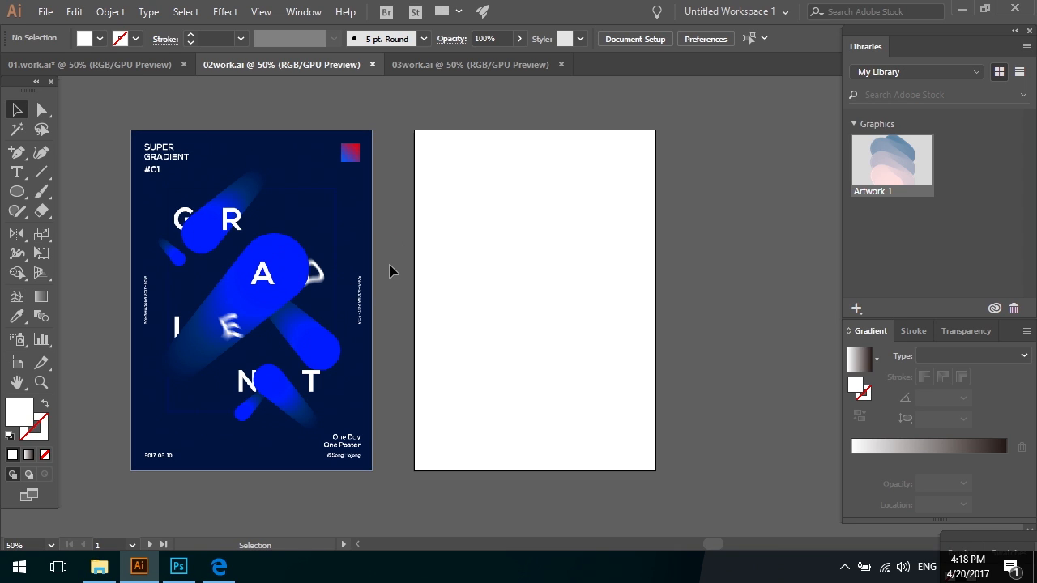
key(space)
drag(388, 269, 395, 260)
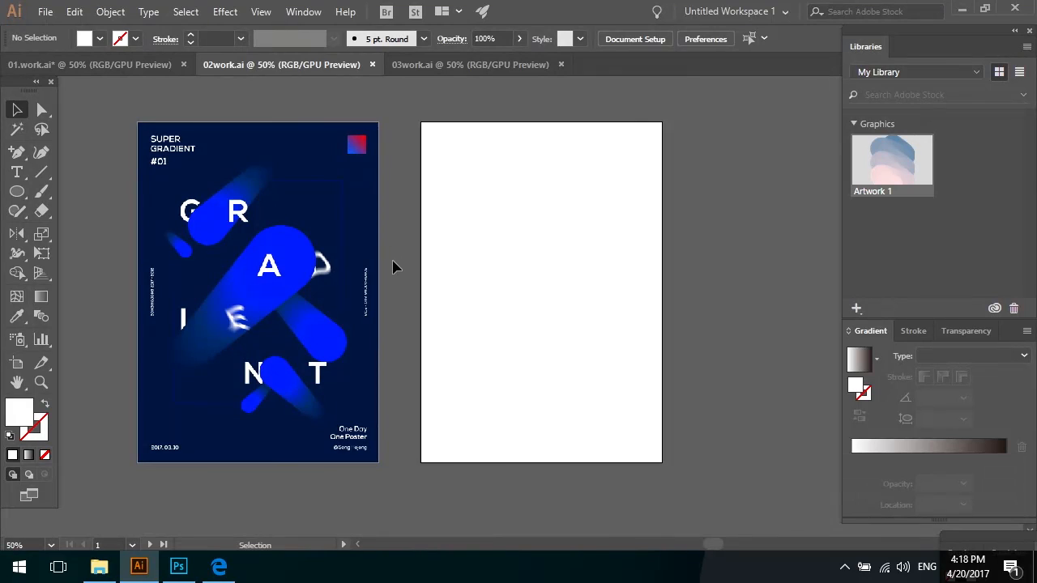
key(space)
drag(425, 253, 414, 250)
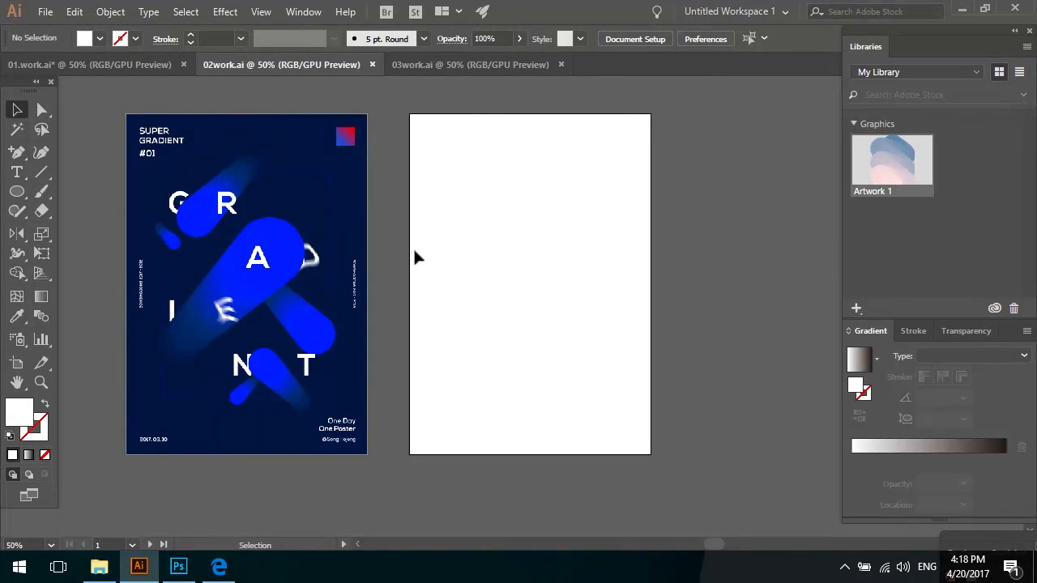
- Draw two equal circles side by side on the blank artboard, filled with the reference poster's navy background color
click(17, 191)
drag(468, 314, 601, 359)
key(v)
click(443, 264)
key(i)
click(305, 195)
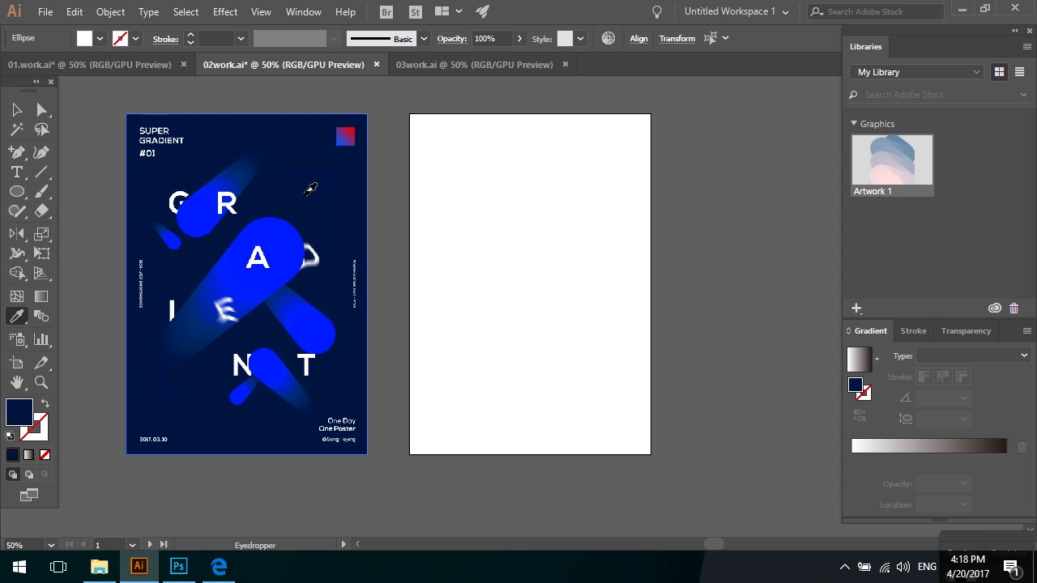
key(v)
click(537, 243)
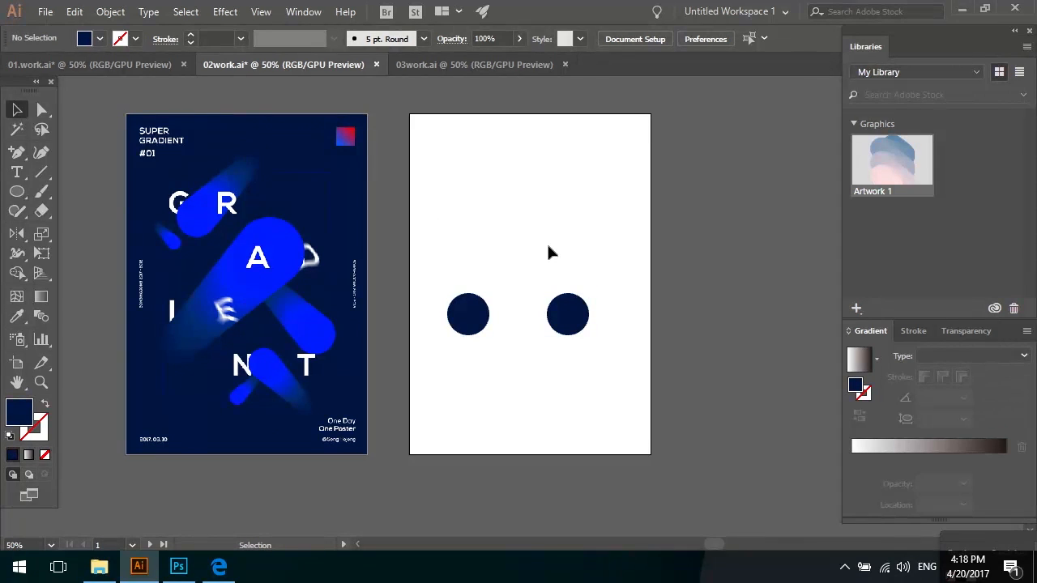
drag(514, 234, 626, 388)
click(626, 387)
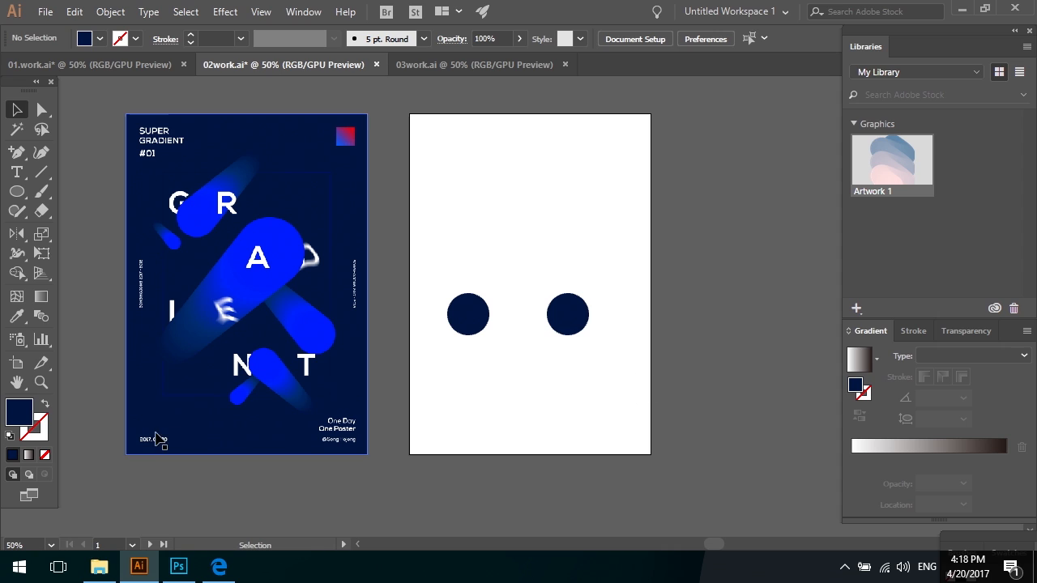
- Fill the second circle with the default white-to-black linear gradient
click(569, 326)
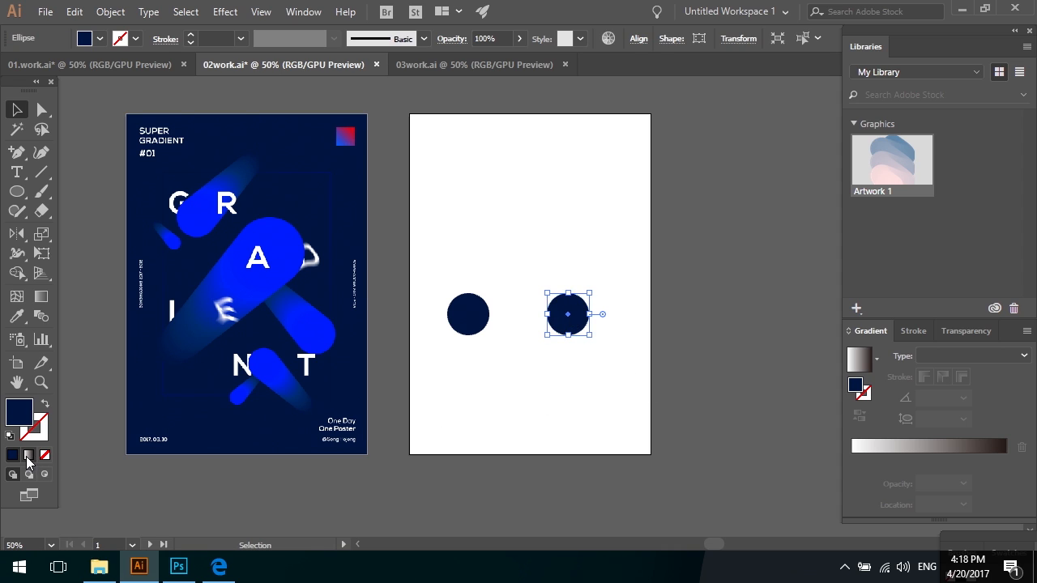
click(28, 456)
click(579, 386)
- Sample the reference poster's navy background and set the dark end stop of the second circle's gradient to 001642
key(i)
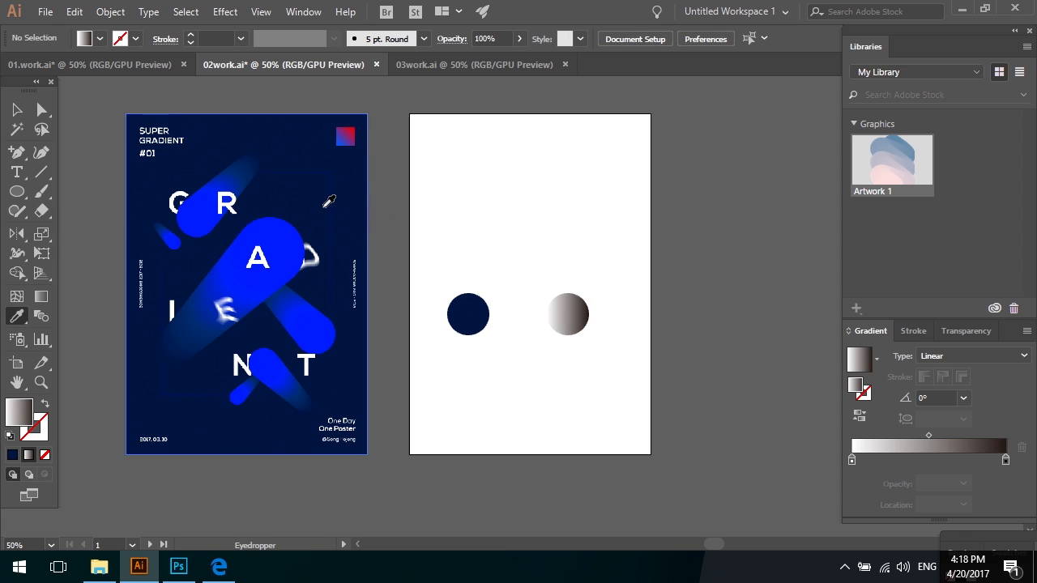
click(309, 203)
double_click(22, 413)
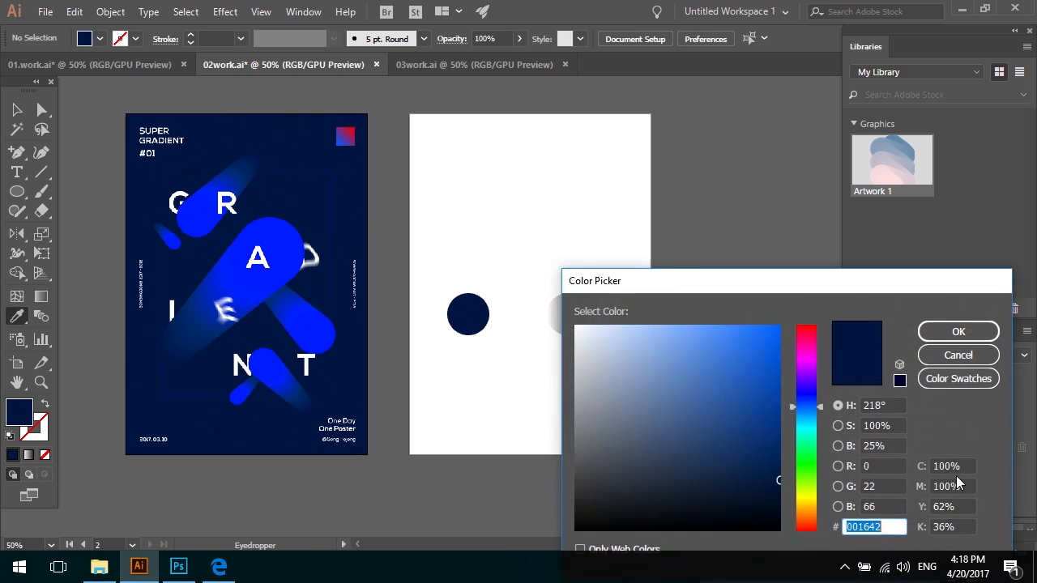
click(942, 330)
key(v)
click(569, 312)
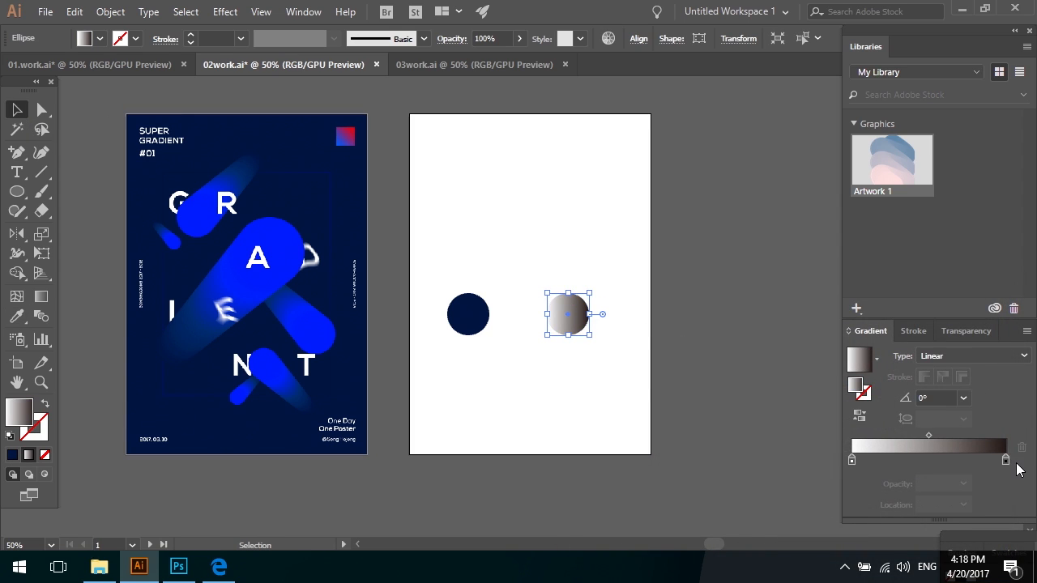
click(1005, 460)
double_click(27, 422)
key(ctrl+v)
click(944, 332)
click(681, 232)
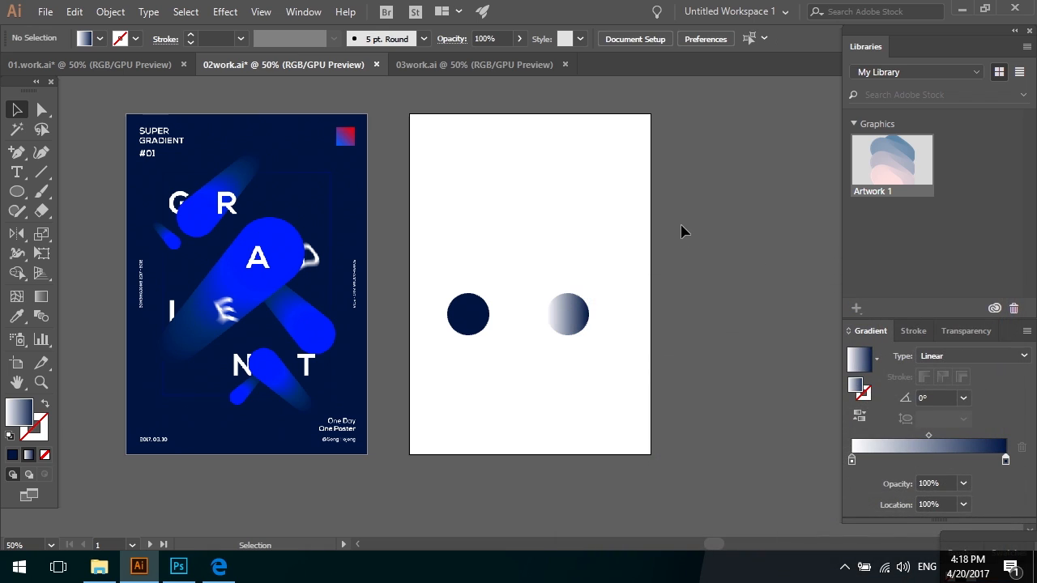
- Sample the bright blue from the reference poster's large shape and set the gradient's white start stop to 001DFF
key(i)
click(294, 253)
key(v)
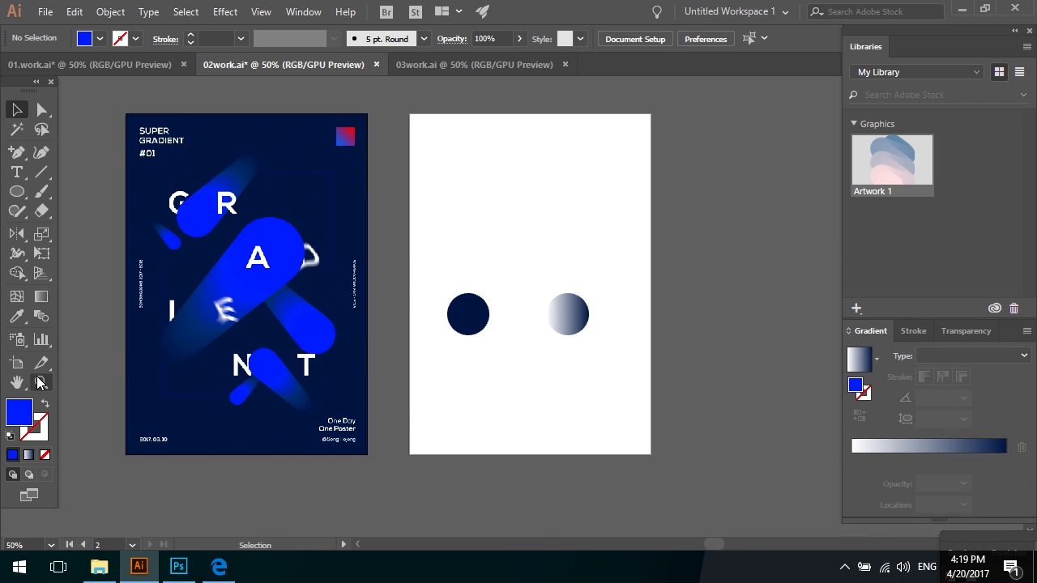
double_click(19, 414)
click(987, 336)
click(567, 314)
click(851, 460)
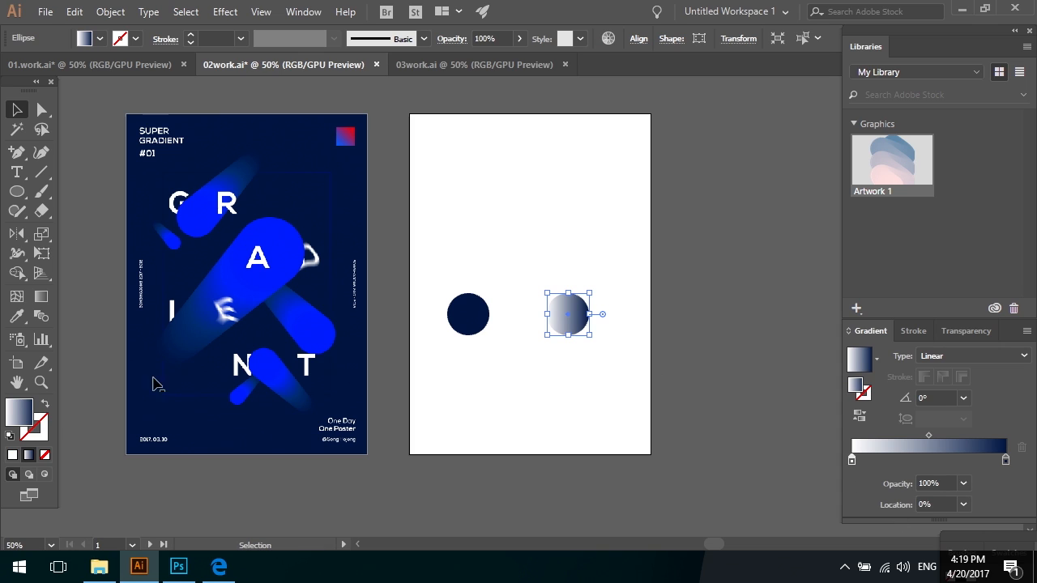
double_click(19, 412)
text(001DFF)
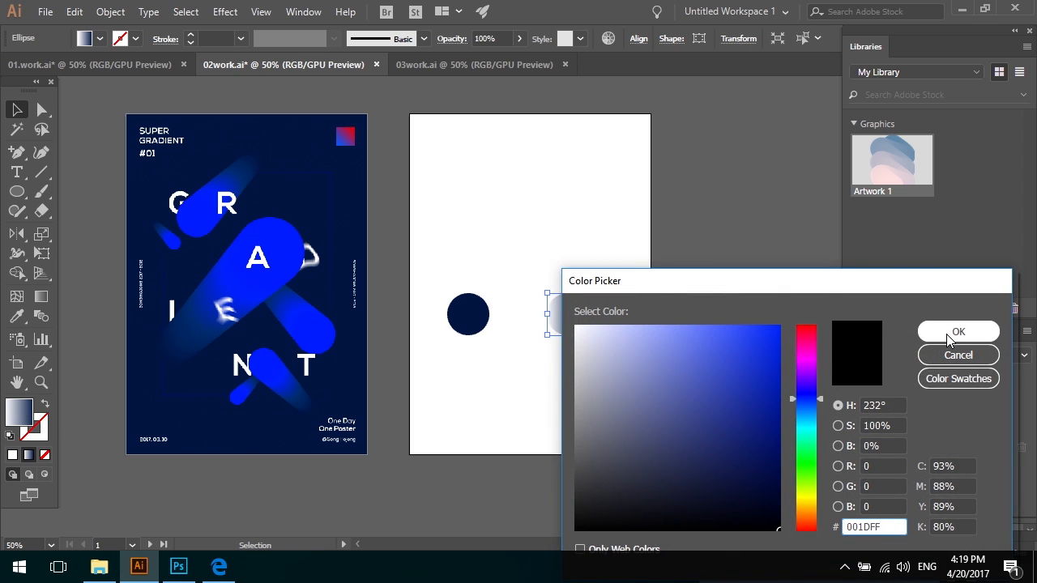
click(949, 332)
click(568, 314)
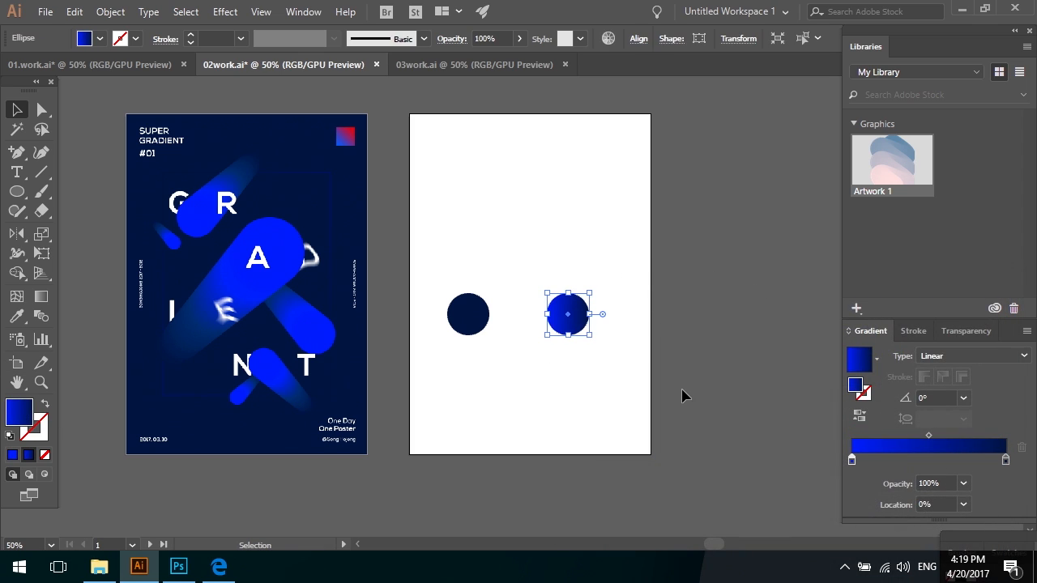
- Set the gradient angle of the blue circle to -45°
drag(635, 365, 680, 362)
drag(572, 366, 619, 298)
click(619, 300)
click(963, 398)
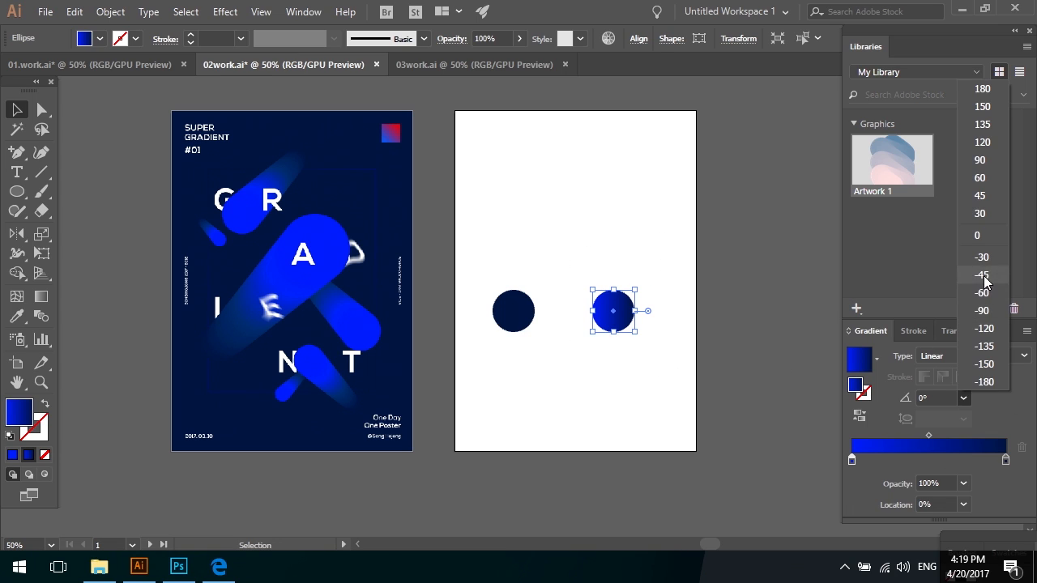
click(980, 275)
click(685, 279)
drag(691, 257, 664, 258)
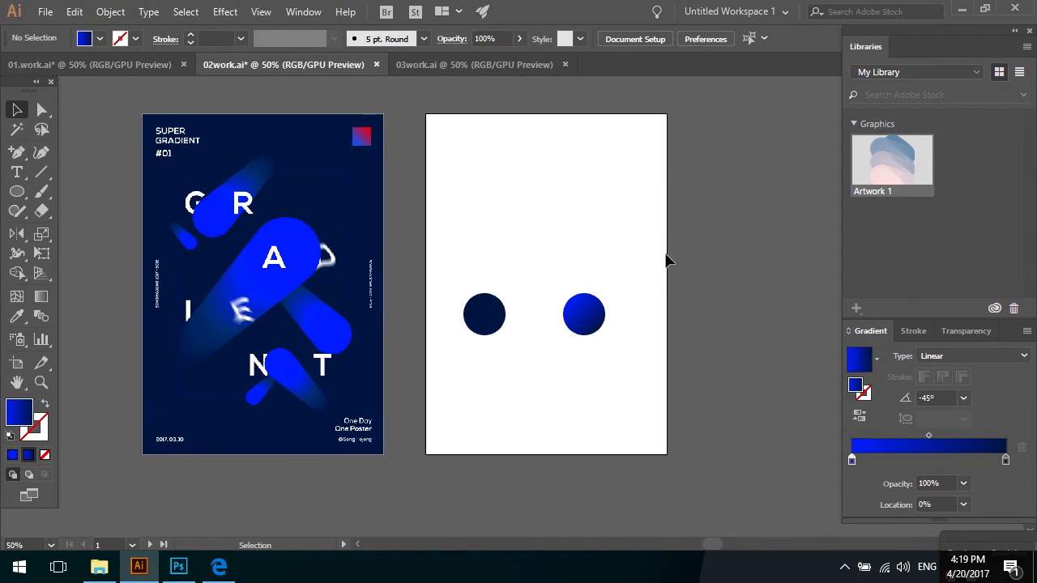
- Make a blend between the solid navy circle and the blue gradient circle
drag(448, 380, 438, 387)
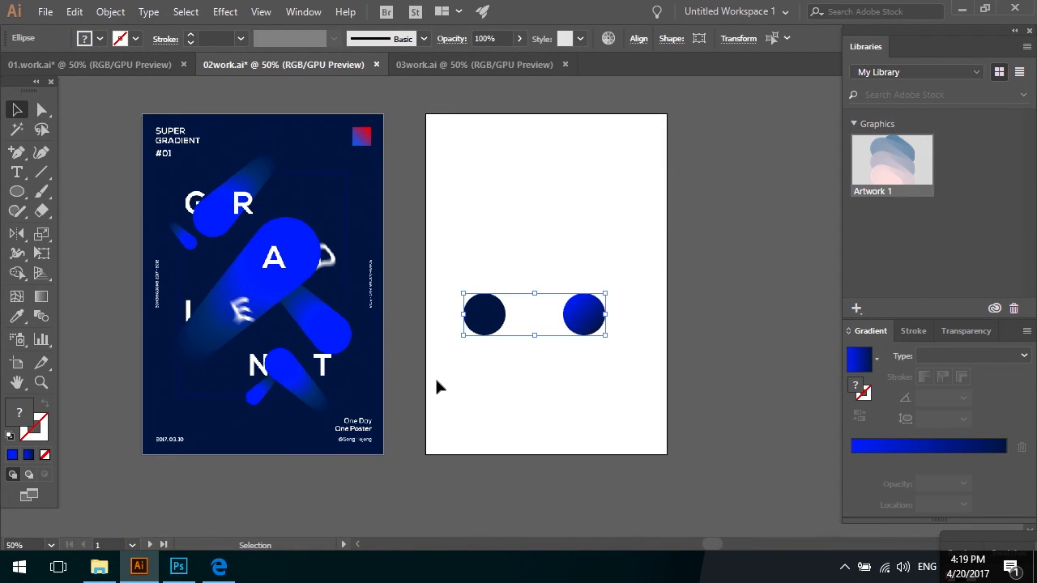
click(438, 388)
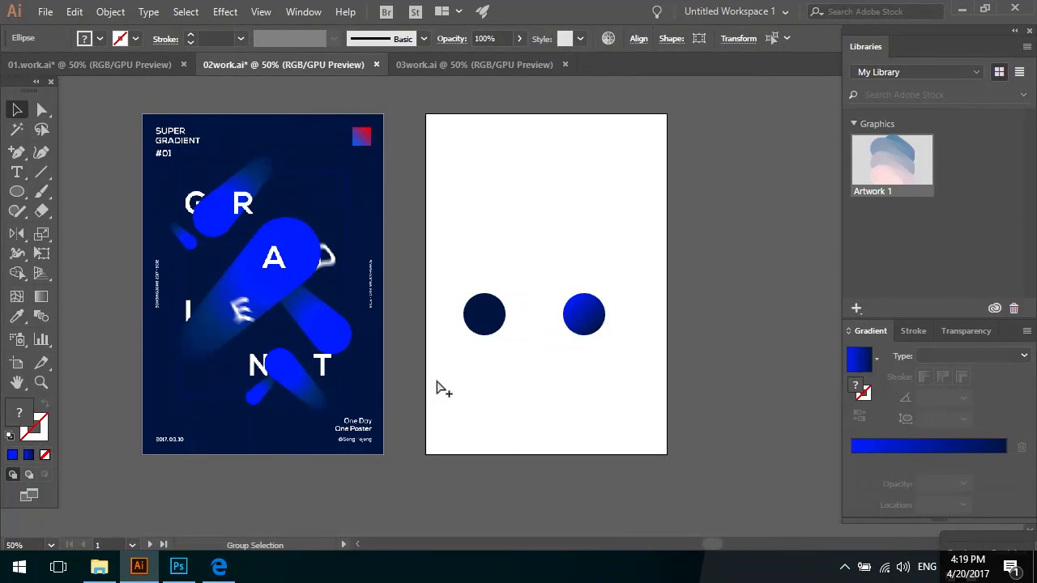
key(ctrl+alt+b)
key(v)
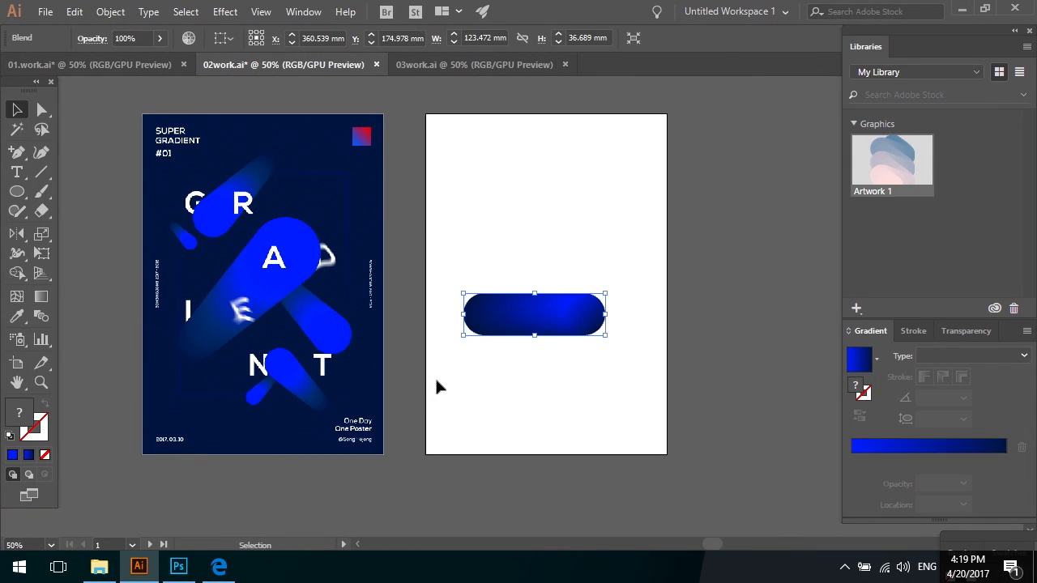
- Rotate the blend 45° so its bright end points up and right, and shift it slightly upward on the artboard
click(584, 380)
click(596, 332)
drag(615, 342, 620, 307)
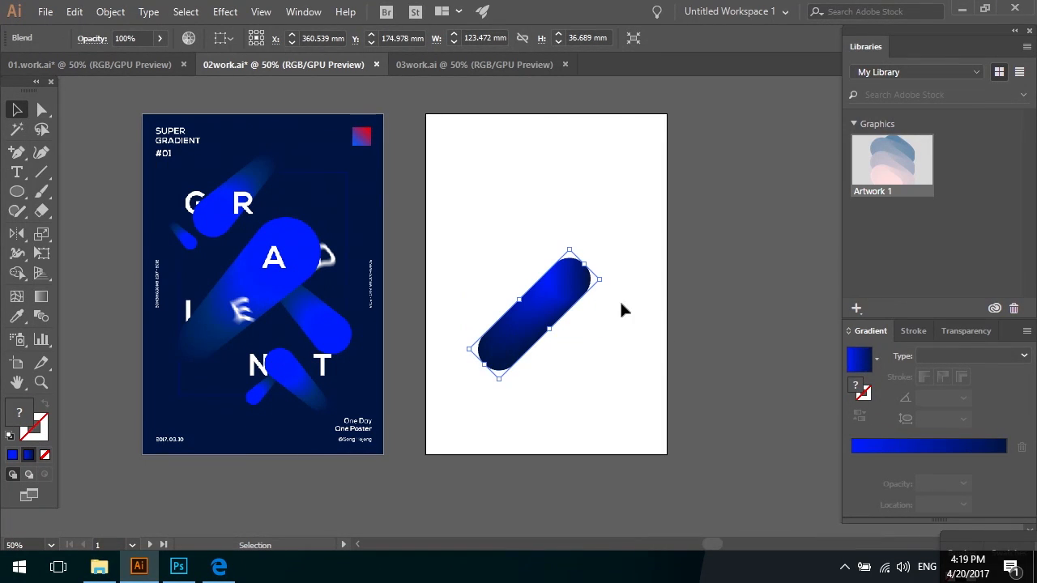
click(627, 338)
drag(571, 286, 585, 251)
click(648, 302)
drag(635, 299, 645, 305)
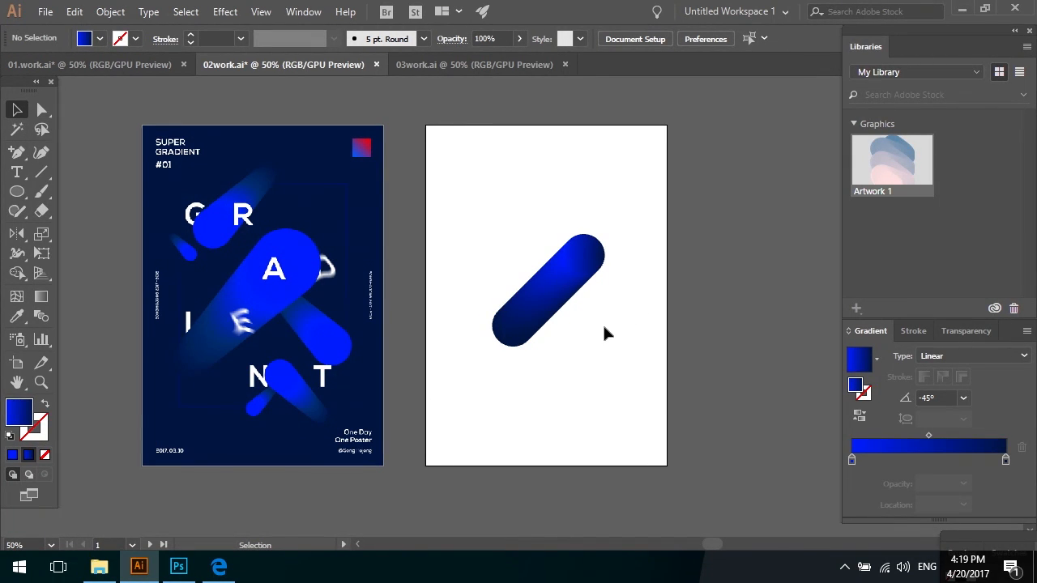
- Isolate the blend and shrink its navy end circle to taper the shape
double_click(522, 341)
click(522, 339)
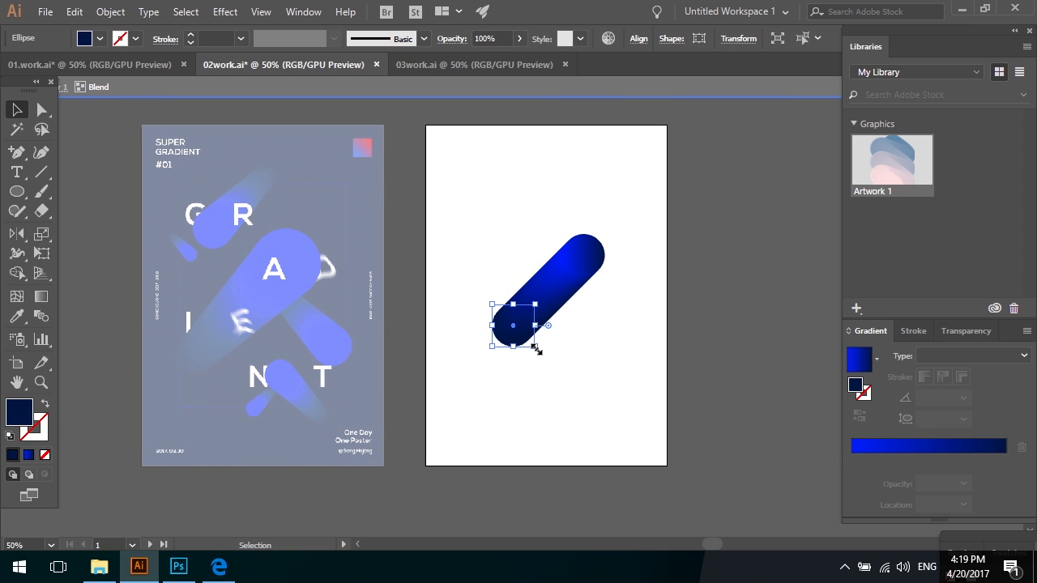
drag(535, 347, 531, 347)
click(575, 359)
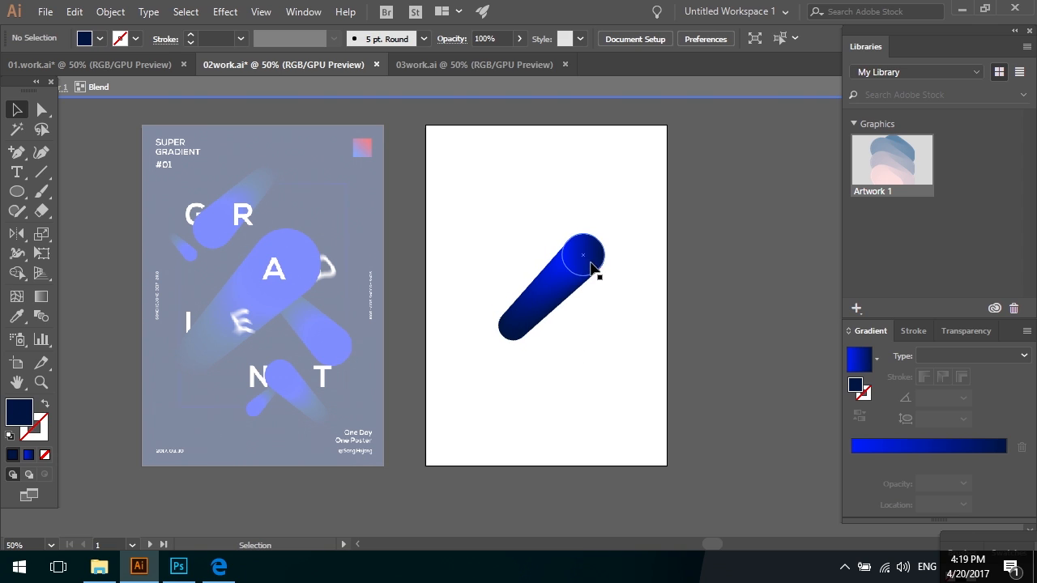
- Move the blue end circle closer to the navy one, shrink the navy circle further, and leave isolation mode
drag(590, 261, 572, 277)
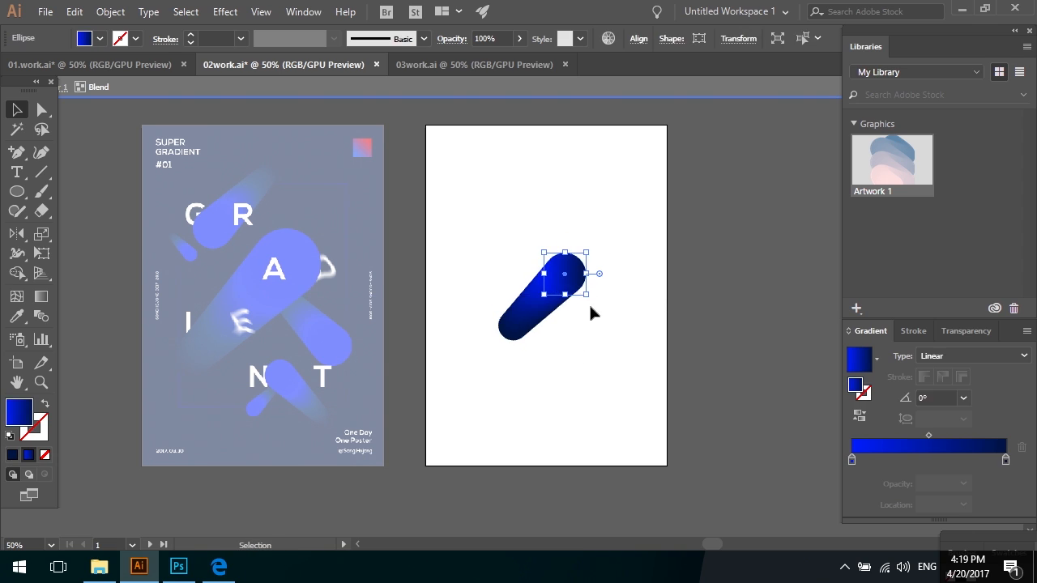
click(563, 334)
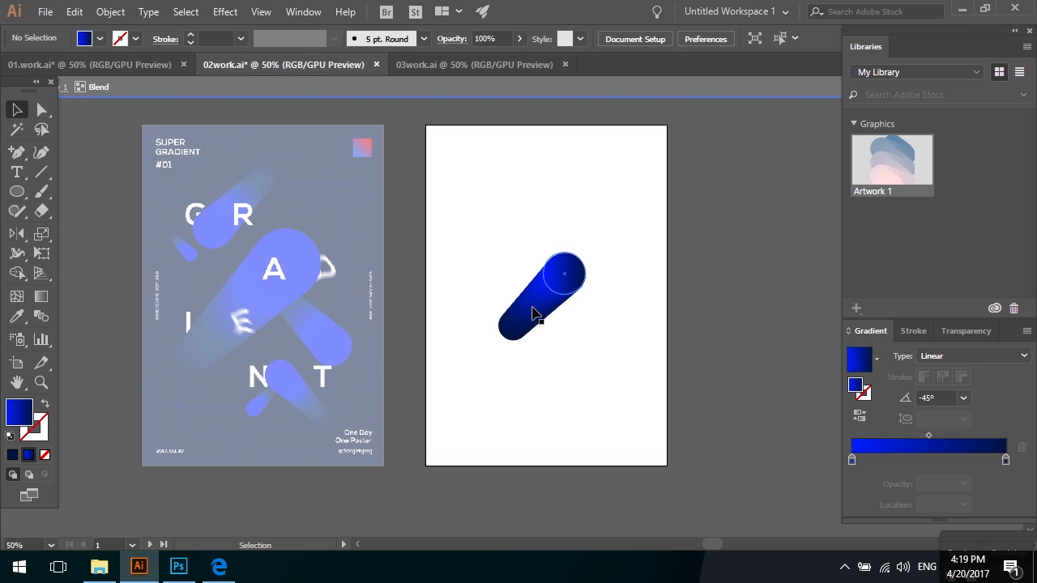
click(519, 333)
scroll(530, 341, up, 3)
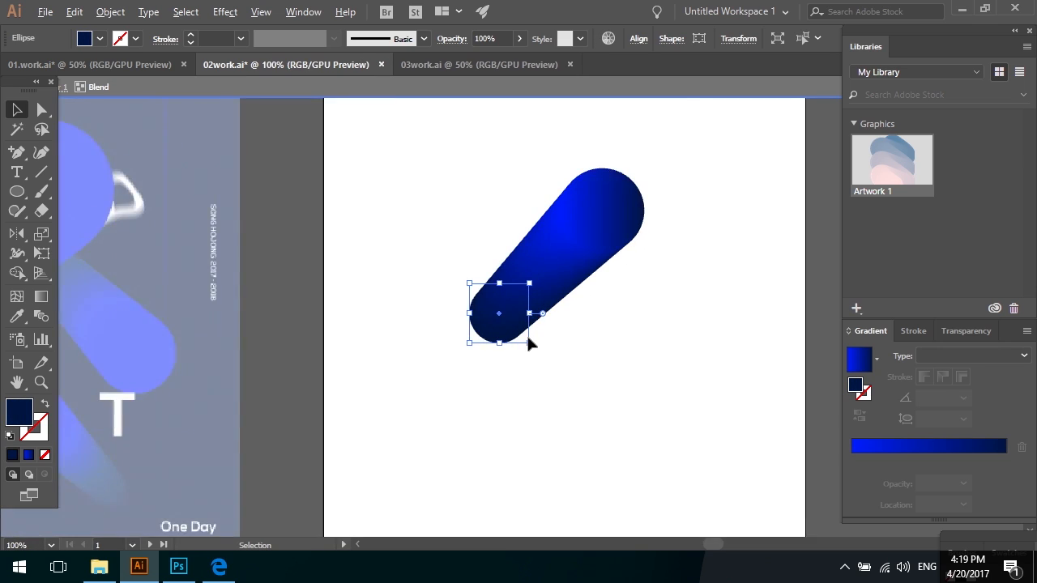
drag(528, 343, 523, 339)
scroll(535, 345, down, 4)
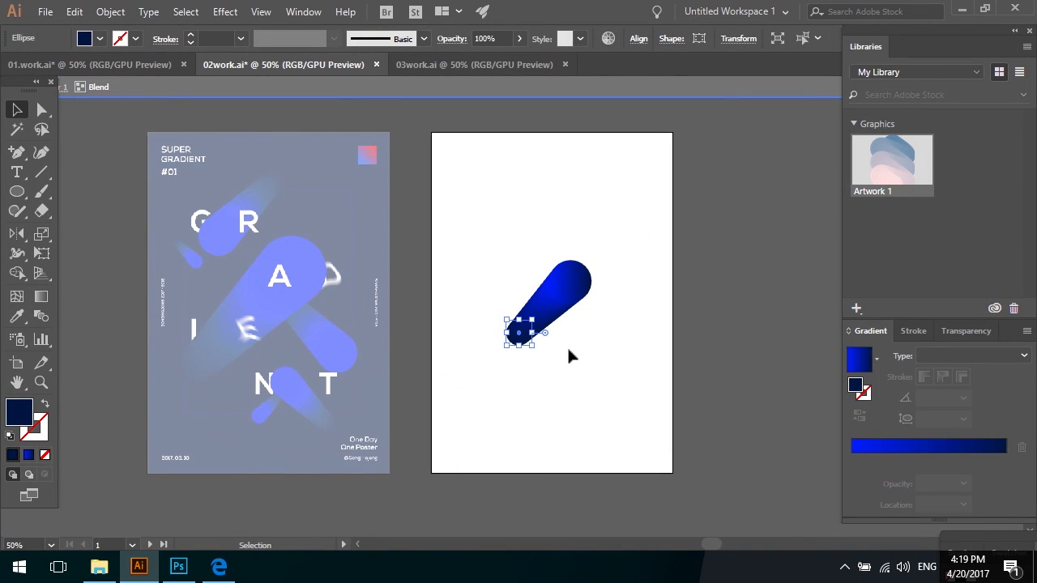
double_click(569, 355)
- Enlarge the tapered blend and arrange resized, rotated copies around it: two at the upper left and a crossing pair below
click(496, 339)
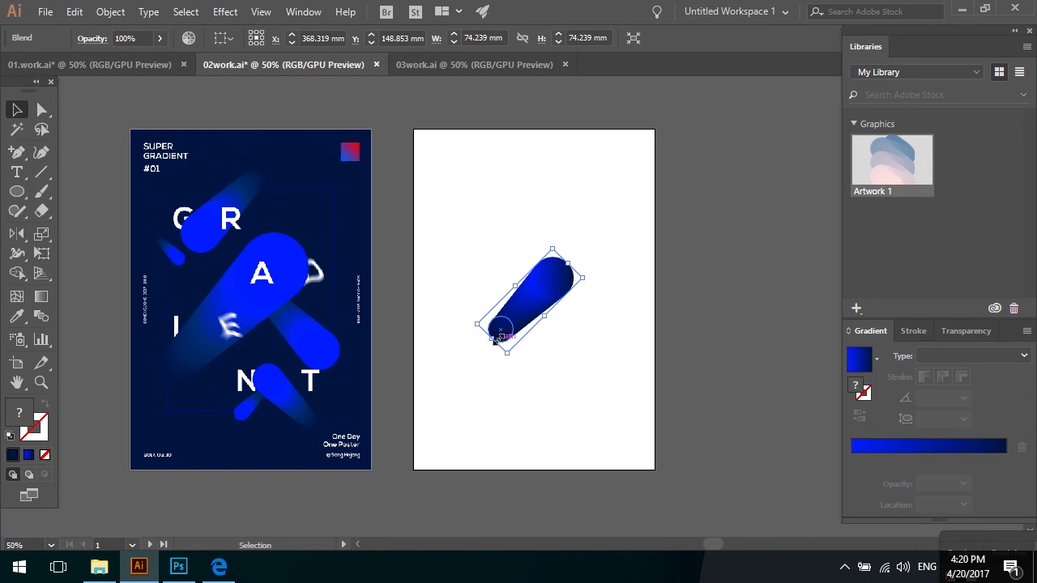
drag(507, 354, 486, 400)
drag(550, 306, 546, 215)
drag(594, 185, 470, 263)
click(551, 222)
click(627, 395)
click(577, 314)
click(632, 387)
click(470, 277)
key(Right)
key(Right)
key(Right)
key(Right)
click(481, 278)
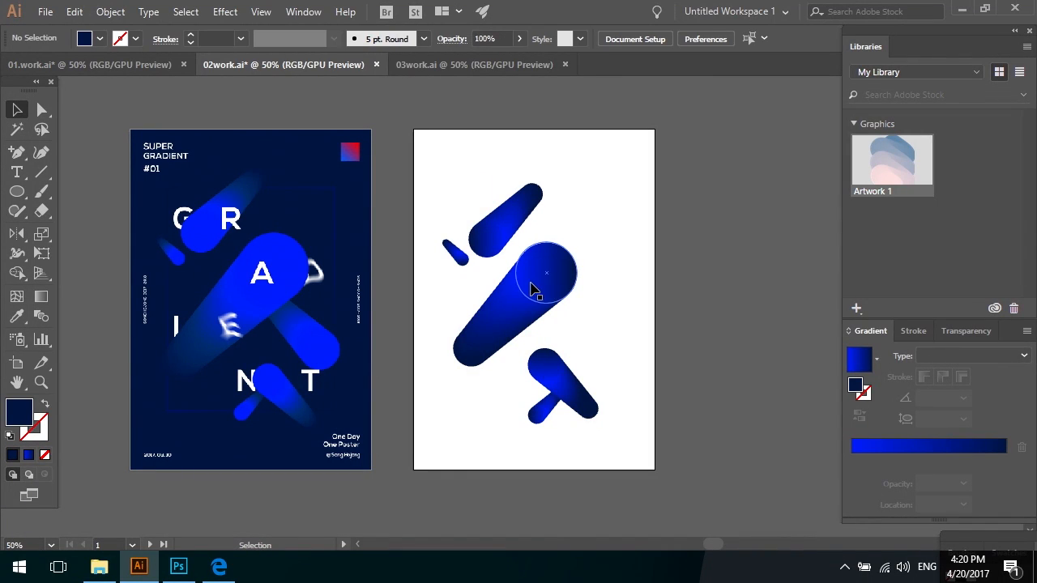
- Duplicate the upper blend, angle it down and right from the large blend, and send it to the back
alt+drag(525, 209, 567, 240)
drag(606, 311, 587, 325)
drag(606, 330, 594, 337)
right_click(594, 336)
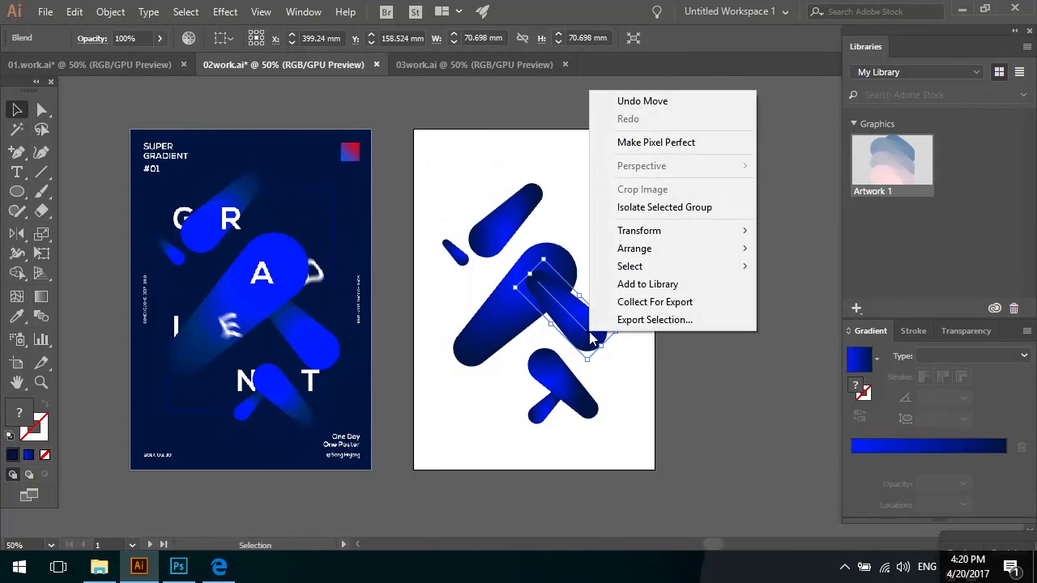
mouse_move(648, 253)
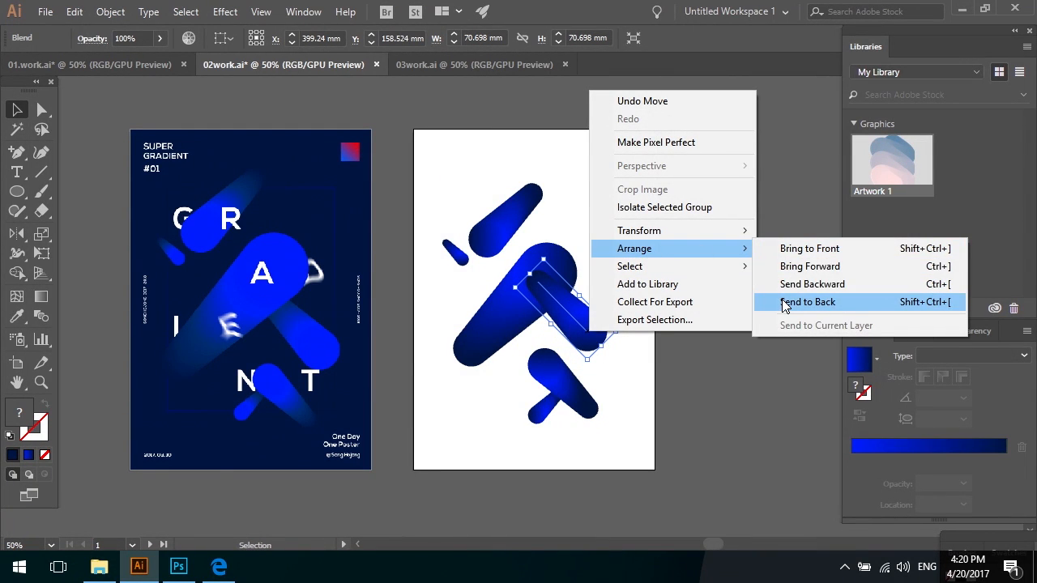
click(789, 301)
click(432, 154)
drag(637, 354, 639, 405)
click(390, 158)
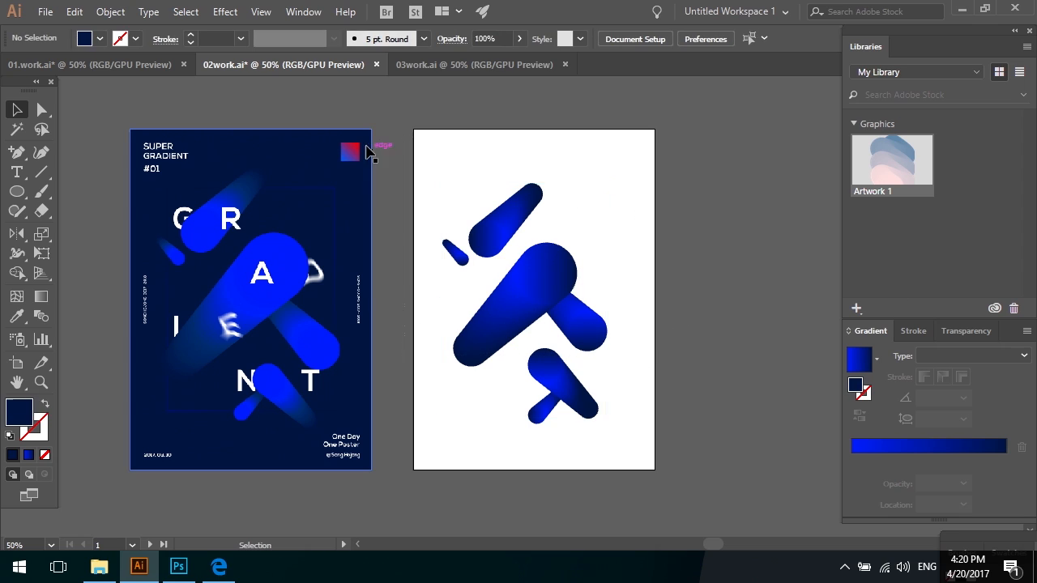
- Nudge the two upper-left blends together about 4 mm left and 2 mm down
click(483, 237)
key(a)
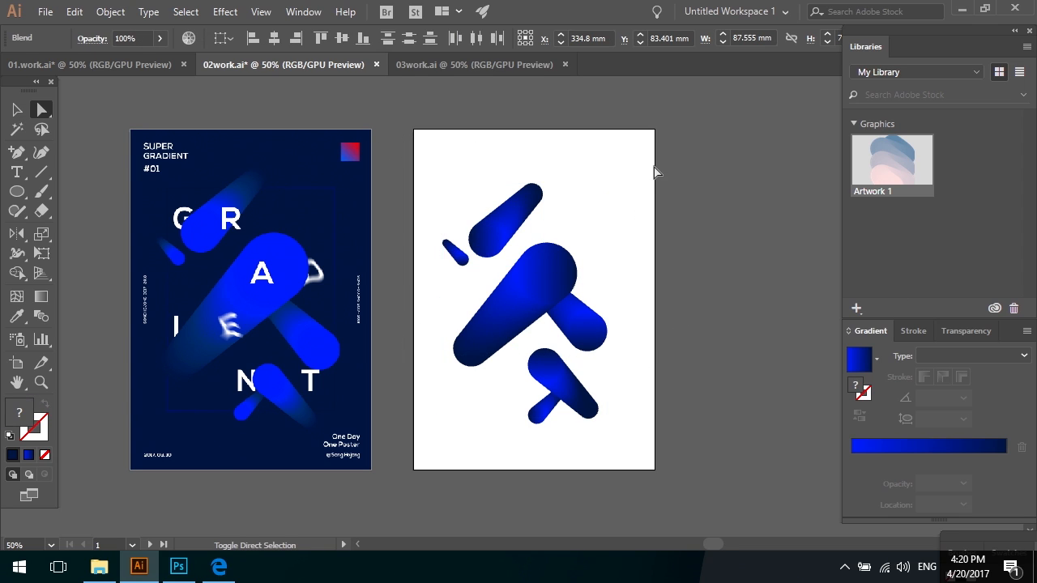
key(Left)
key(Left)
key(Left)
key(Left)
key(v)
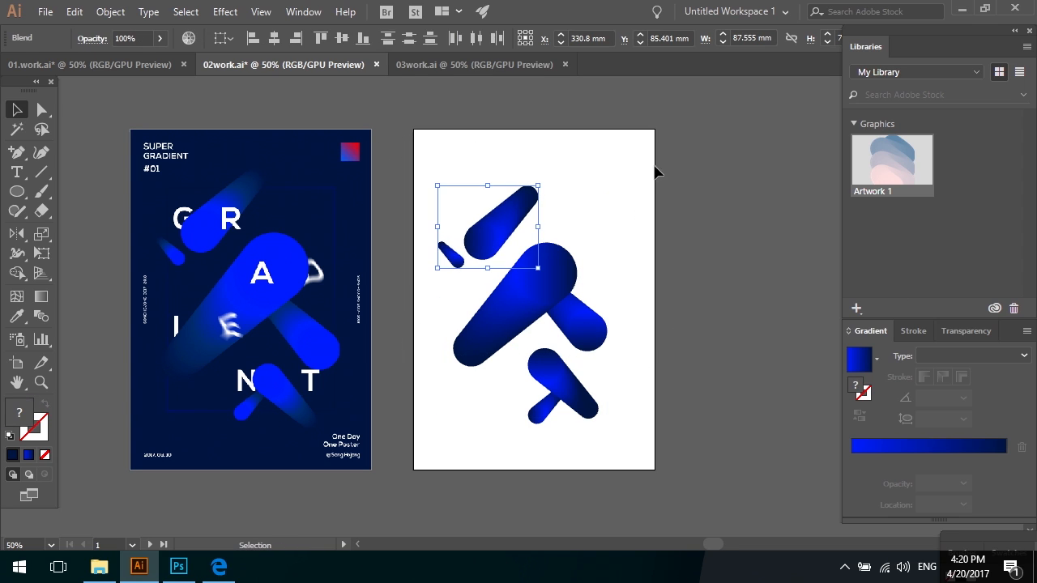
click(632, 394)
- Nudge the crossing pair of blends near the artboard's bottom slightly downward
drag(508, 446, 508, 446)
key(a)
key(shift+Down)
key(shift+Down)
key(shift+Down)
key(shift+Down)
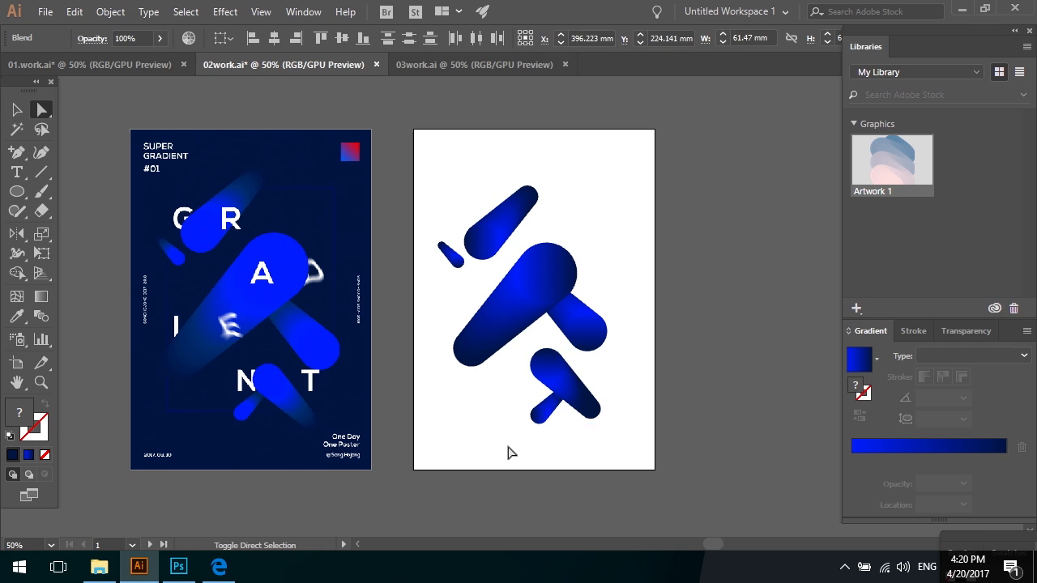
key(v)
- Select all the blends and move them together right and slightly up to center them on the artboard
drag(422, 154, 678, 499)
drag(539, 285, 550, 283)
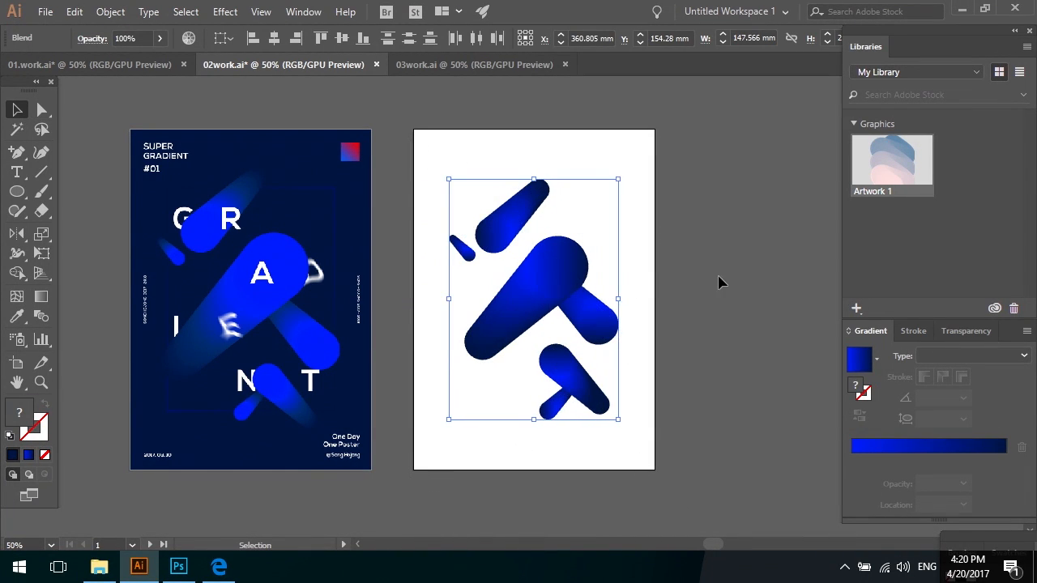
ctrl+click(717, 283)
key(Left)
key(Left)
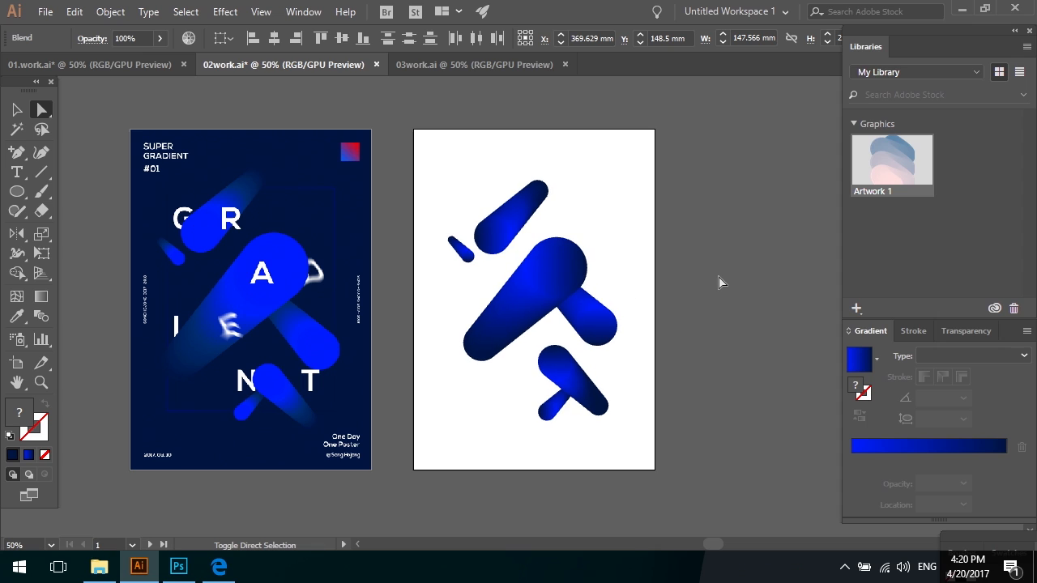
key(v)
click(717, 283)
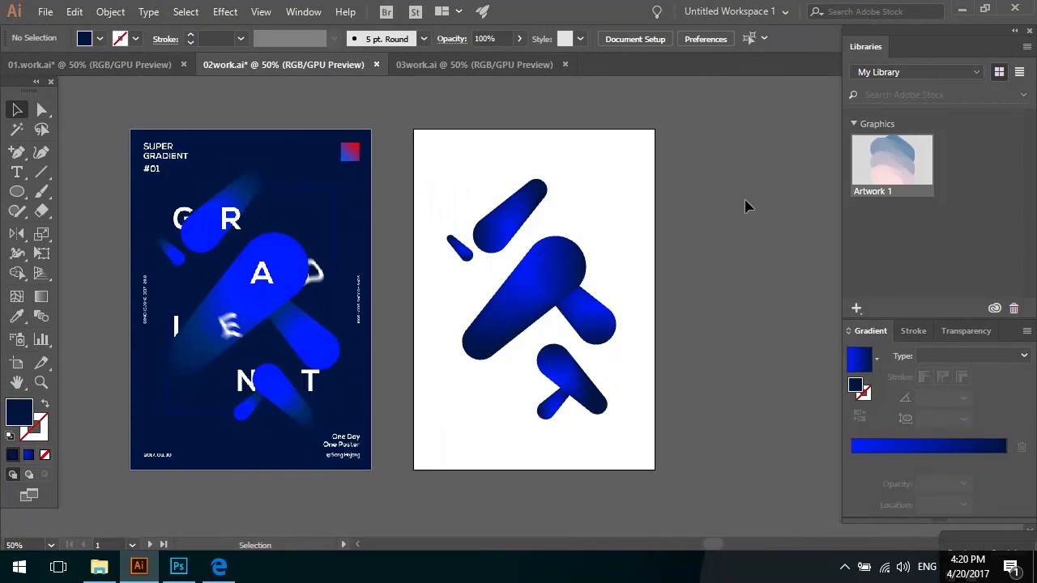
- Add the complete group of blue blends to My Library as a graphic
click(567, 312)
drag(527, 207, 908, 212)
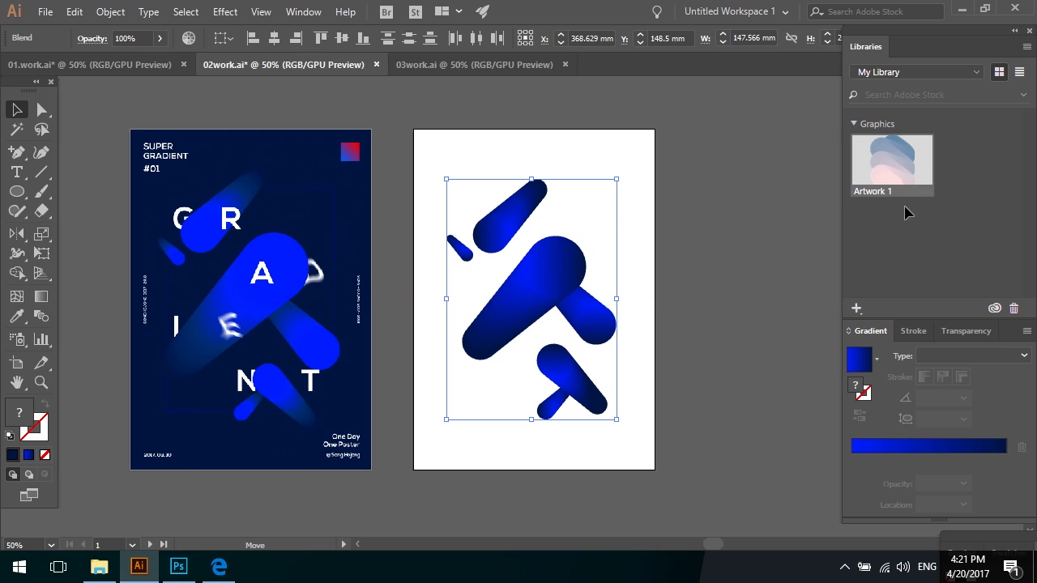
click(717, 238)
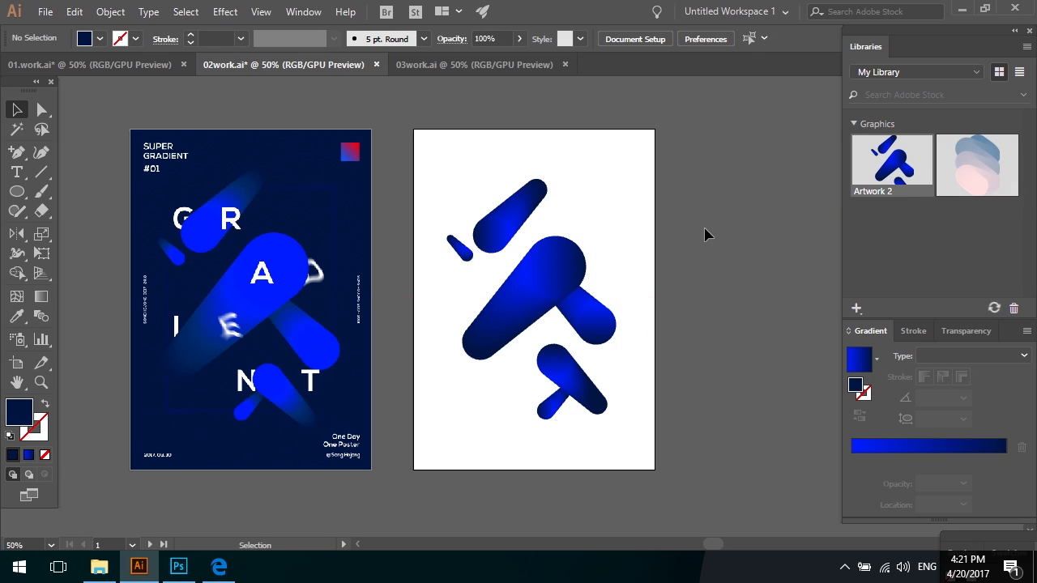
- Switch to Photoshop and bring up the empty navy poster document 2.work.psd
click(178, 566)
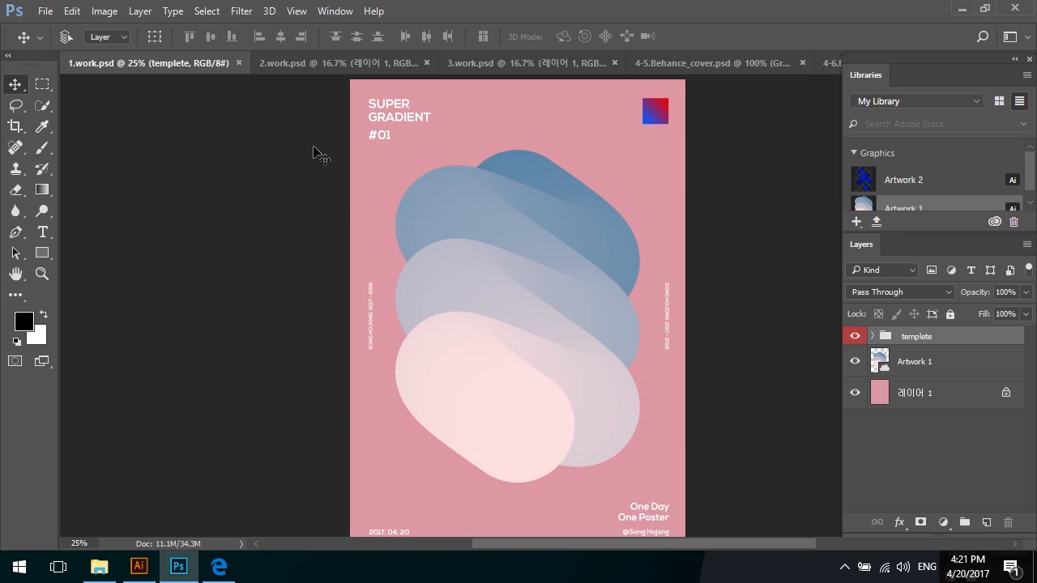
click(328, 70)
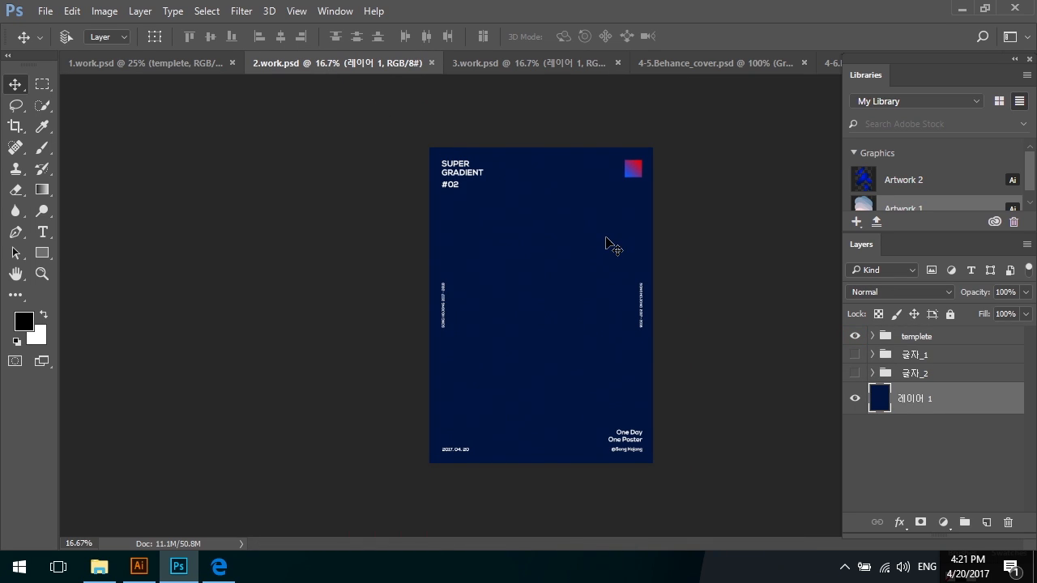
scroll(614, 249, up, 1)
scroll(614, 249, up, 2)
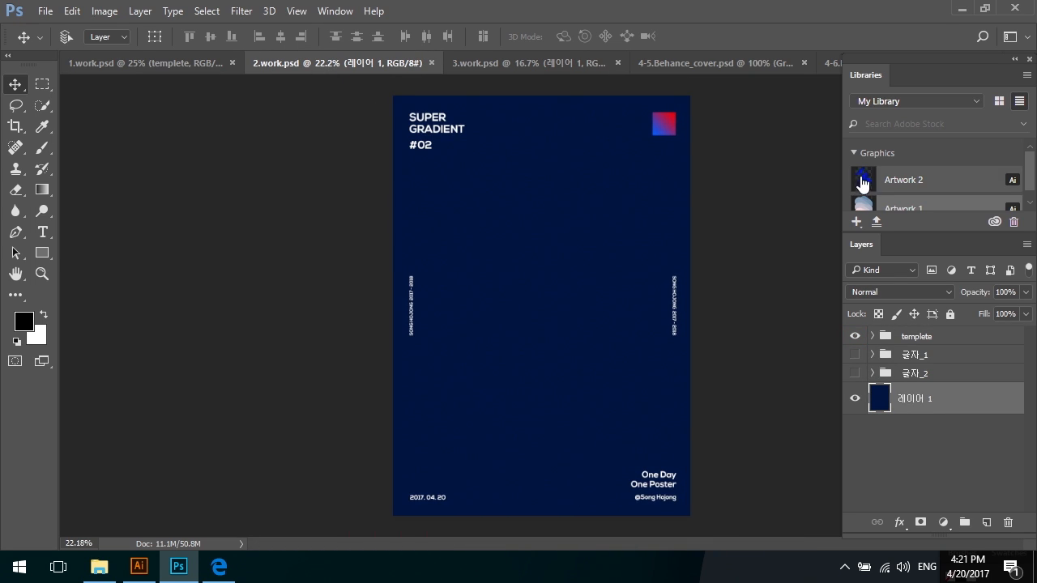
- Place the Artwork 2 graphic from My Library on the poster and center it on the canvas
drag(926, 185, 601, 271)
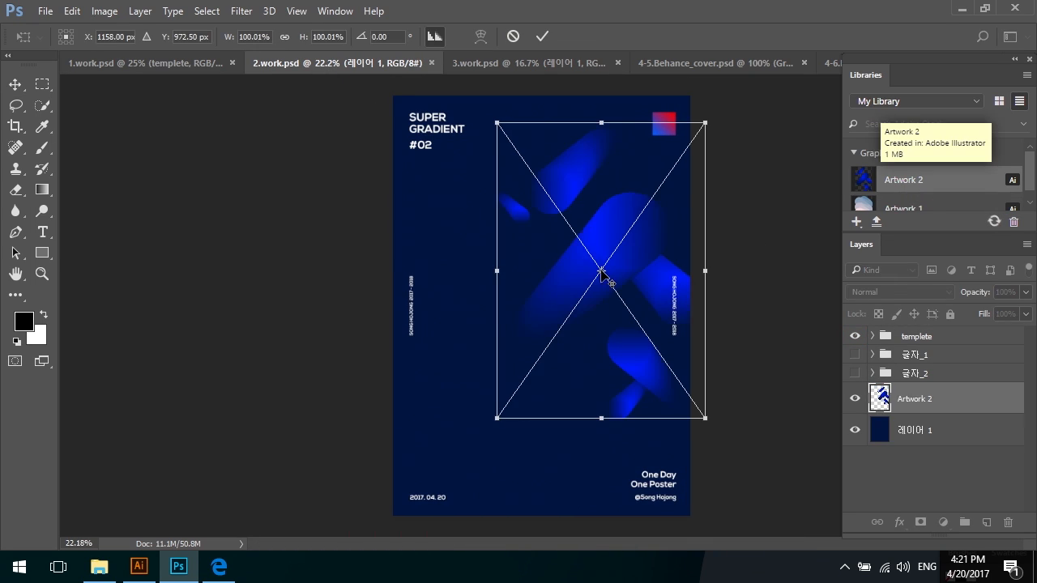
drag(658, 256, 614, 277)
key(Return)
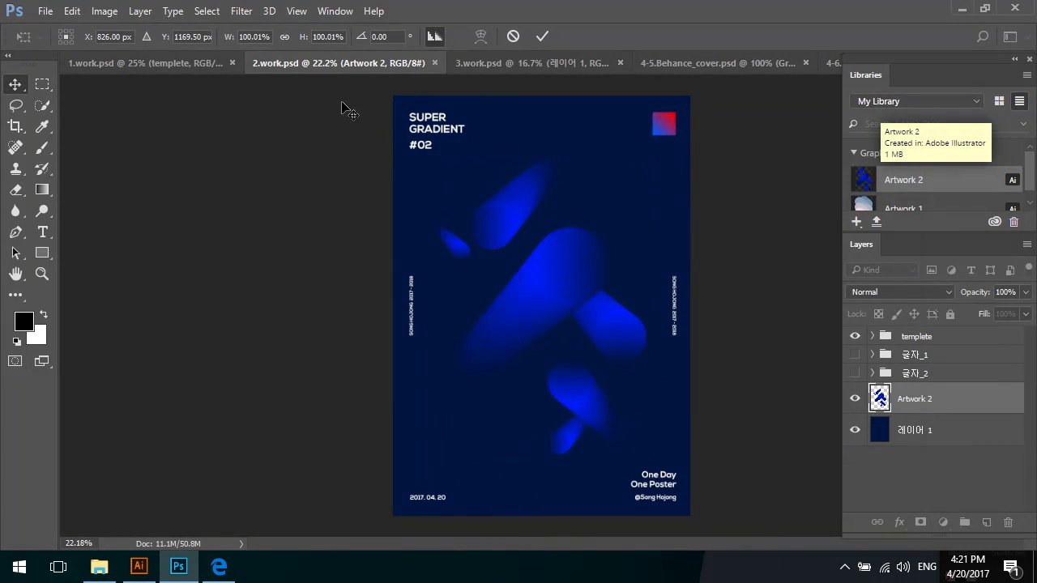
key(ctrl+a)
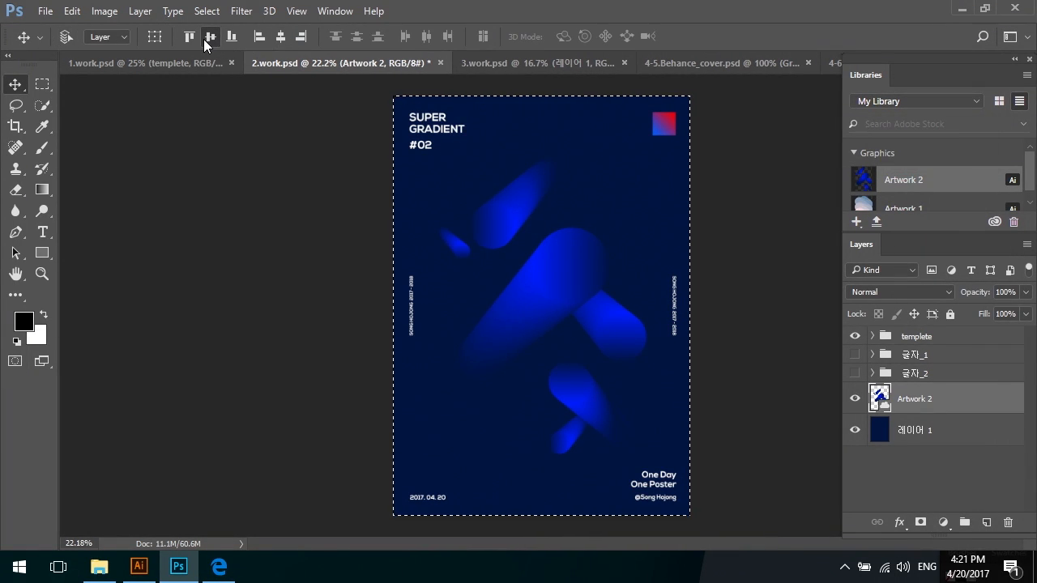
key(ctrl+d)
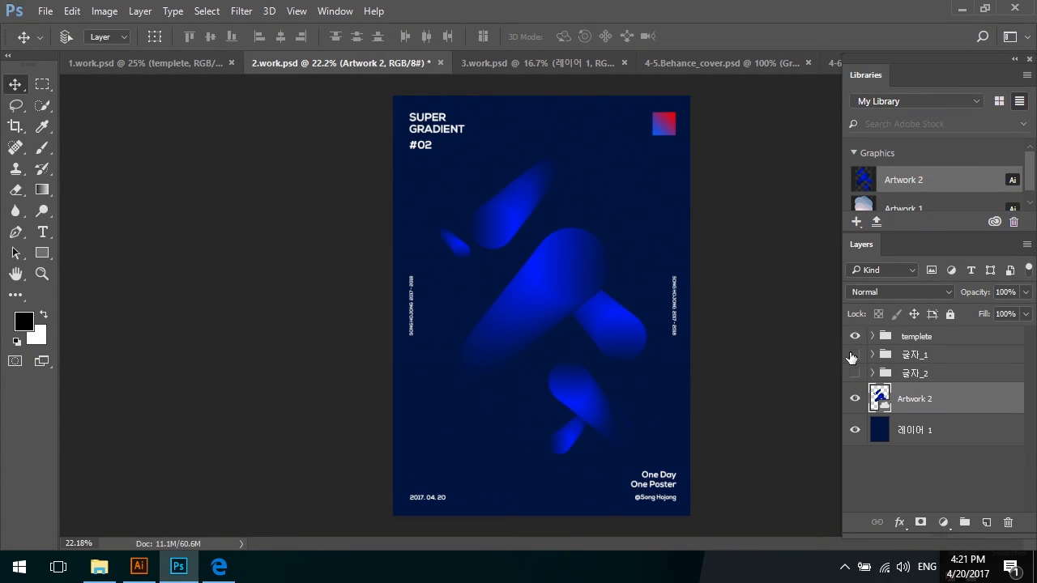
- Show the letter groups 글자_1 and 글자_2 and move the Artwork 2 layer between them
click(854, 355)
click(854, 374)
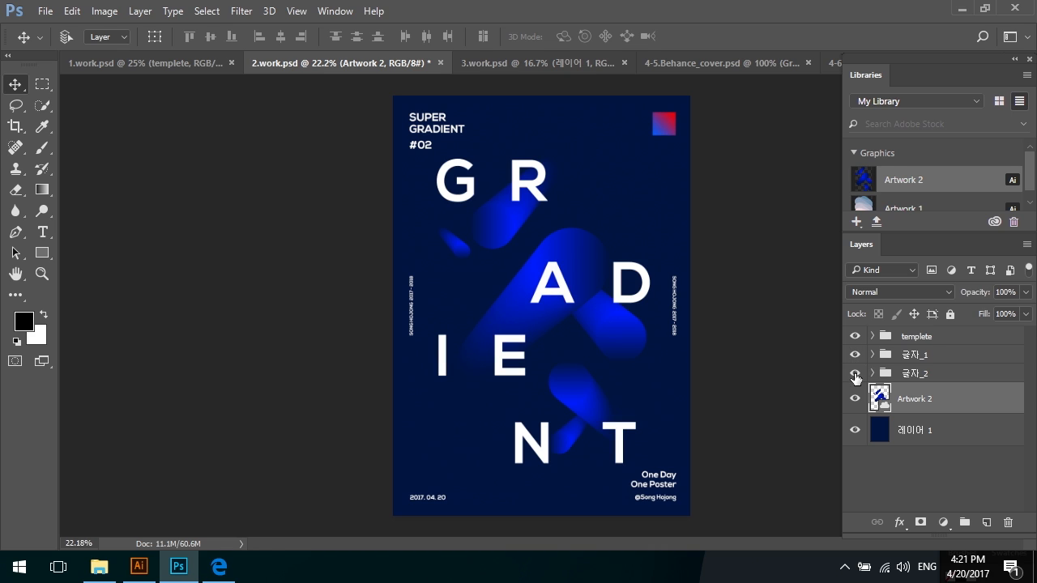
drag(934, 397, 946, 371)
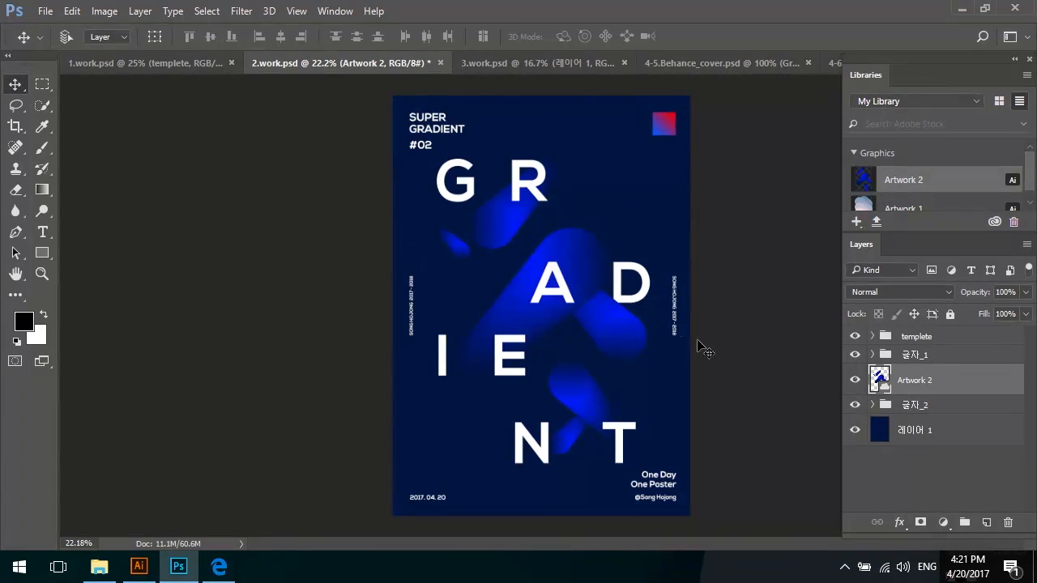
- Enlarge the Artwork 2 shapes proportionally from their center to about 112%
key(ctrl)
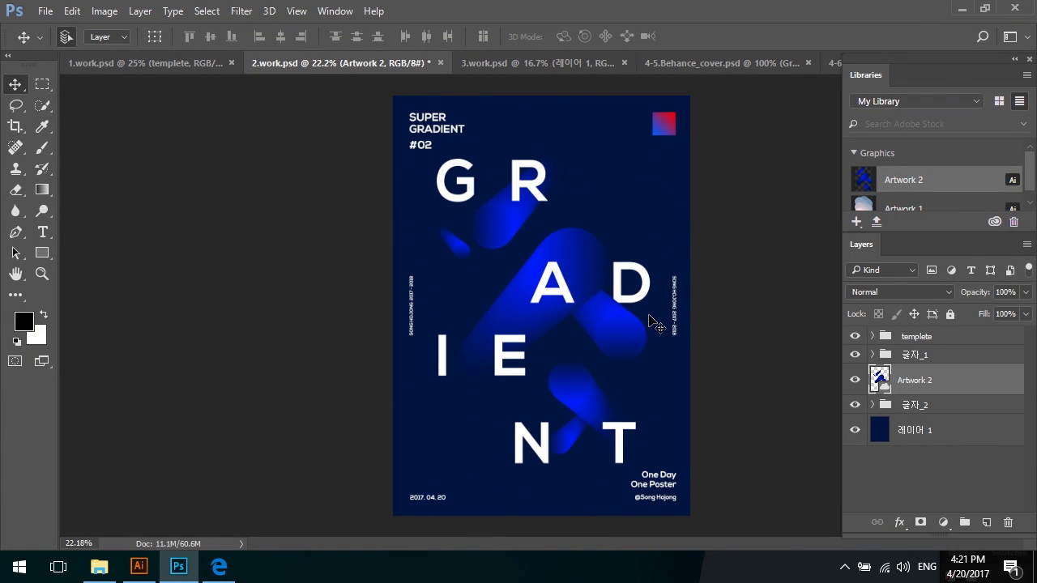
key(ctrl+t)
drag(648, 150, 669, 139)
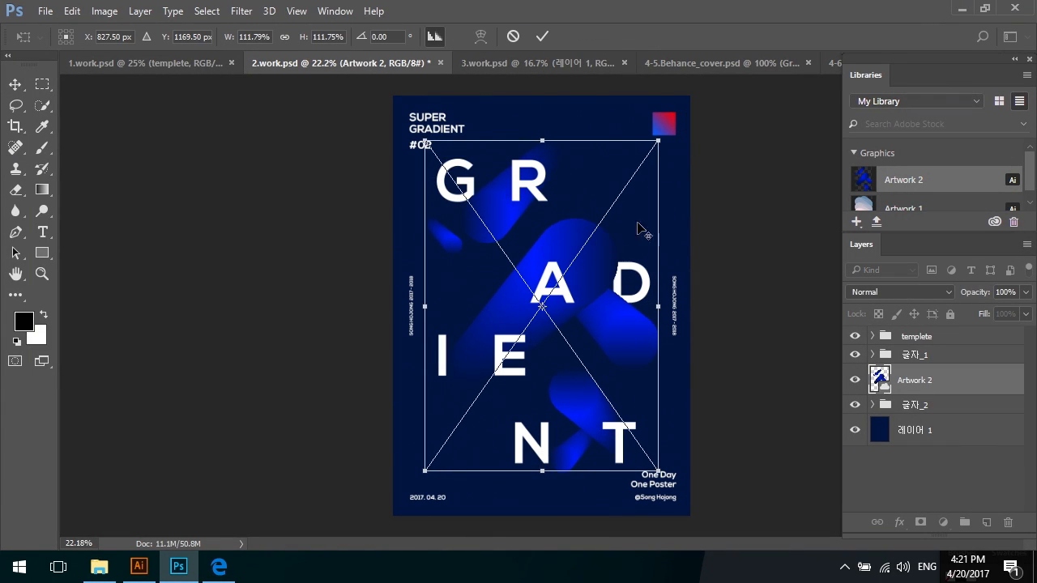
key(Return)
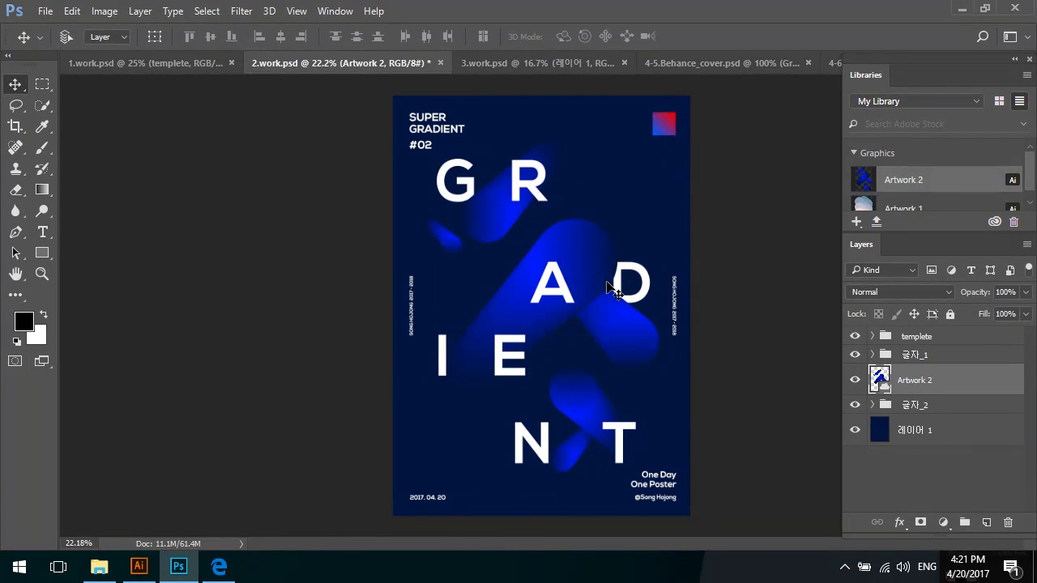
- Select the letter D layer inside the 글자_2 group
ctrl+click(654, 285)
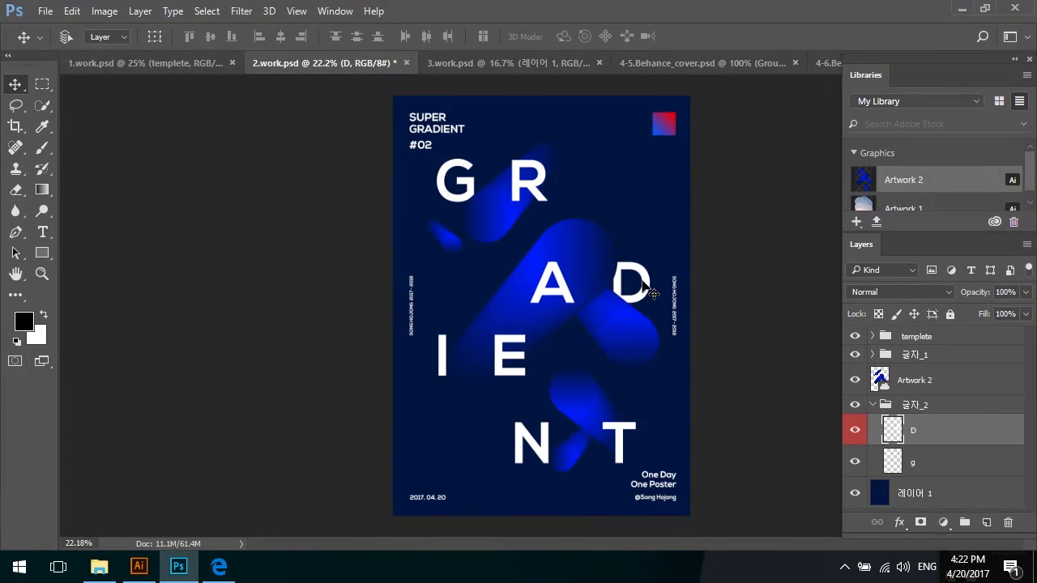
key(ctrl)
click(241, 10)
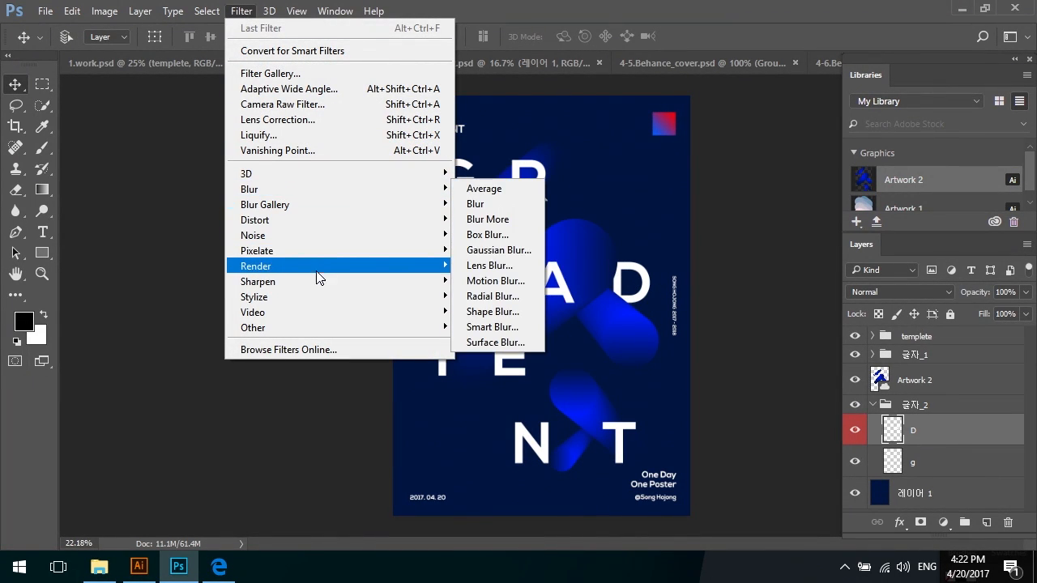
mouse_move(343, 228)
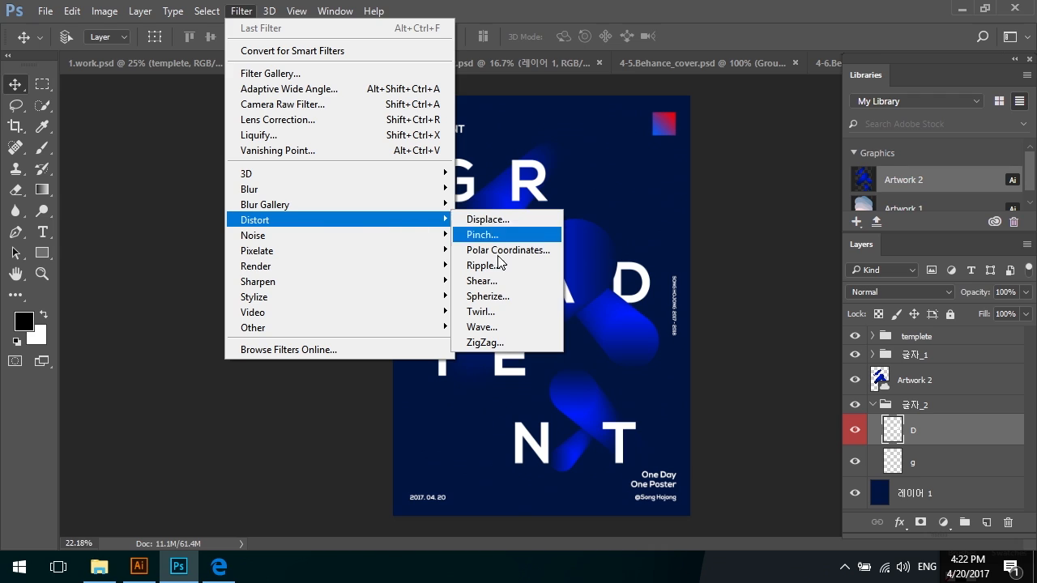
click(495, 328)
drag(481, 224, 404, 216)
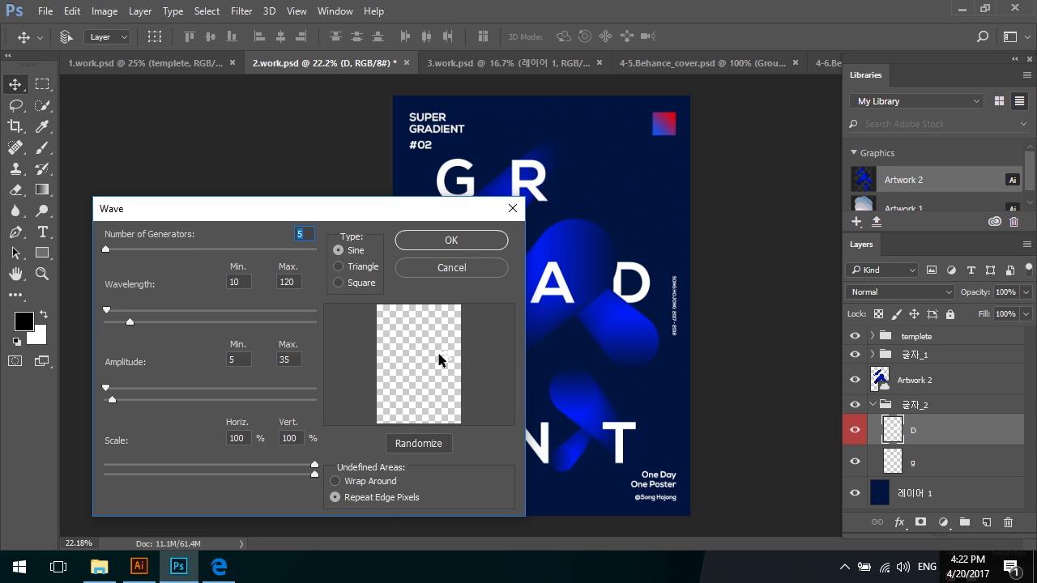
click(476, 269)
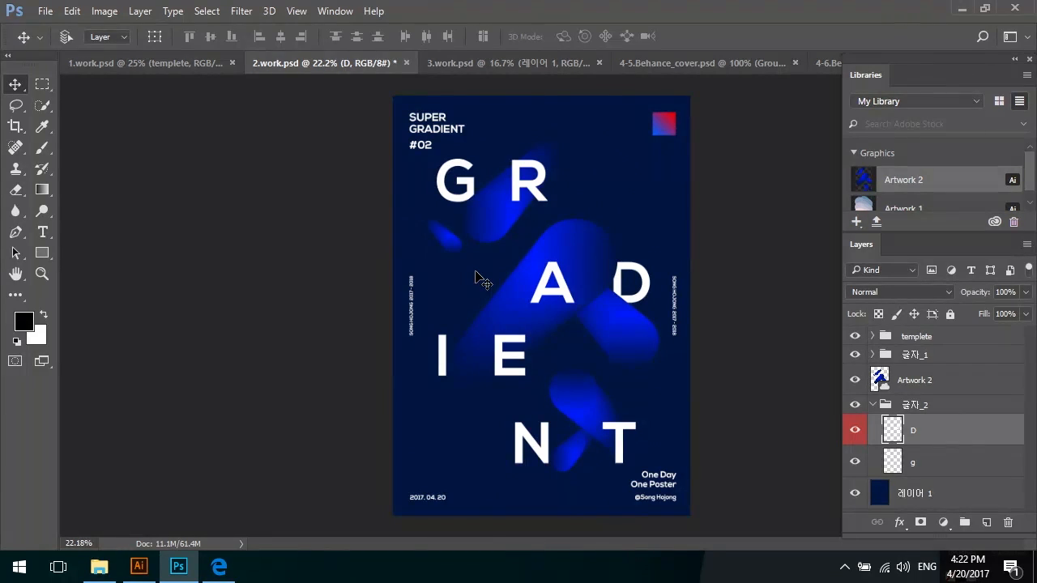
- Fill only the opaque pixels of the letter D with black and open the Wave distortion filter for it
key(ctrl)
key(alt+shift+BackSpace)
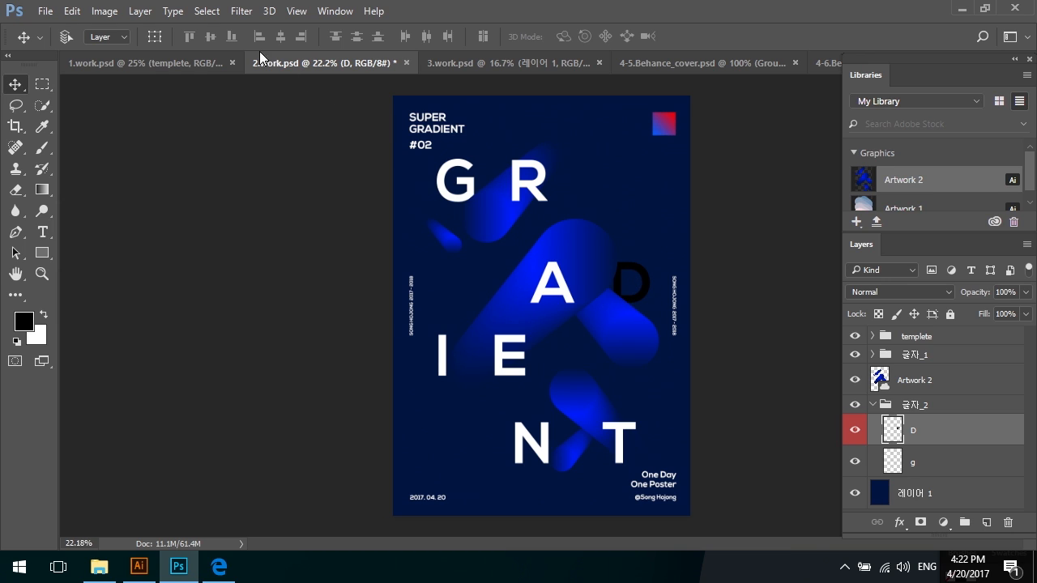
click(244, 13)
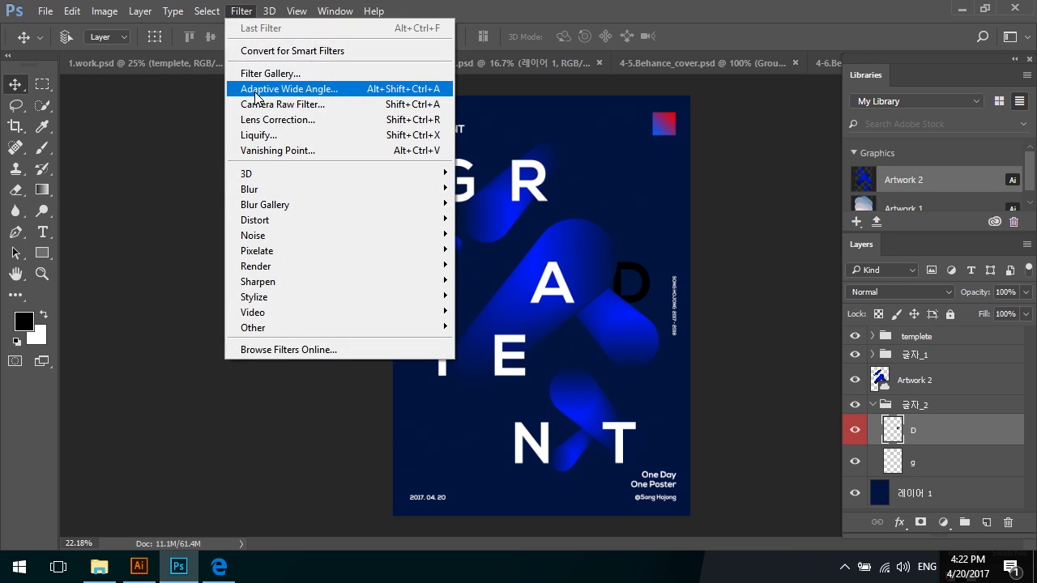
mouse_move(293, 230)
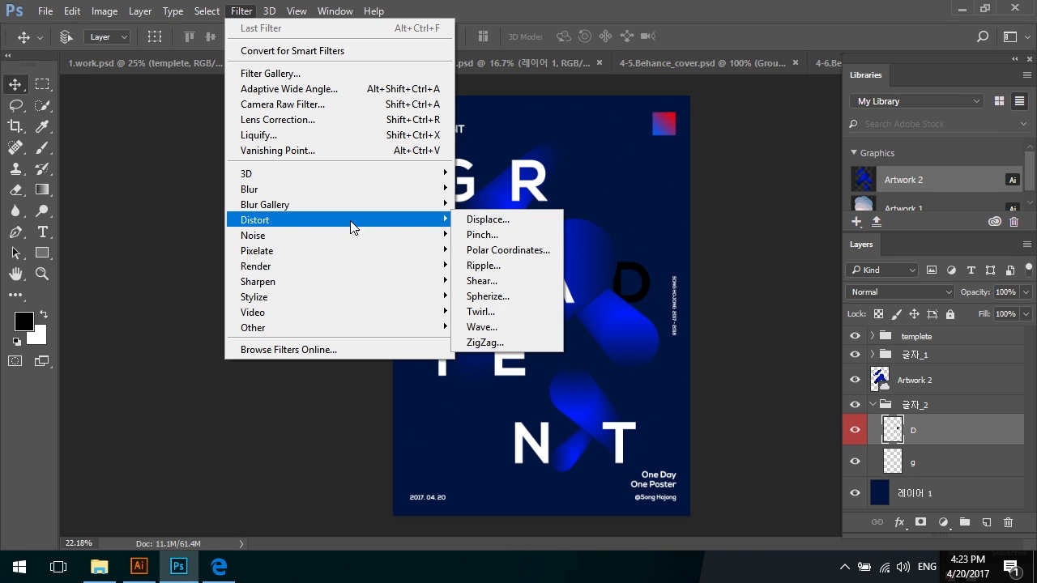
click(494, 328)
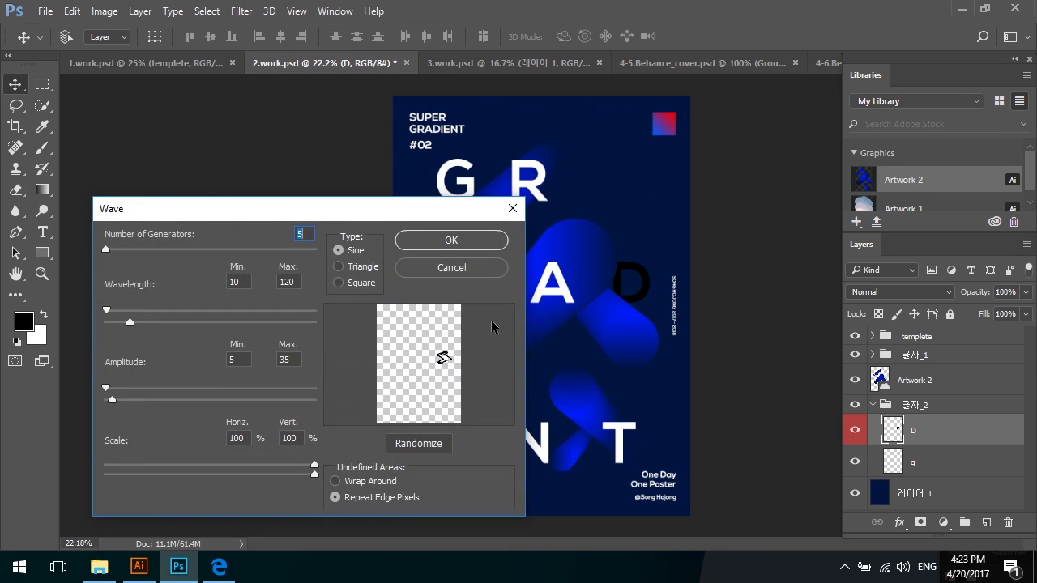
drag(438, 211, 432, 184)
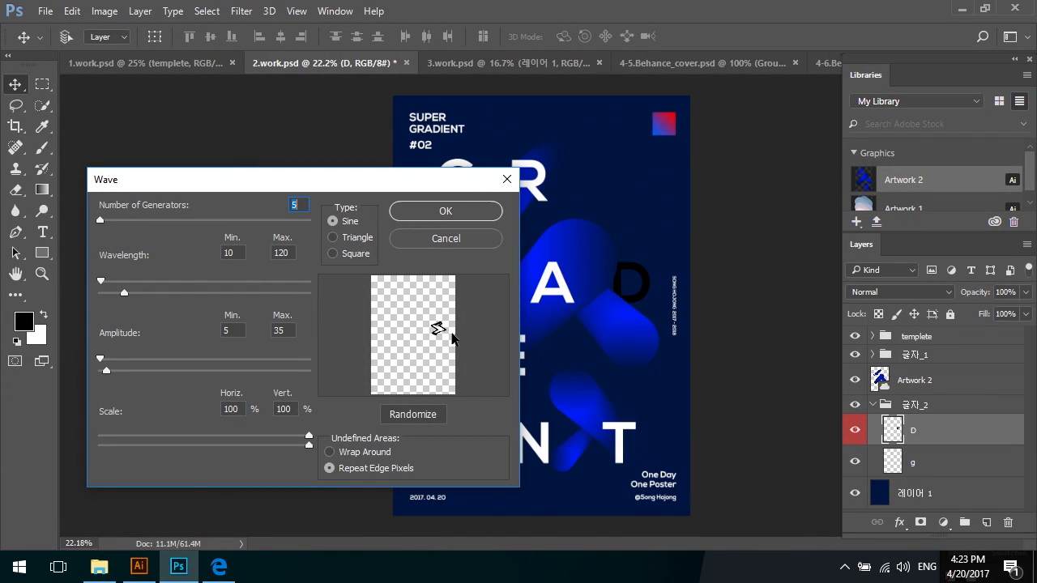
- Set the Wave filter to 20 generators with a wavelength range of 109 to 202
drag(101, 221, 100, 222)
drag(102, 223, 104, 225)
mouse_move(128, 293)
mouse_down()
mouse_move(144, 297)
mouse_move(107, 282)
mouse_move(122, 286)
mouse_up()
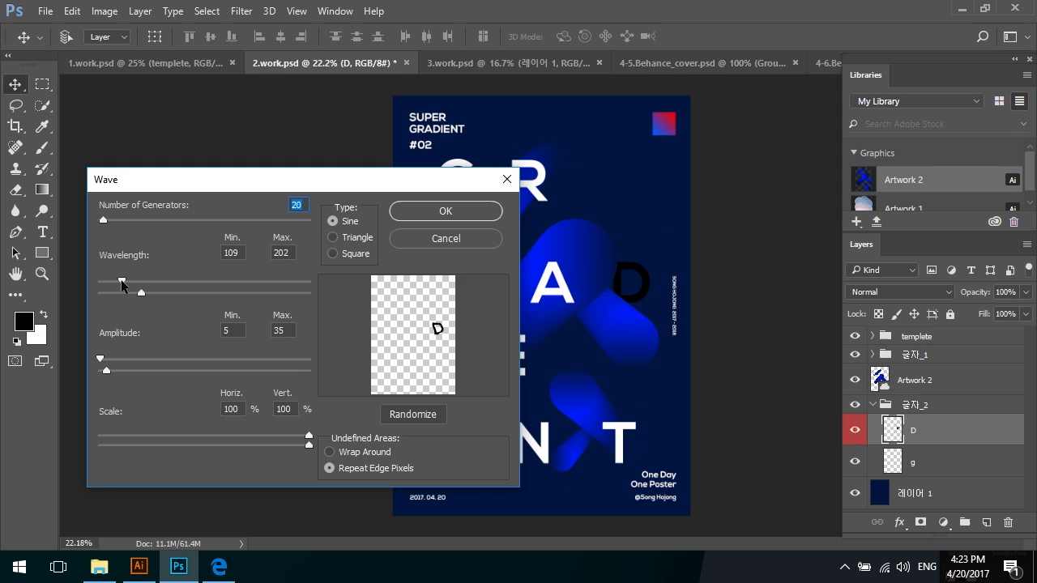
- Fine-tune the Wave filter's maximum wavelength and number of generators, and apply it to the letter D
drag(141, 294, 139, 295)
drag(104, 218, 106, 222)
key(Down)
key(Down)
key(Down)
key(Down)
key(Down)
key(Up)
key(Up)
key(Up)
click(440, 216)
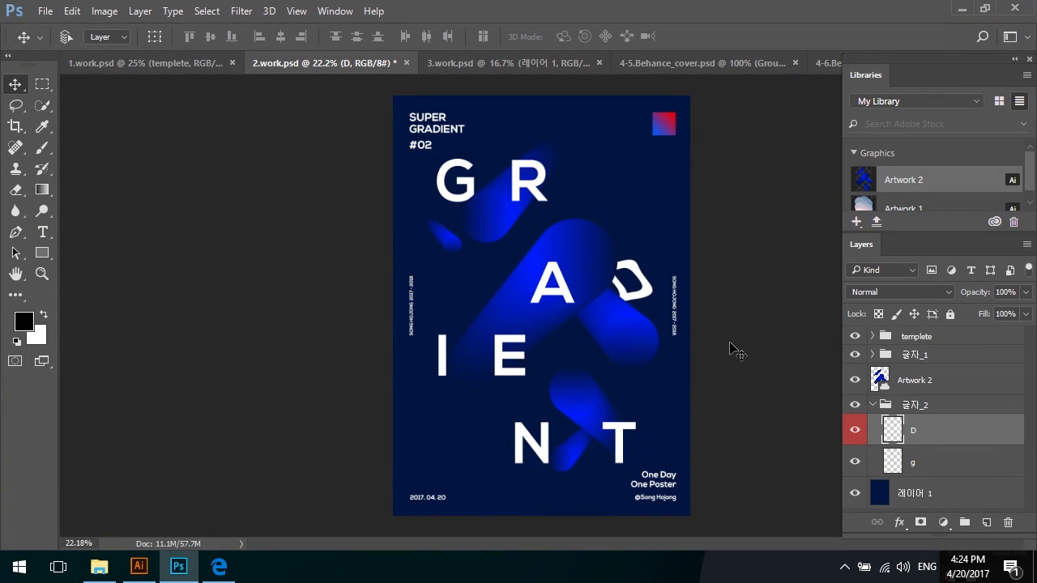
- Reapply the Wave filter to the letter D a few times to vary its distortion
key(ctrl+alt+f)
key(ctrl+alt+f)
key(ctrl+f)
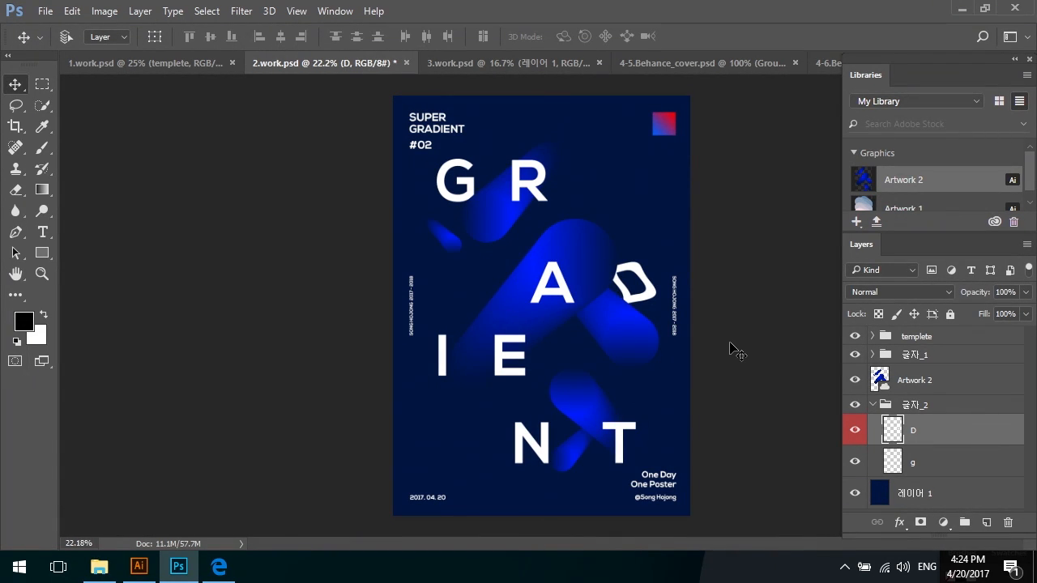
key(ctrl+f)
key(ctrl+f)
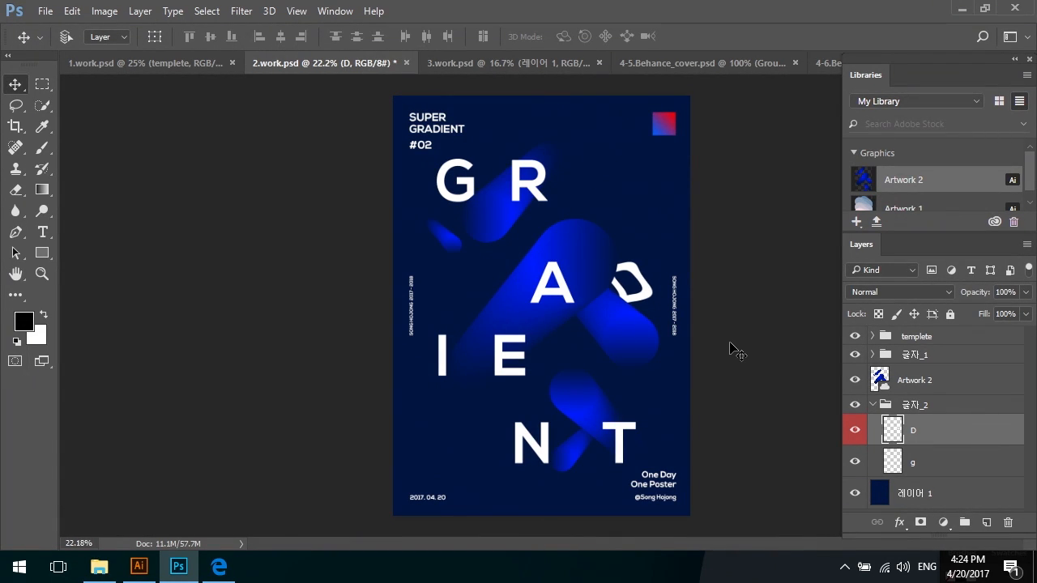
- Distort the letter E in the 글자_1 group with the same Wave filter
ctrl+click(510, 362)
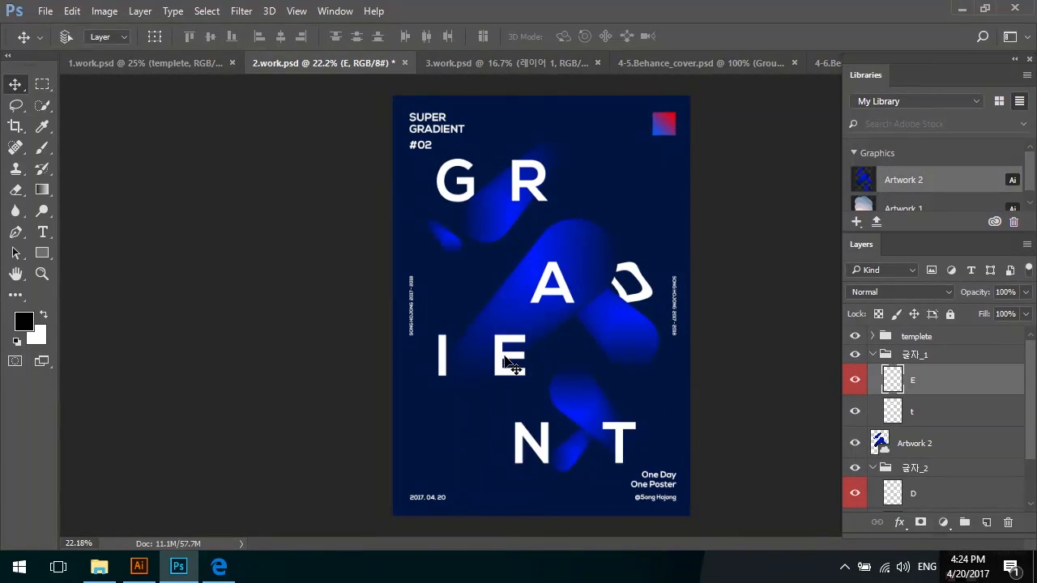
key(ctrl+alt)
key(ctrl+alt+f)
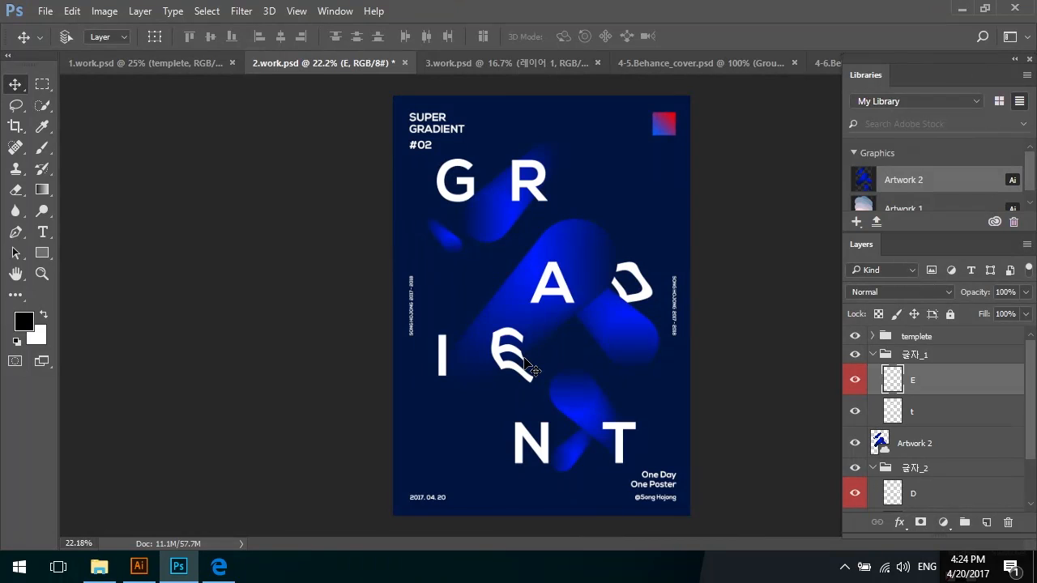
- Nudge the distorted letter E slightly right and down to line it up with the I
key(shift+Down)
key(shift+Left)
key(shift+Up)
key(shift+Right)
key(shift+Left)
key(shift+Down)
key(shift+Right)
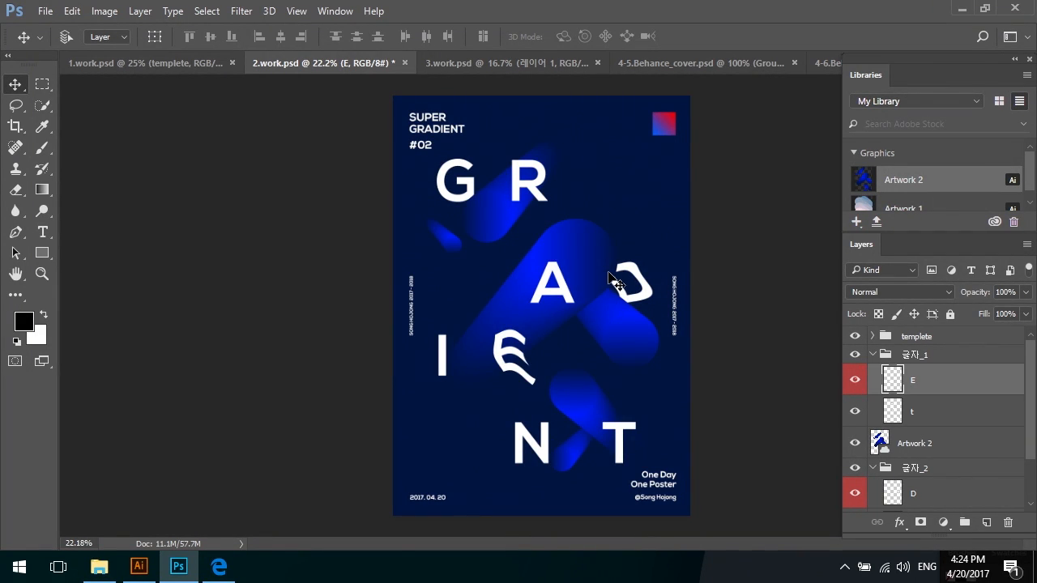
- Apply a Radial Blur to the letter E with amount 8, the Spin method and Best quality
click(241, 11)
mouse_move(372, 194)
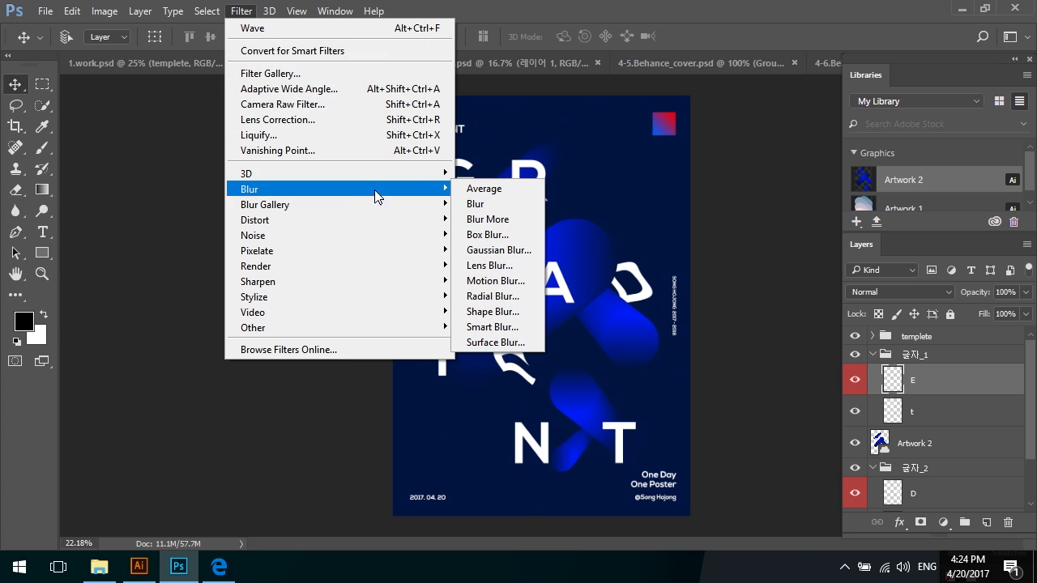
click(508, 300)
drag(440, 222, 298, 240)
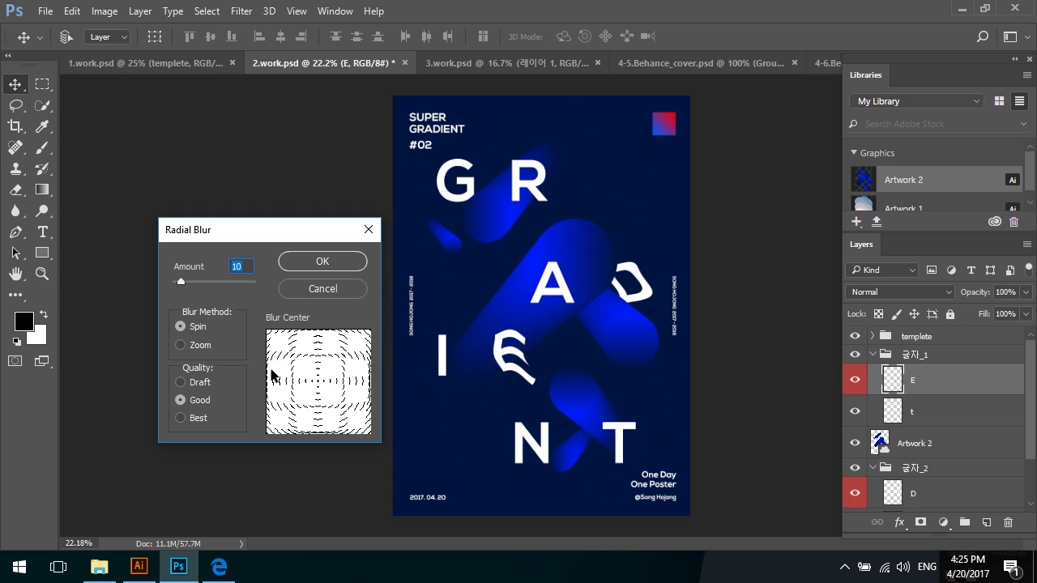
click(200, 419)
drag(245, 281, 186, 283)
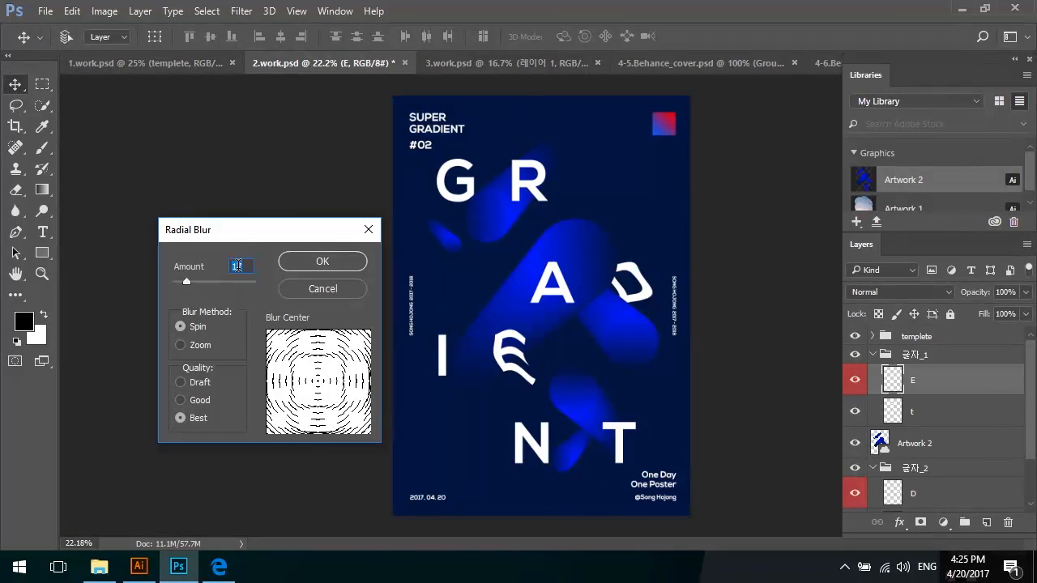
text(8)
click(325, 264)
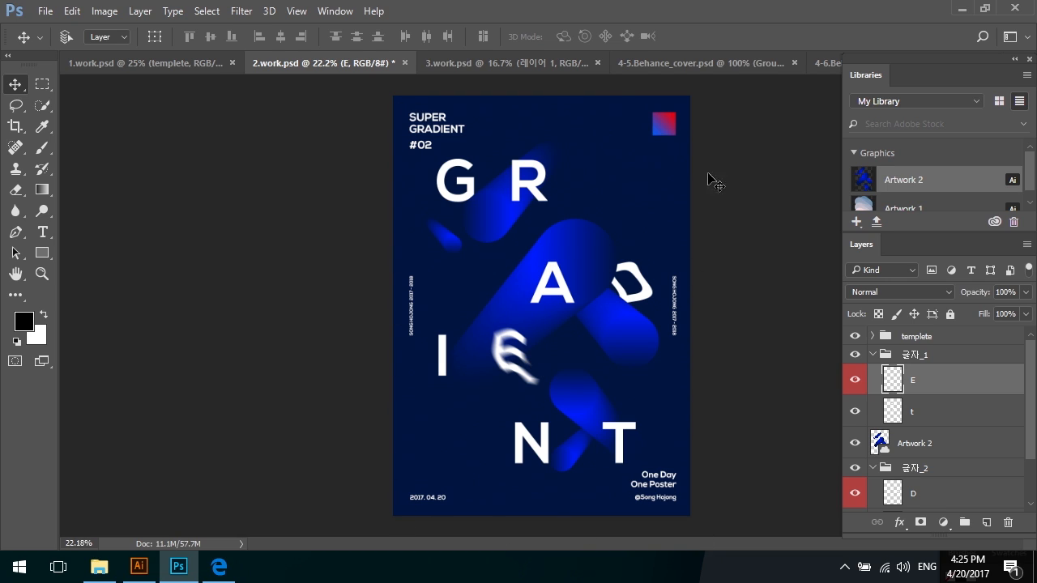
- Step back through the history to remove the Radial Blur from the letter E
drag(555, 356, 528, 350)
key(alt)
key(ctrl+alt+z)
- Move the letter E to the poster's lower-left area, beside the N, and reapply the Radial Blur there
drag(580, 372, 512, 462)
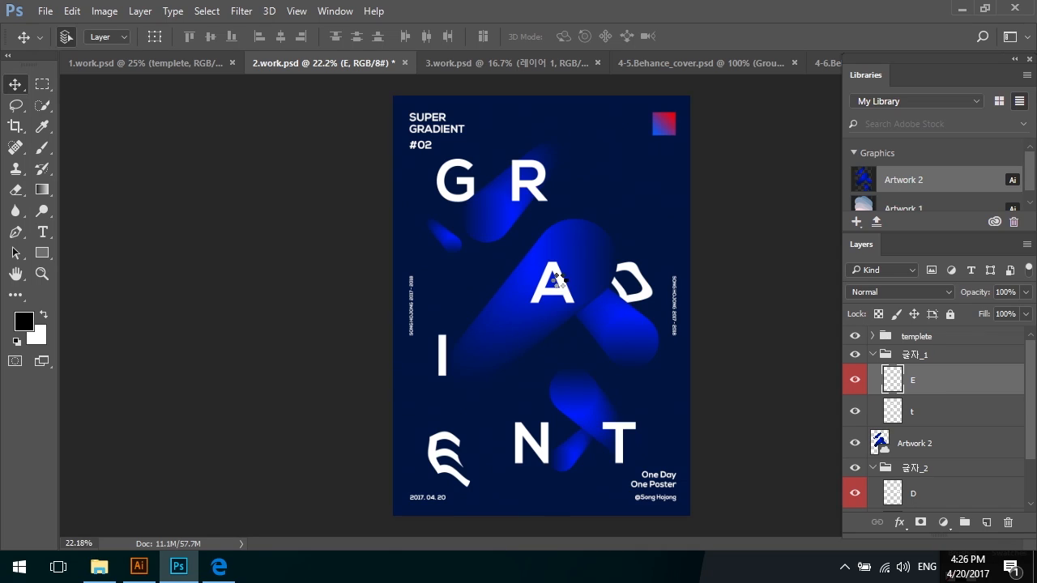
key(ctrl+f)
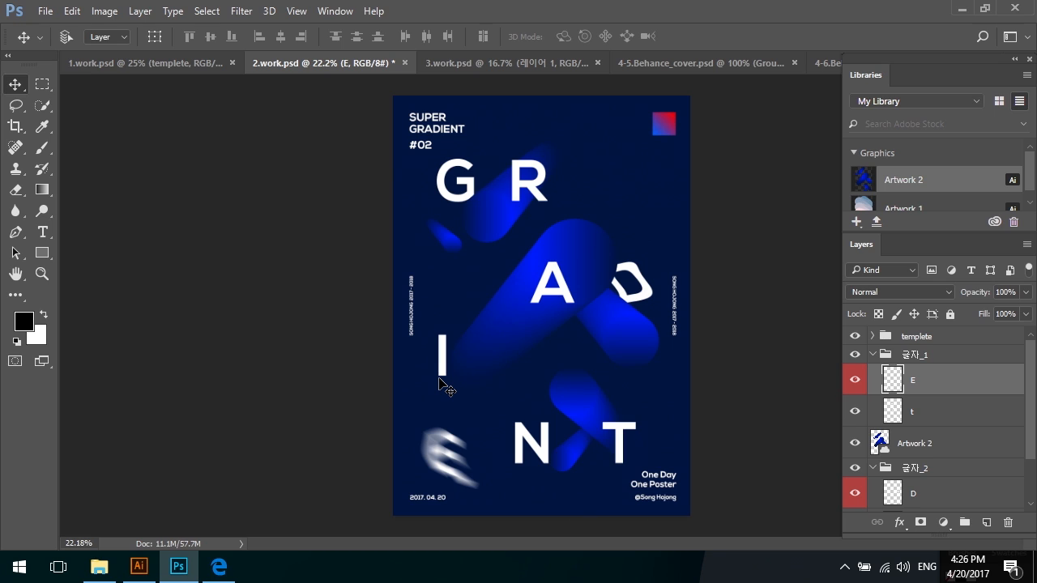
- Step back through the history to return the unblurred letter E beside the I, and reapply the Radial Blur there
key(ctrl+alt+z)
key(ctrl+alt+z)
key(ctrl+alt+z)
key(ctrl+z)
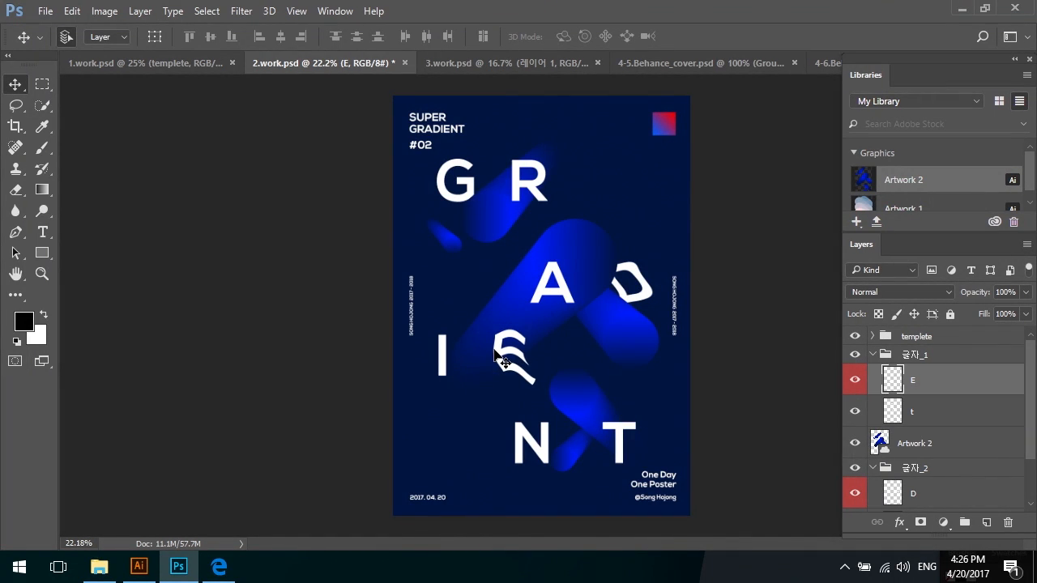
key(ctrl+alt+f)
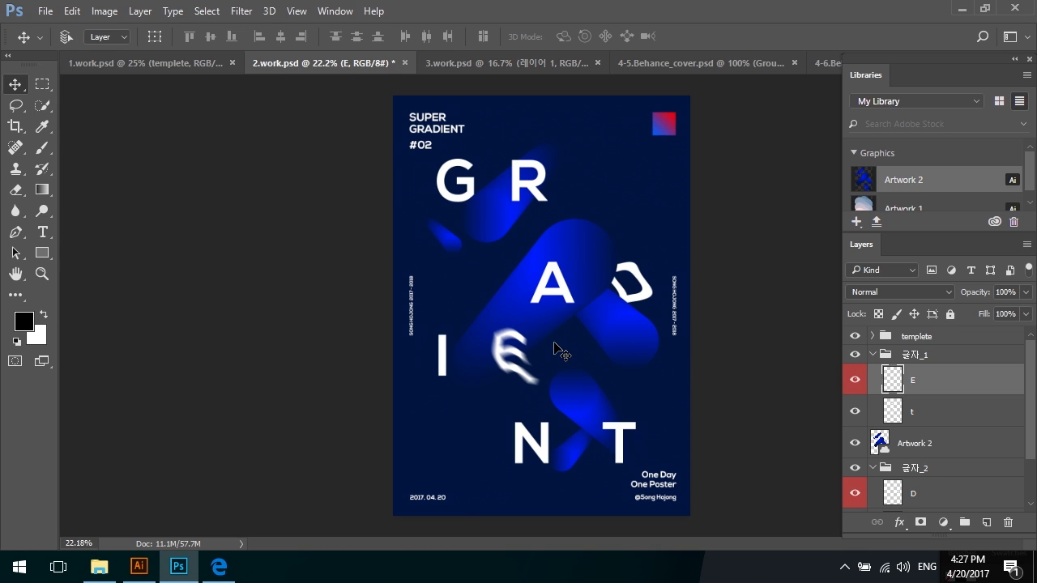
- Switch to Illustrator and examine the finished #34 and #20 posters in 02work.ai as examples of blurred and halftone lettering
click(154, 567)
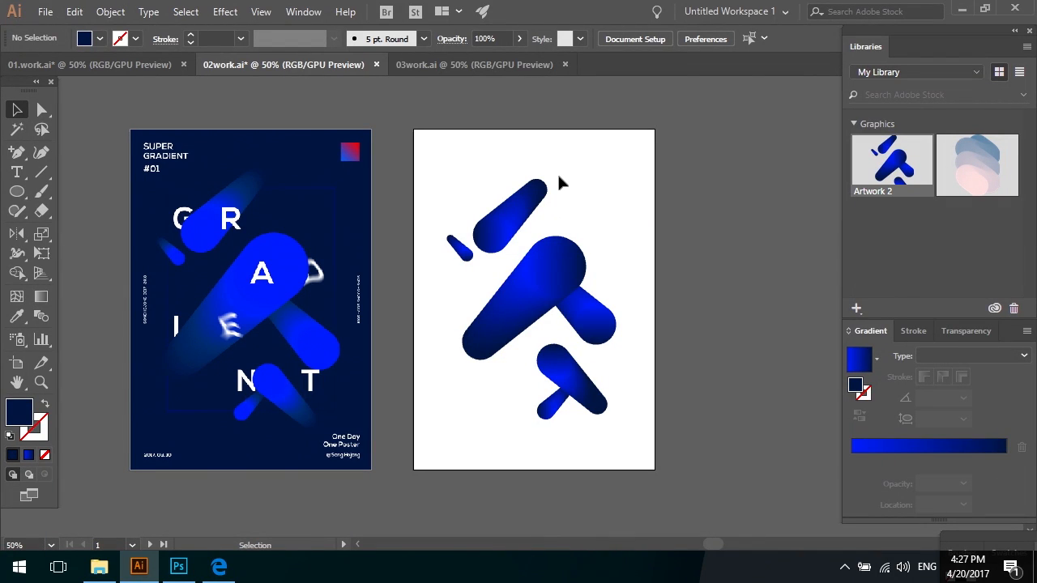
drag(706, 209, 426, 208)
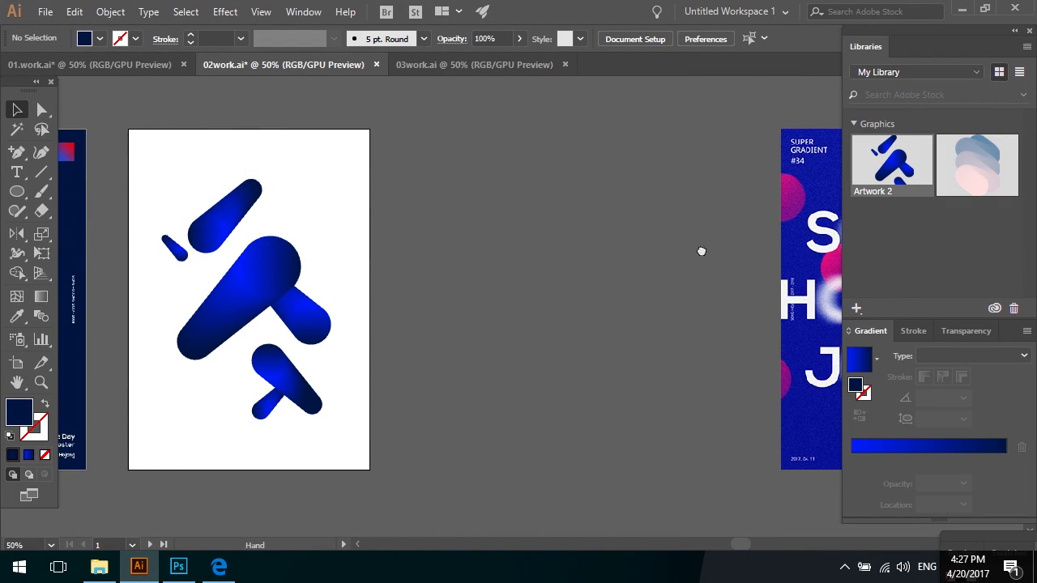
drag(701, 249, 387, 250)
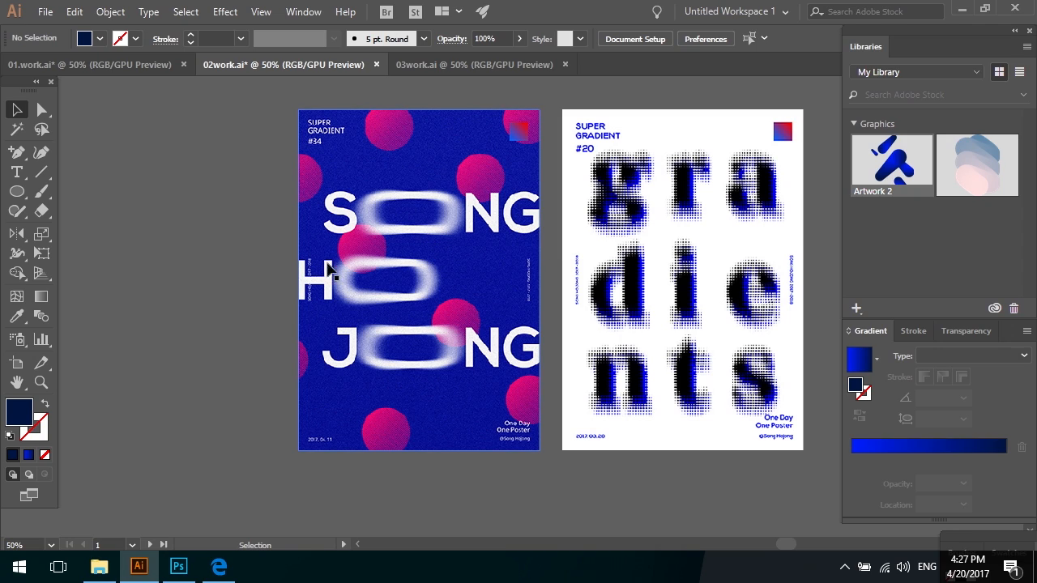
drag(264, 259, 273, 263)
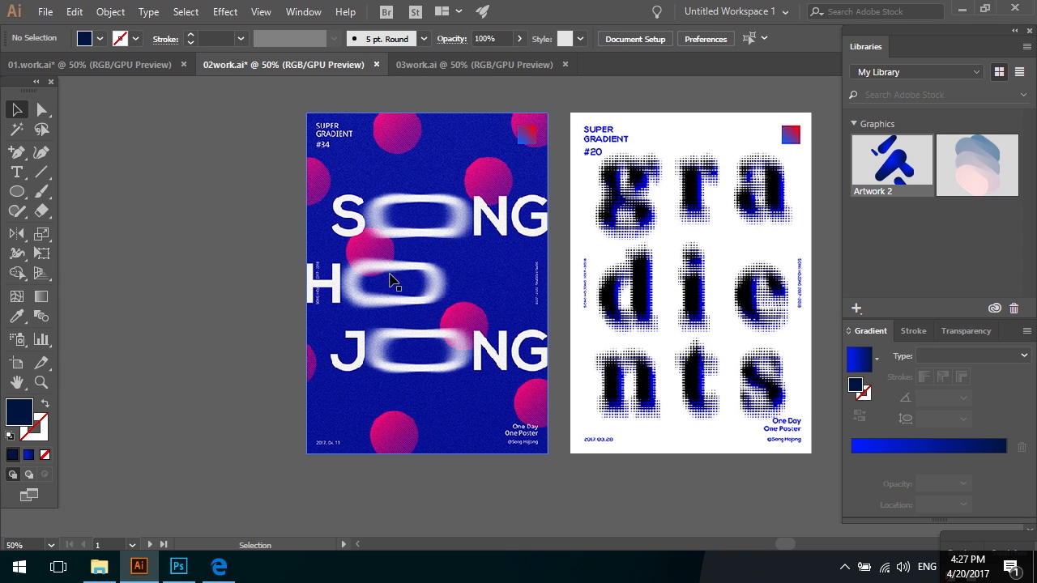
scroll(385, 290, up, 1)
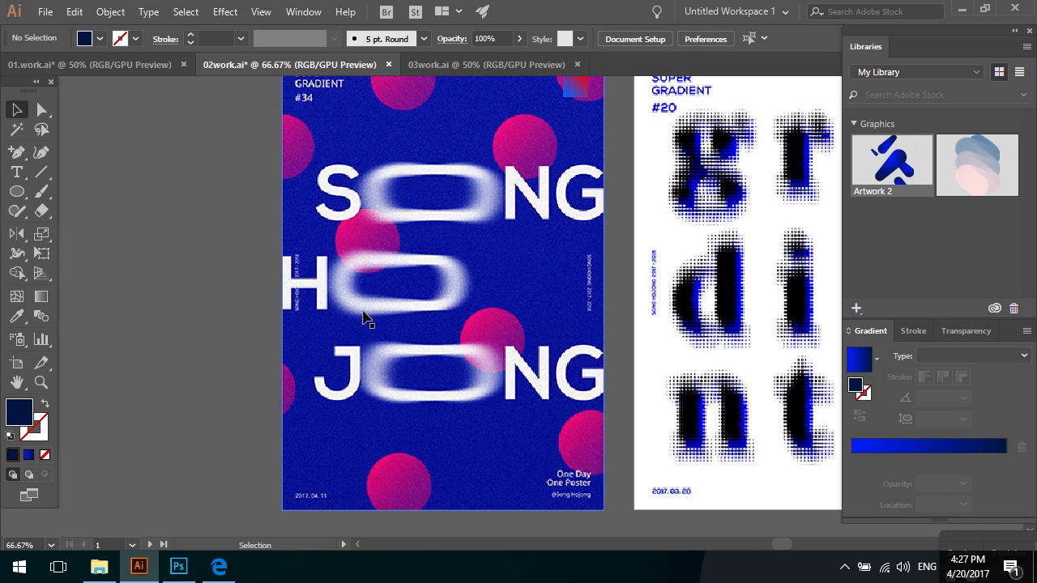
scroll(377, 311, down, 1)
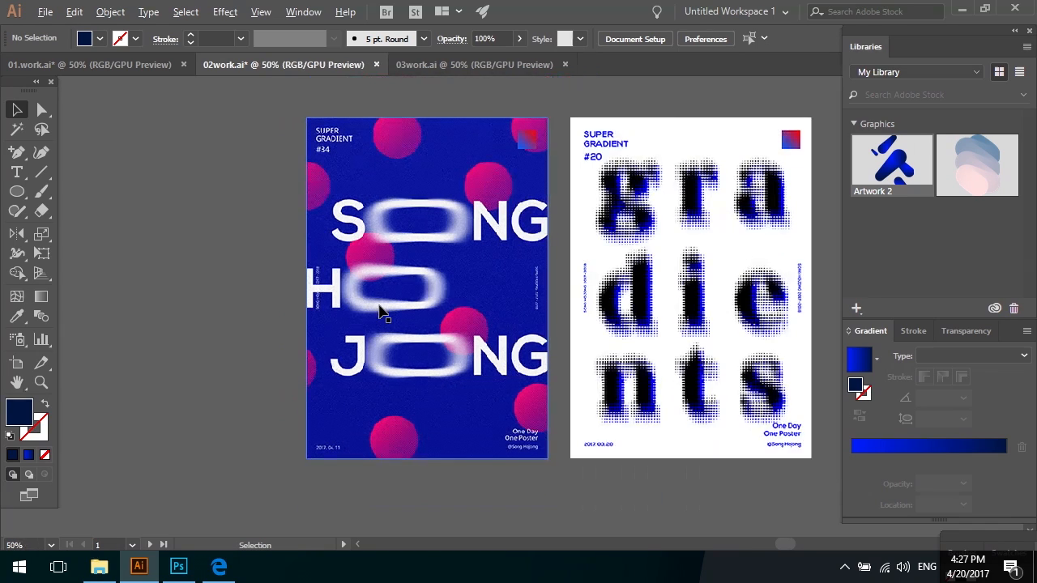
scroll(533, 280, right, 1)
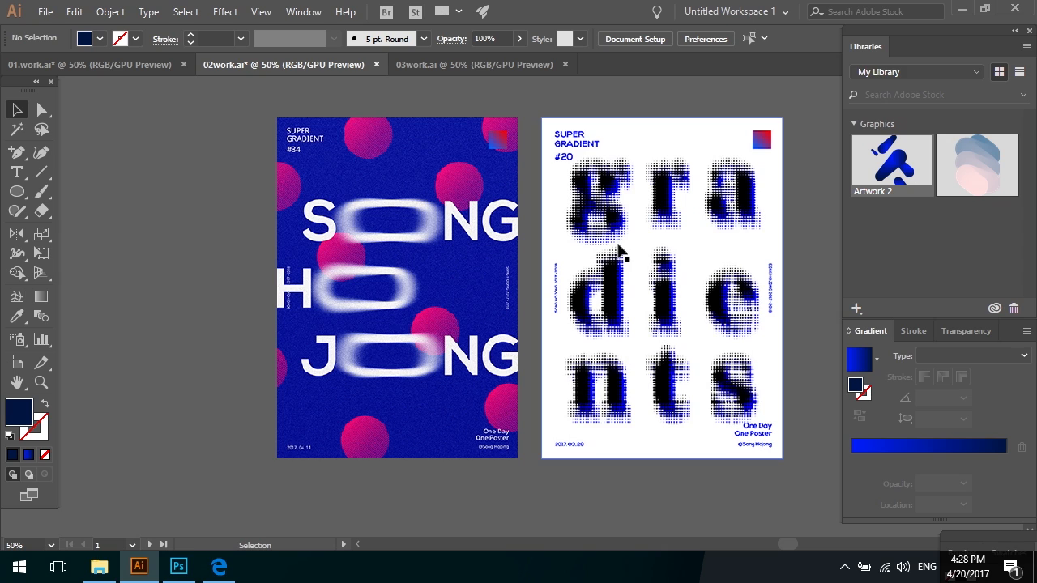
scroll(616, 212, up, 2)
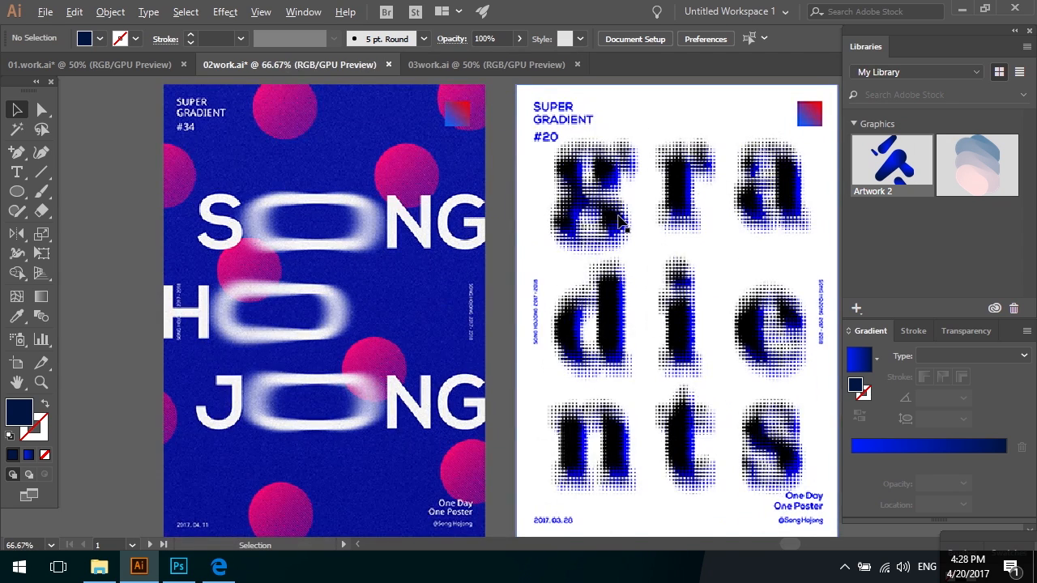
scroll(617, 257, down, 2)
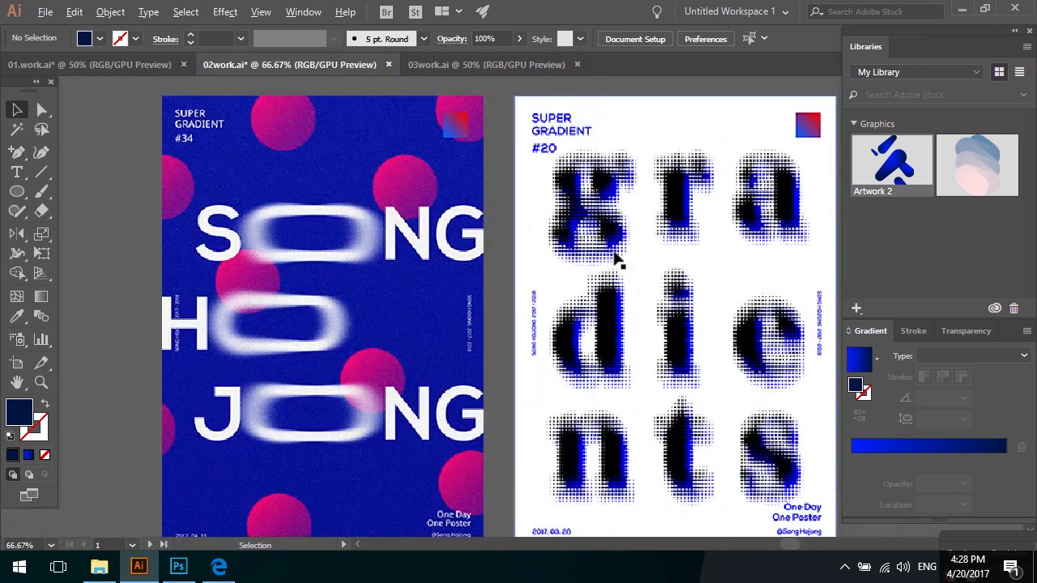
scroll(582, 117, left, 1)
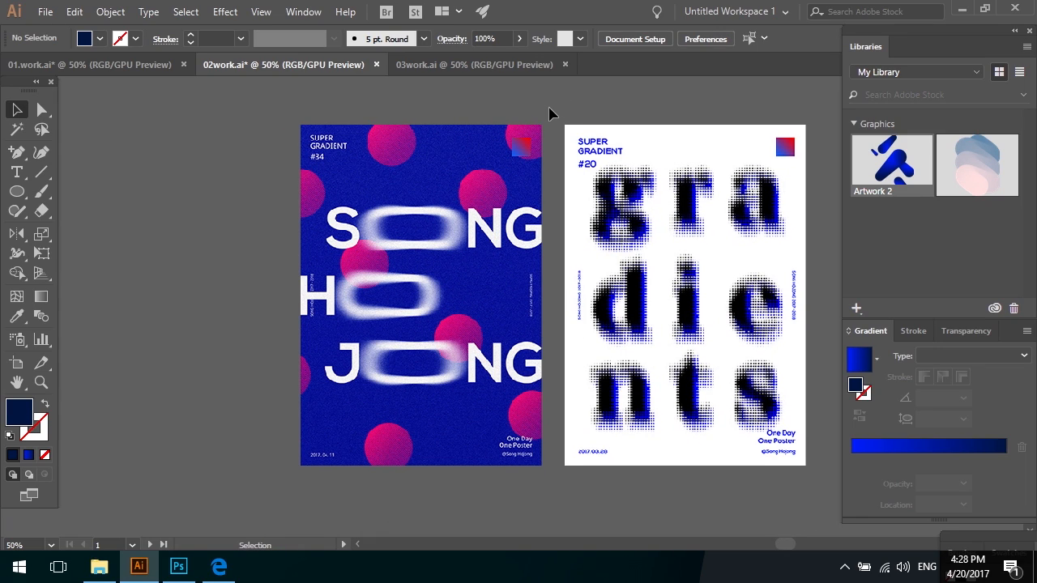
- Bring up the 03work.ai document with the #11 reference poster and the blank artboard both in view
click(502, 69)
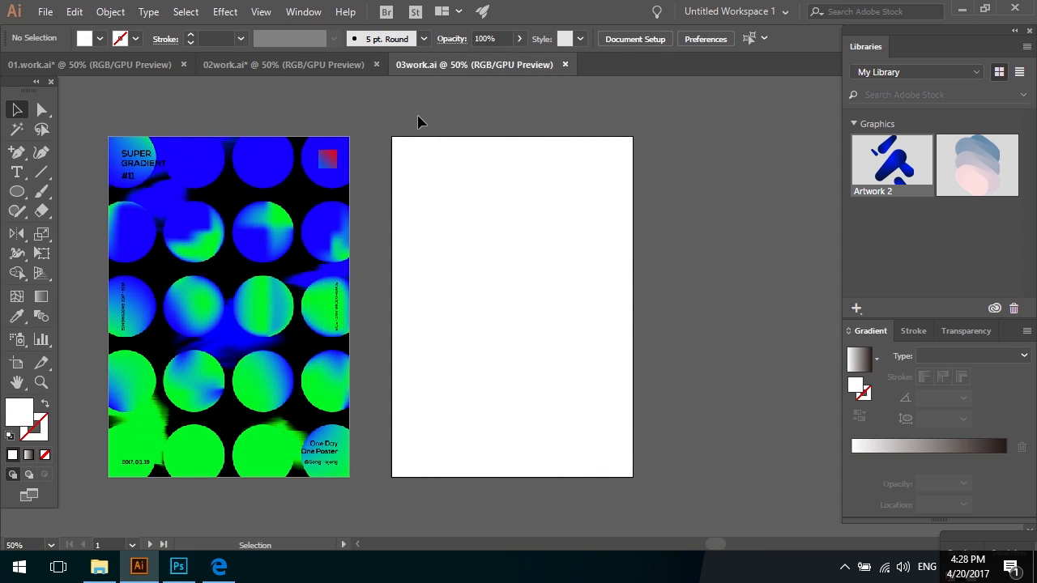
key(space)
drag(405, 220, 494, 197)
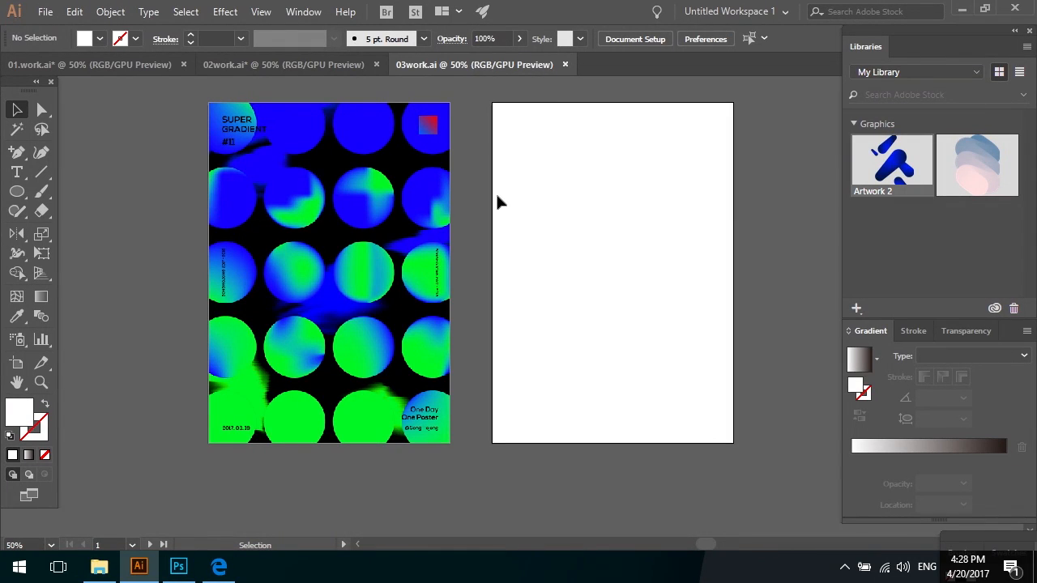
scroll(479, 192, up, 1)
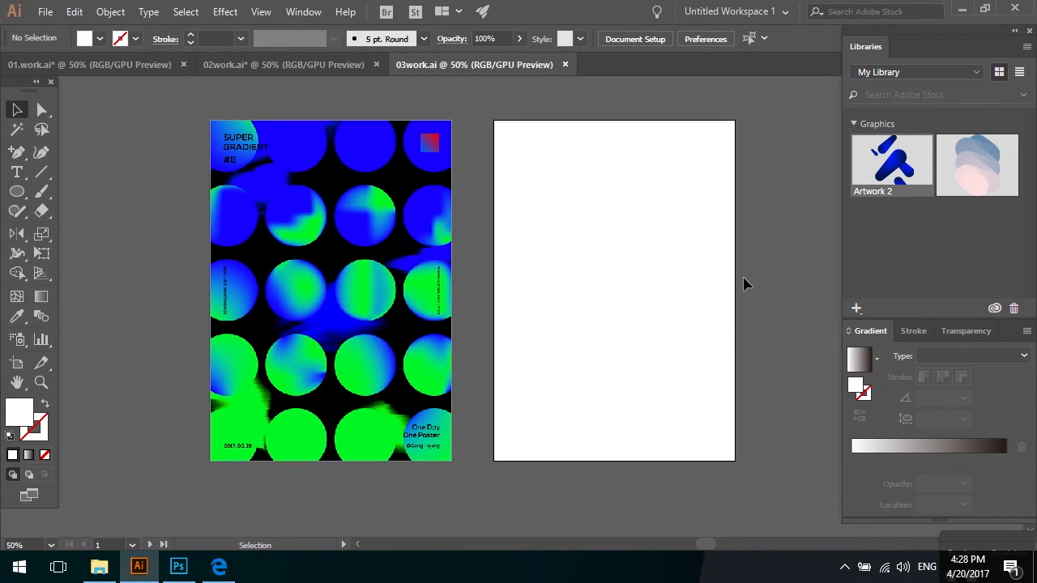
key(space)
drag(704, 274, 659, 272)
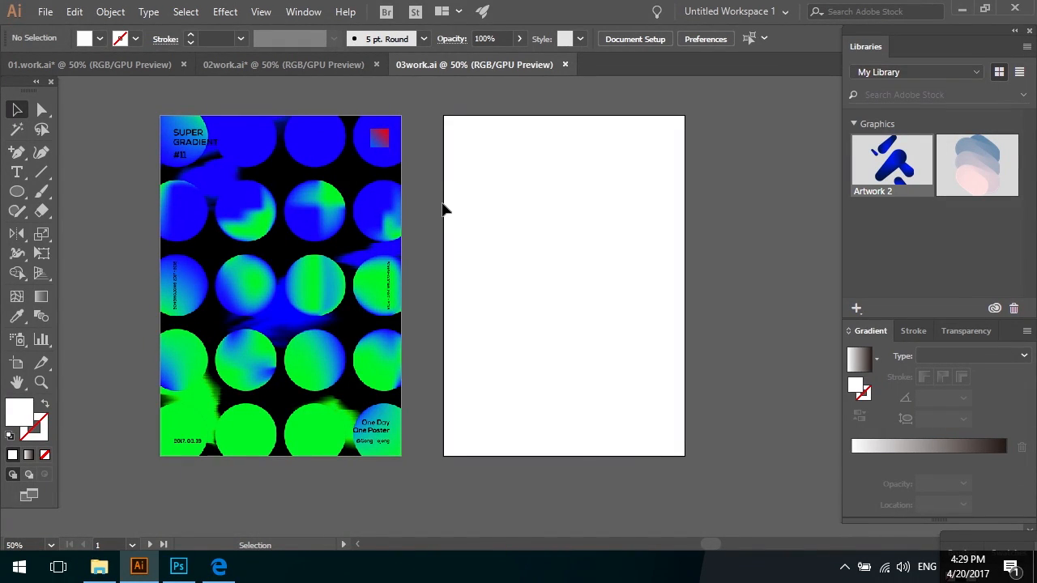
- Draw a circle with a solid black fill and no stroke, overlapping the blank artboard's upper-left corner
click(15, 193)
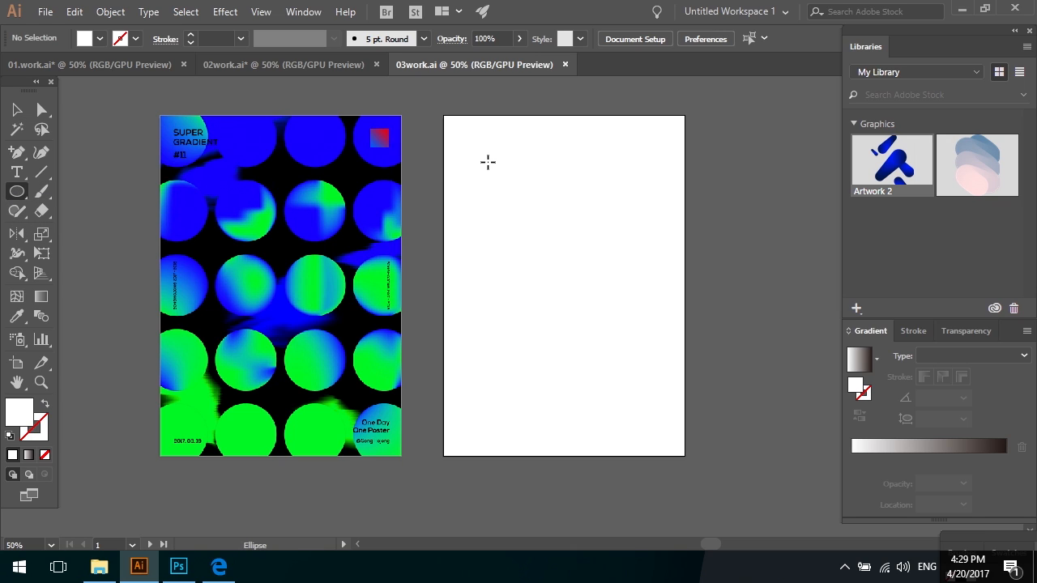
click(10, 436)
click(44, 403)
click(44, 430)
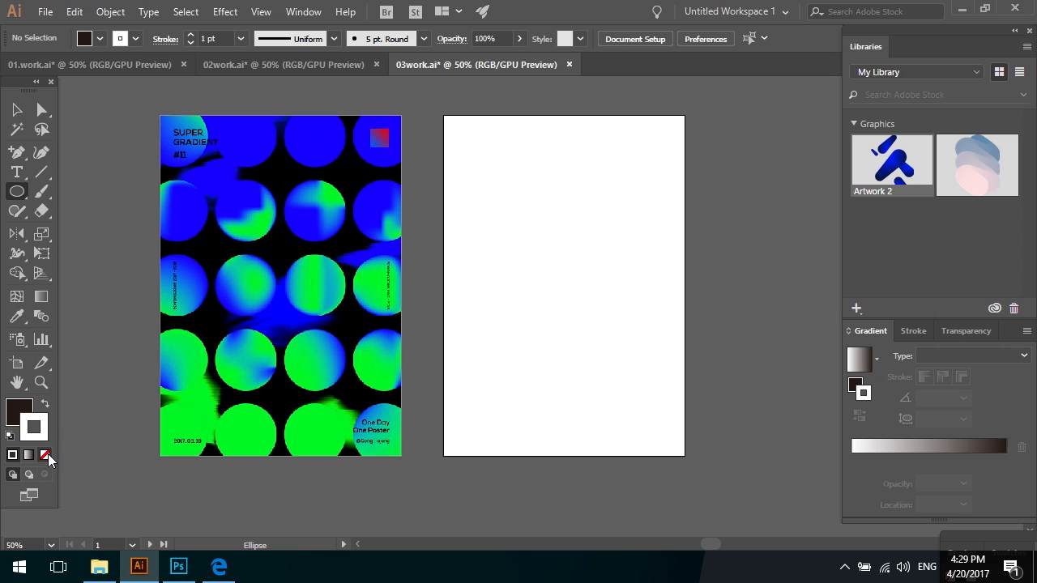
click(47, 454)
click(22, 411)
drag(462, 134, 494, 158)
key(v)
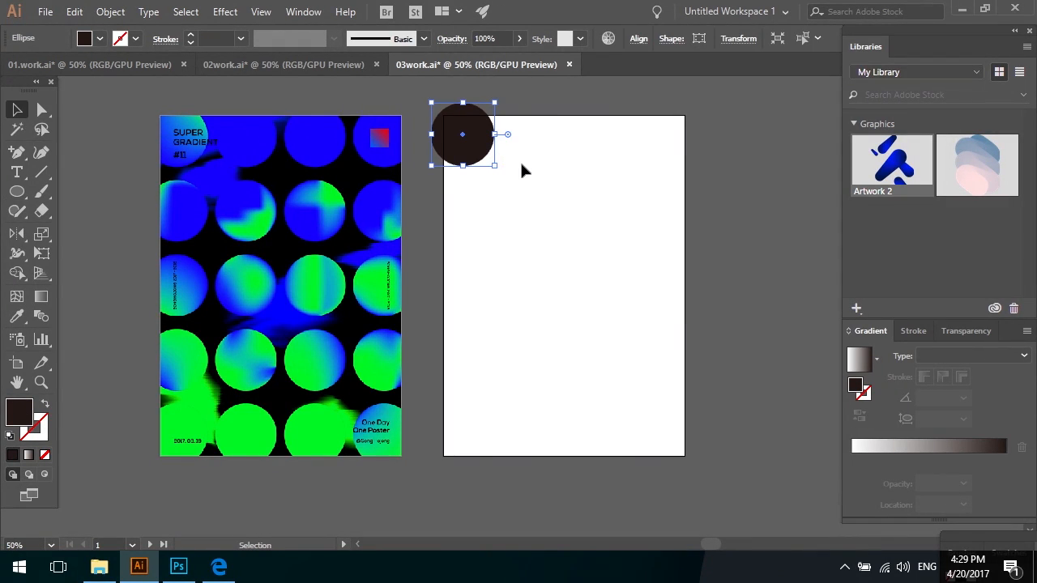
click(520, 159)
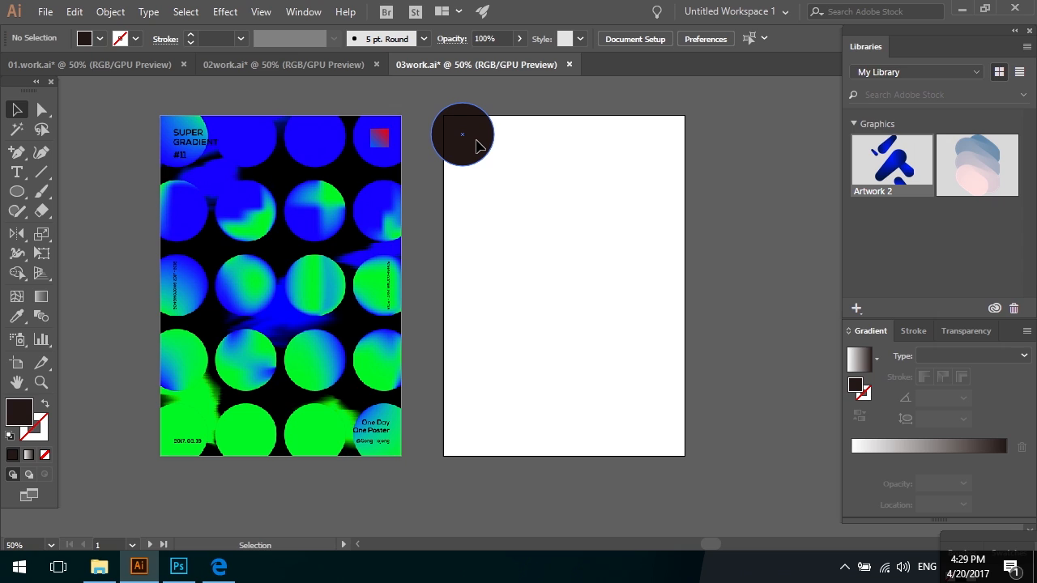
- Duplicate the circle horizontally to the right and repeat the copy to make an evenly spaced row of four
drag(476, 145, 550, 146)
click(558, 194)
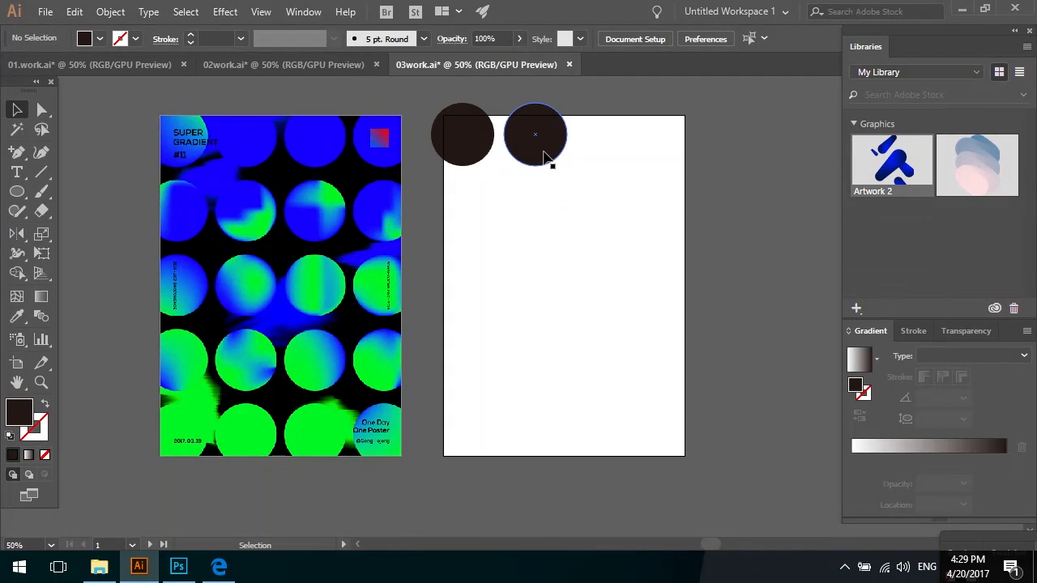
click(543, 154)
key(a)
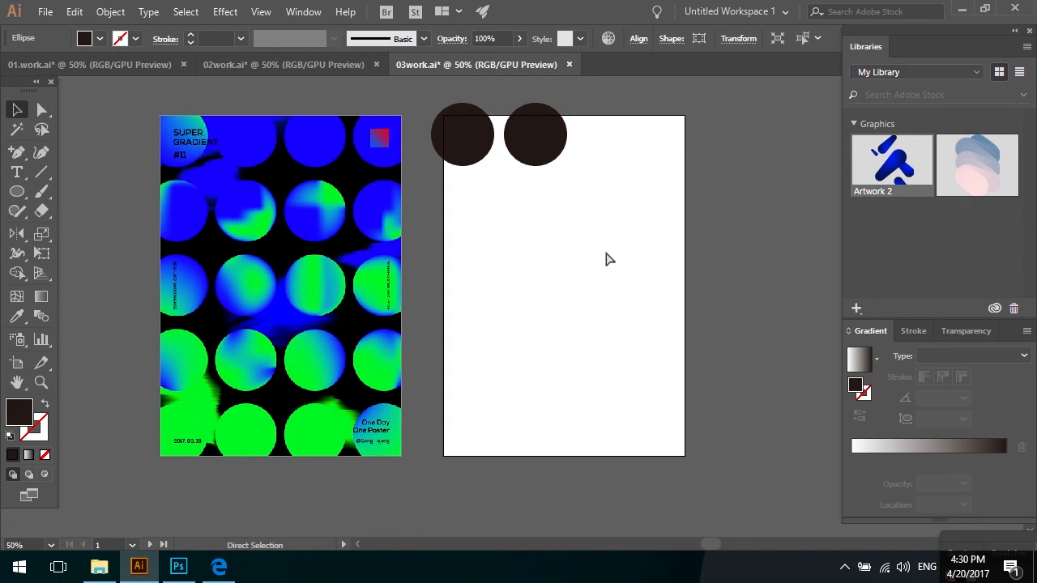
key(ctrl+d)
key(ctrl+d)
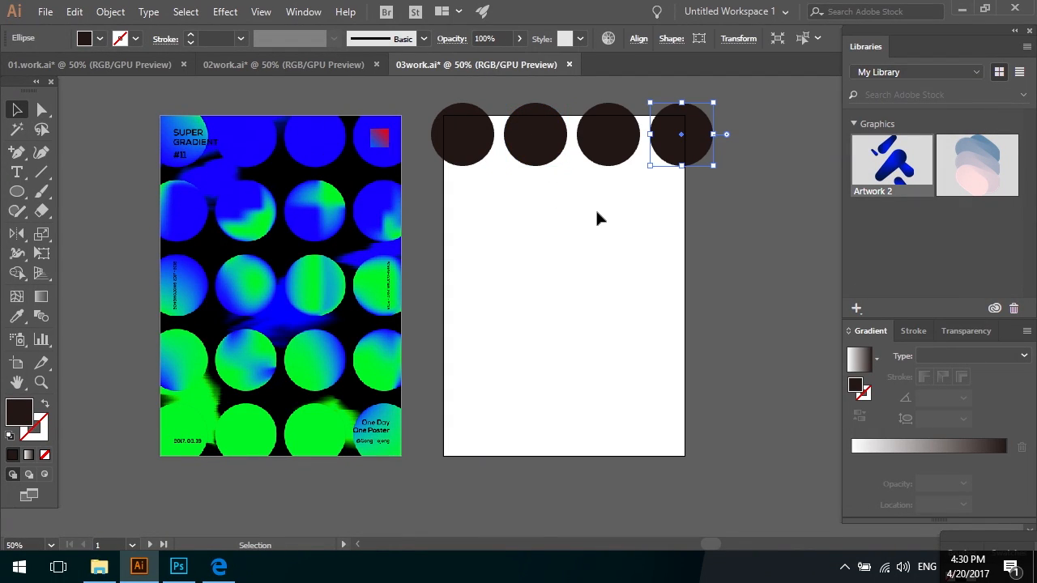
click(596, 213)
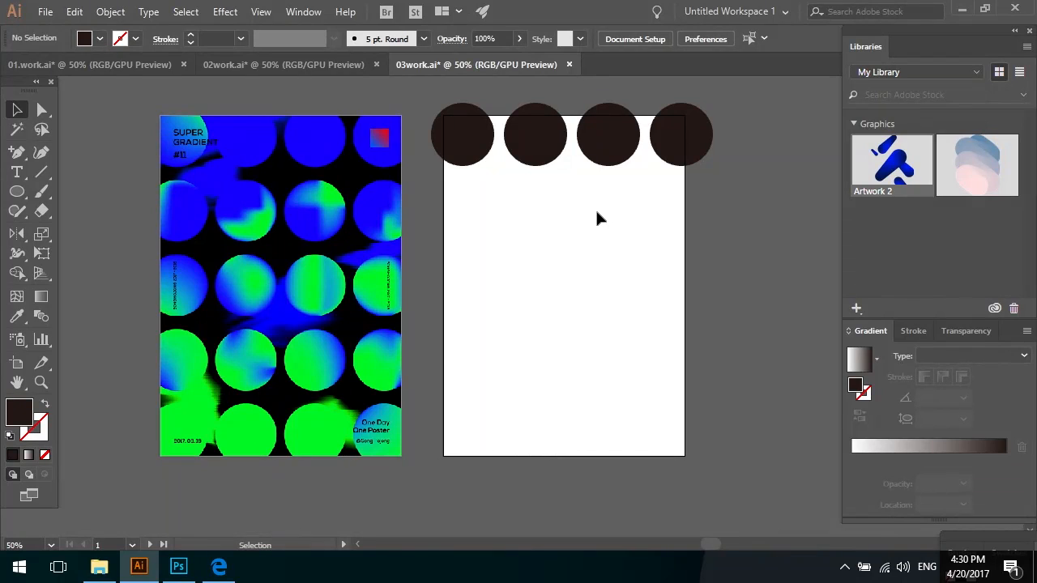
- Shift the whole row of four circles slightly left and down so both end circles overhang the artboard's sides
drag(419, 115, 699, 203)
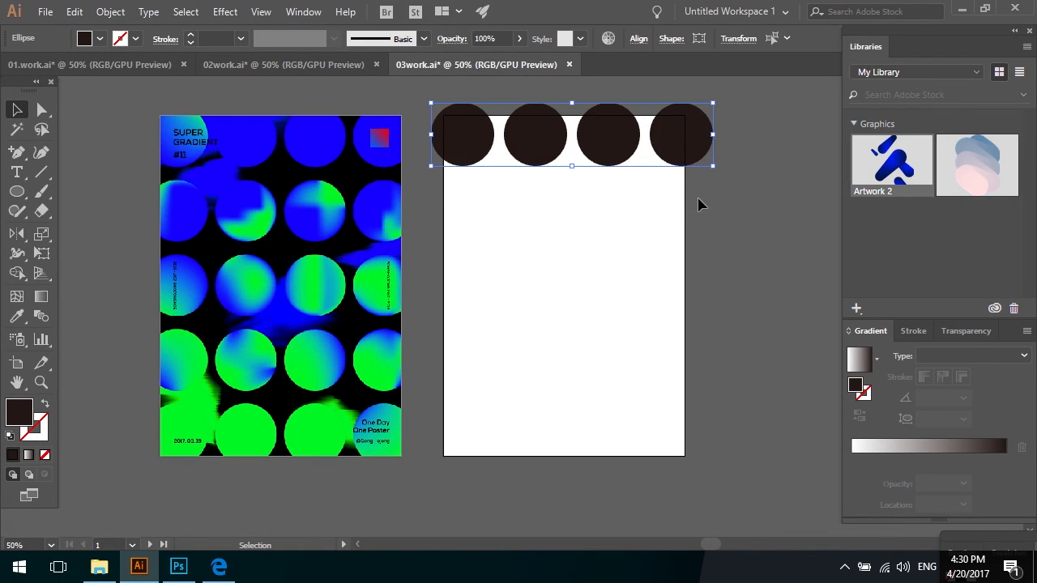
drag(694, 140, 686, 147)
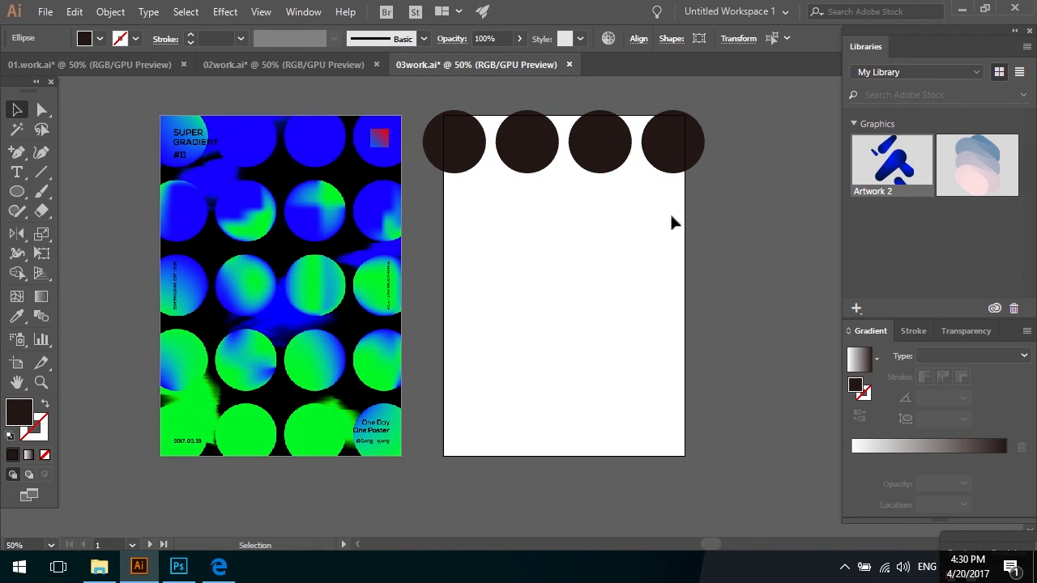
click(671, 222)
- Copy the row of circles straight down and repeat the copy until five evenly spaced rows cover the artboard
click(680, 137)
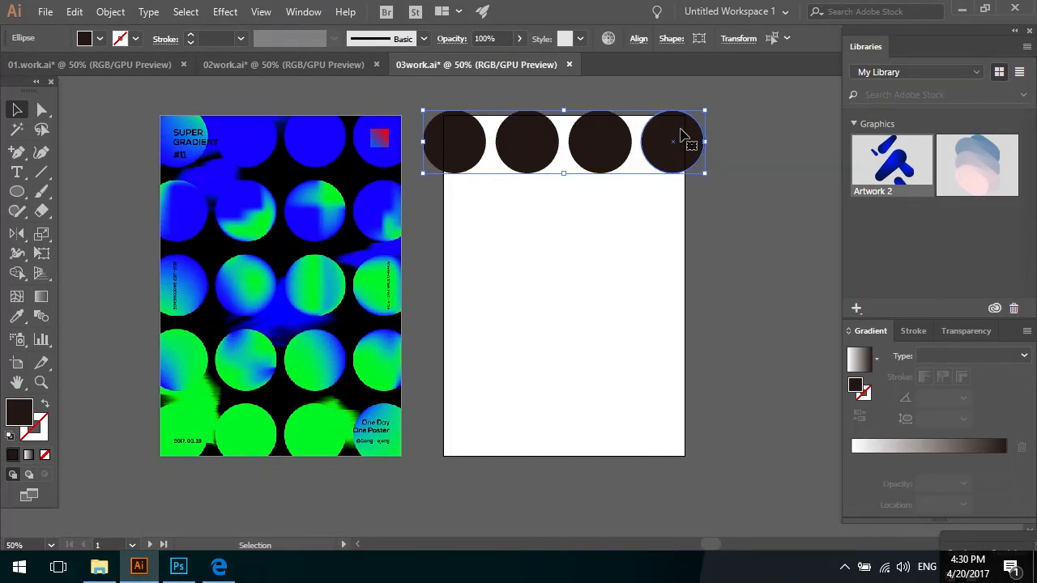
drag(680, 137, 673, 210)
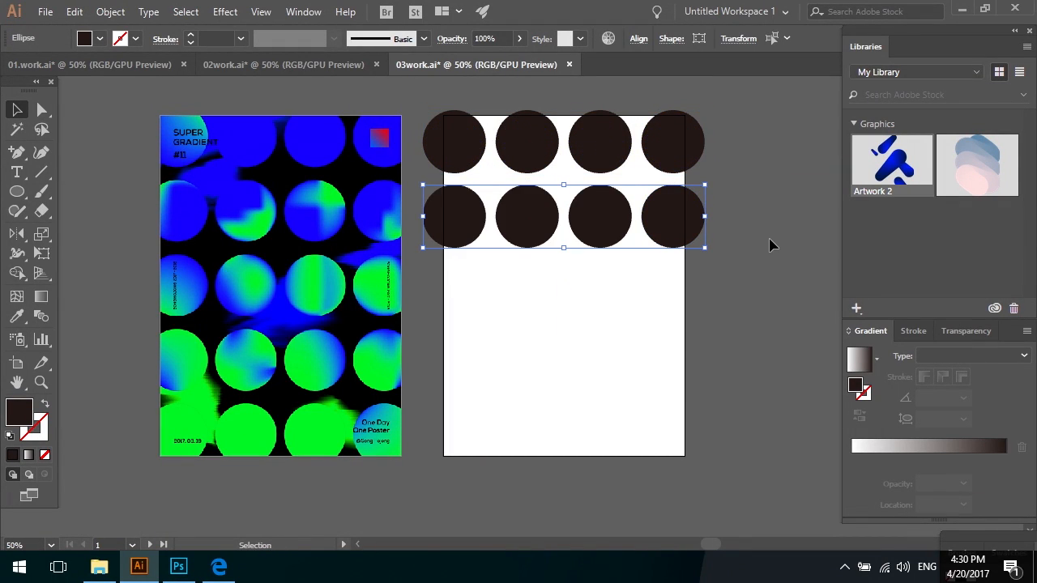
key(ctrl+d)
key(ctrl+d)
key(ctrl+d)
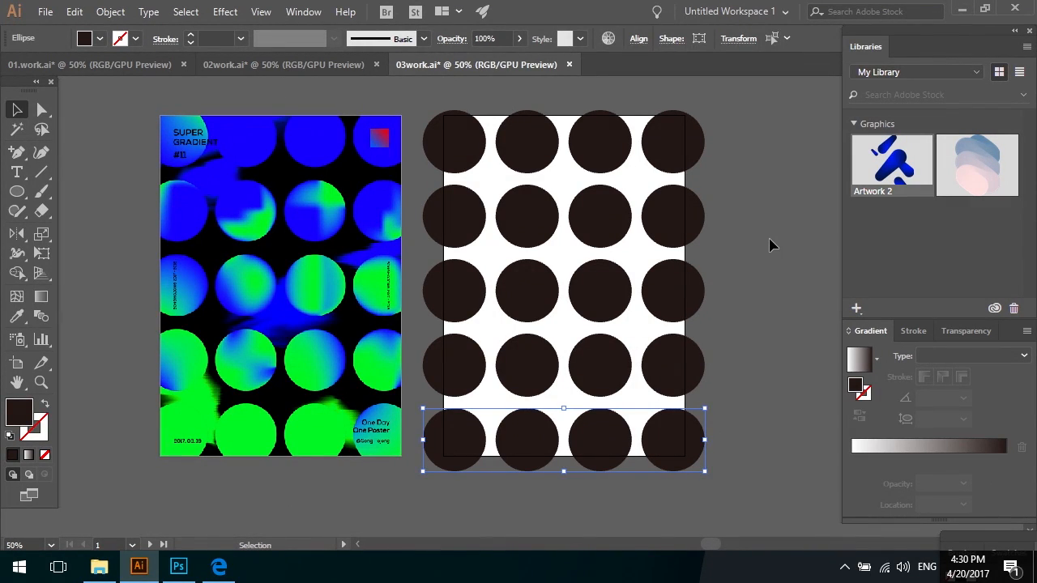
click(771, 245)
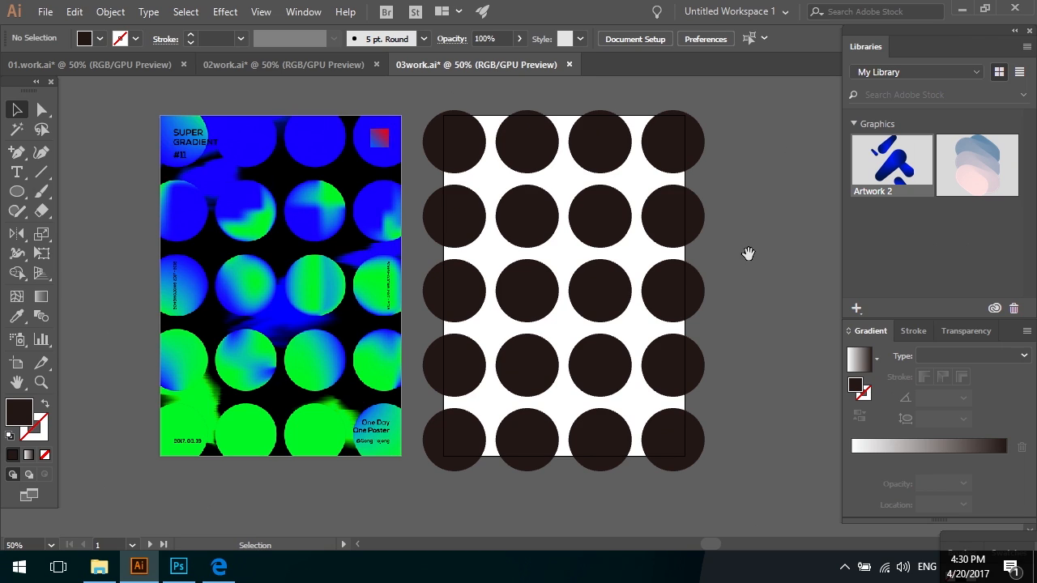
- Fill the first ten circles, the top two rows plus the third row's first two, with green sampled from the reference poster
key(space)
drag(745, 256, 763, 261)
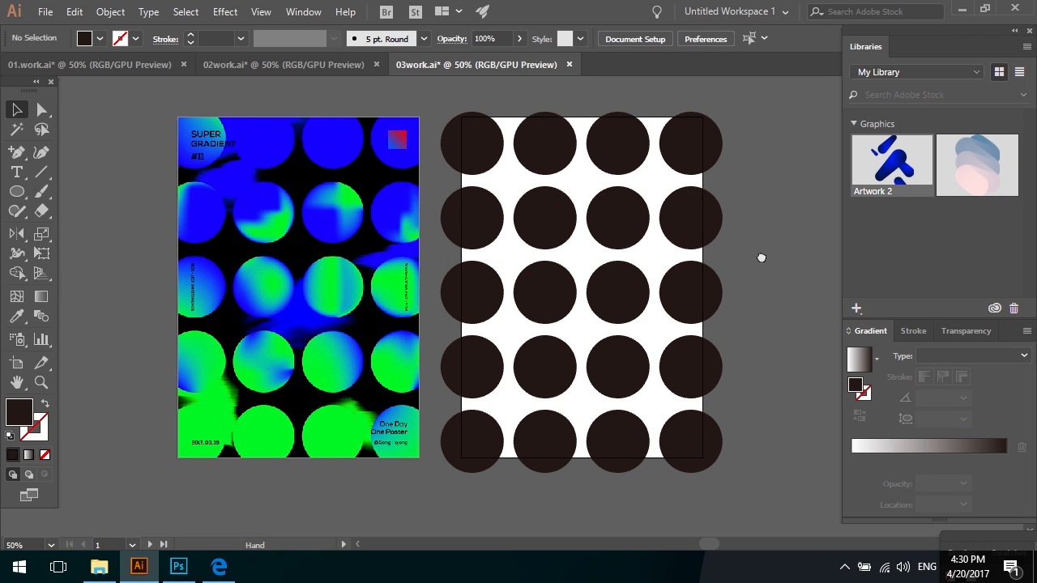
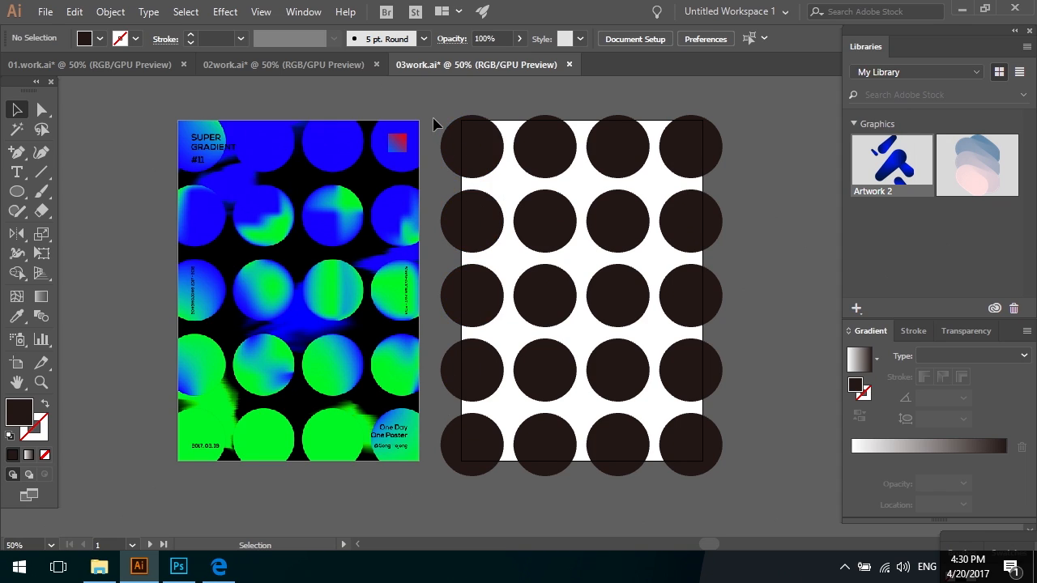
drag(444, 102, 704, 230)
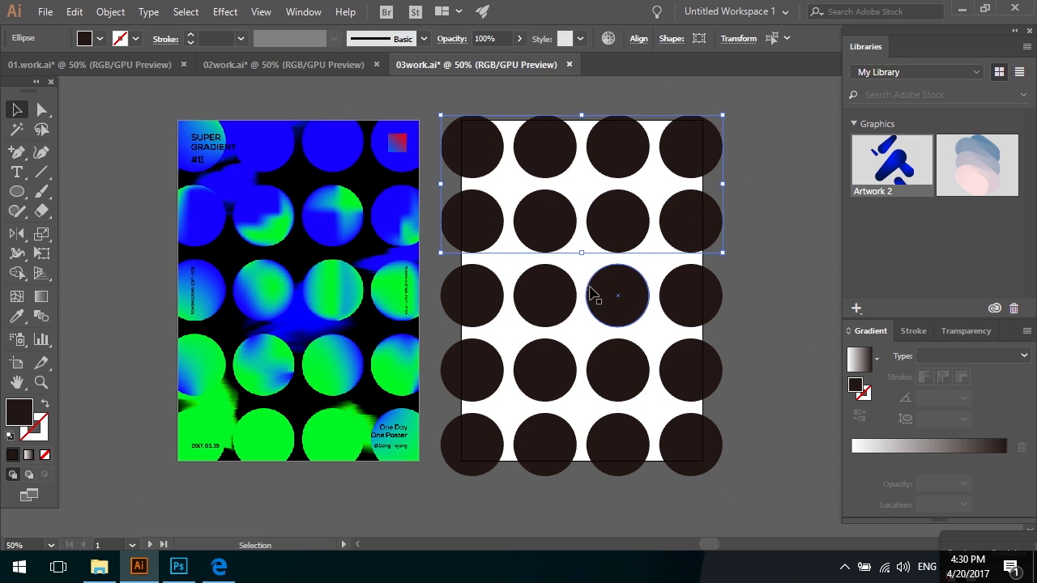
drag(458, 106, 698, 231)
shift+click(476, 302)
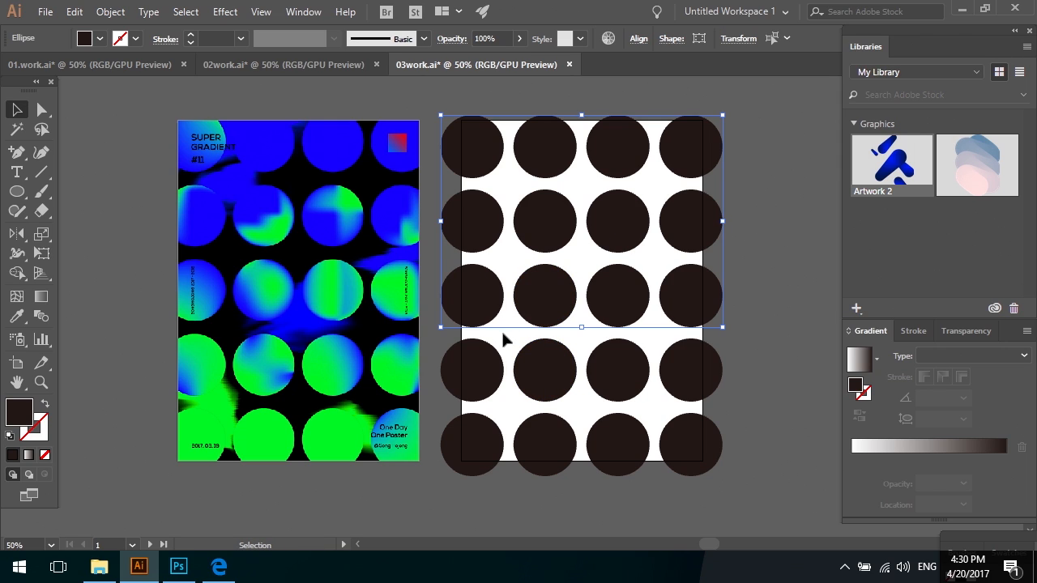
key(i)
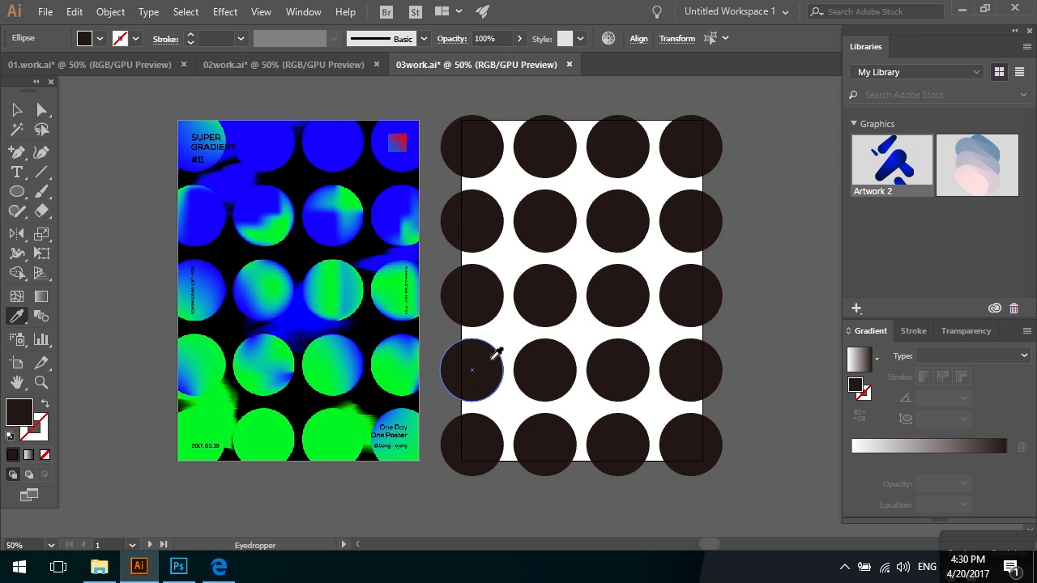
click(334, 436)
key(v)
click(755, 389)
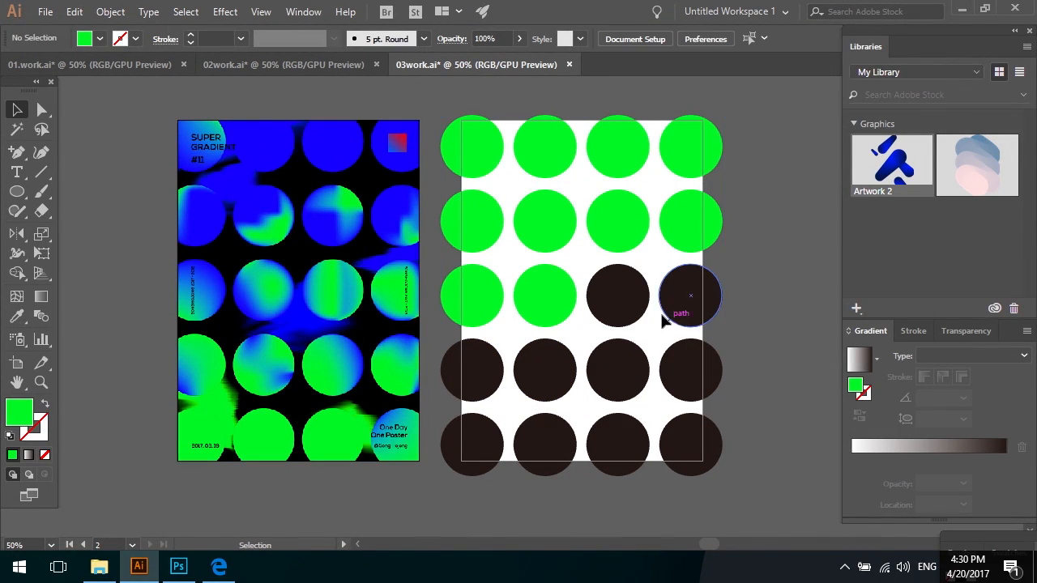
- Fill the other ten circles, from the third row's last two through the bottom row, with blue sampled from the reference poster
click(630, 309)
shift+click(693, 297)
drag(774, 489, 466, 378)
key(i)
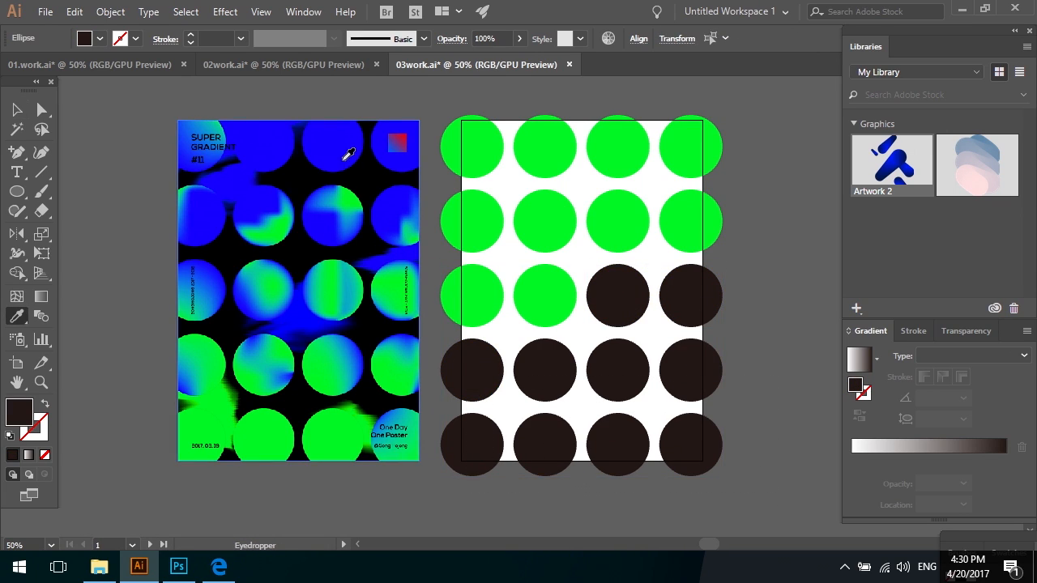
click(338, 143)
key(v)
click(665, 255)
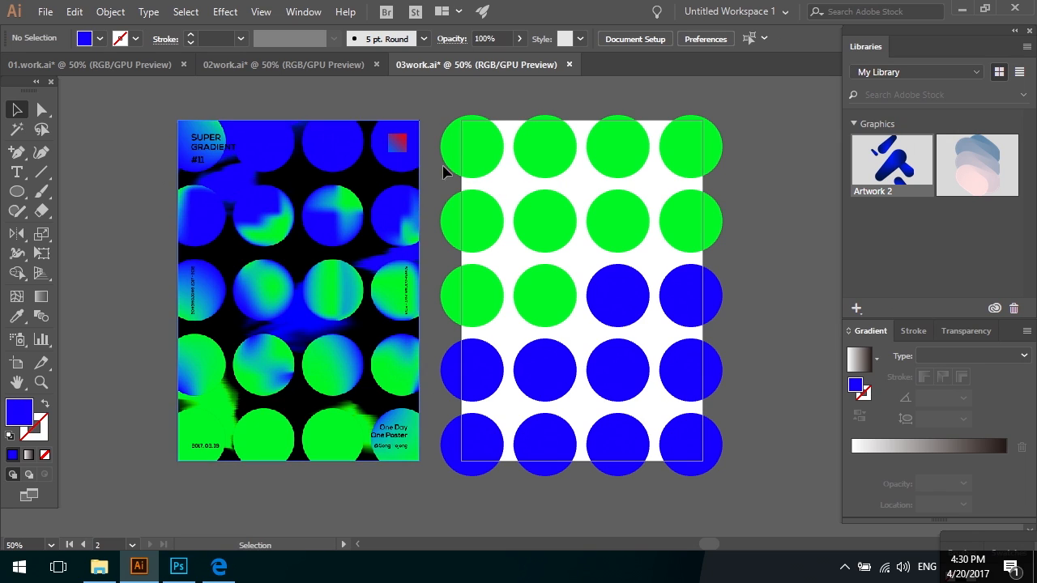
- Try adding blue gradient mesh points to the second circle in the top row
key(space)
drag(444, 180, 430, 178)
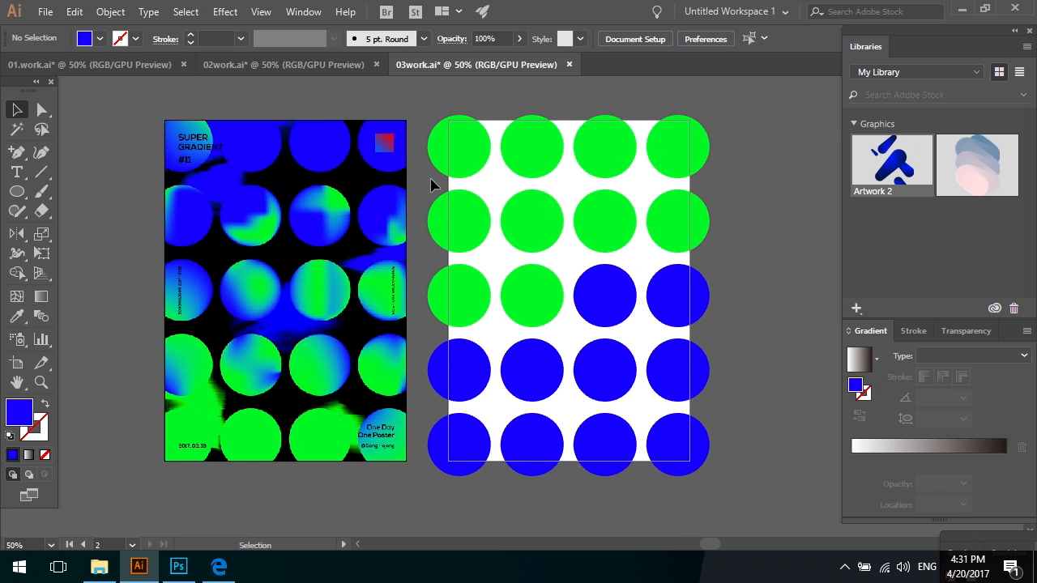
click(18, 296)
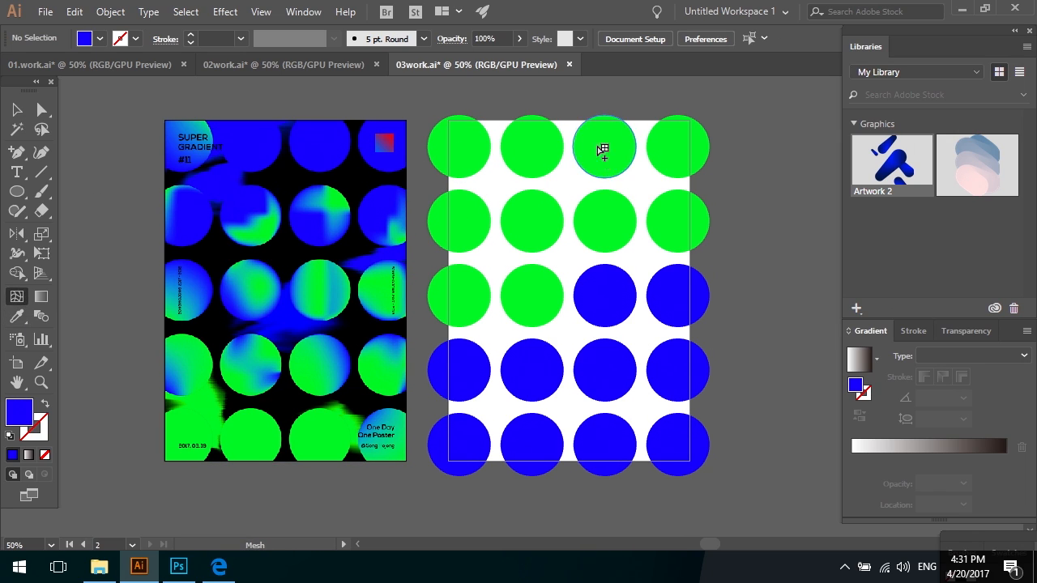
click(515, 143)
click(545, 160)
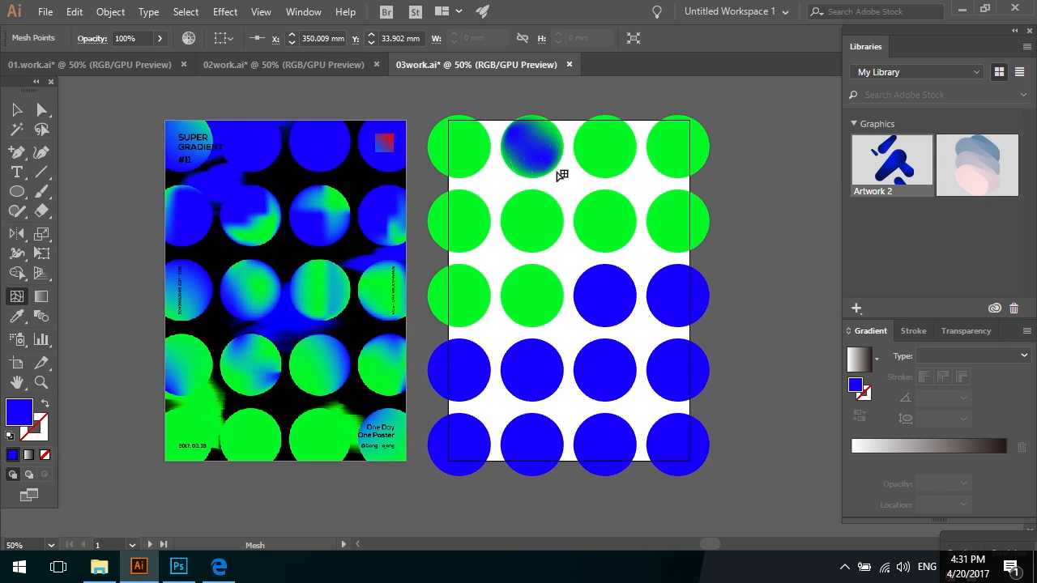
mouse_move(527, 139)
mouse_down()
mouse_move(534, 145)
mouse_move(532, 115)
mouse_up()
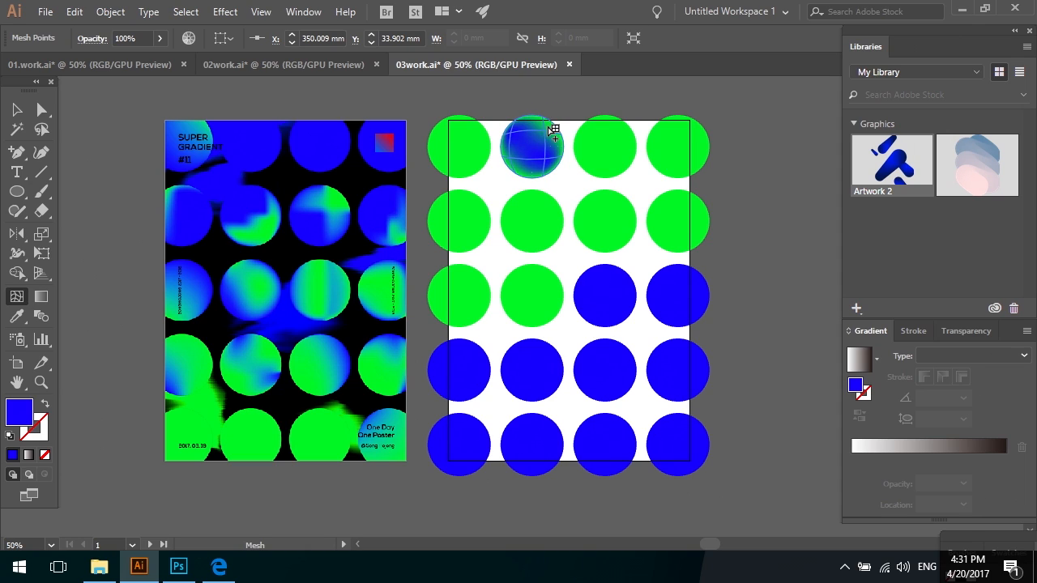
- Undo the blue mesh points on the top row's second circle, restoring its plain green fill
key(v)
key(ctrl+z)
key(ctrl+z)
key(v)
click(568, 185)
key(space)
drag(567, 185, 570, 191)
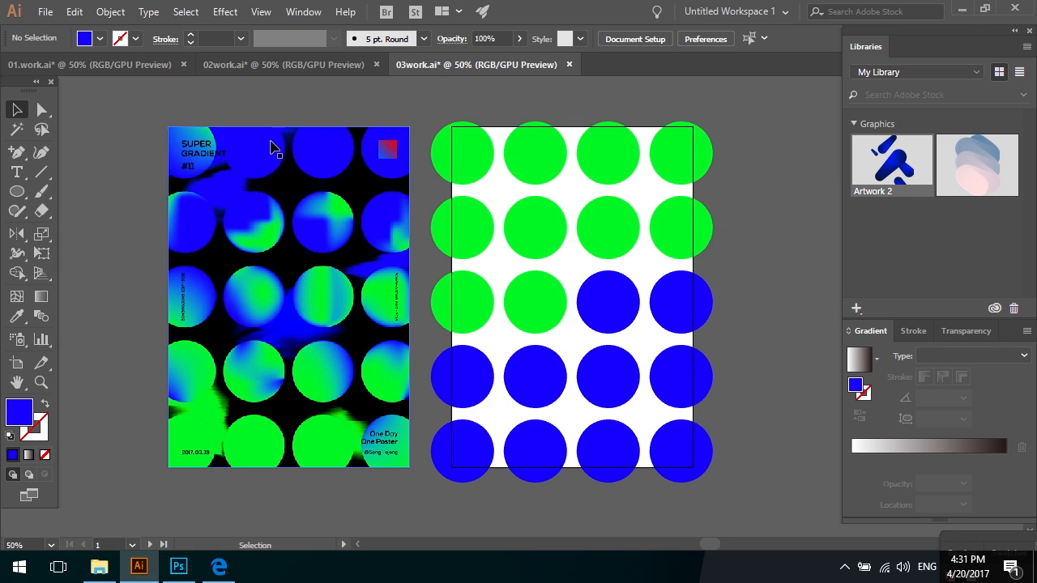
- Recolour the last three circles of the top row with blue sampled from the reference poster
click(525, 174)
shift+click(587, 167)
shift+click(662, 166)
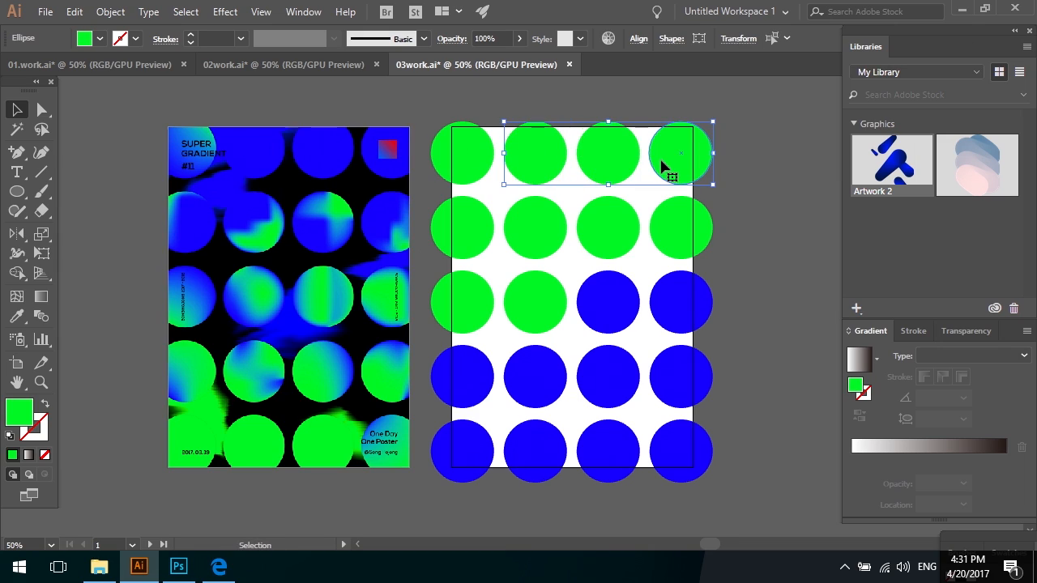
key(i)
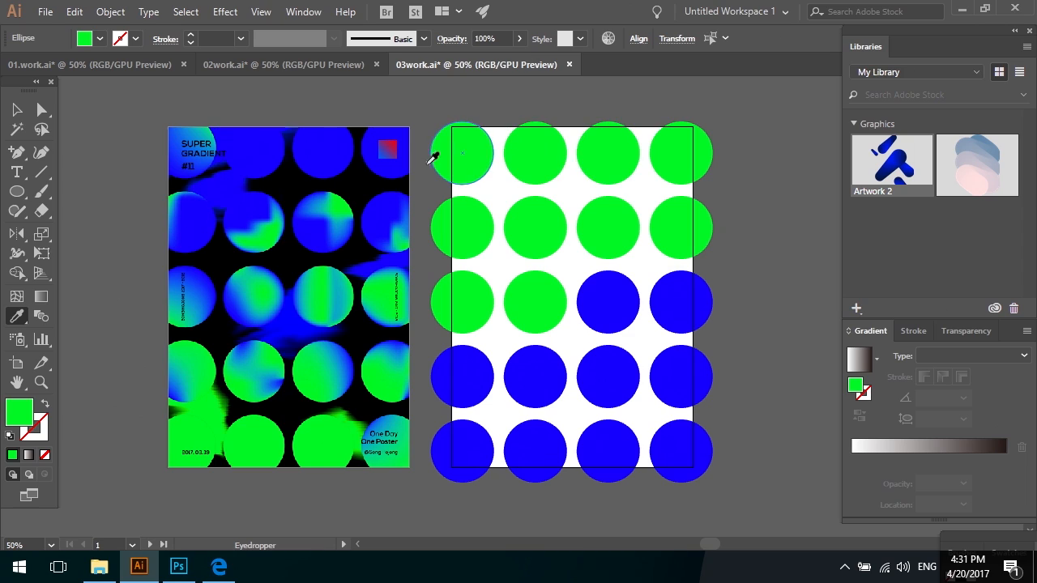
click(343, 146)
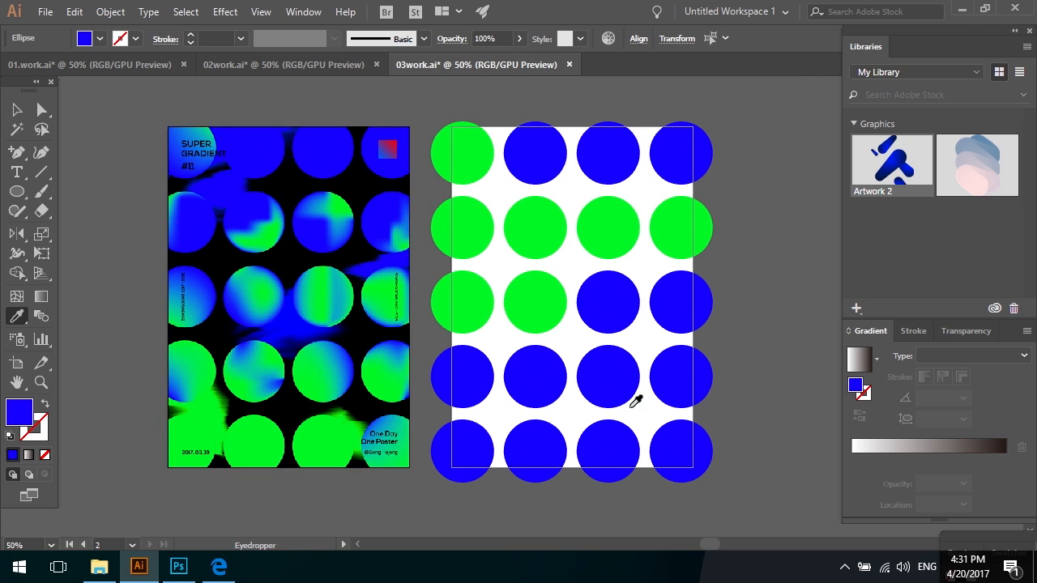
key(v)
click(736, 458)
- Recolour the first three circles of the bottom row with green sampled from the reference poster
click(455, 447)
shift+click(535, 451)
shift+click(595, 452)
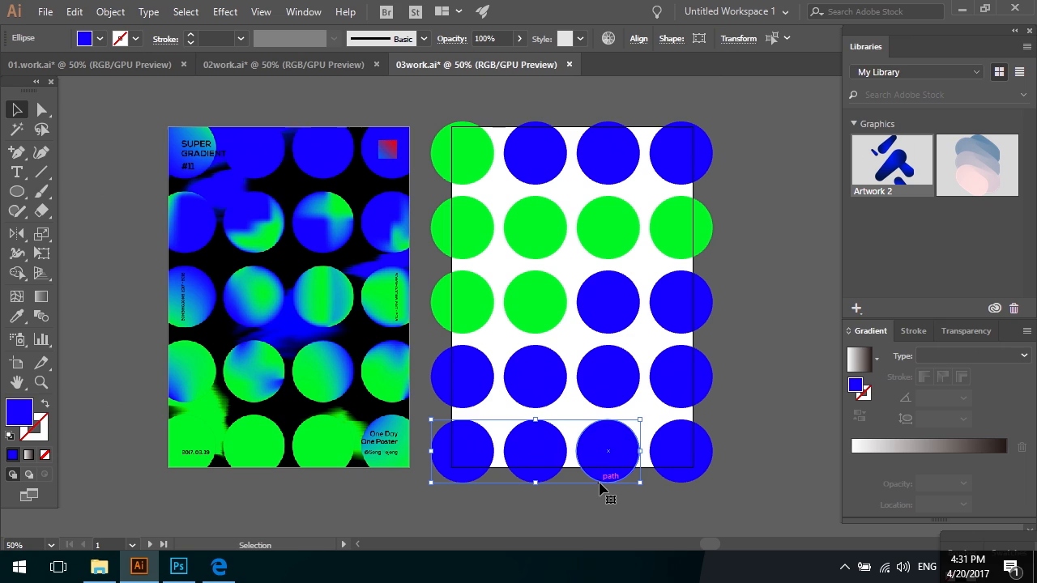
key(i)
click(335, 436)
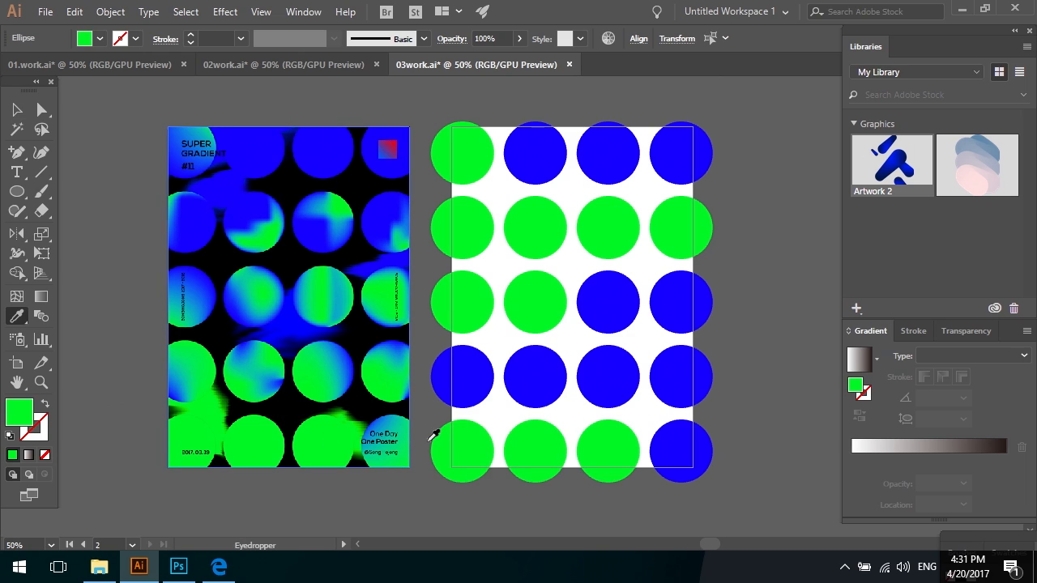
key(v)
- Select the whole circle grid and shift it slightly to the right over the artboard
click(776, 423)
drag(458, 105, 699, 444)
click(775, 365)
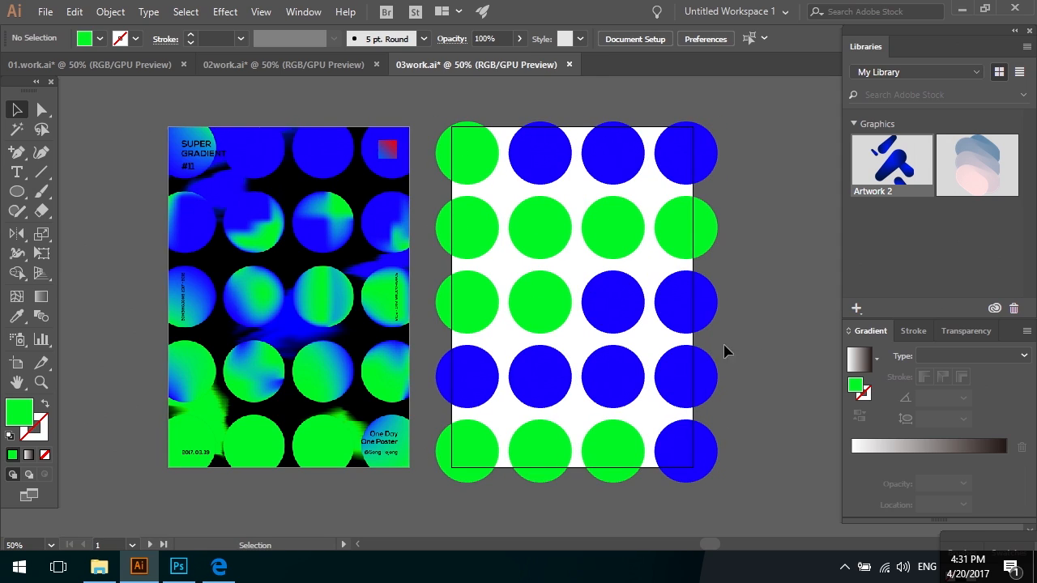
- Add green gradient mesh points near the lower-left, right and bottom edges of the blue circle in the artboard's upper-right corner
click(25, 299)
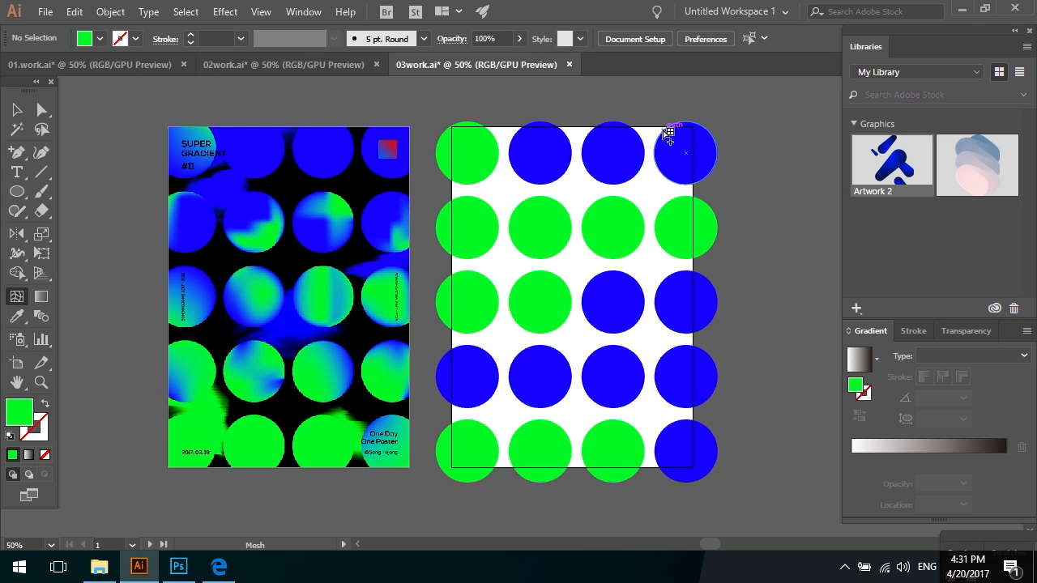
click(672, 167)
click(672, 168)
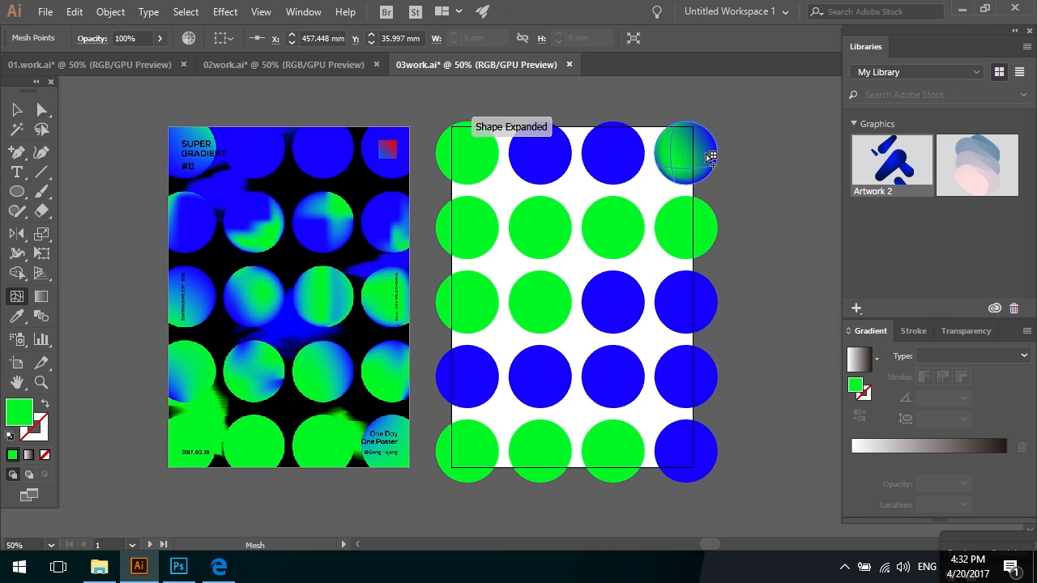
click(710, 157)
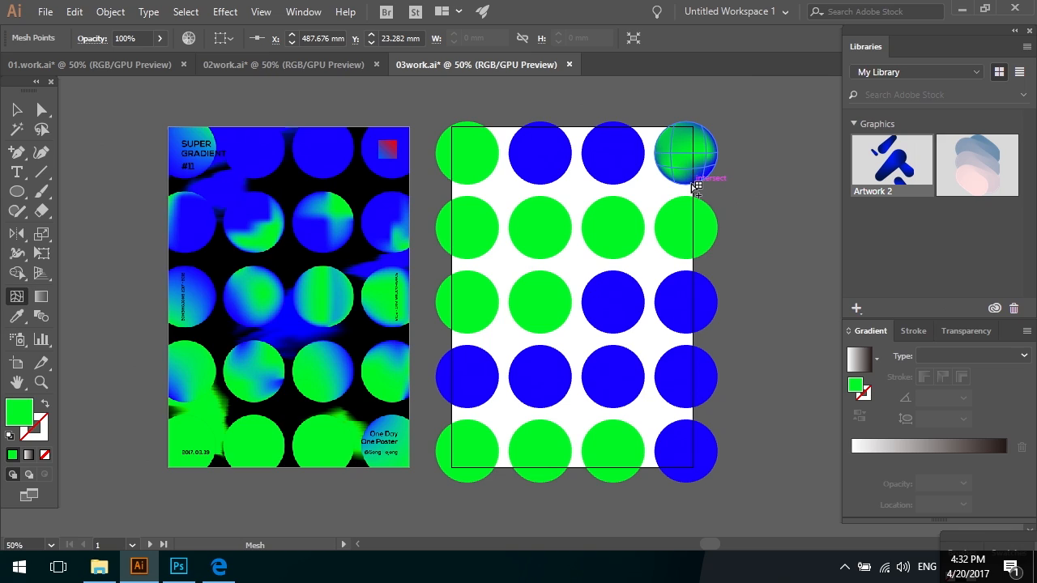
click(695, 186)
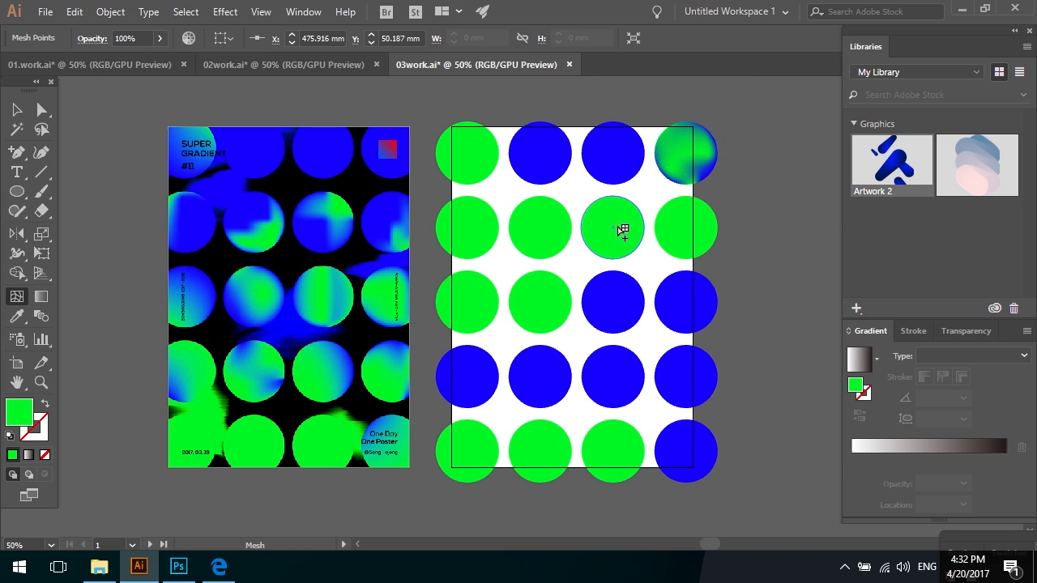
- Add green mesh points to the top row's other blue circles, one on the third and two on the second
click(600, 138)
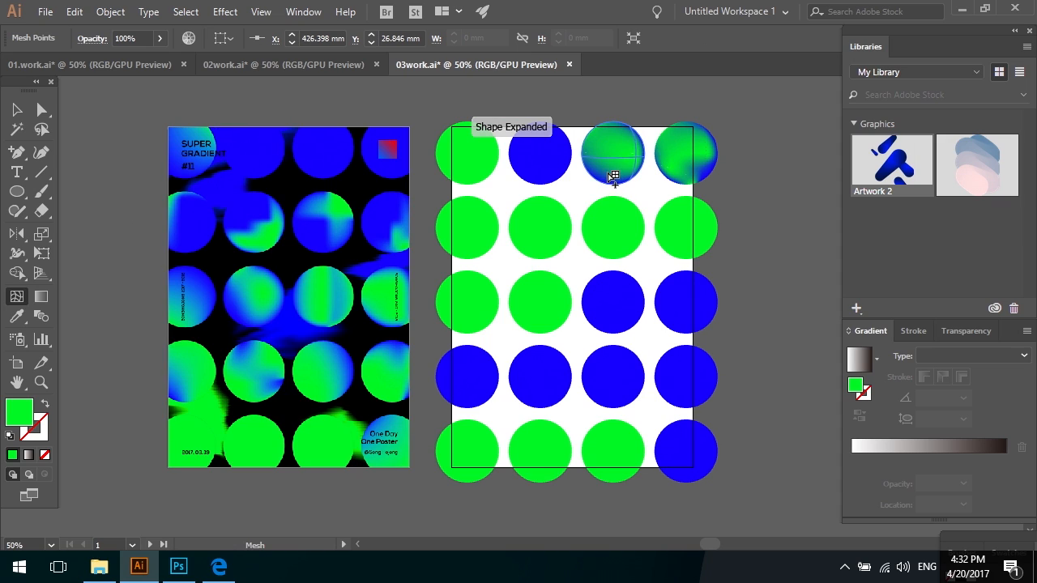
click(540, 155)
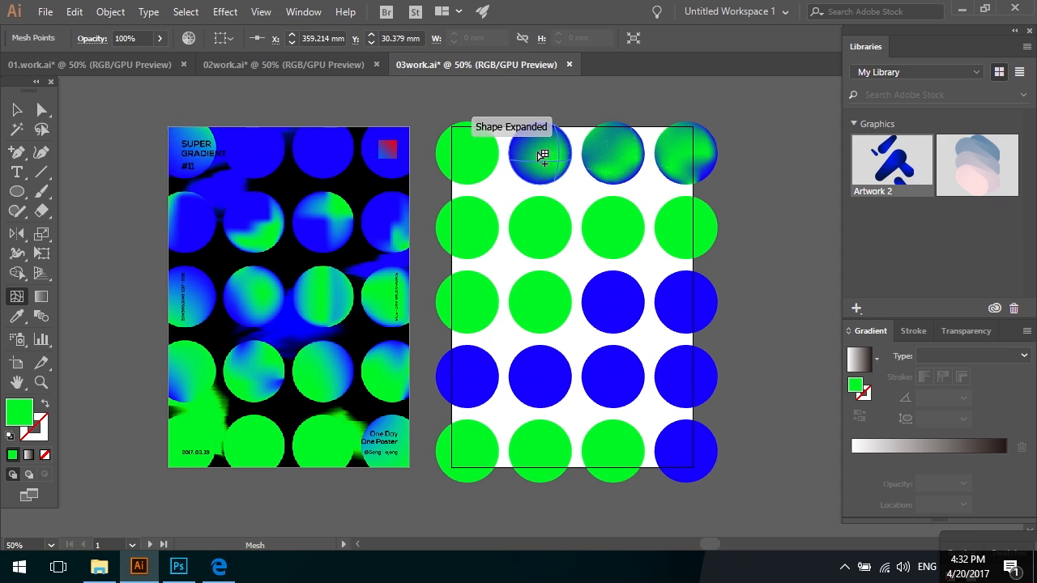
click(531, 172)
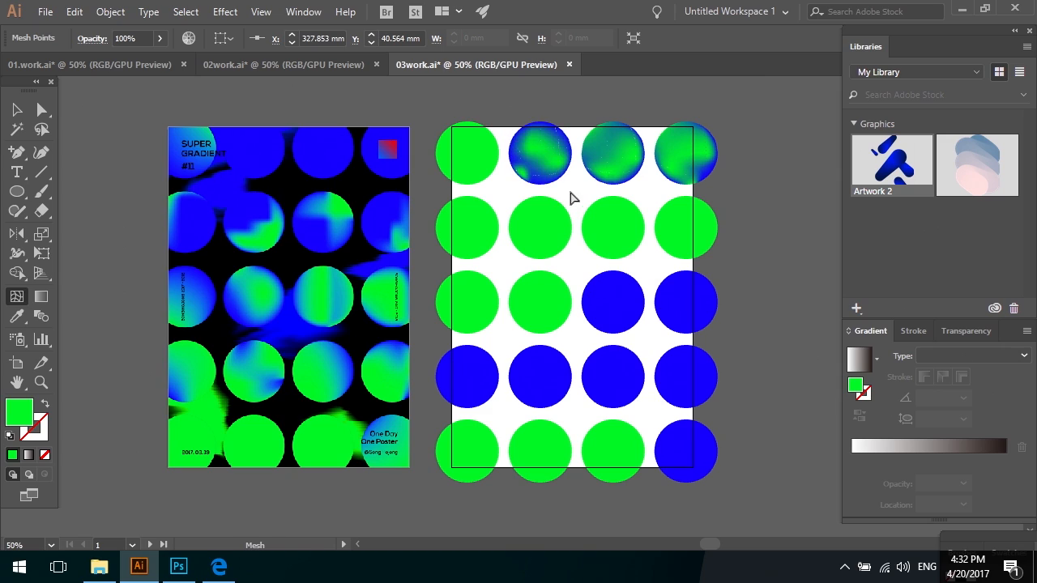
- Recolour selected mesh points of the top row's second circle with green sampled from the neighbouring first circle
key(a)
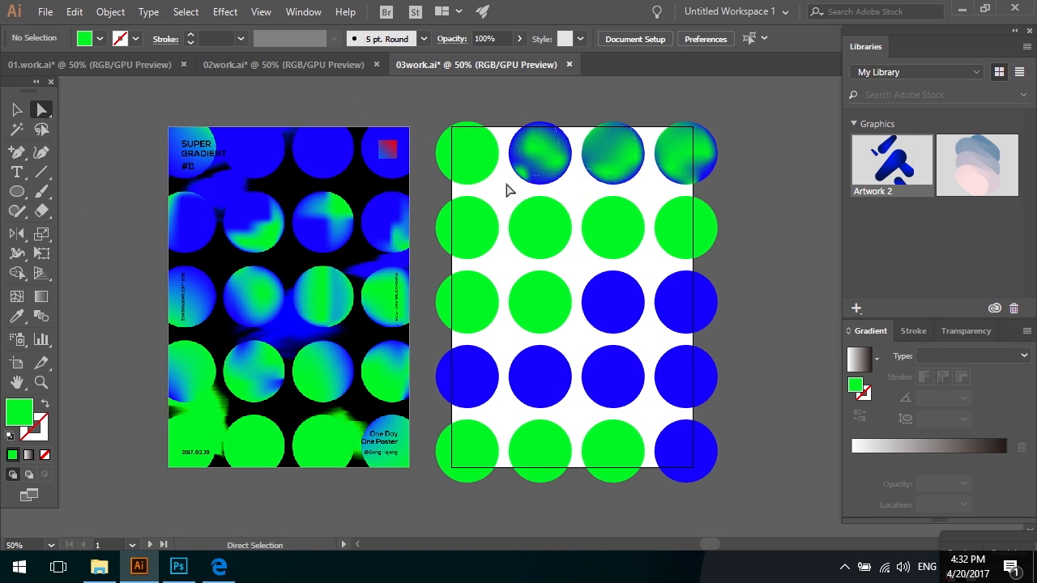
click(542, 162)
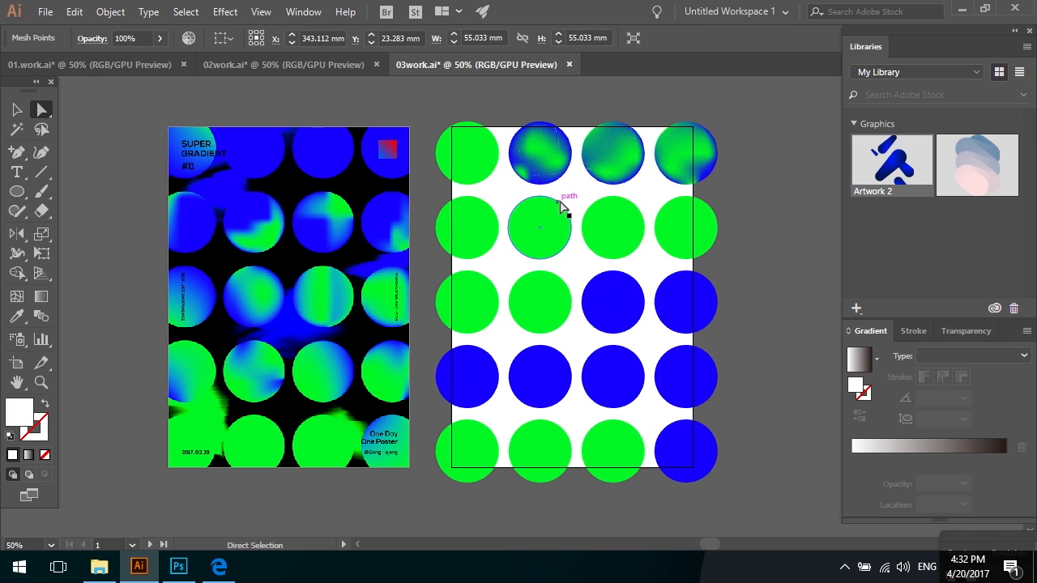
key(i)
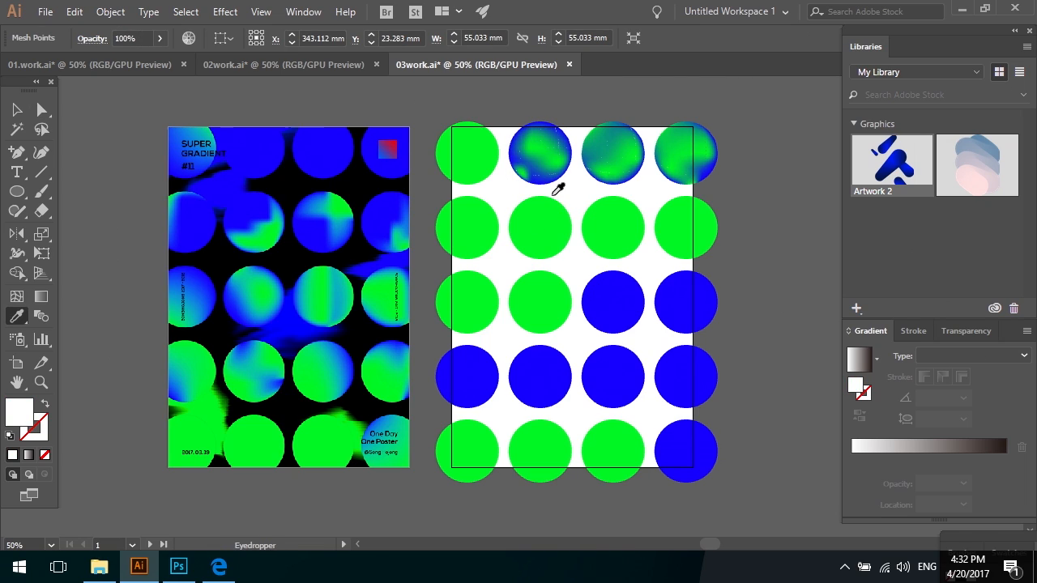
click(483, 153)
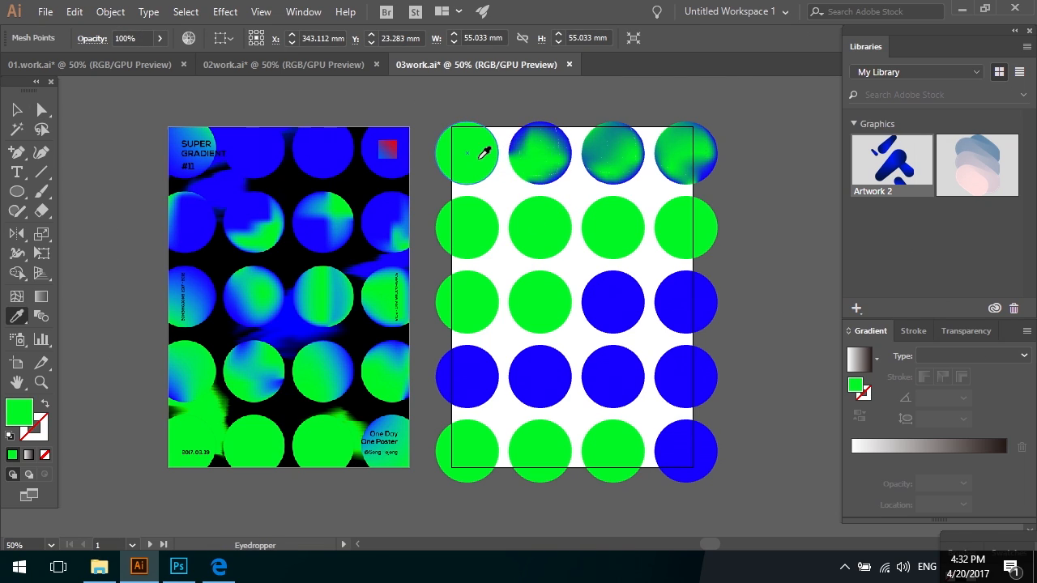
key(v)
click(502, 111)
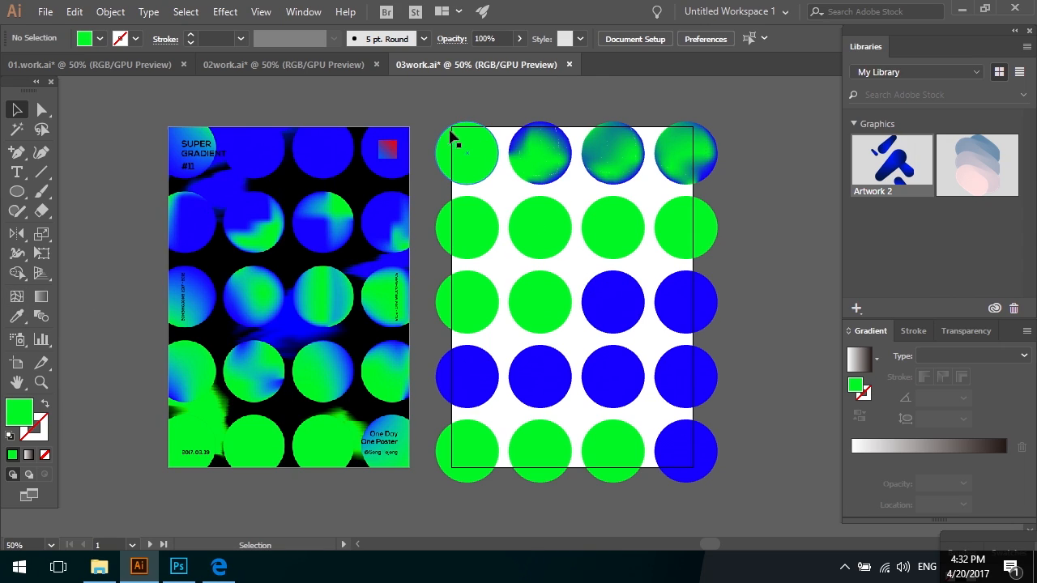
- Make blue the current fill colour by sampling it from the third circle in the third row, and select that circle
key(i)
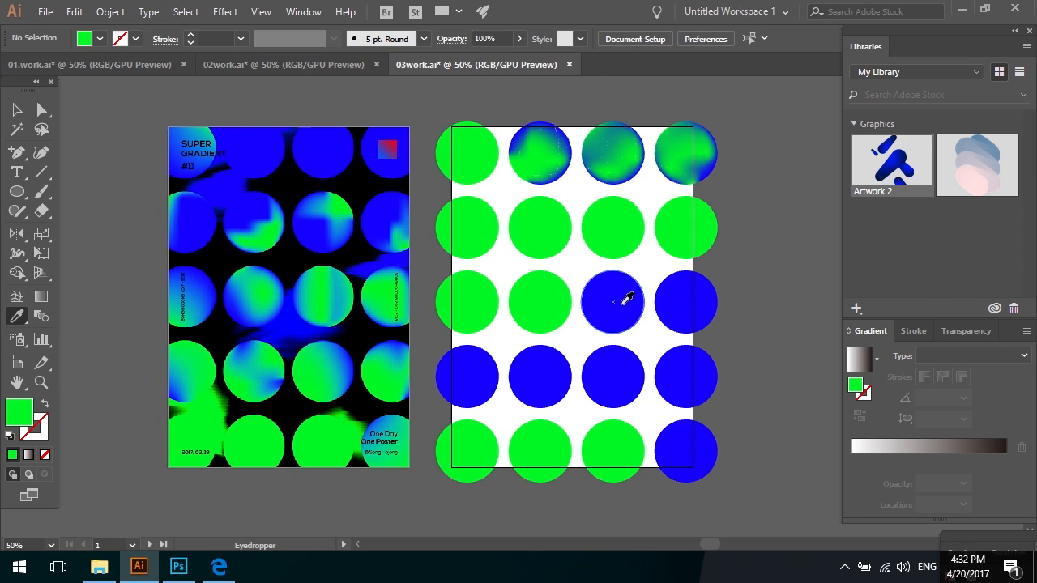
click(620, 303)
key(v)
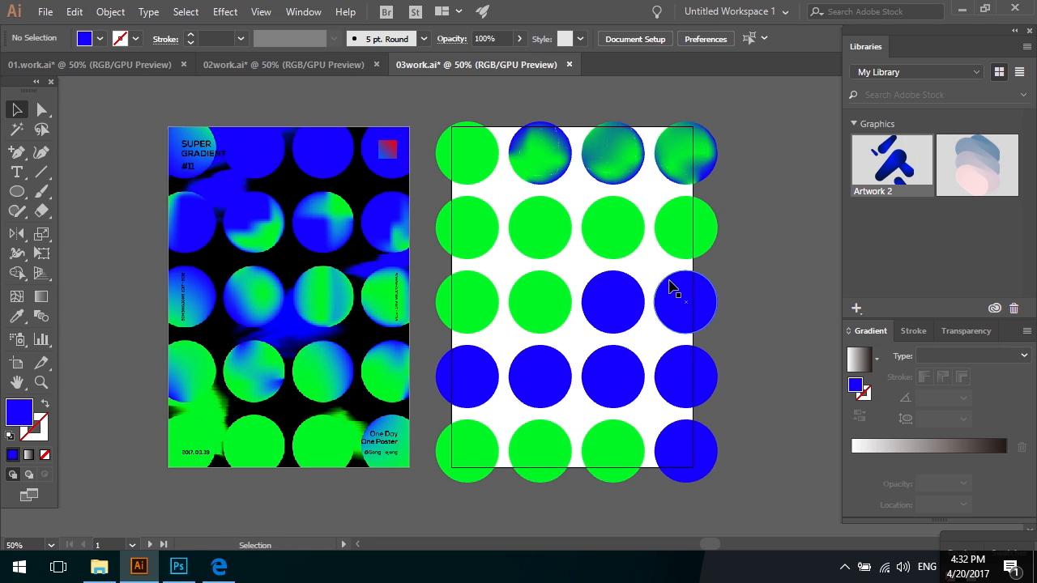
click(613, 238)
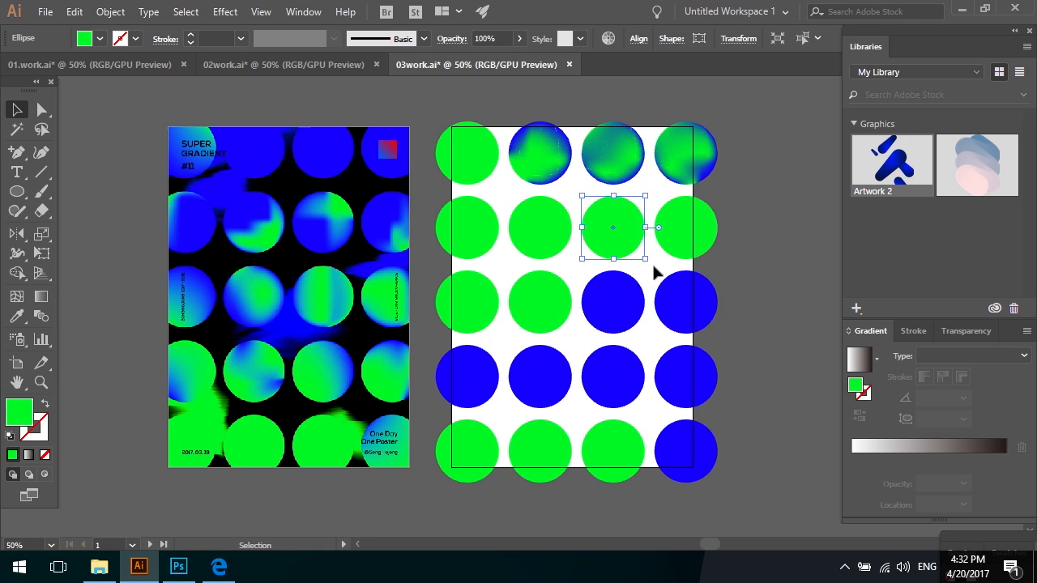
click(637, 296)
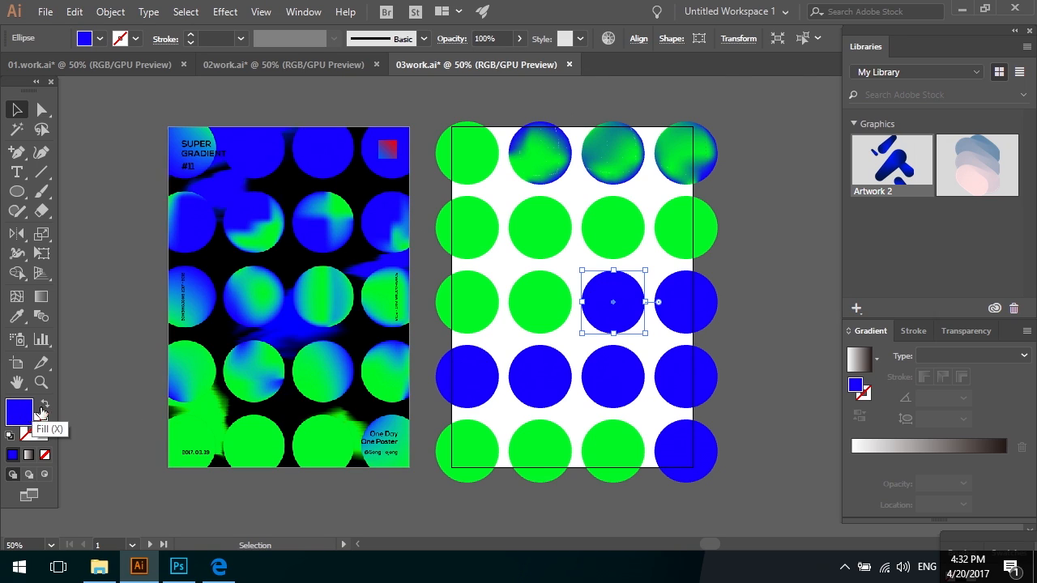
click(130, 268)
click(16, 296)
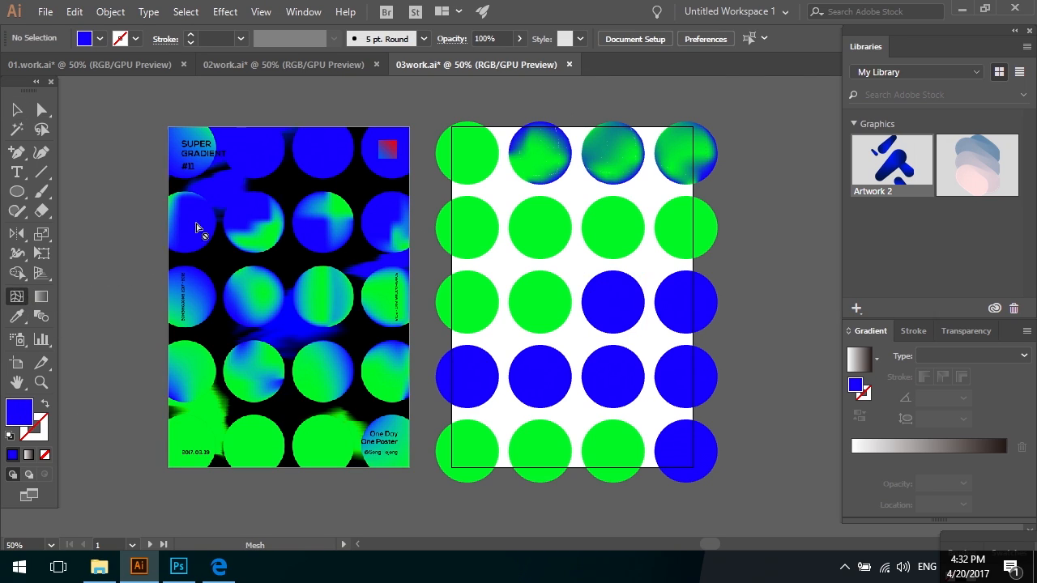
click(454, 127)
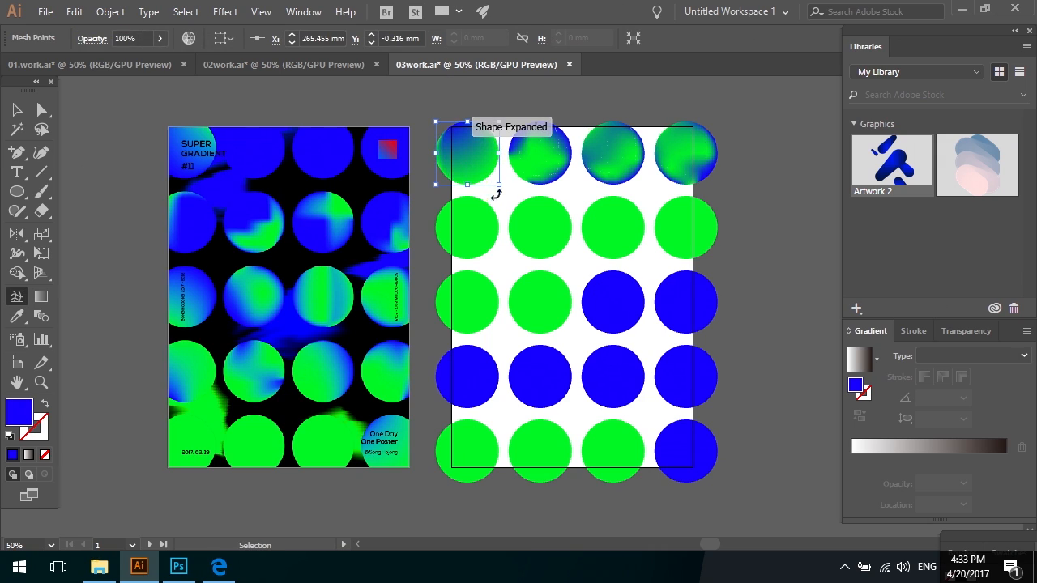
key(ctrl+z)
- Recolour the top row's three gradient mesh circles solid blue by sampling the fourth circle in the third row
key(v)
drag(516, 113, 706, 162)
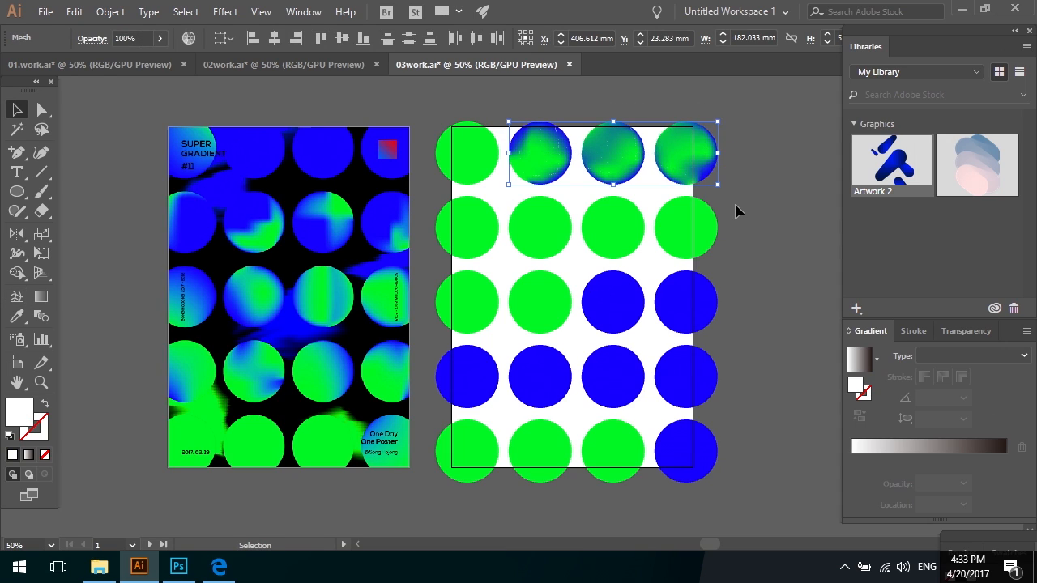
key(i)
click(703, 299)
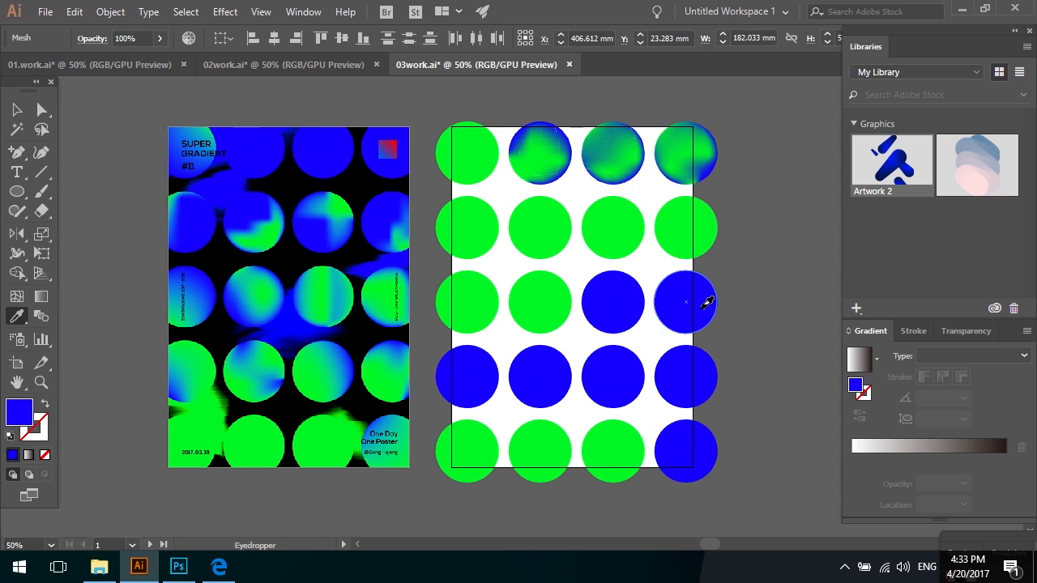
key(v)
click(751, 261)
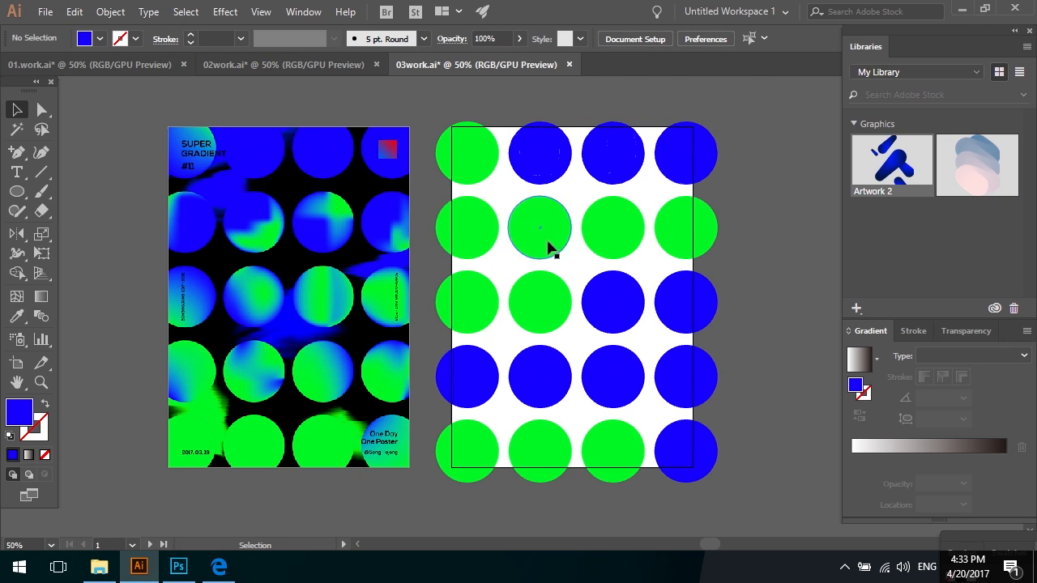
- Add blue gradient mesh points to the top row's first circle near its left, bottom and right edges
click(17, 297)
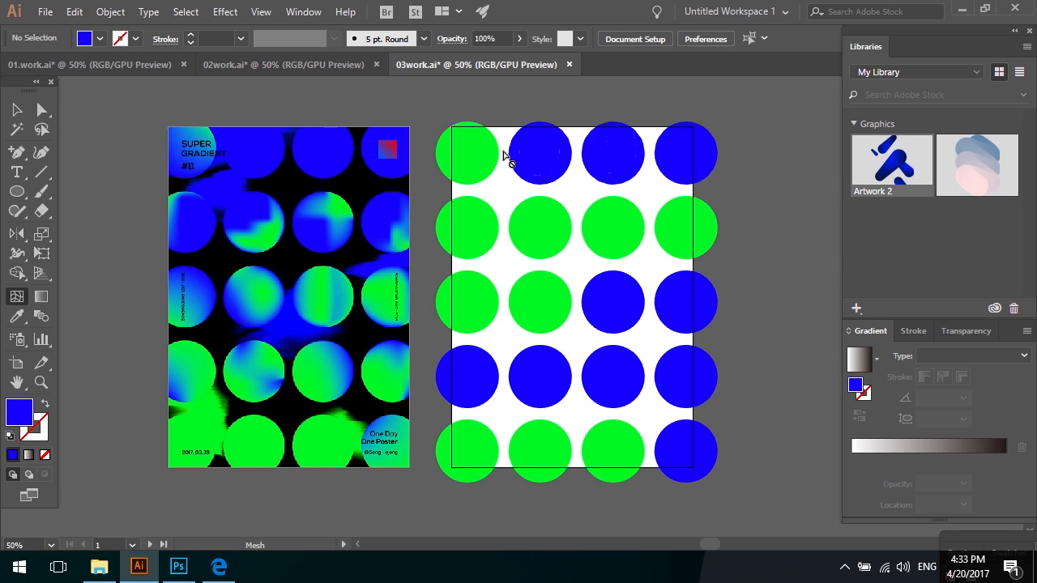
click(454, 168)
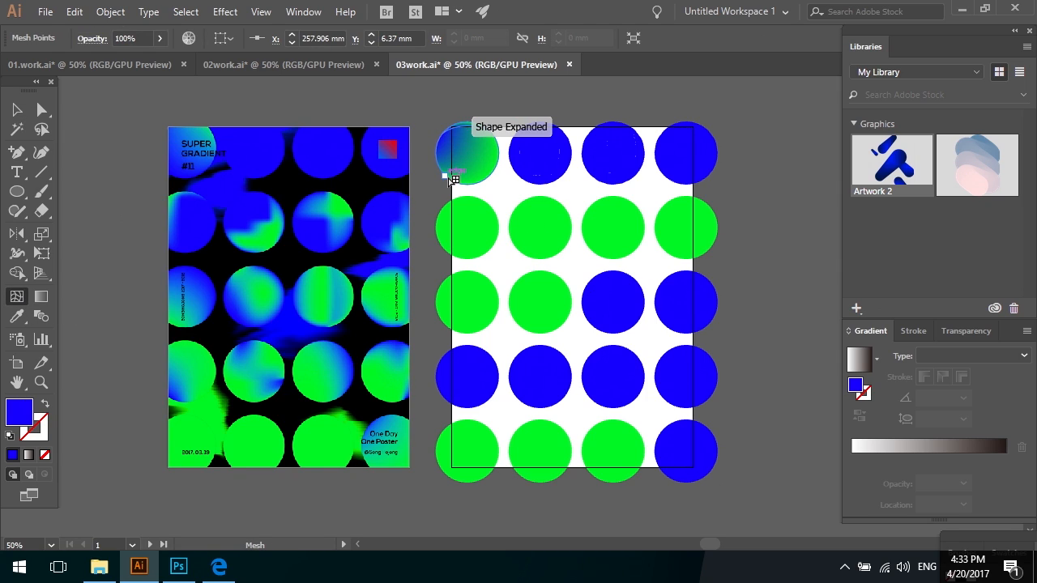
click(458, 181)
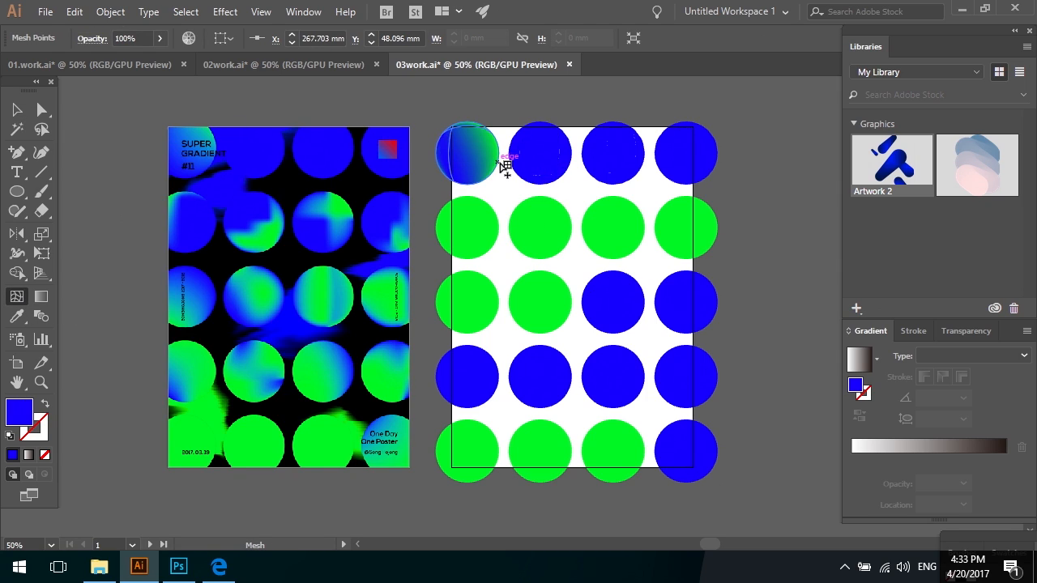
click(498, 162)
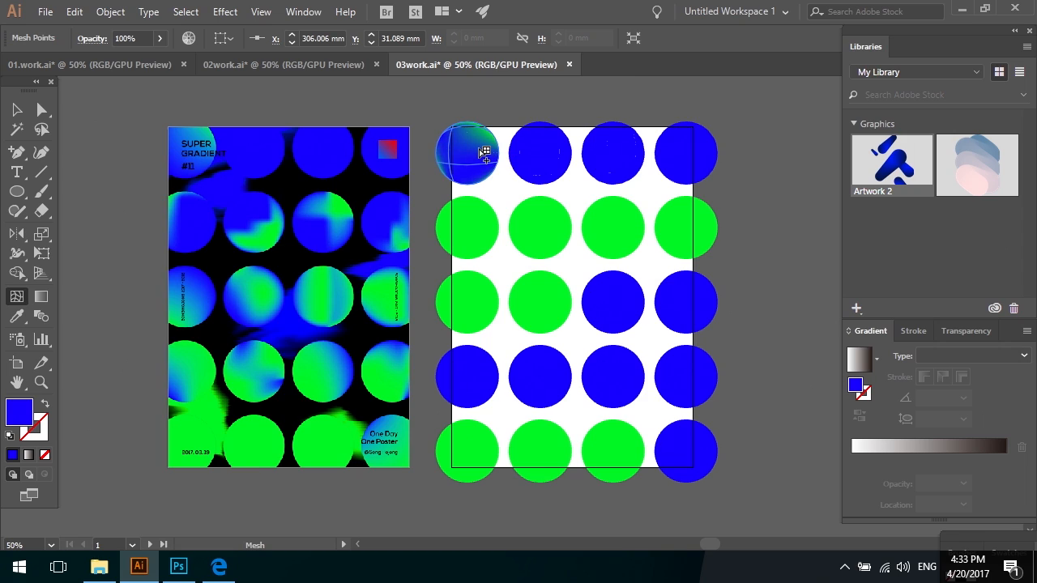
- Add blue gradient mesh points to the first and second green circles of the second row
click(480, 213)
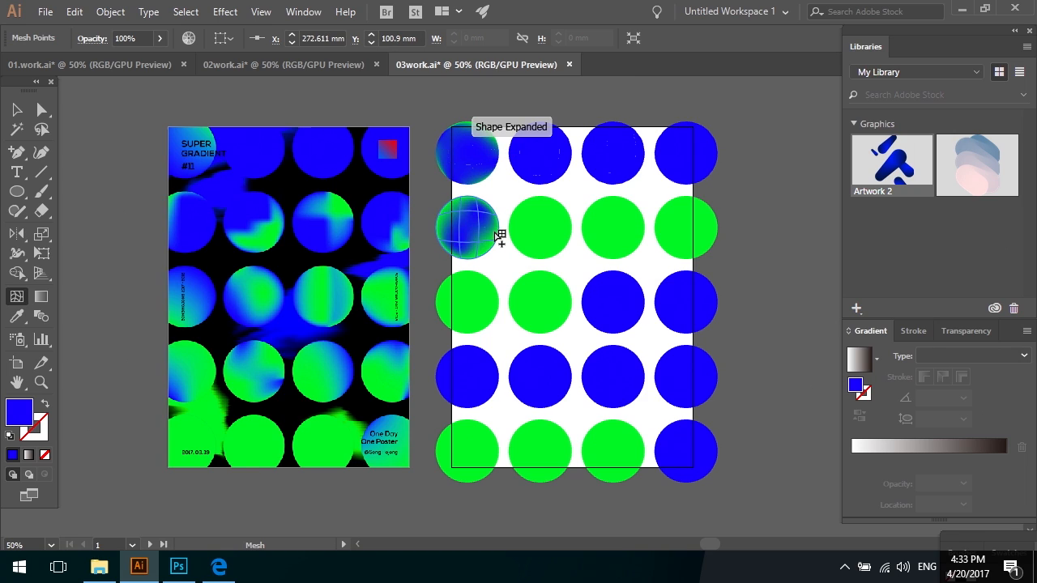
click(533, 216)
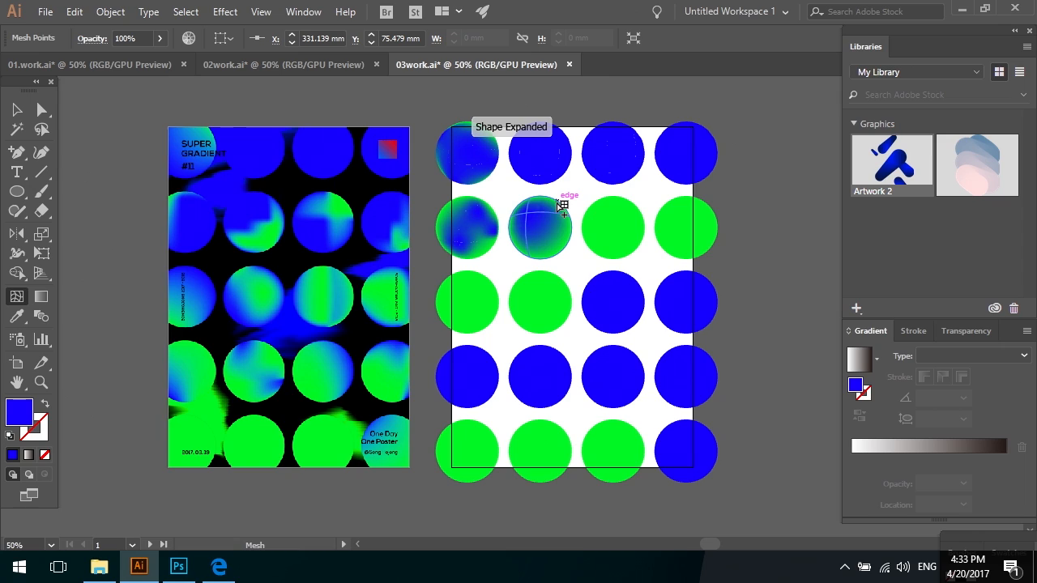
click(512, 239)
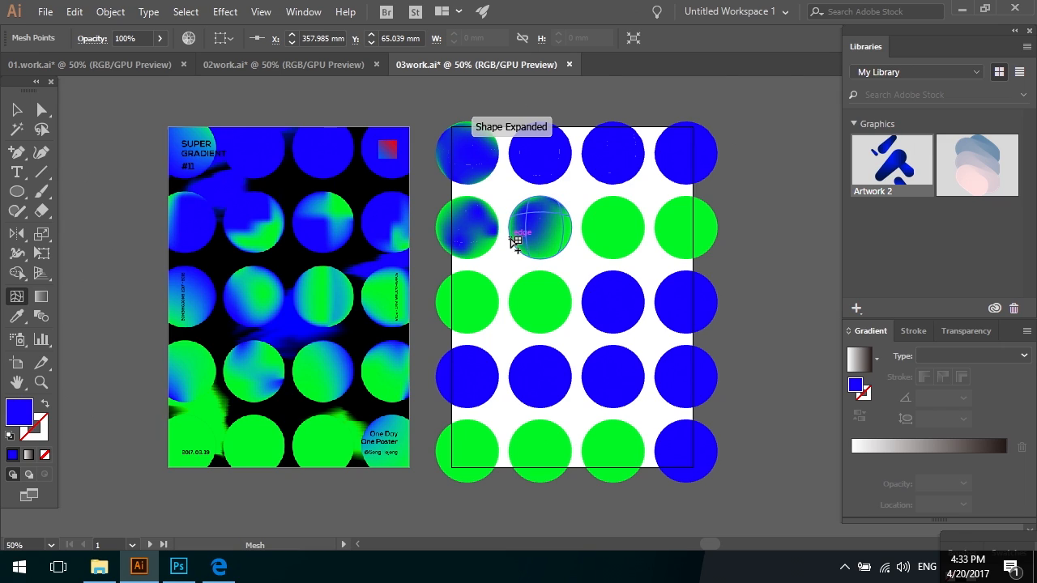
- Add blue gradient mesh points to the second row's third circle near its left, bottom and right edges, and deselect it
click(590, 219)
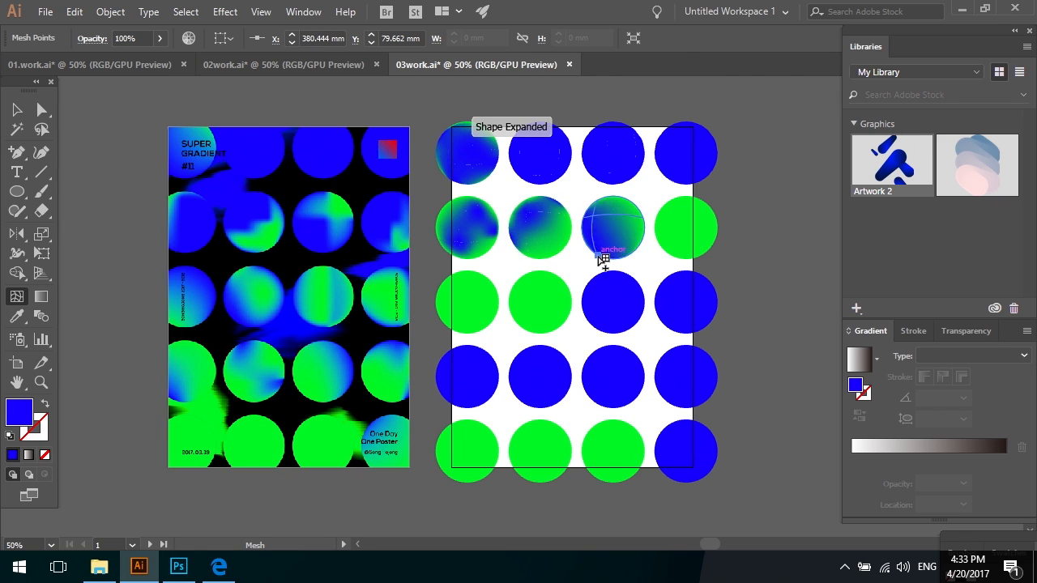
click(599, 258)
click(644, 246)
key(a)
click(649, 267)
key(space)
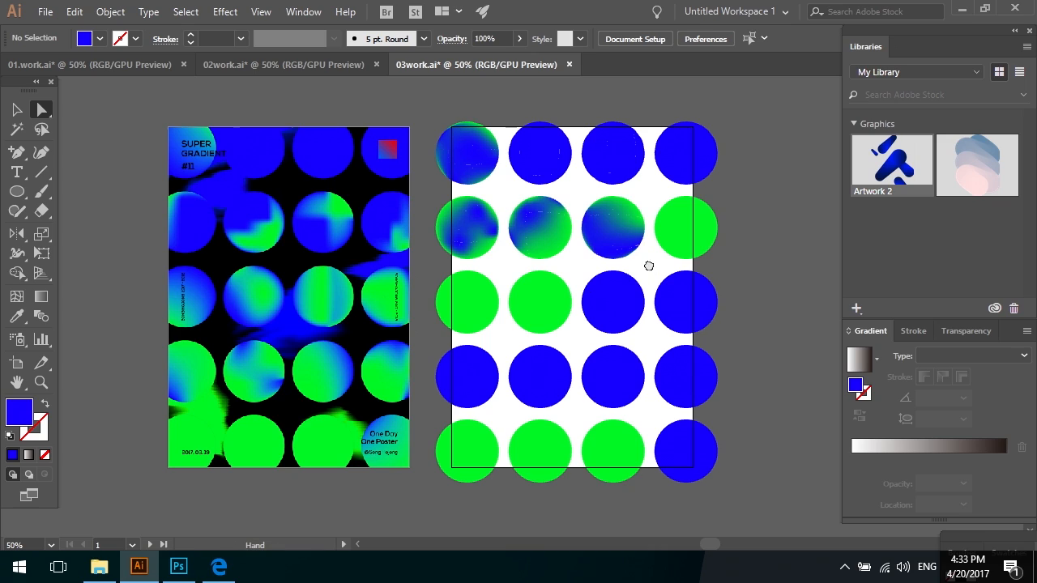
drag(649, 265, 620, 266)
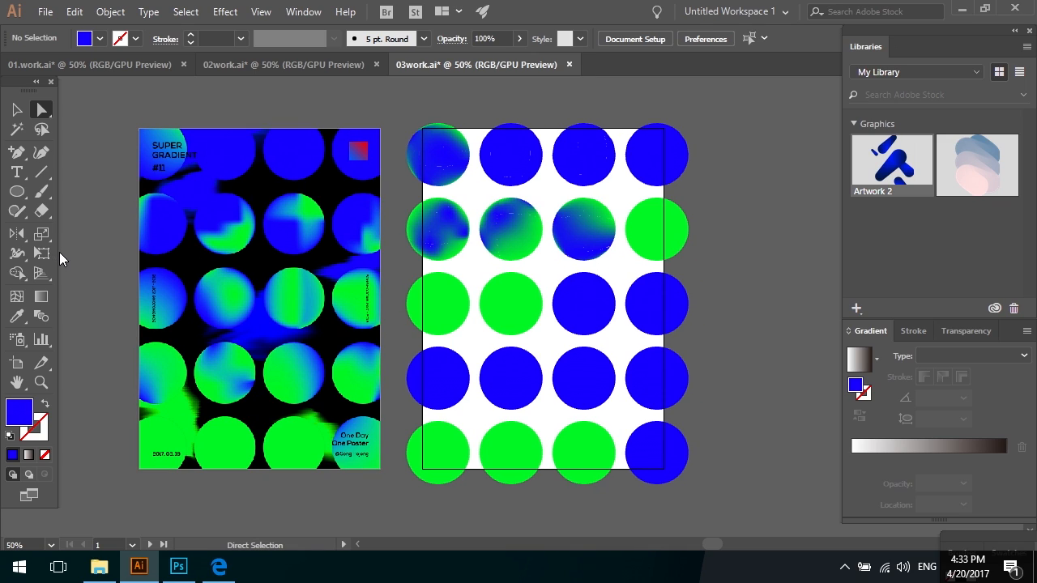
- Add blue gradient mesh points to the upper part of the second row's fourth circle and deselect it
click(31, 292)
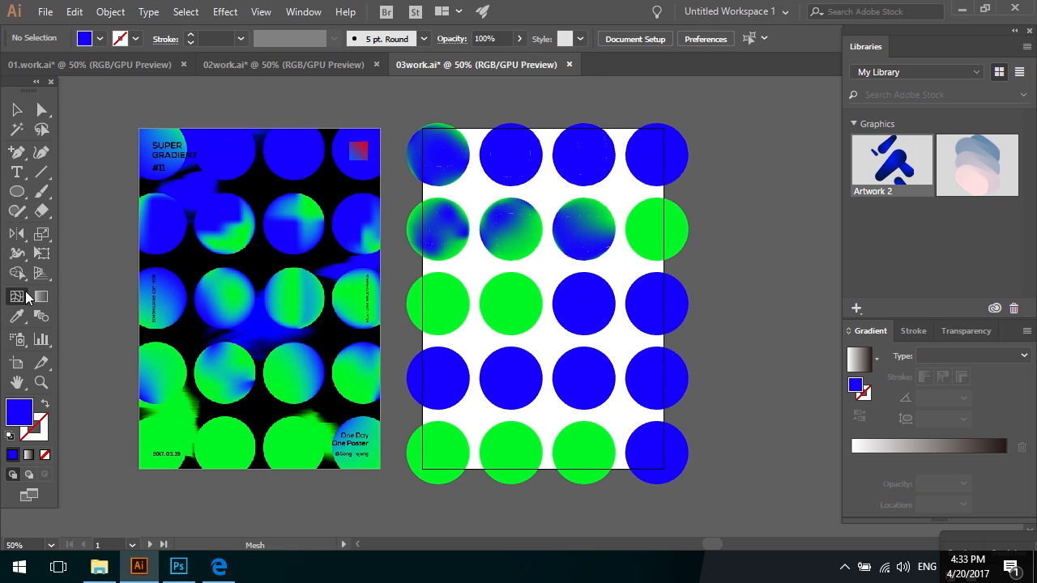
click(639, 215)
click(683, 213)
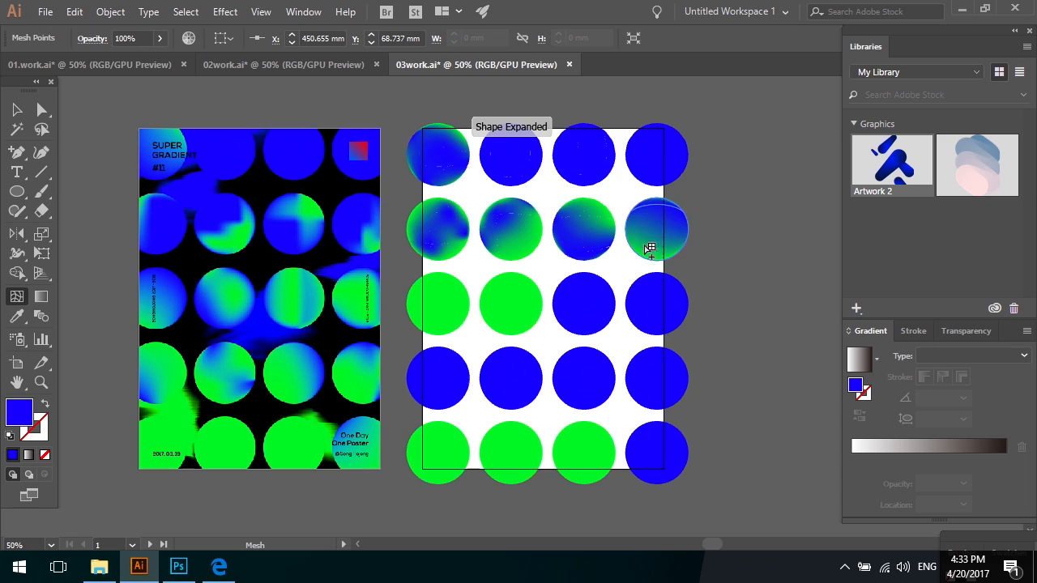
key(a)
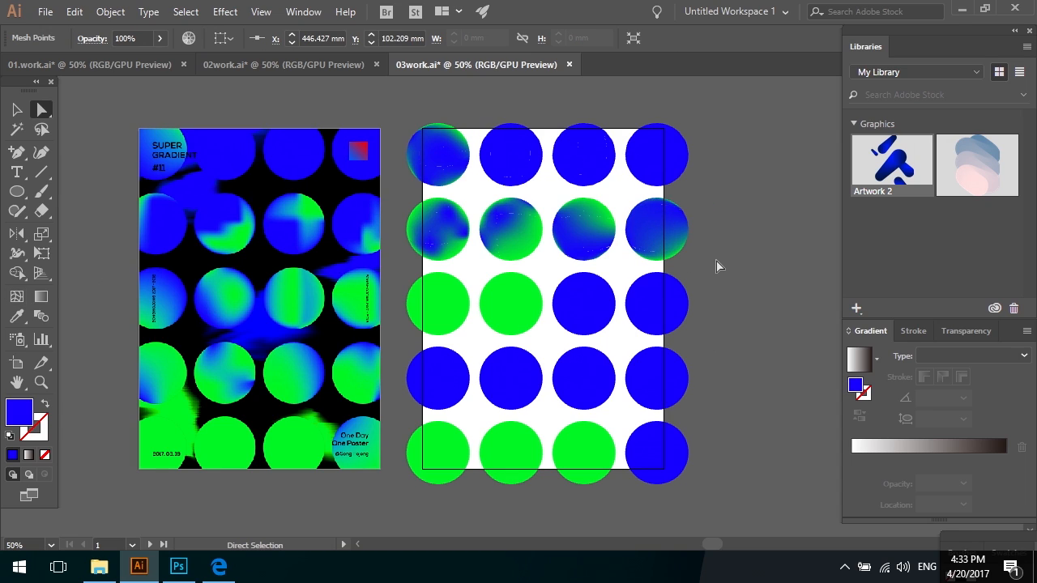
click(715, 267)
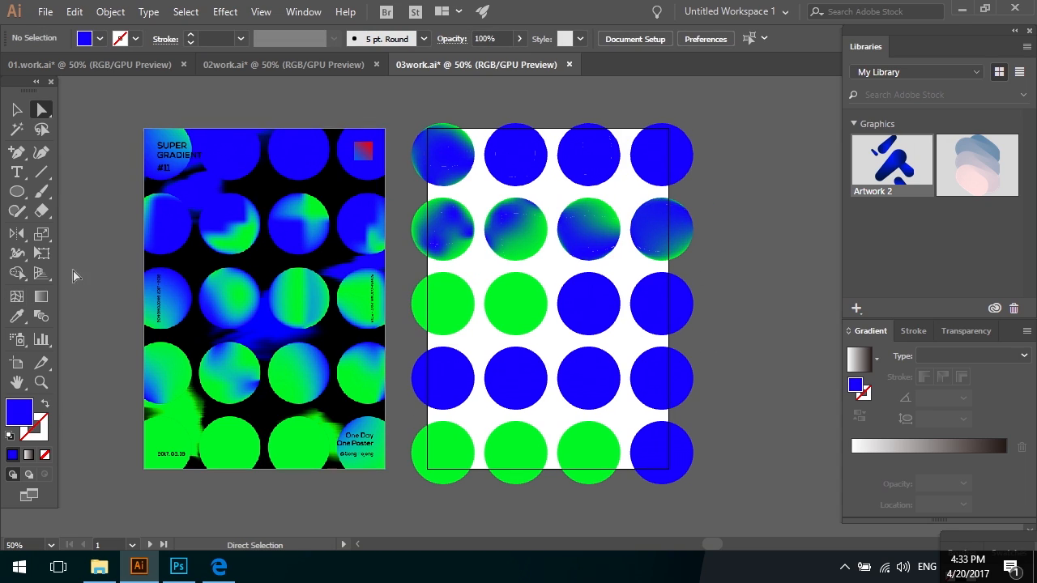
- Add blue gradient mesh points near the upper edge of the third row's first circle and deselect it
click(18, 297)
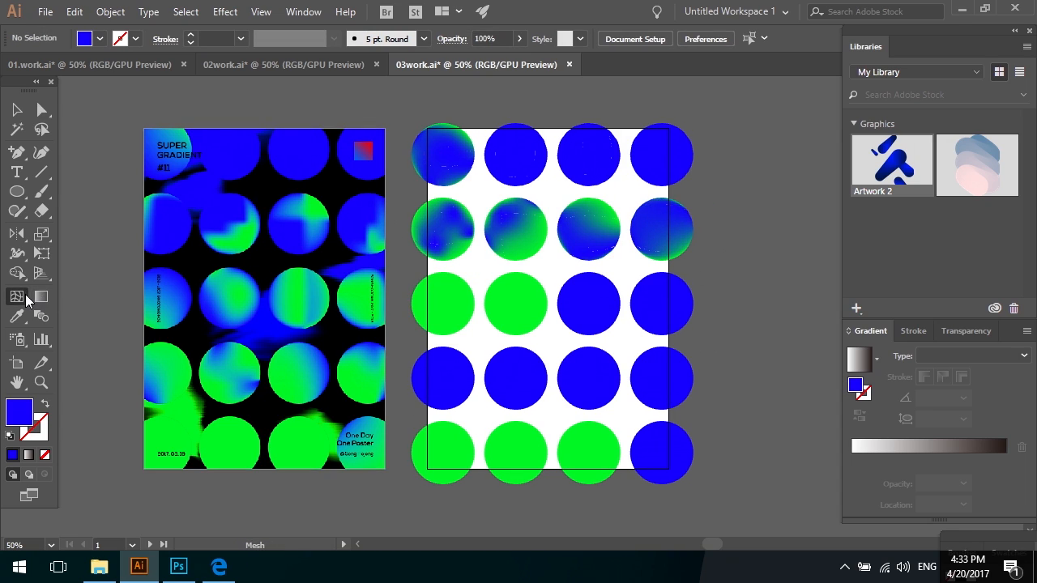
click(428, 282)
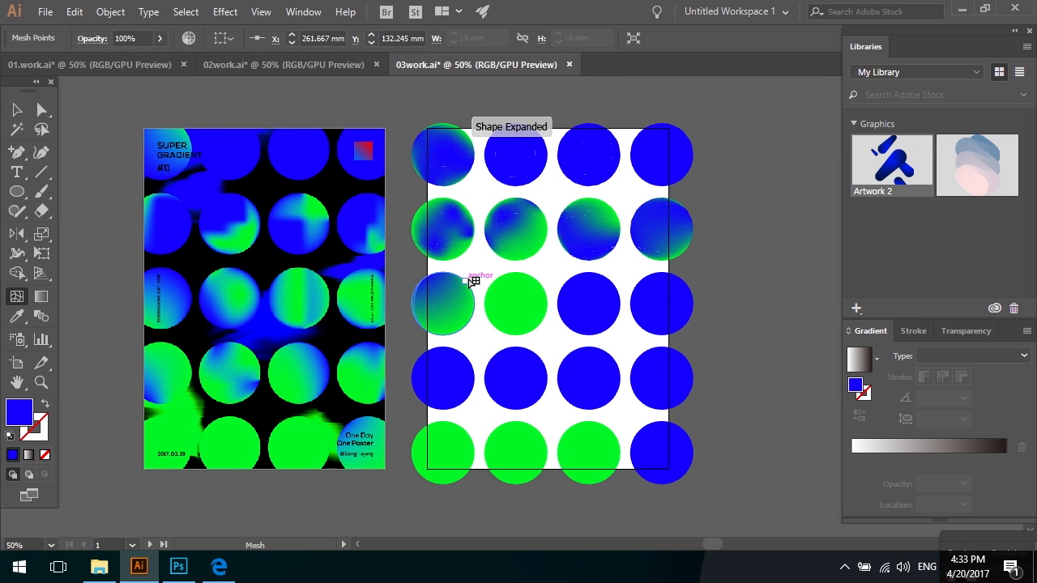
key(a)
click(477, 341)
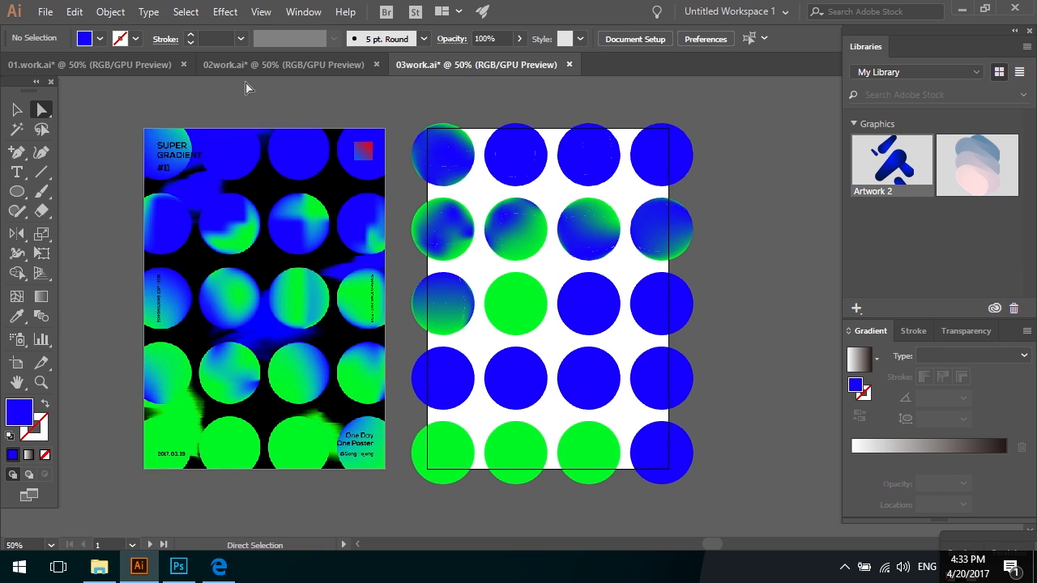
click(234, 14)
mouse_move(269, 105)
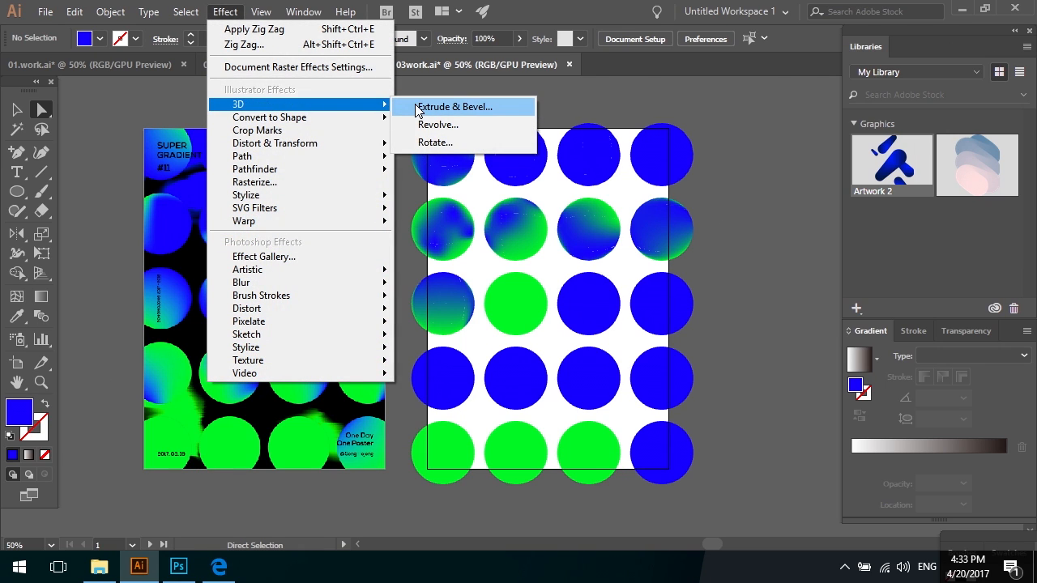
click(575, 105)
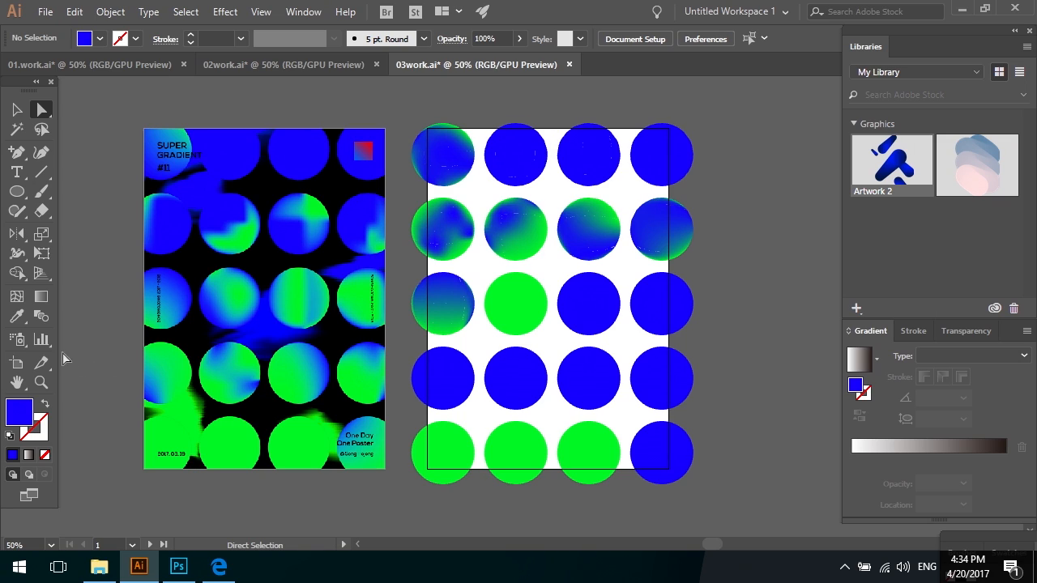
- Add blue gradient mesh points to the third row's second circle, starting at its left edge, and deselect it
click(16, 296)
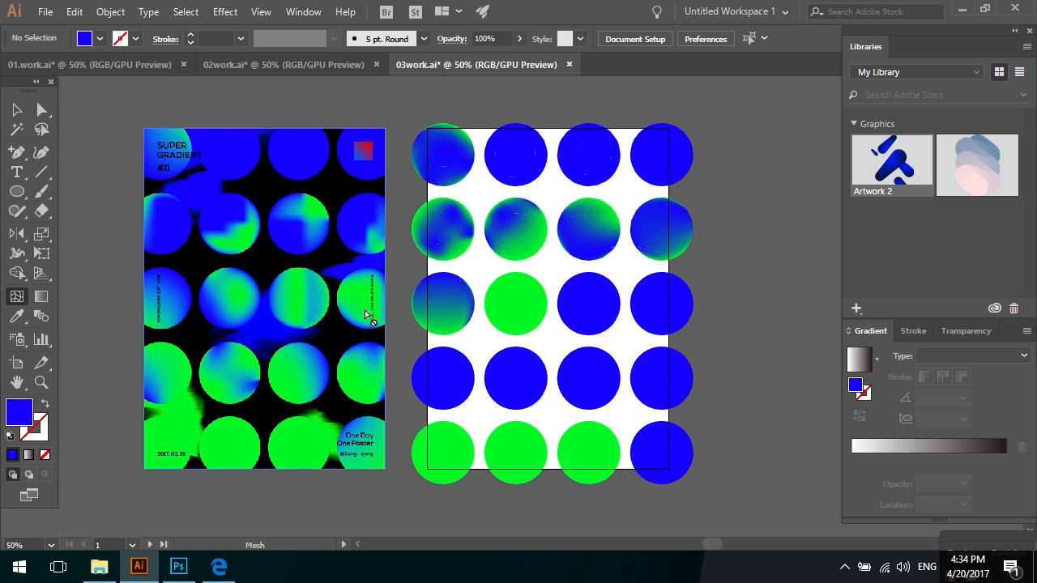
click(491, 297)
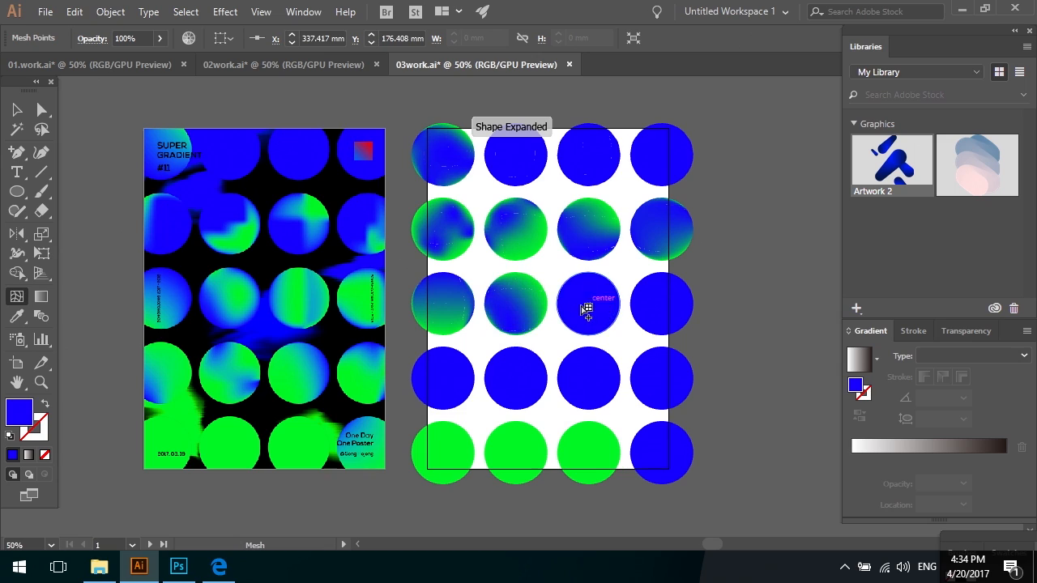
key(v)
click(556, 351)
- Make green the current fill colour by picking it up from the bottom row's third circle, leaving nothing selected
key(u)
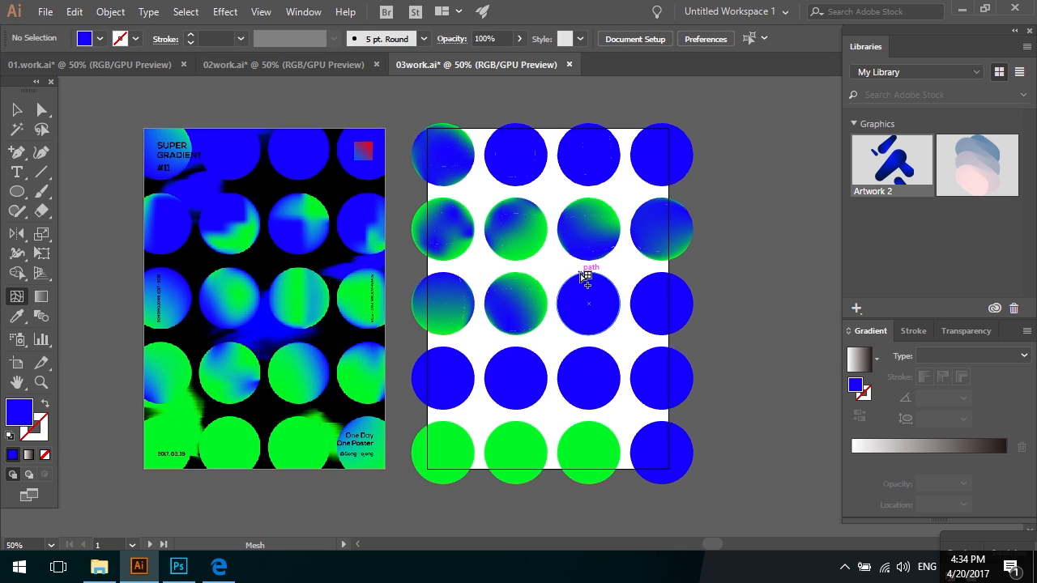
key(v)
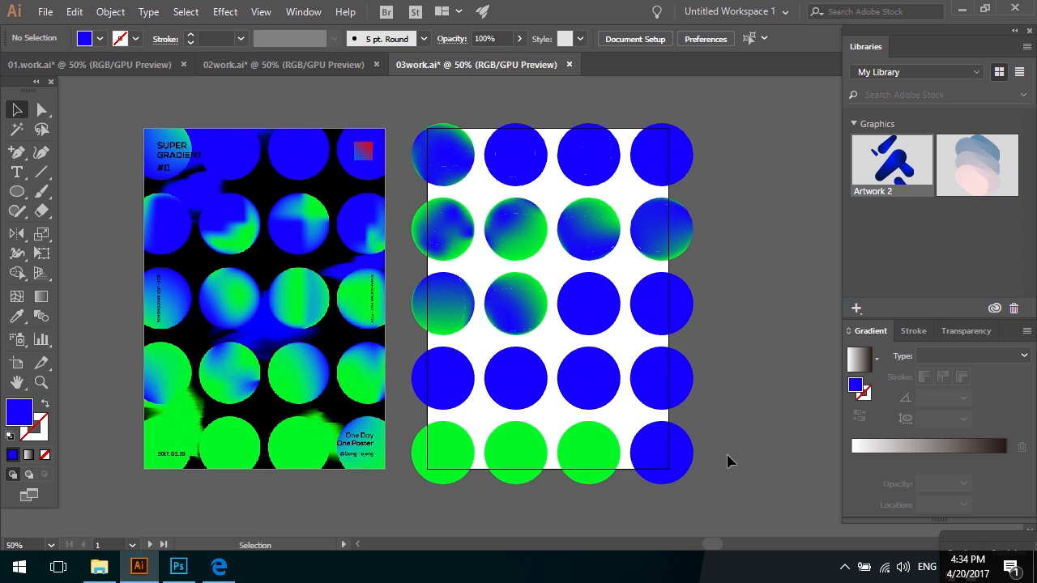
click(609, 451)
click(740, 445)
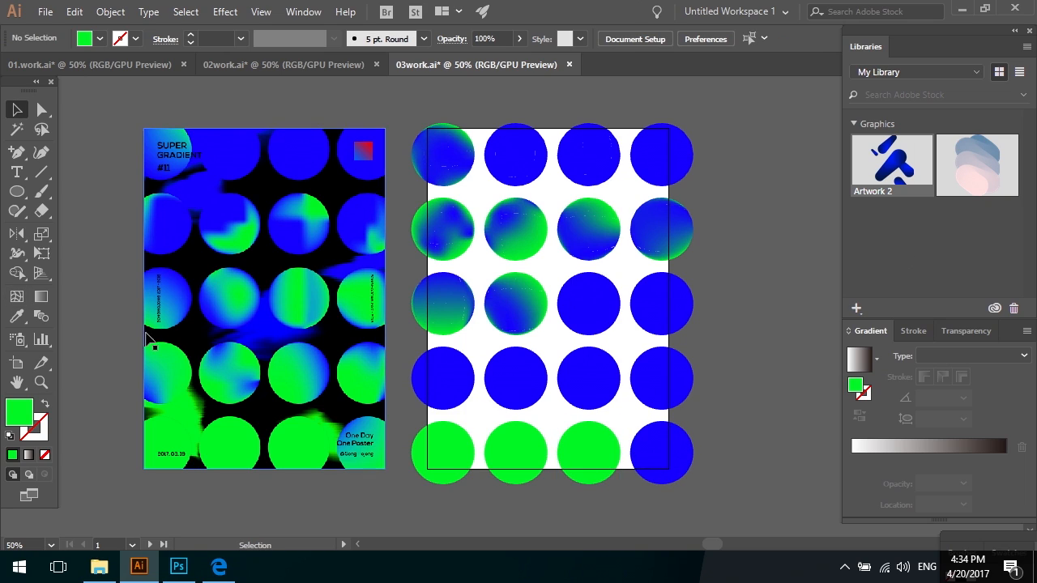
- Add green gradient mesh points to the blue fourth circles of the bottom row and the fourth row
click(17, 296)
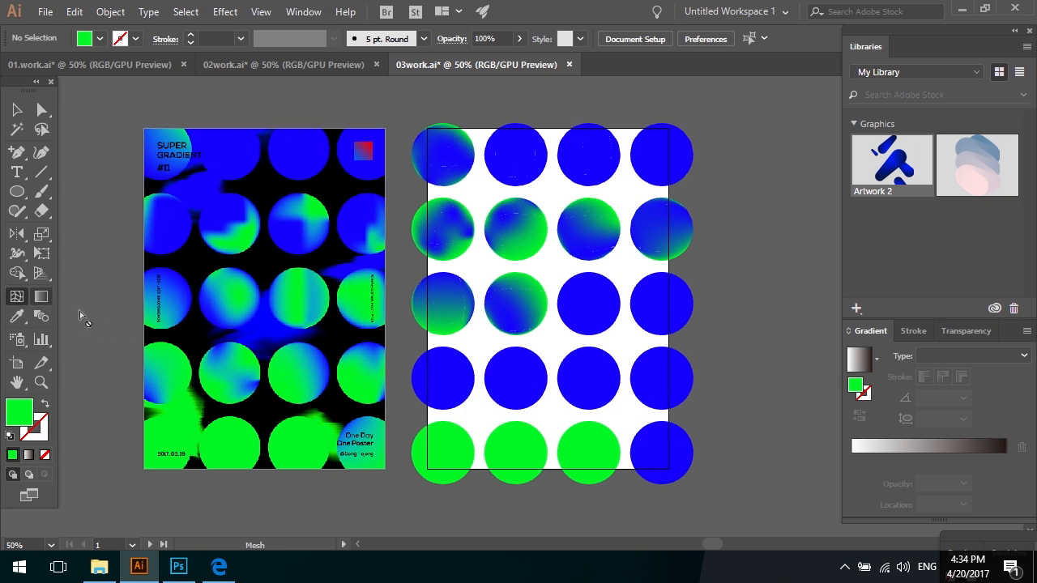
click(649, 485)
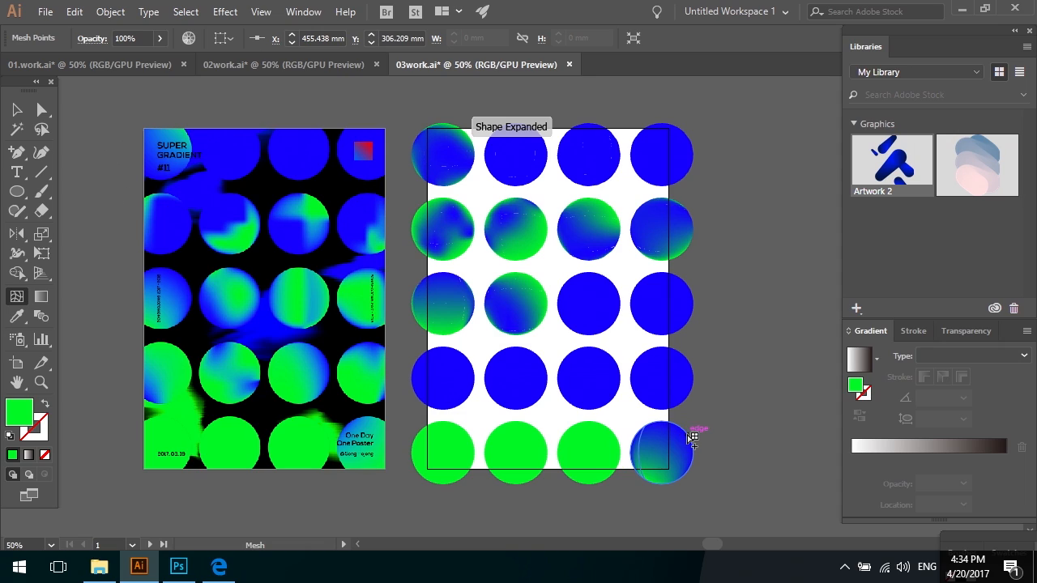
click(690, 437)
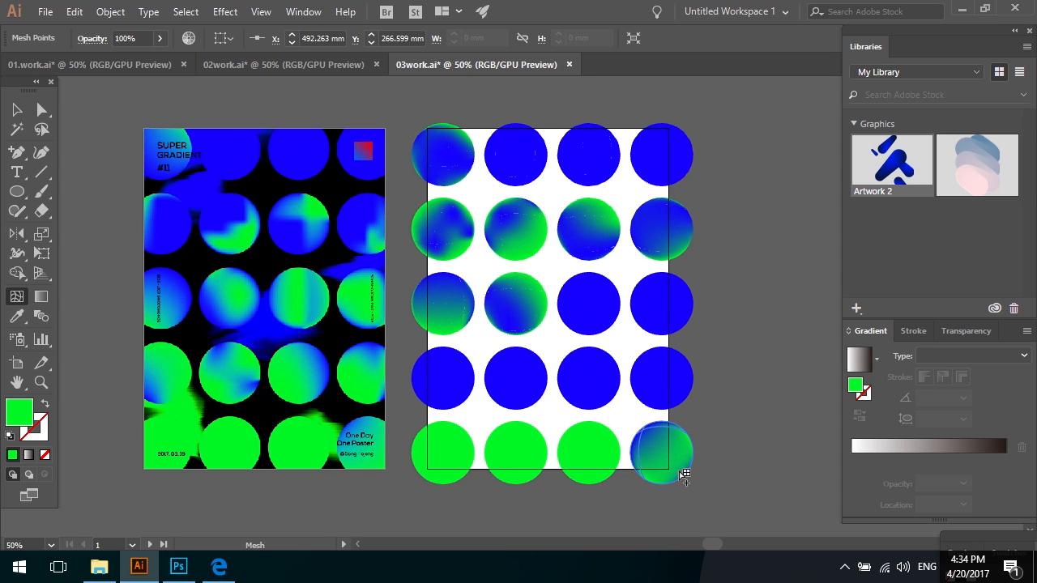
click(650, 445)
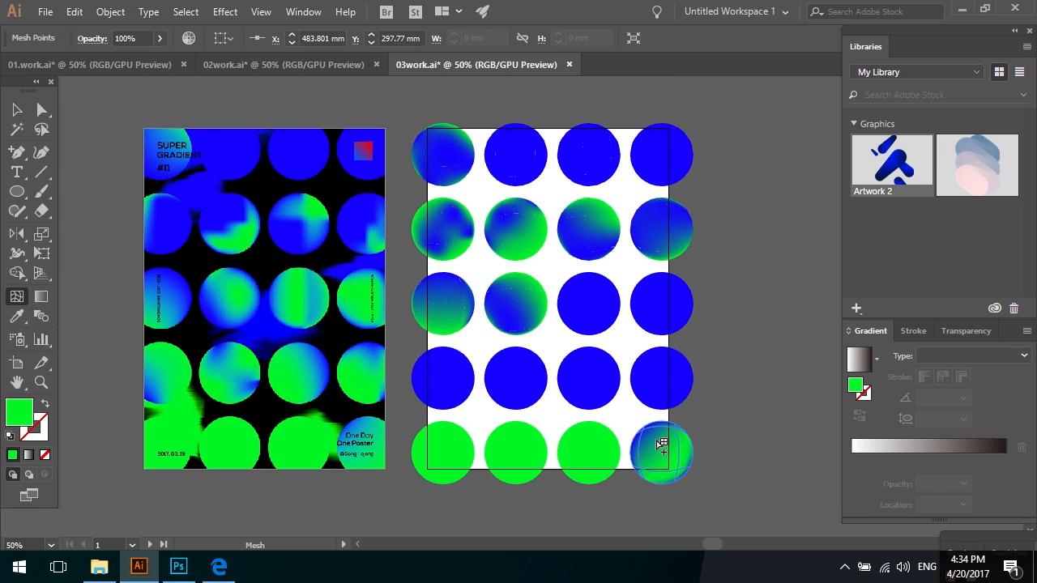
click(640, 368)
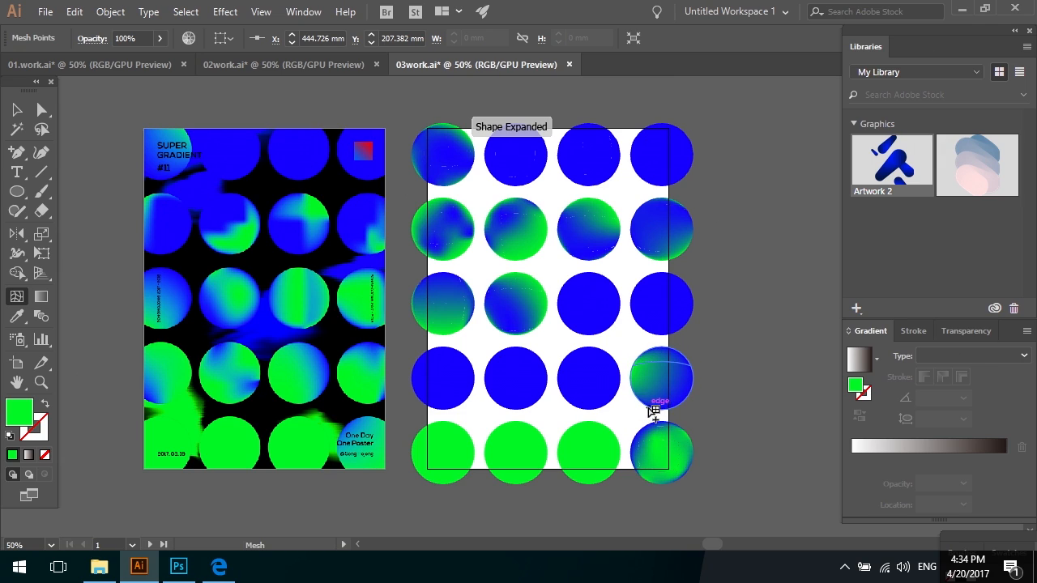
click(681, 392)
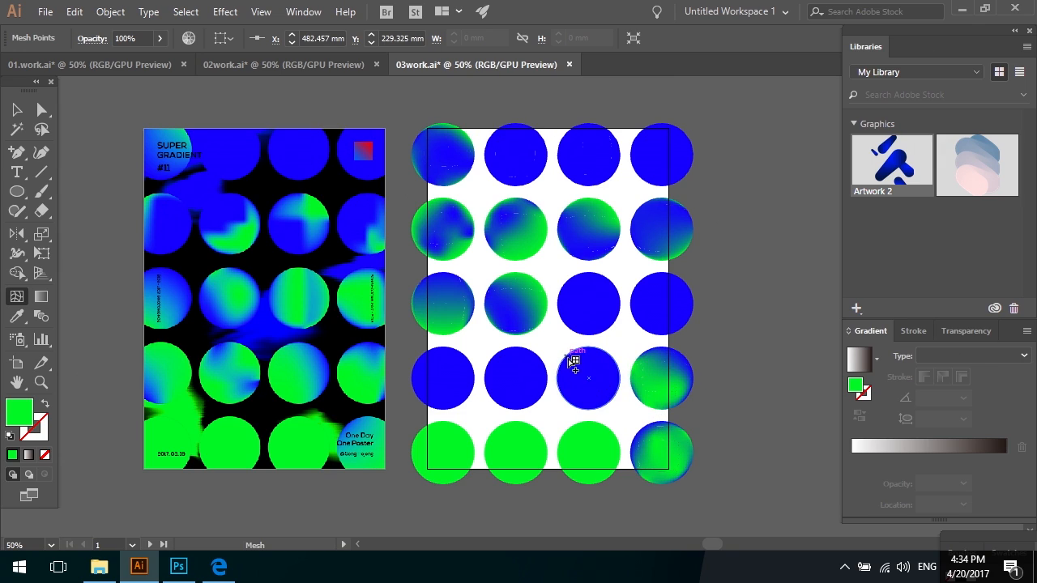
- Add green gradient mesh points to the fourth row's third and second circles, and deselect them
click(574, 384)
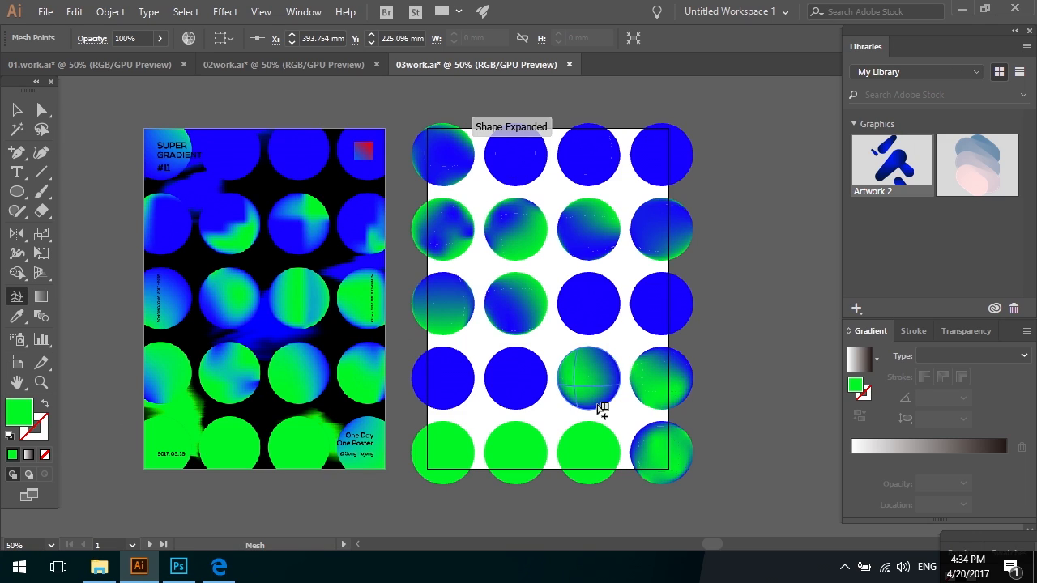
click(518, 389)
click(534, 384)
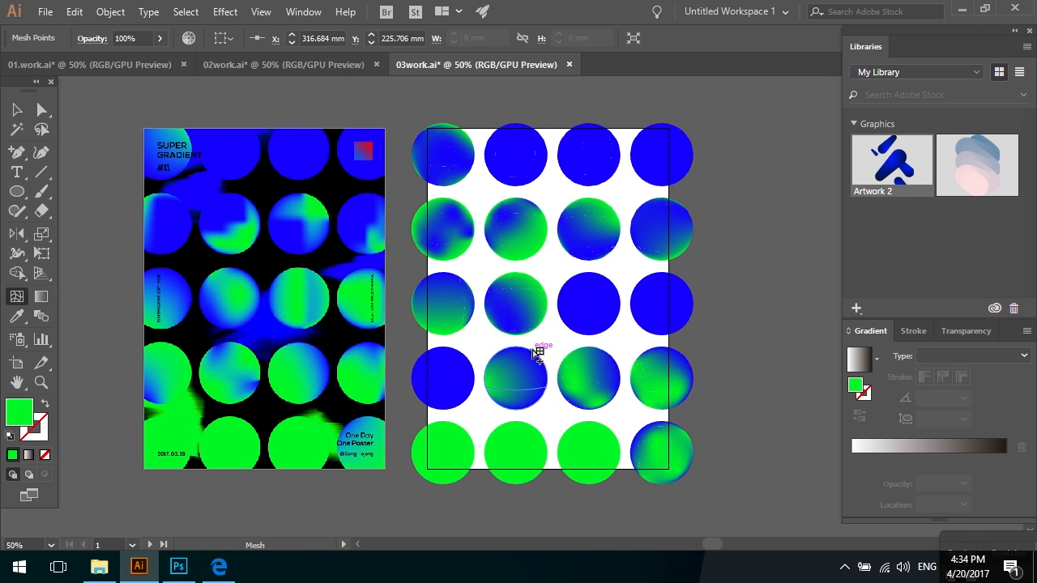
click(537, 354)
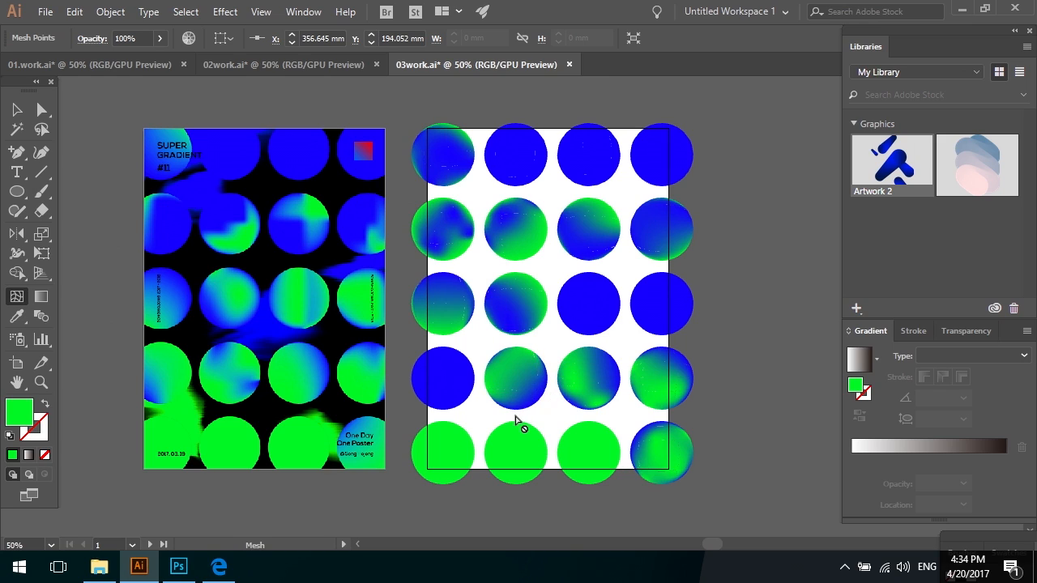
click(528, 409)
ctrl+click(479, 413)
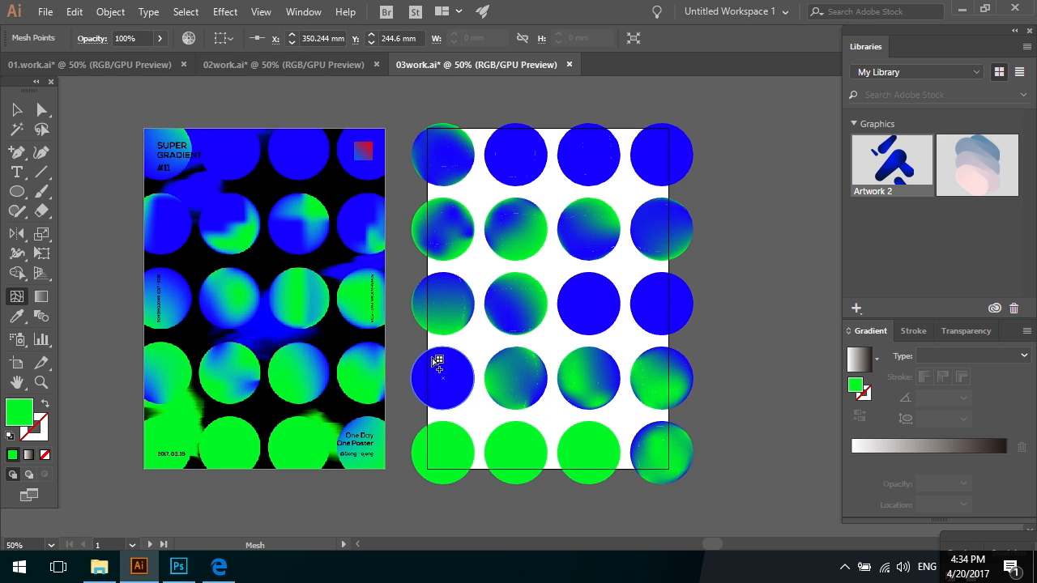
- Add green gradient mesh points near the upper-left and lower-right of the fourth row's first circle, leaving nothing selected
click(424, 364)
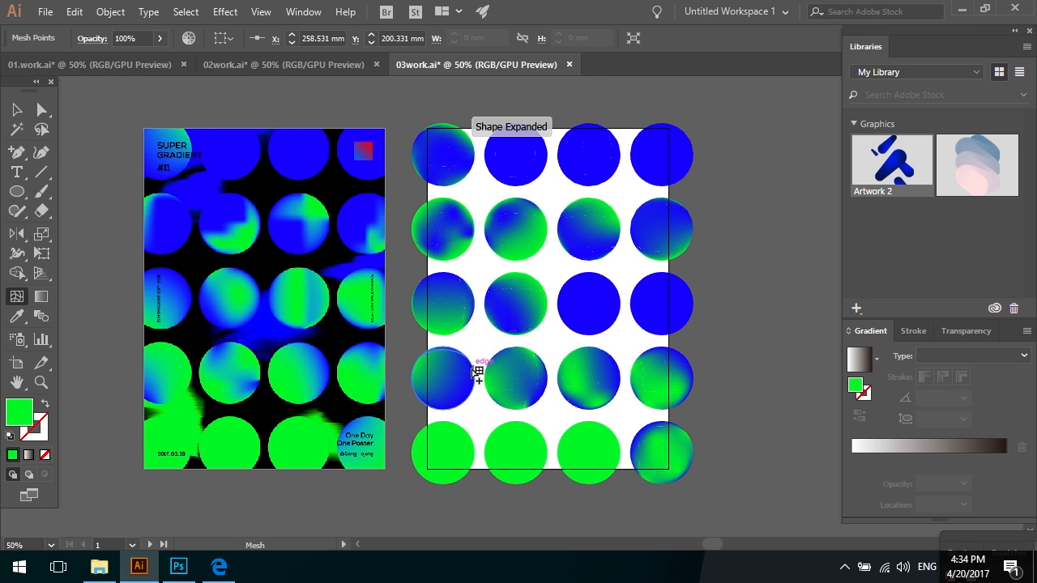
click(460, 406)
key(a)
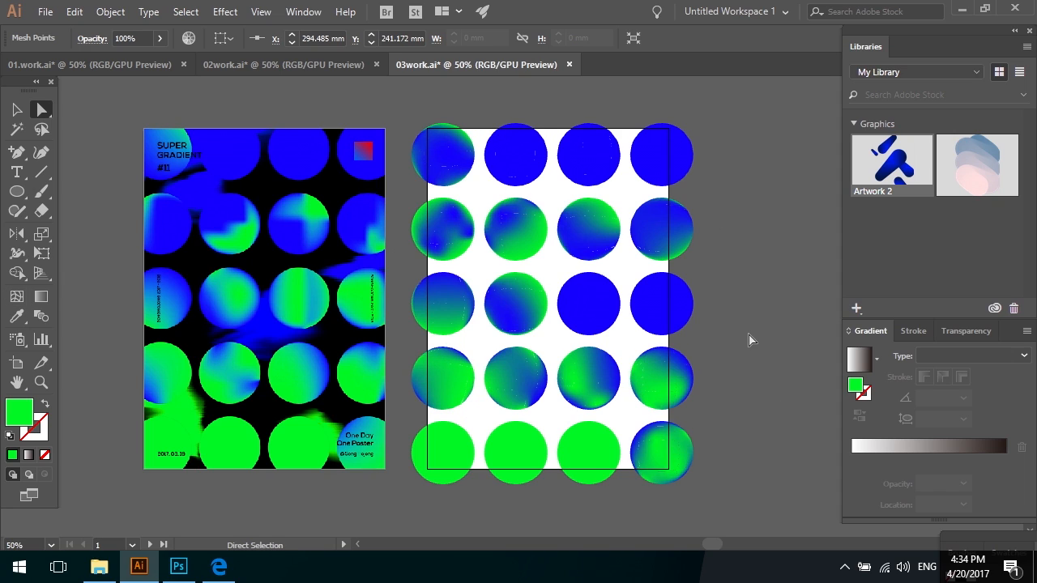
click(751, 340)
key(v)
drag(723, 332, 666, 334)
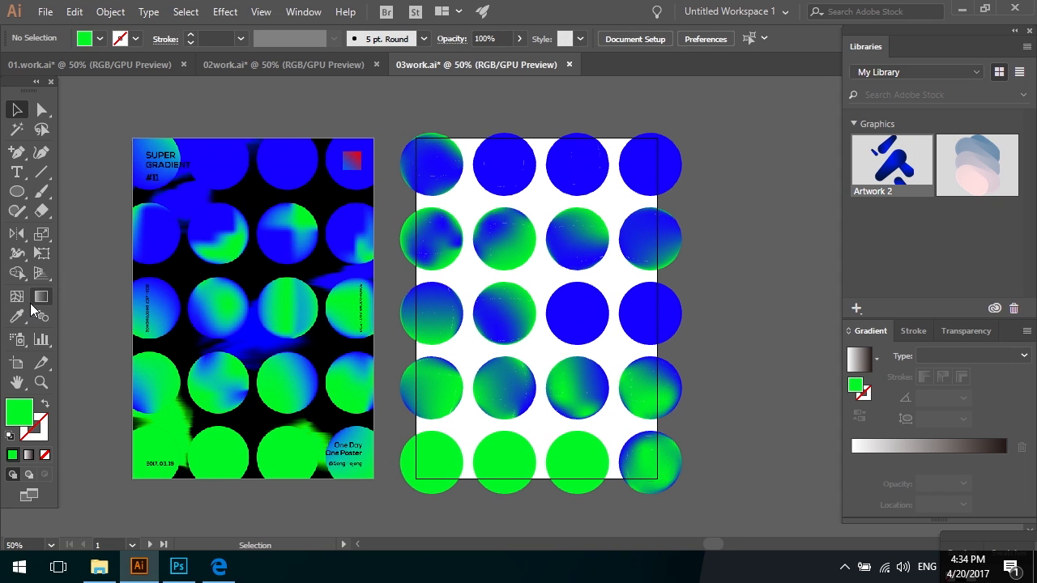
- Add green gradient mesh points to the third row's blue fourth and third circles
click(17, 296)
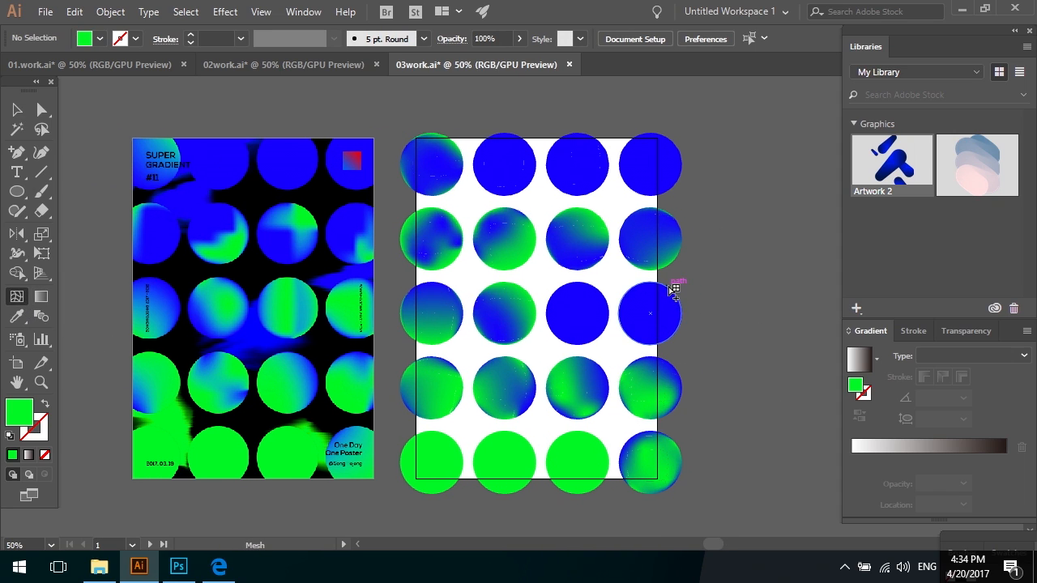
click(674, 298)
click(735, 362)
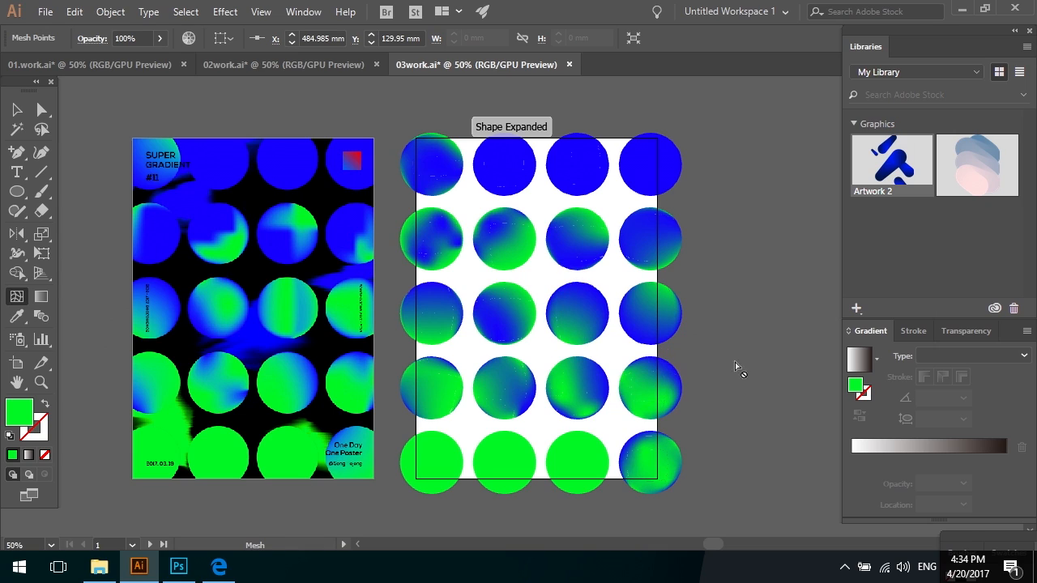
- Add the entire circle grid to My Library as a graphic and deselect it
key(v)
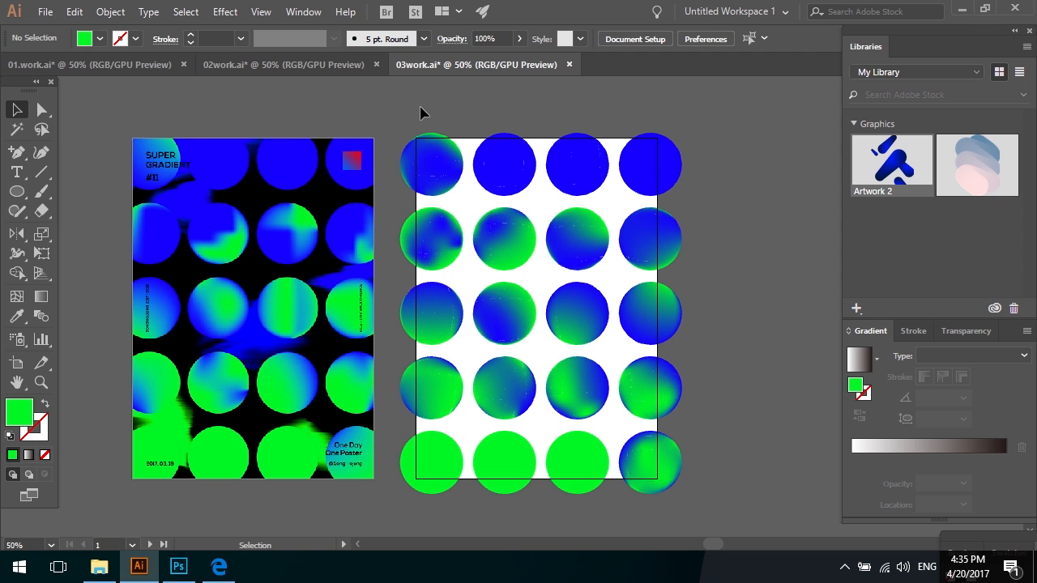
drag(755, 475, 923, 241)
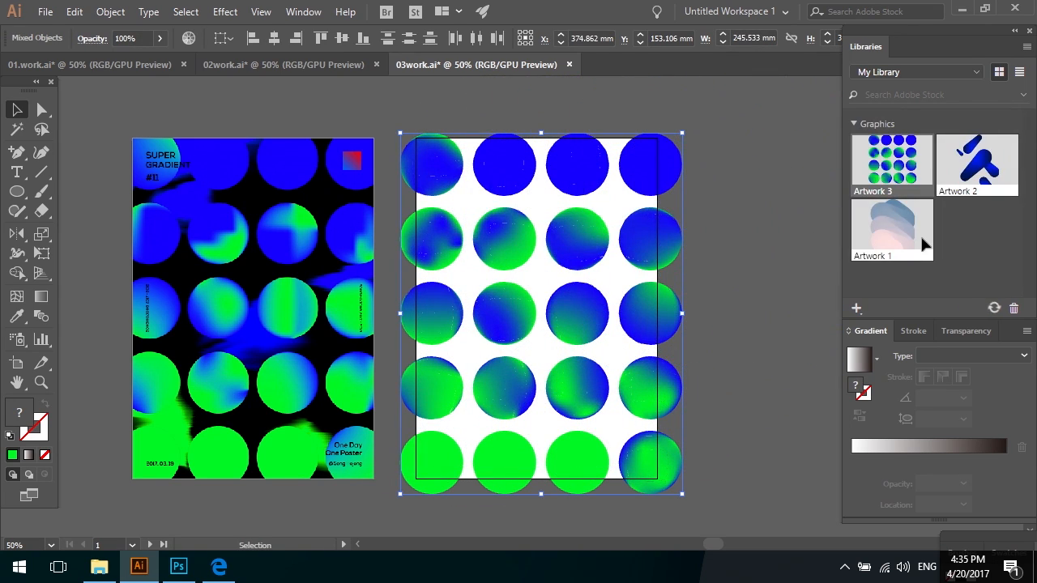
click(750, 285)
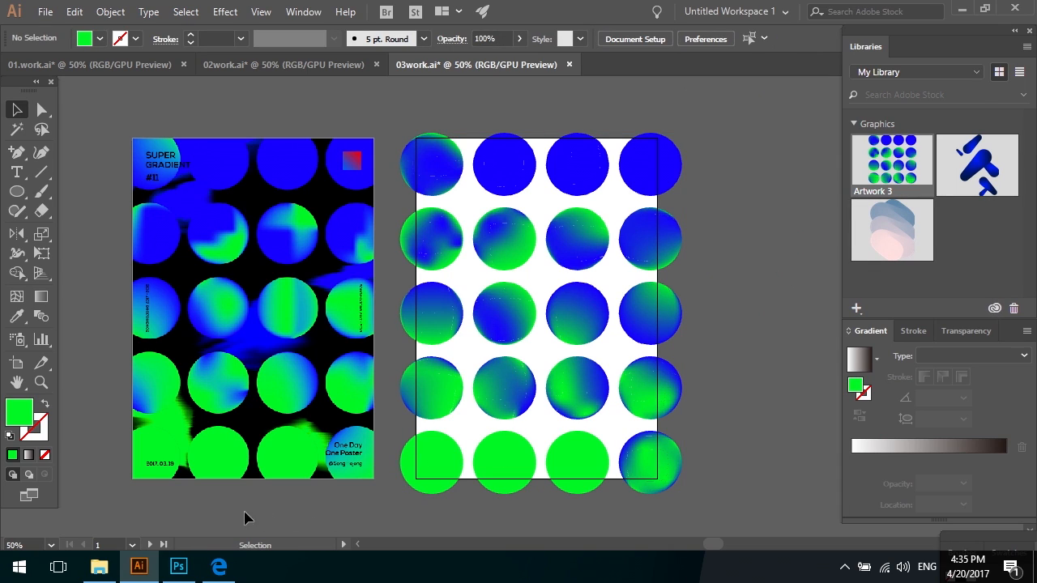
- Examine the gradient spheres and backgrounds of the #18 and #08 posters, and return to the #11 circle grid
scroll(761, 328, right, 6)
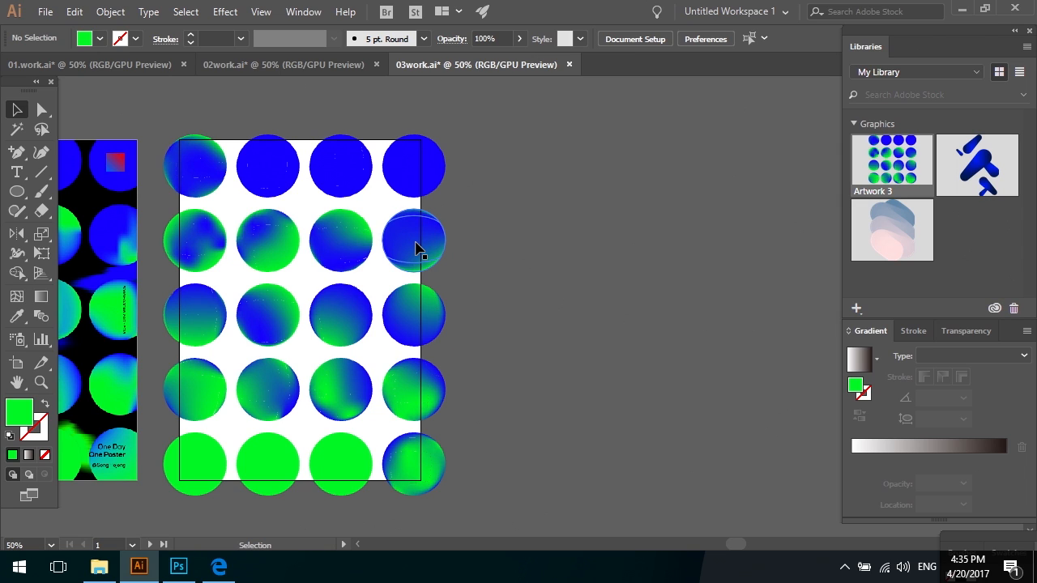
drag(729, 303, 424, 289)
drag(572, 299, 350, 297)
drag(645, 298, 560, 298)
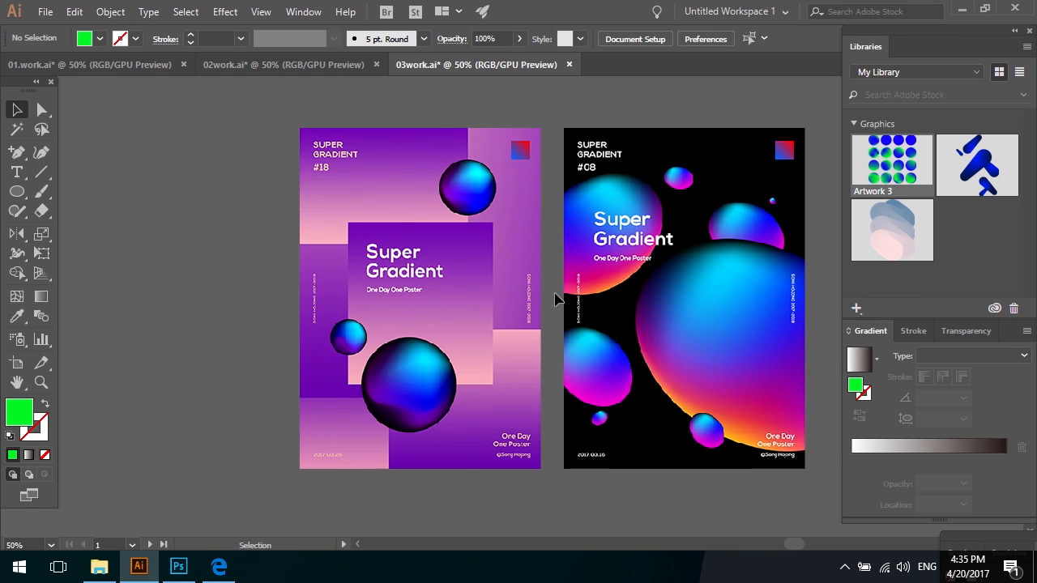
drag(556, 300, 541, 301)
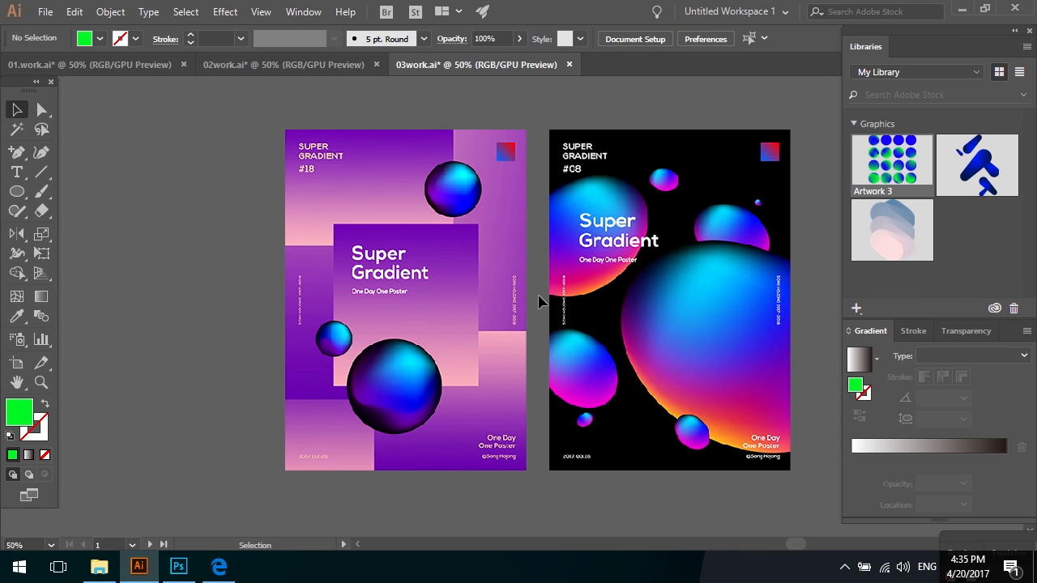
drag(484, 232, 475, 235)
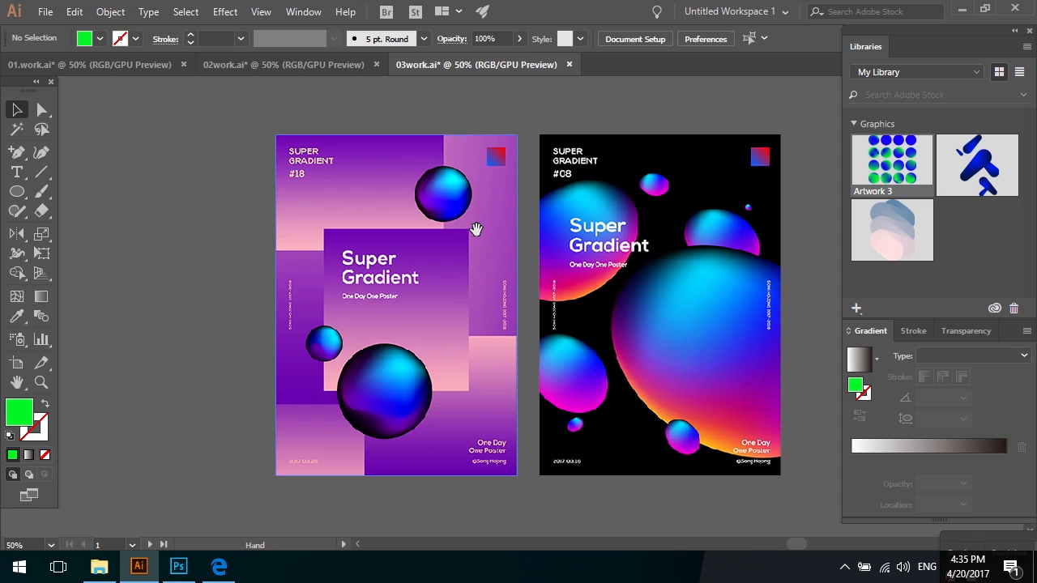
click(978, 357)
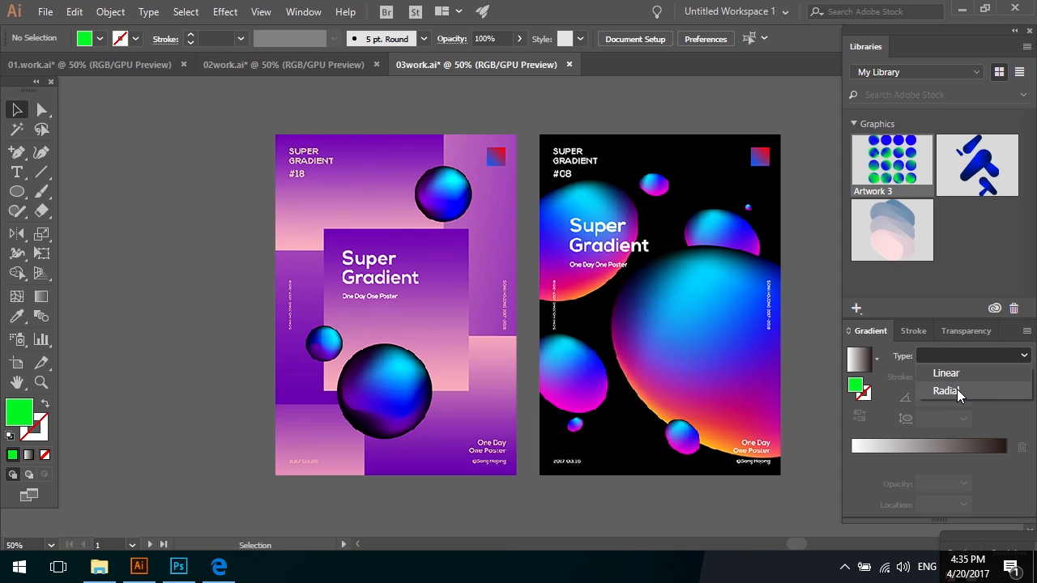
click(812, 340)
drag(814, 333, 804, 336)
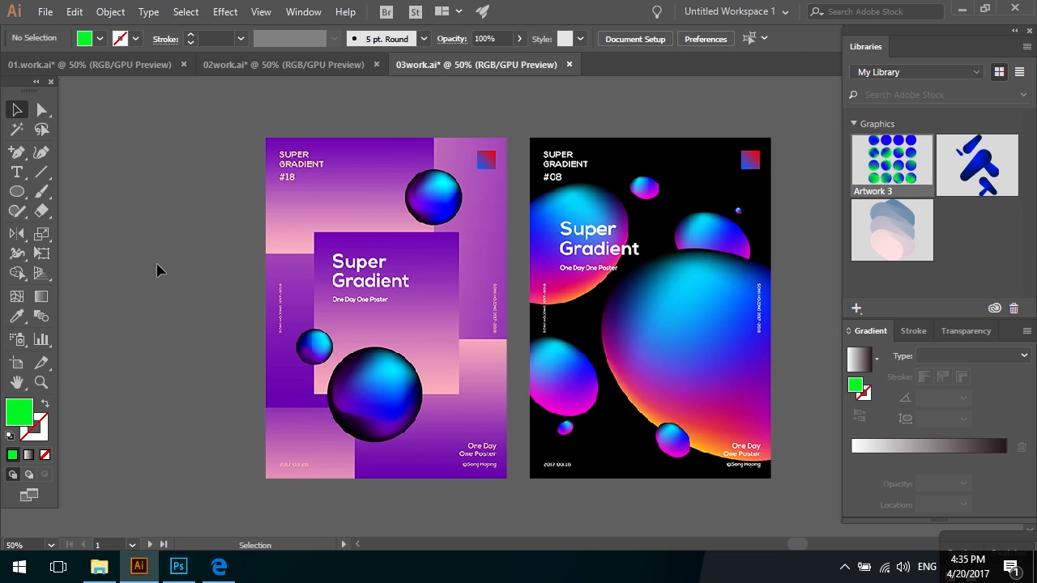
key(space)
drag(157, 268, 454, 243)
drag(273, 248, 645, 258)
key(space)
key(space)
key(space)
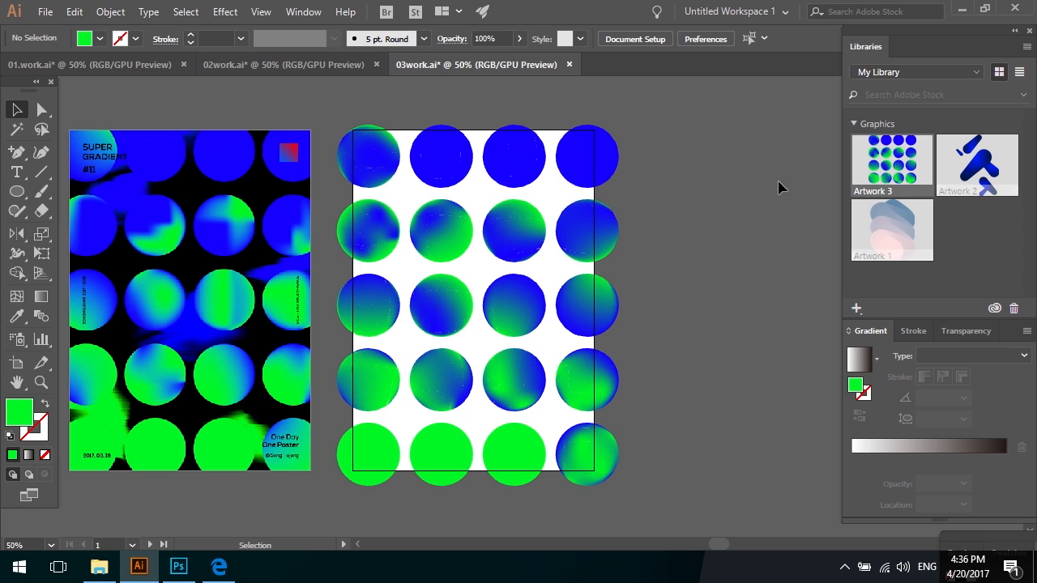
- Switch to Photoshop and bring up the 3.work.psd poster document at 25% zoom
click(176, 567)
click(531, 68)
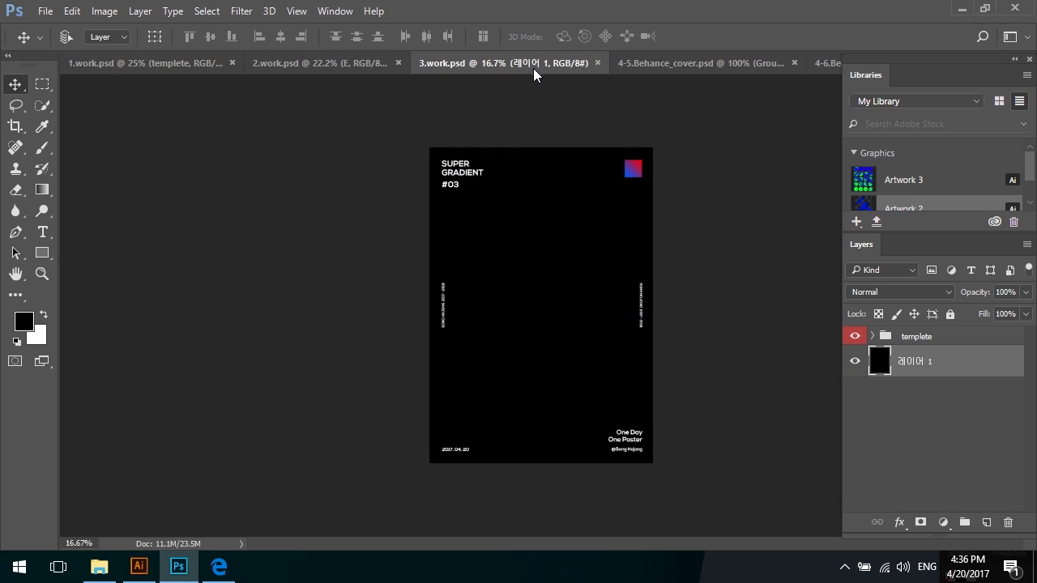
key(ctrl+plus)
key(space)
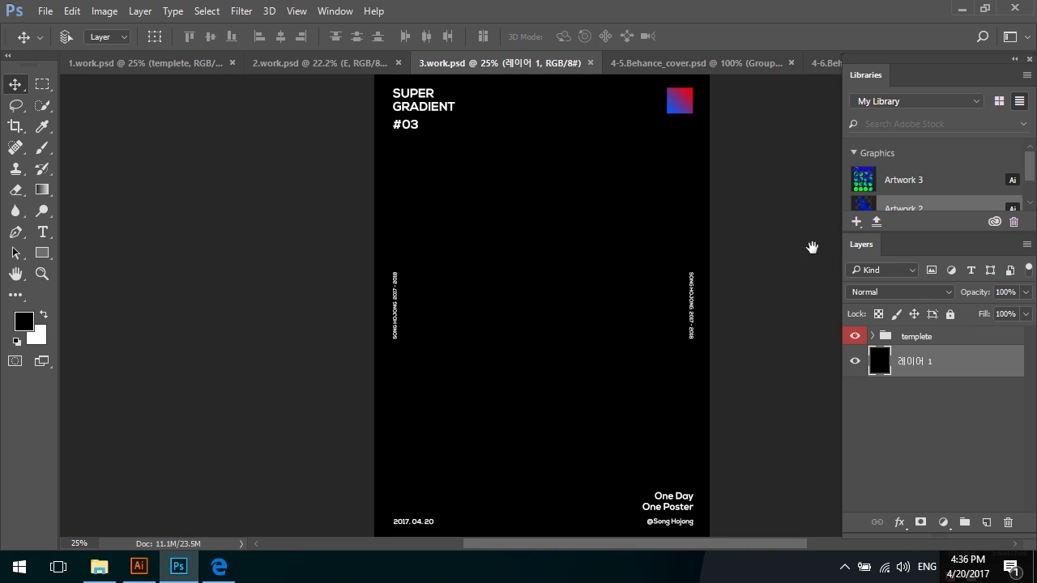
drag(764, 229, 748, 227)
- Place the Artwork 3 library graphic over the black background, centred and scaled to about 109% so the outer circles run off the poster
click(912, 182)
drag(911, 173, 714, 216)
drag(529, 276, 530, 276)
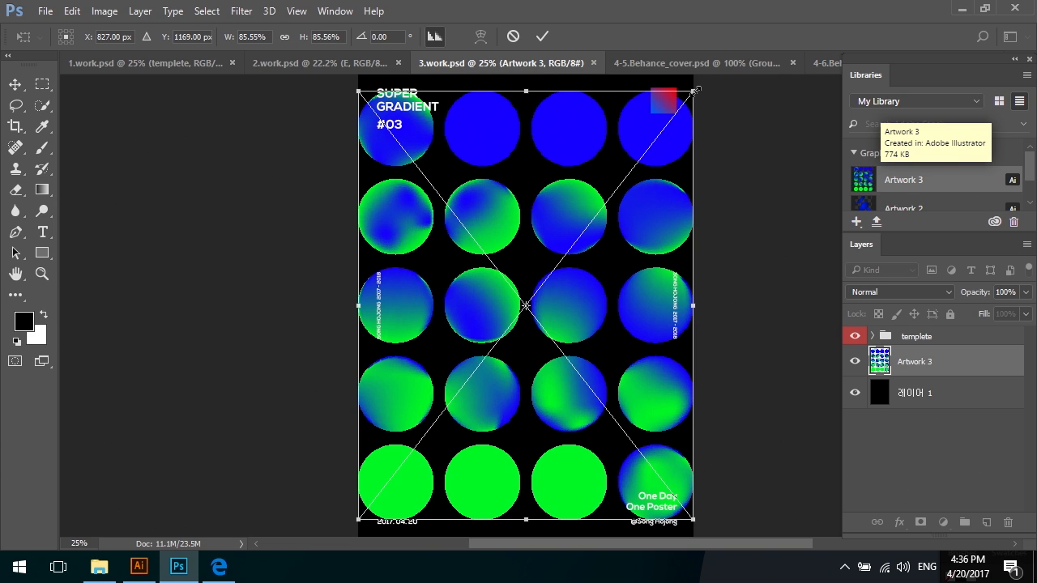
drag(695, 91, 704, 77)
key(ctrl+minus)
drag(665, 144, 708, 134)
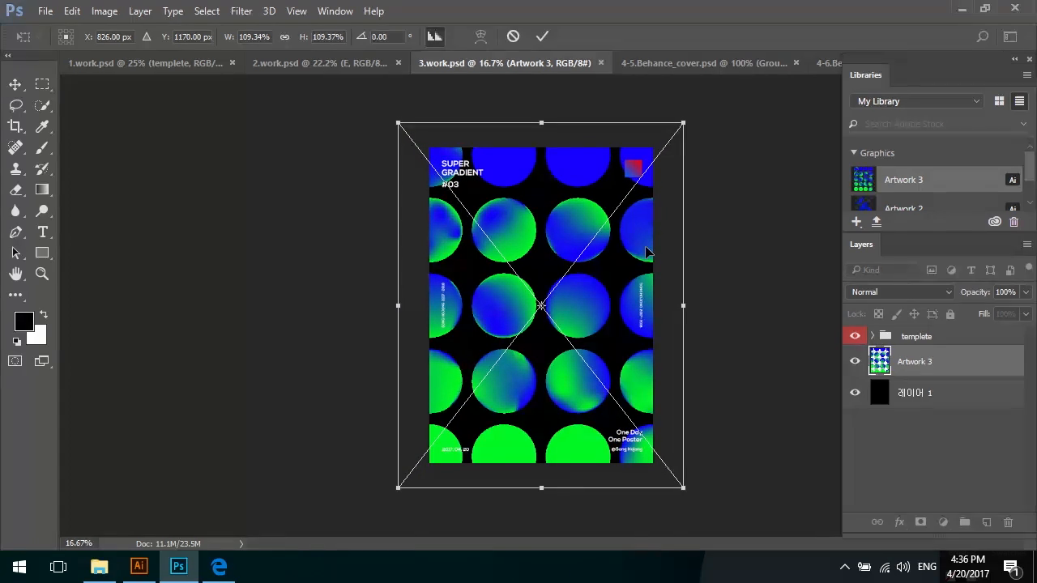
key(Return)
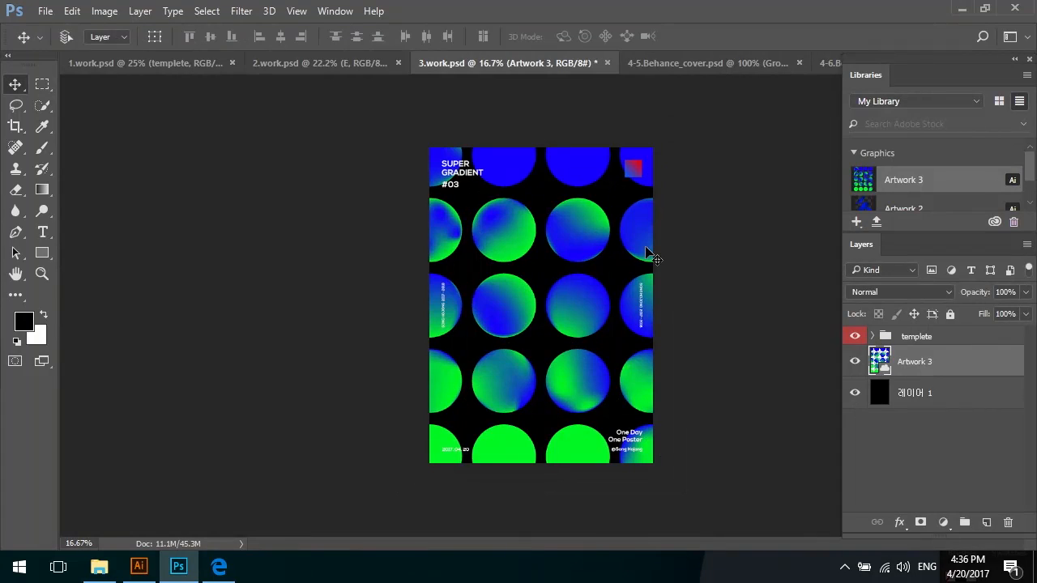
- View the Artwork 3 layer's linked source artwork in Illustrator and return to the poster in Photoshop
right_click(954, 366)
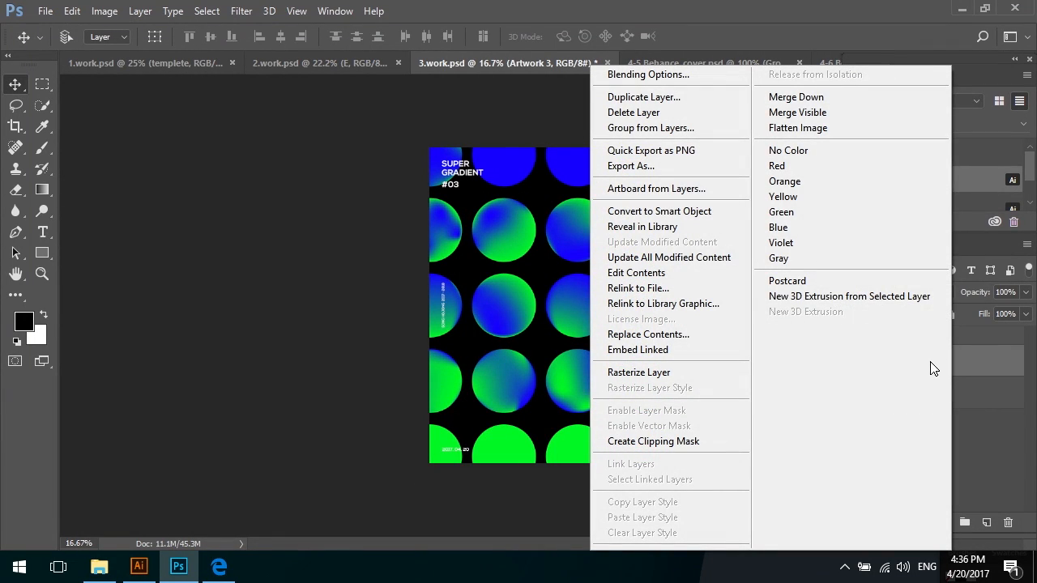
click(677, 375)
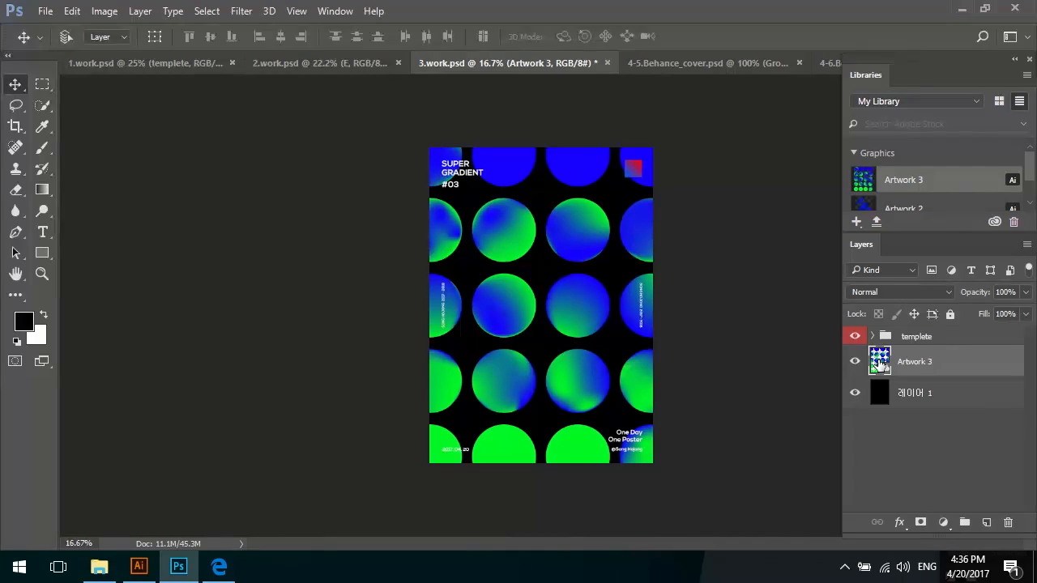
click(138, 566)
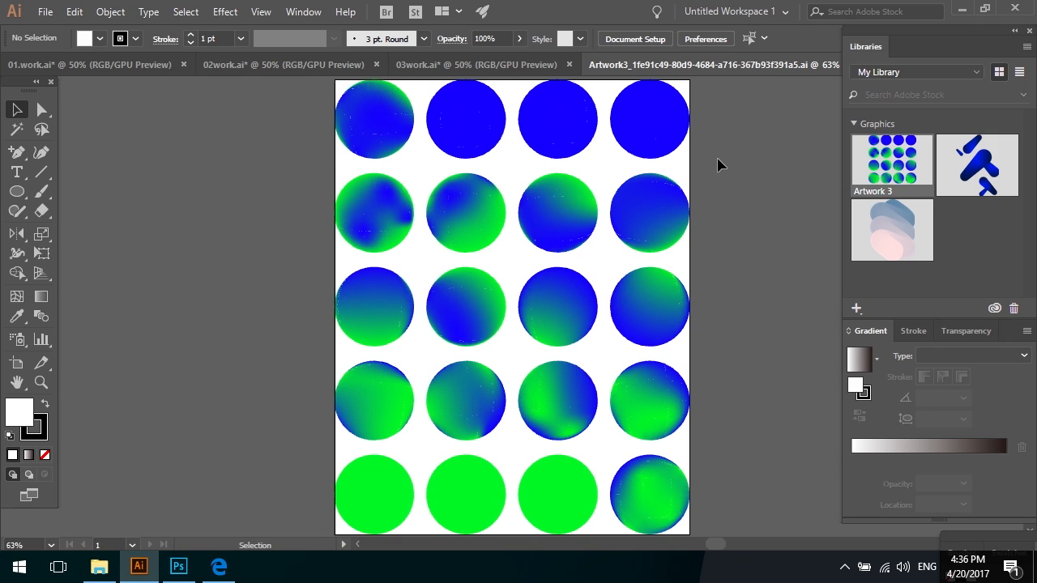
key(alt+Tab)
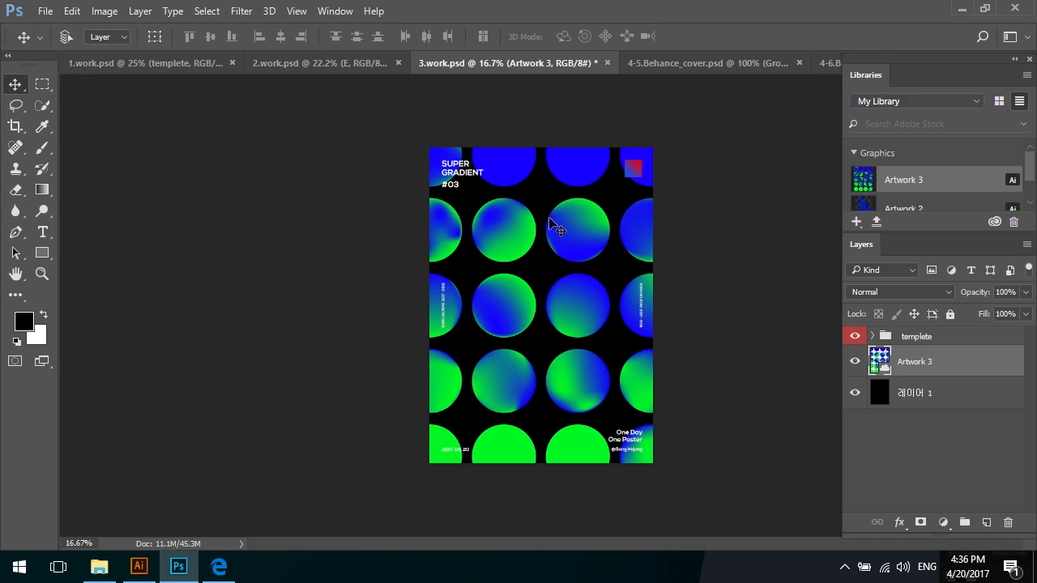
- Rasterize the Artwork 3 layer and open the Hue/Saturation adjustment for it
right_click(954, 362)
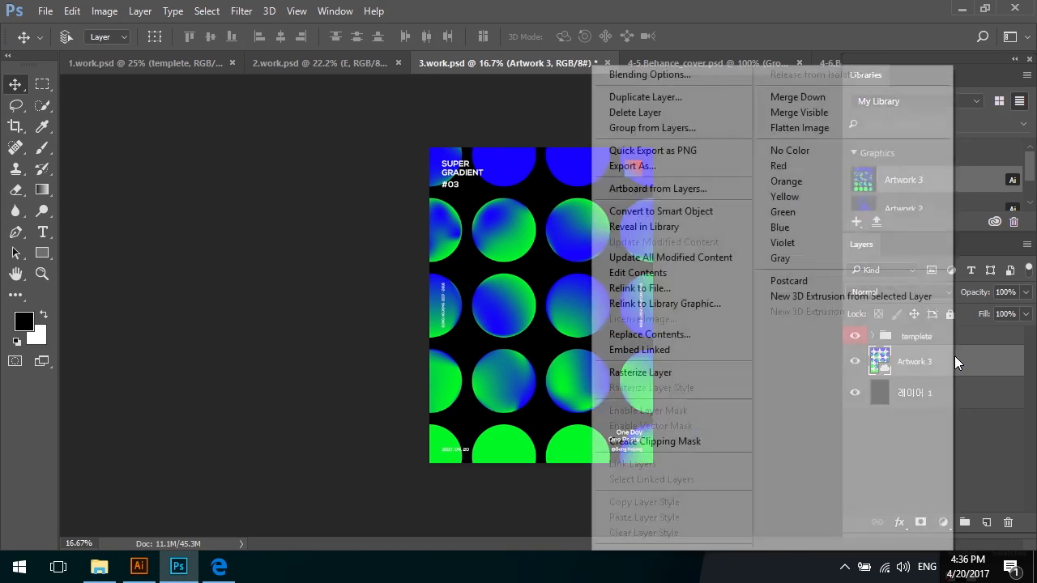
click(739, 376)
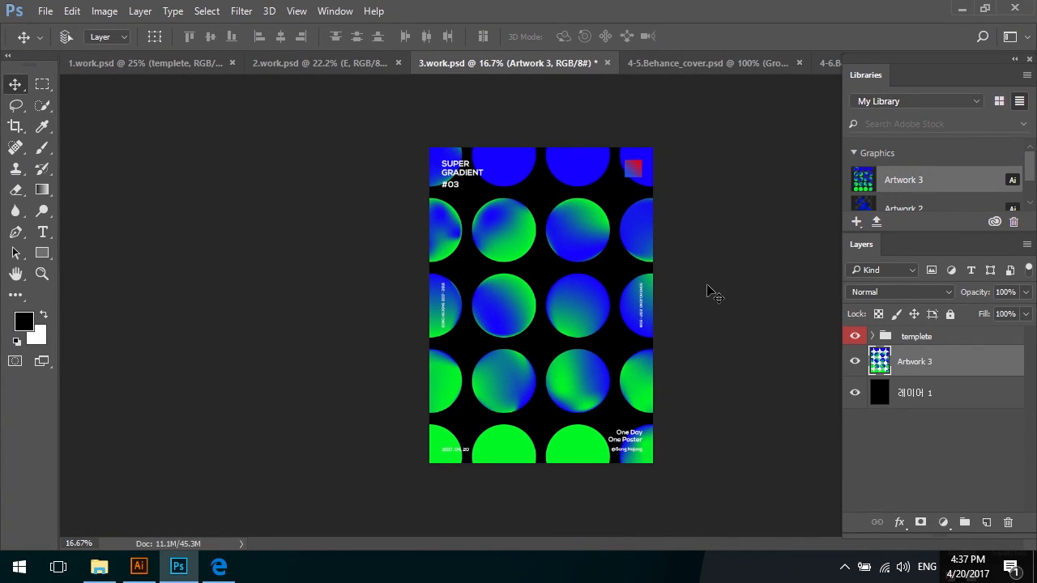
key(ctrl)
key(ctrl+u)
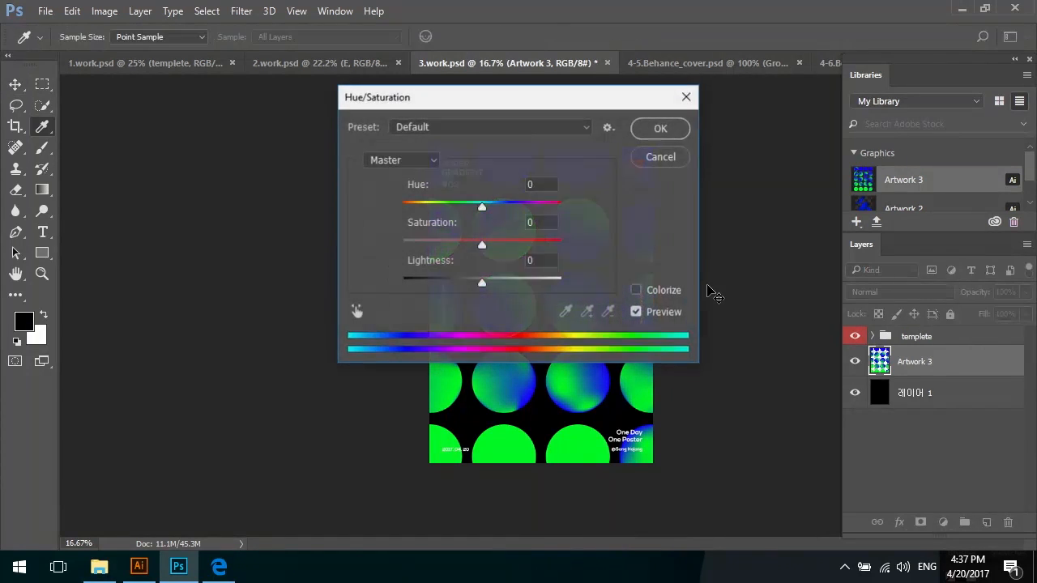
- Try shifting the hue of the Artwork 3 layer up to +120 with Hue/Saturation, and discard the adjustment
drag(498, 103, 878, 290)
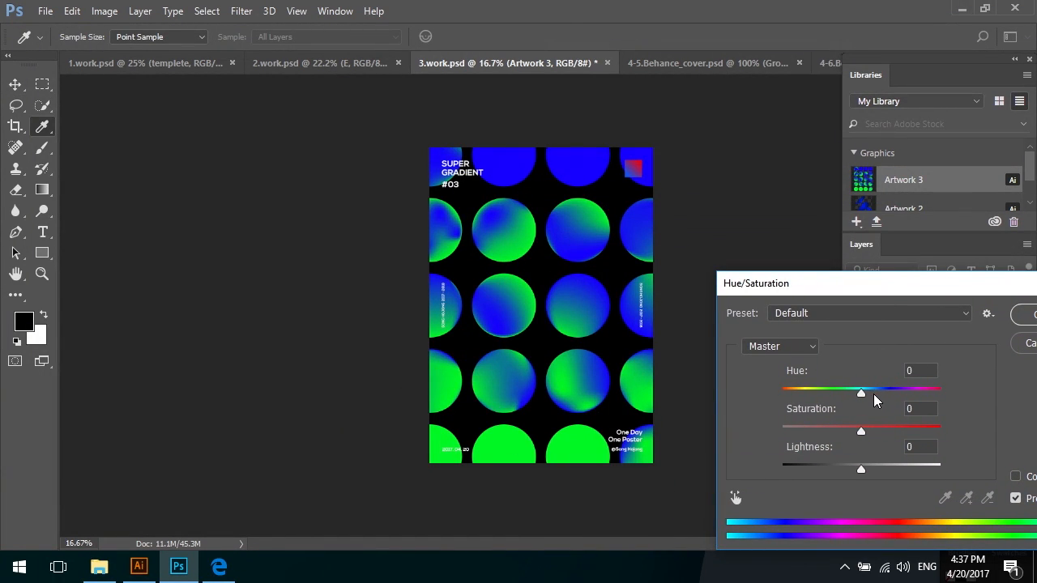
mouse_move(861, 429)
mouse_down()
mouse_move(805, 430)
mouse_move(869, 431)
mouse_move(875, 440)
mouse_move(861, 447)
mouse_up()
text(0)
drag(864, 397, 891, 408)
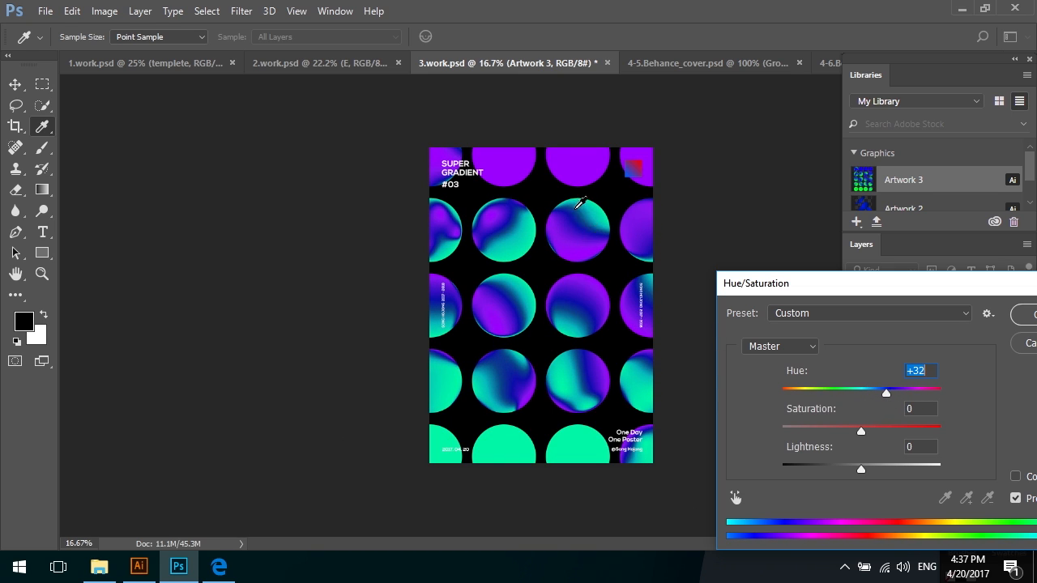
drag(887, 396, 901, 397)
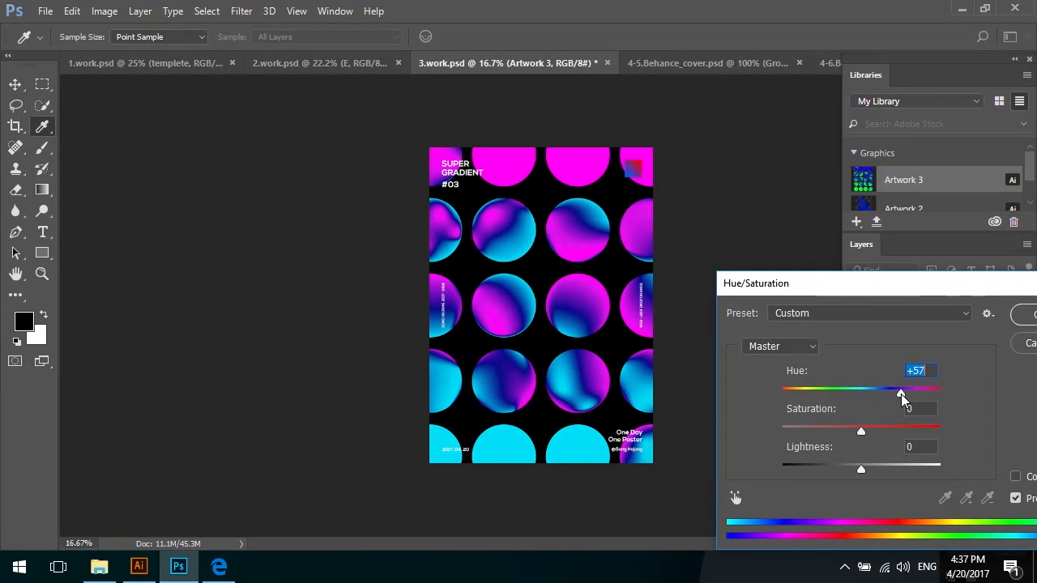
mouse_move(902, 397)
mouse_down()
mouse_move(854, 399)
mouse_move(922, 399)
mouse_up()
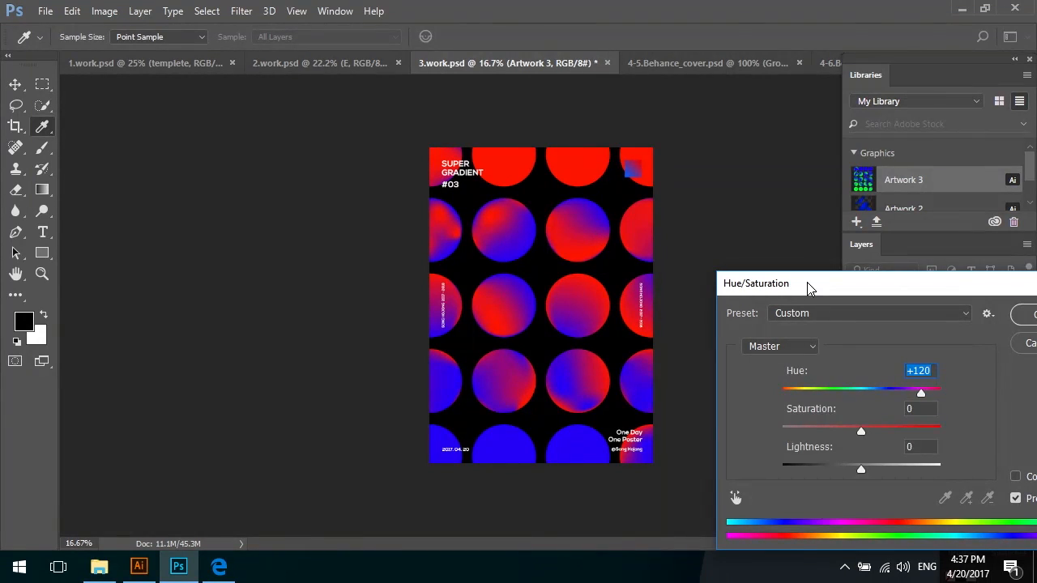
drag(812, 290, 771, 263)
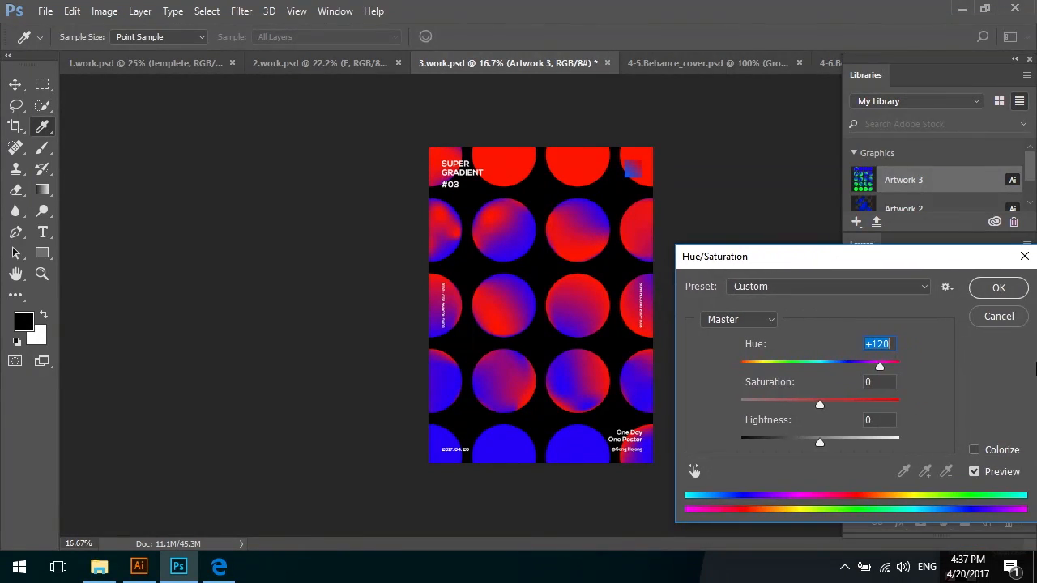
click(998, 317)
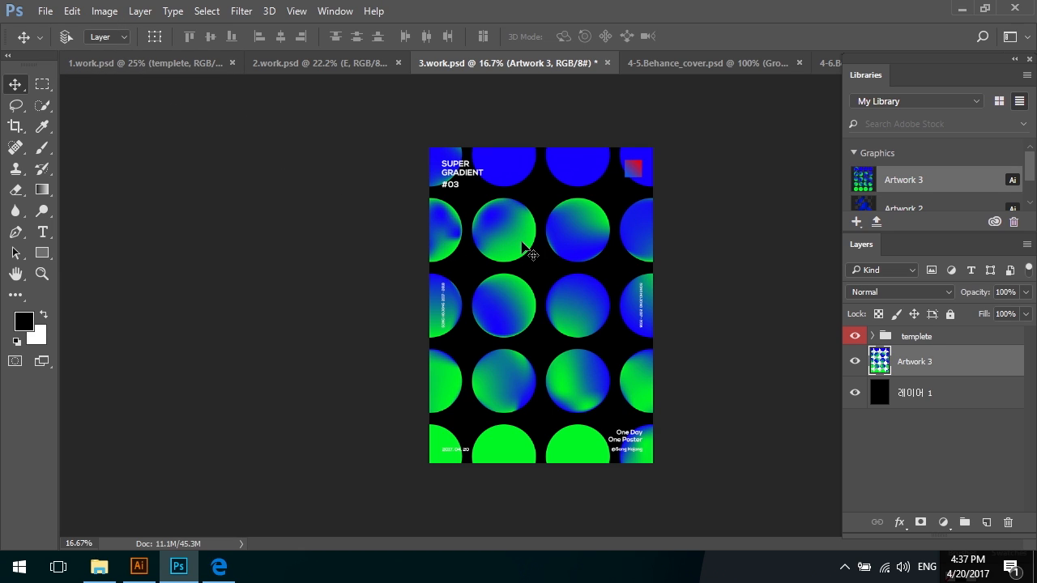
key(ctrl+u)
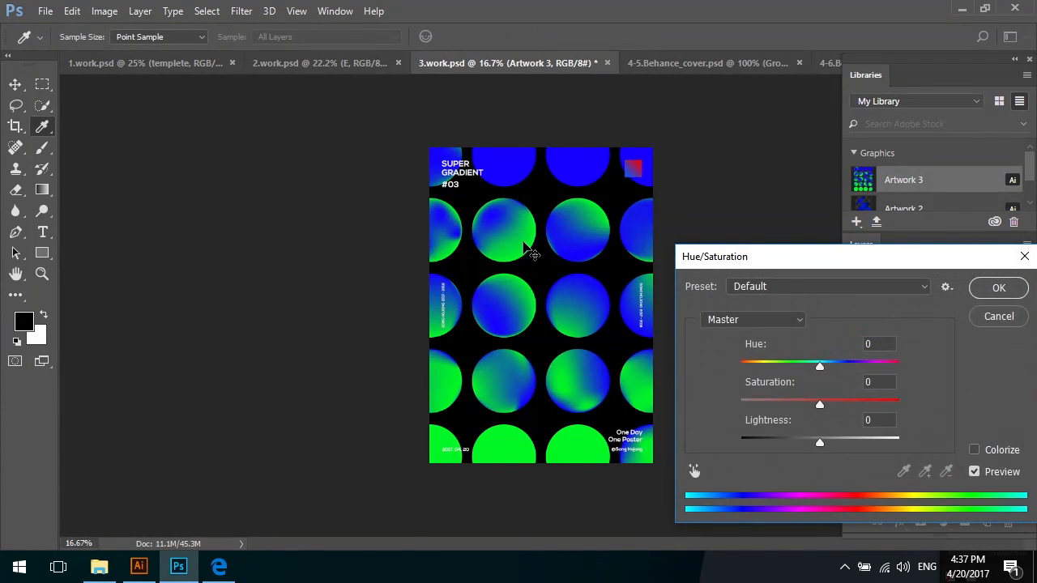
drag(828, 366, 845, 366)
key(Escape)
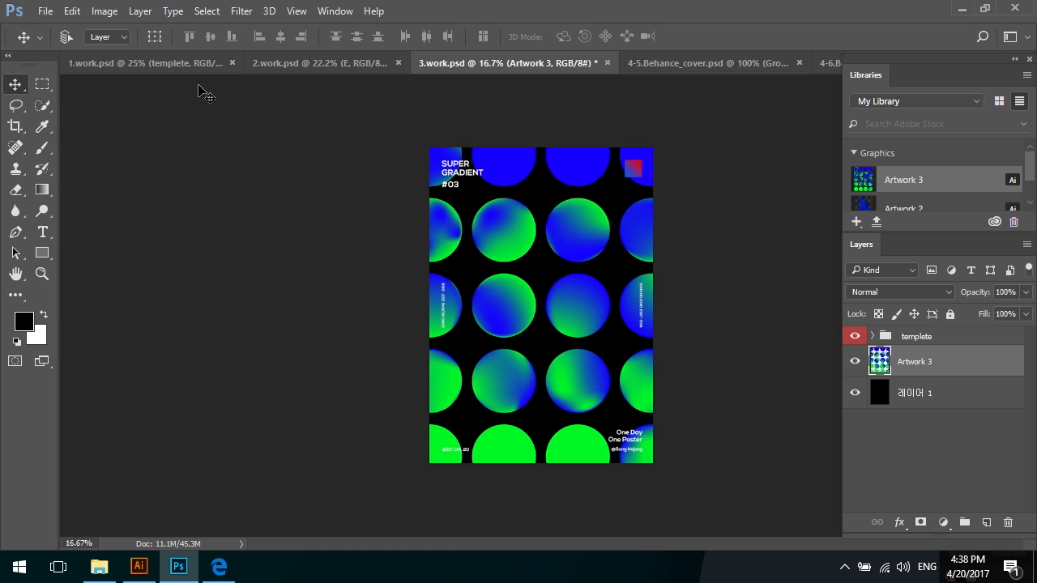
- Try Replace Color on the Artwork 3 layer's blue with fuzziness 169, hue +31, saturation +2 and lightness +19
click(104, 12)
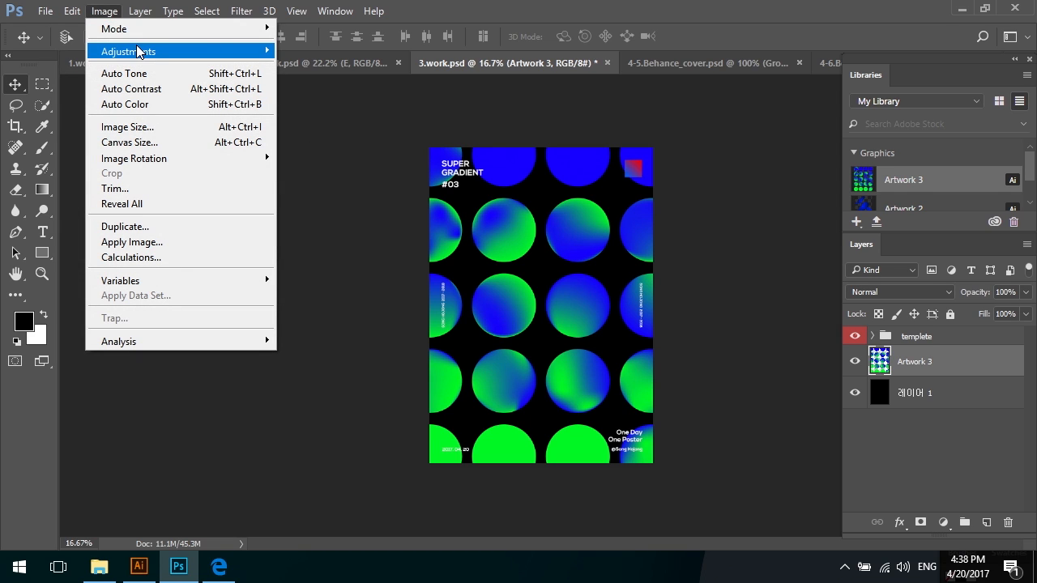
mouse_move(143, 53)
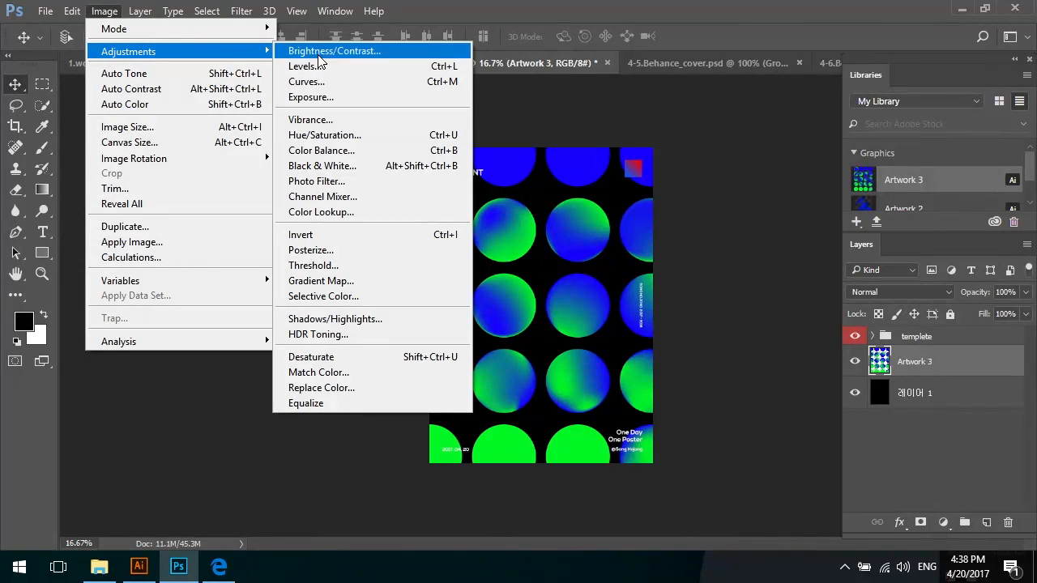
click(357, 391)
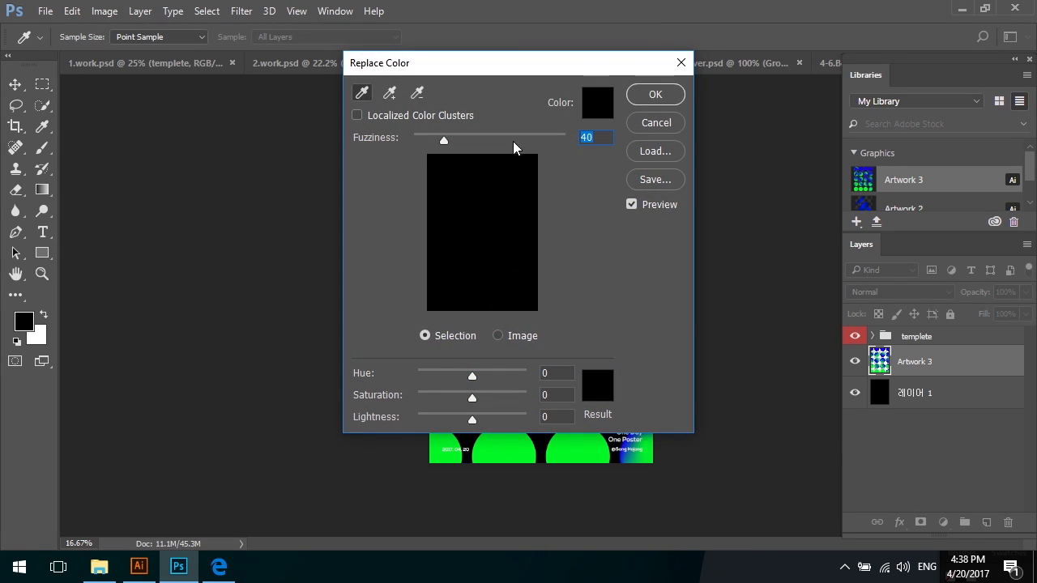
drag(497, 70, 821, 126)
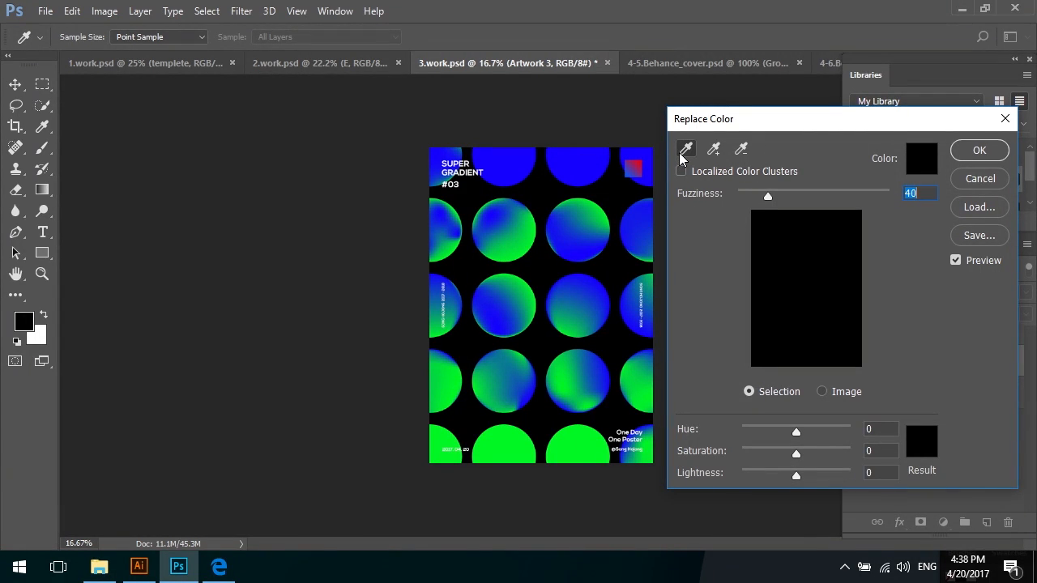
drag(734, 128, 744, 129)
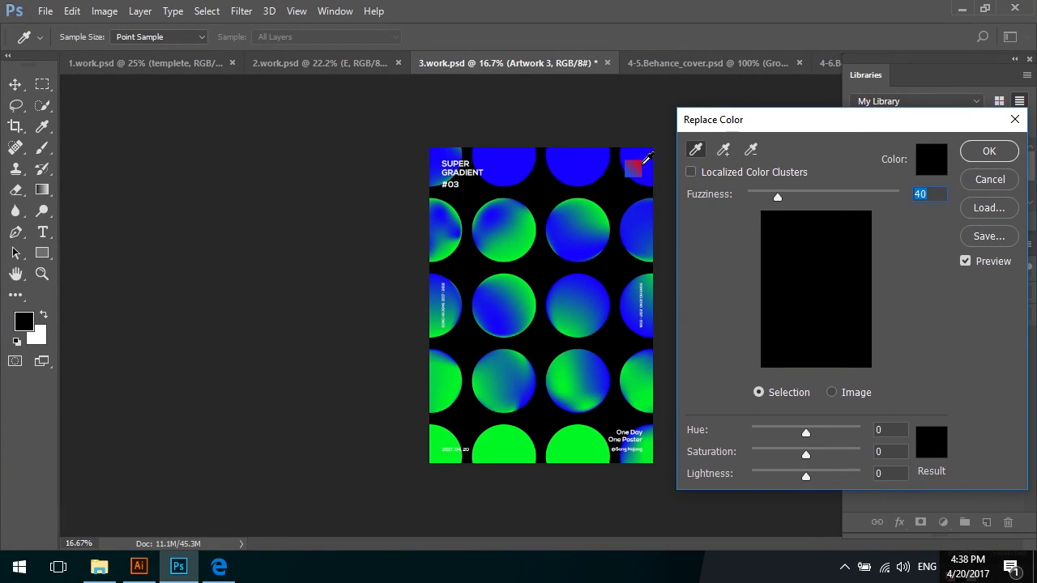
click(603, 153)
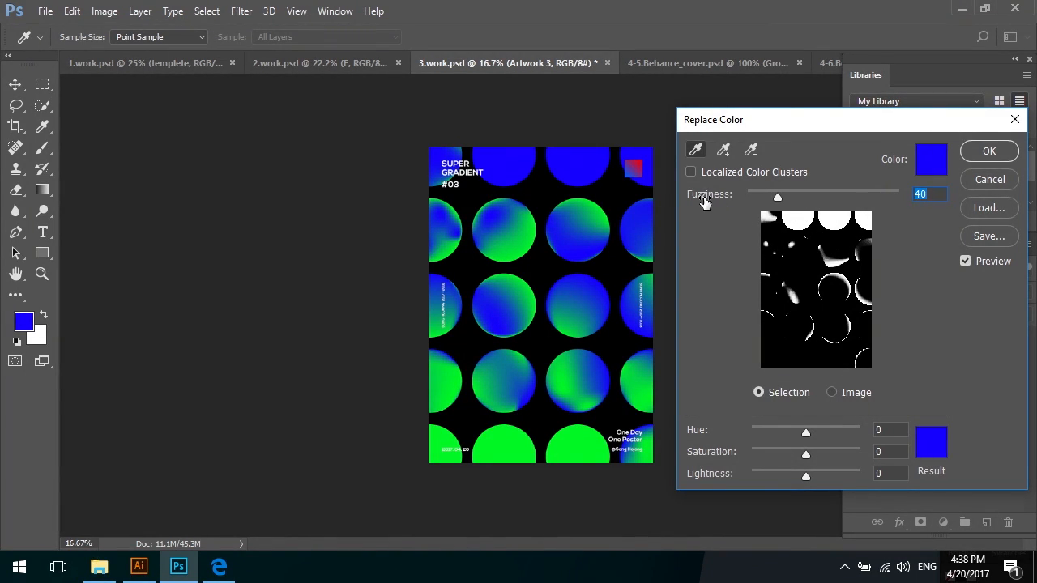
drag(778, 196, 876, 200)
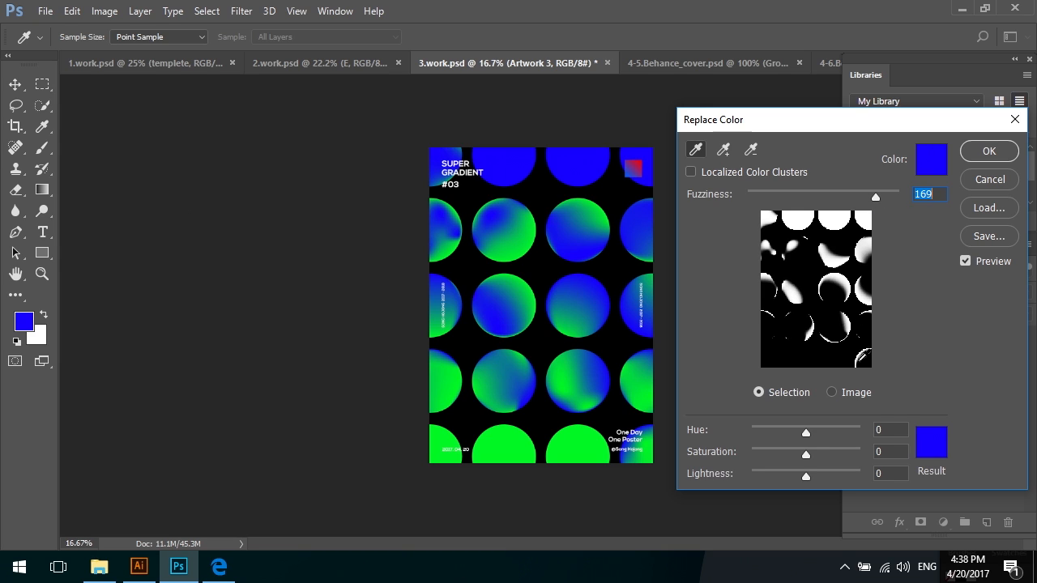
mouse_move(805, 433)
mouse_down()
mouse_move(826, 431)
mouse_move(766, 431)
mouse_move(842, 431)
mouse_move(806, 434)
mouse_up()
mouse_move(806, 478)
mouse_down()
mouse_move(823, 478)
mouse_move(788, 477)
mouse_move(819, 477)
mouse_move(806, 478)
mouse_move(806, 455)
mouse_move(823, 455)
mouse_move(763, 456)
mouse_move(845, 455)
mouse_move(807, 452)
mouse_move(818, 433)
mouse_move(815, 476)
mouse_up()
- Try extending the replaced colour range by adding samples across the second-row circle's blue-to-green gradient, and discard the colour replacement
click(723, 151)
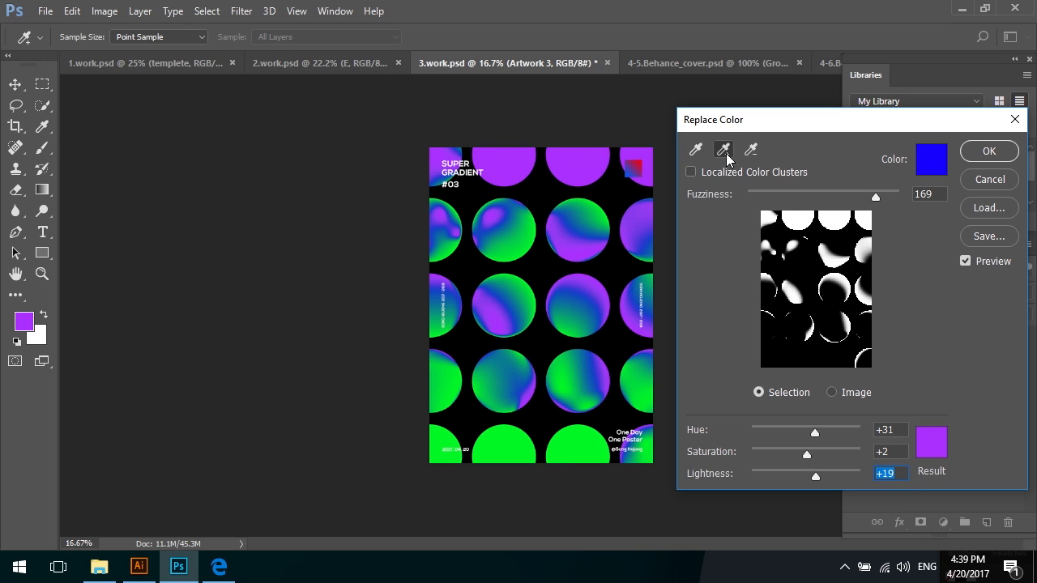
click(590, 235)
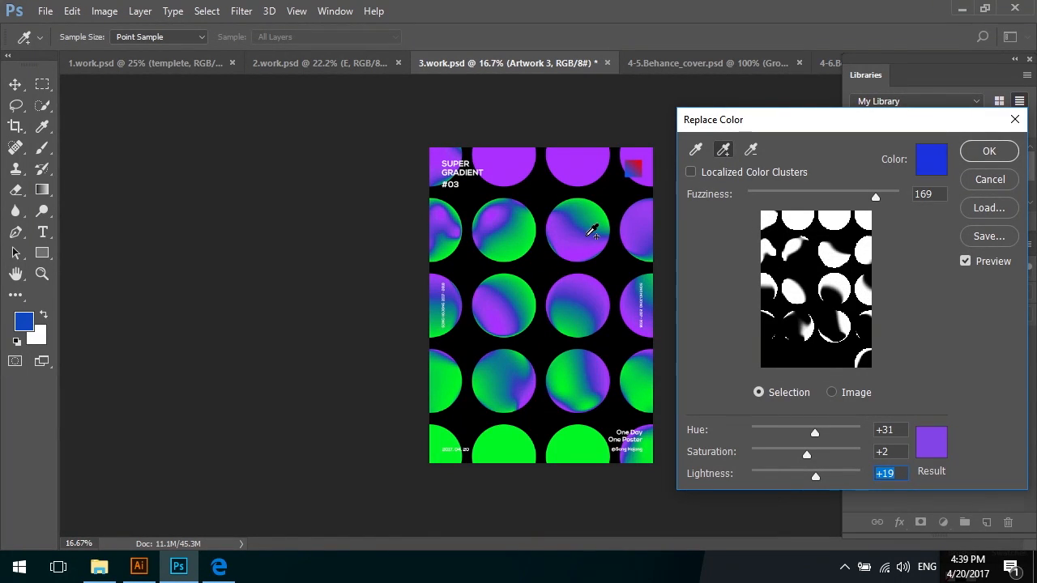
click(596, 233)
click(598, 234)
click(598, 231)
click(600, 228)
click(599, 225)
click(600, 221)
click(599, 219)
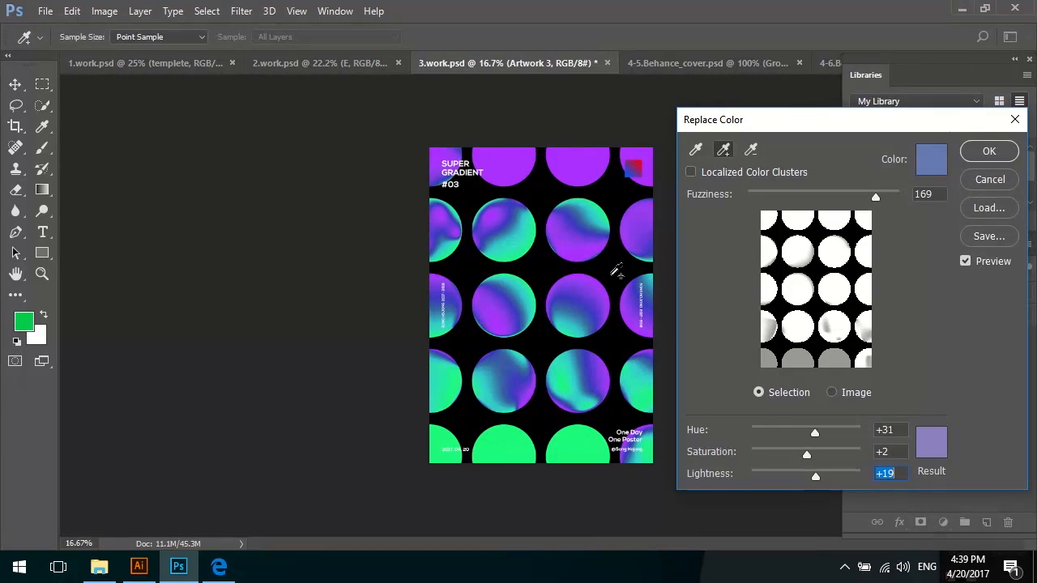
click(977, 186)
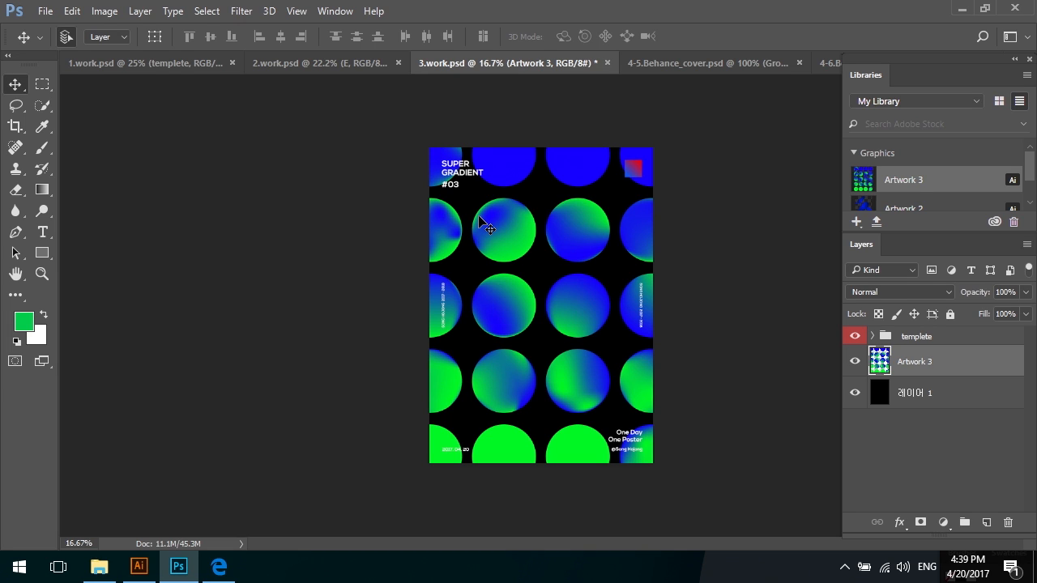
- Start a Levels adjustment on the Artwork 3 layer with the black input at 56 and the white input at 195
key(ctrl+l)
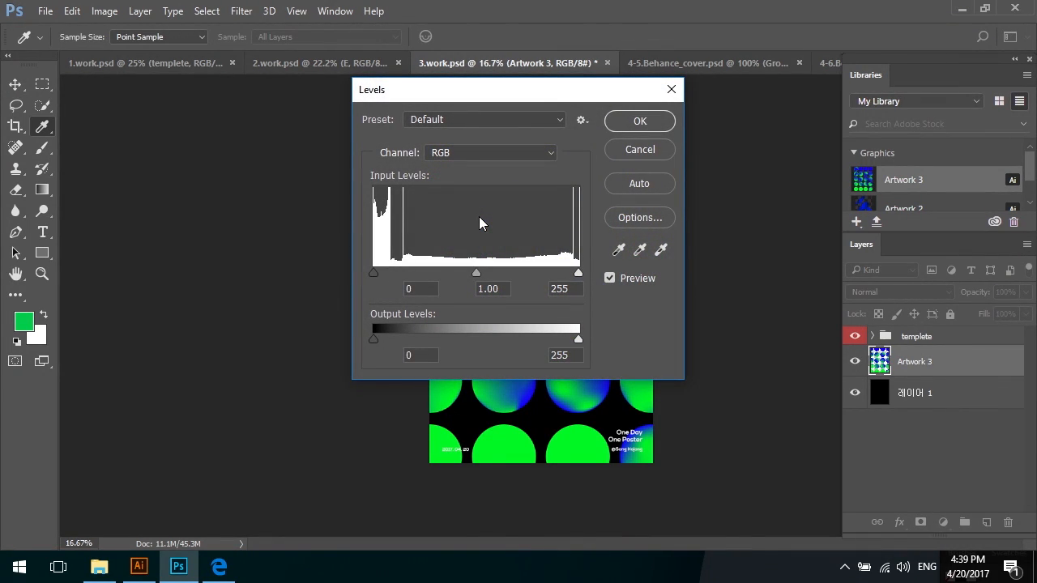
drag(586, 97, 295, 173)
drag(293, 346, 270, 346)
drag(325, 176, 315, 173)
drag(261, 349, 241, 348)
drag(89, 348, 130, 350)
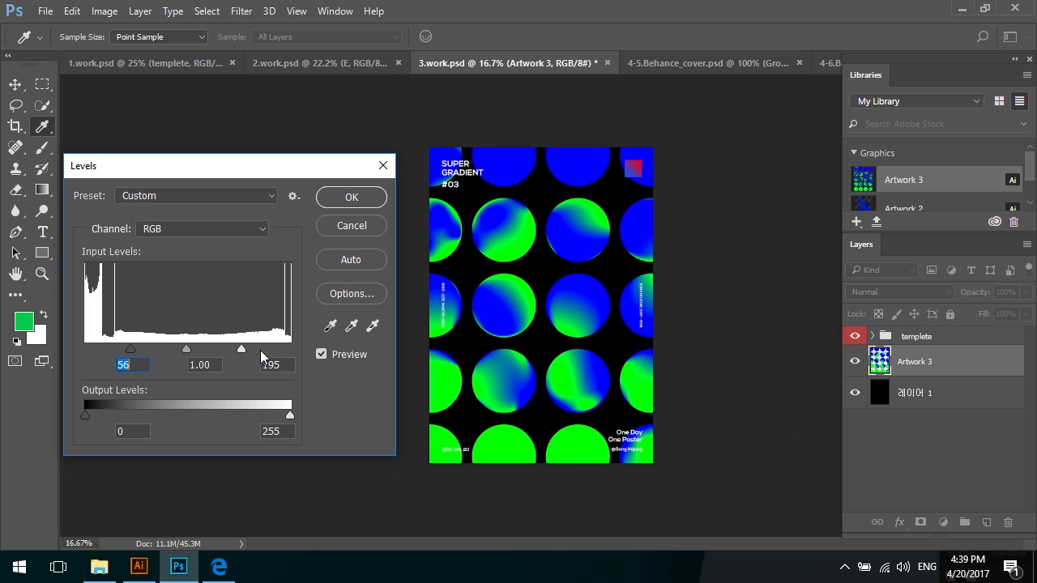
- Fine-tune the Levels black and white input points further inward for stronger contrast, and apply the adjustment
drag(241, 347, 236, 348)
drag(130, 348, 138, 348)
drag(236, 350, 234, 350)
drag(138, 349, 141, 350)
drag(233, 349, 237, 350)
click(359, 200)
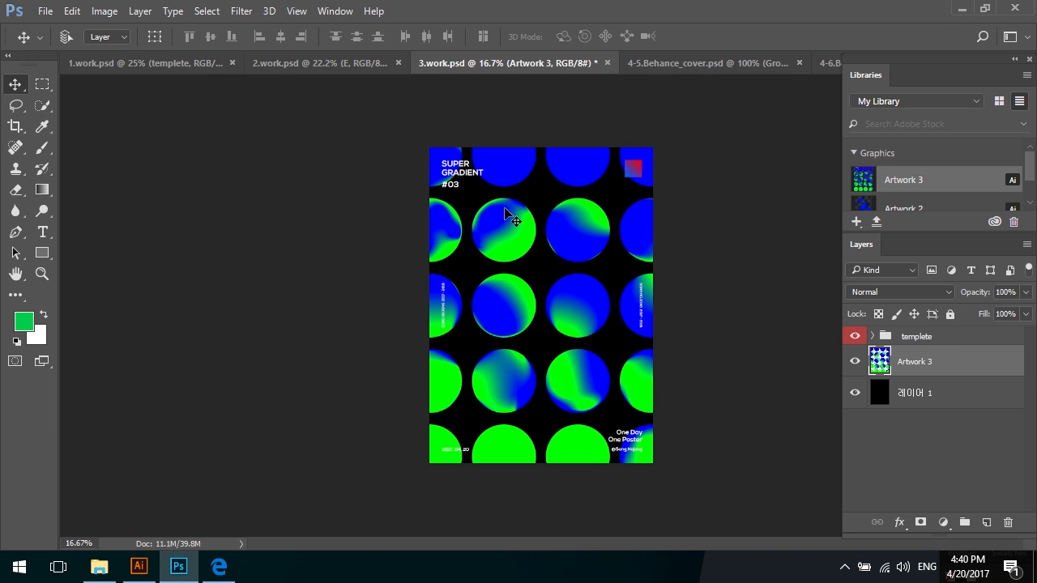
- Toggle the templete group's visibility off and on to compare the poster with and without its text
click(855, 337)
click(855, 337)
click(854, 337)
click(854, 337)
- Switch to 4-6.Behance_portfolio.psd and look over its paper, poster, T-shirt and magazine mockups and their layers
click(821, 65)
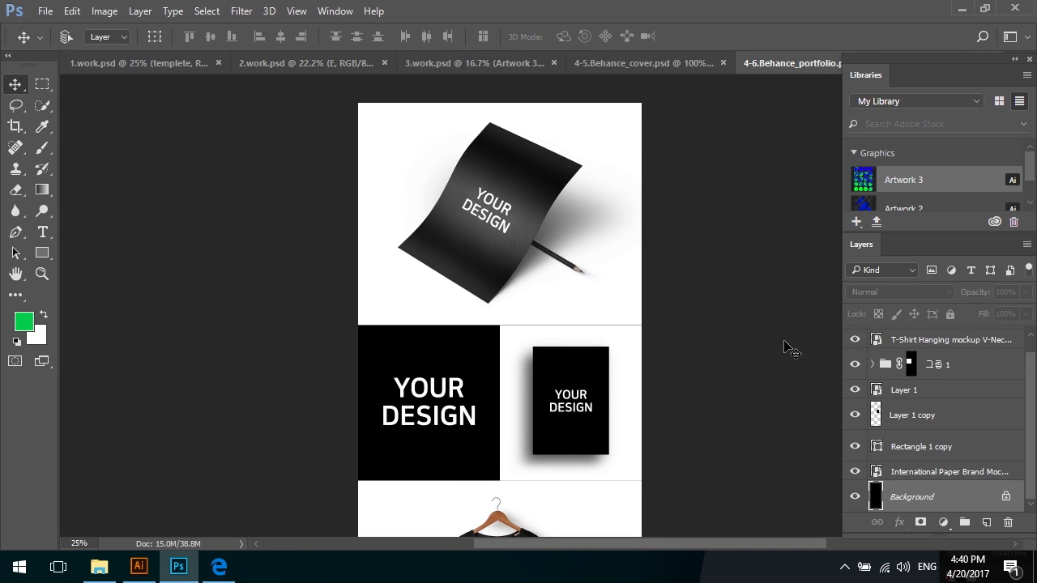
click(936, 344)
click(941, 374)
click(938, 390)
drag(394, 387, 397, 276)
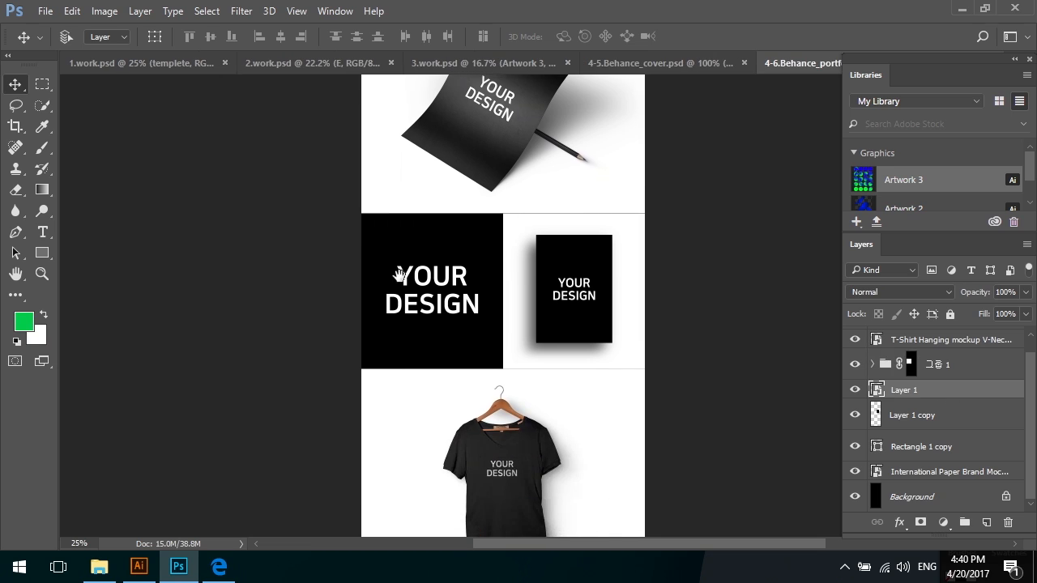
drag(599, 494, 601, 354)
drag(586, 447, 575, 329)
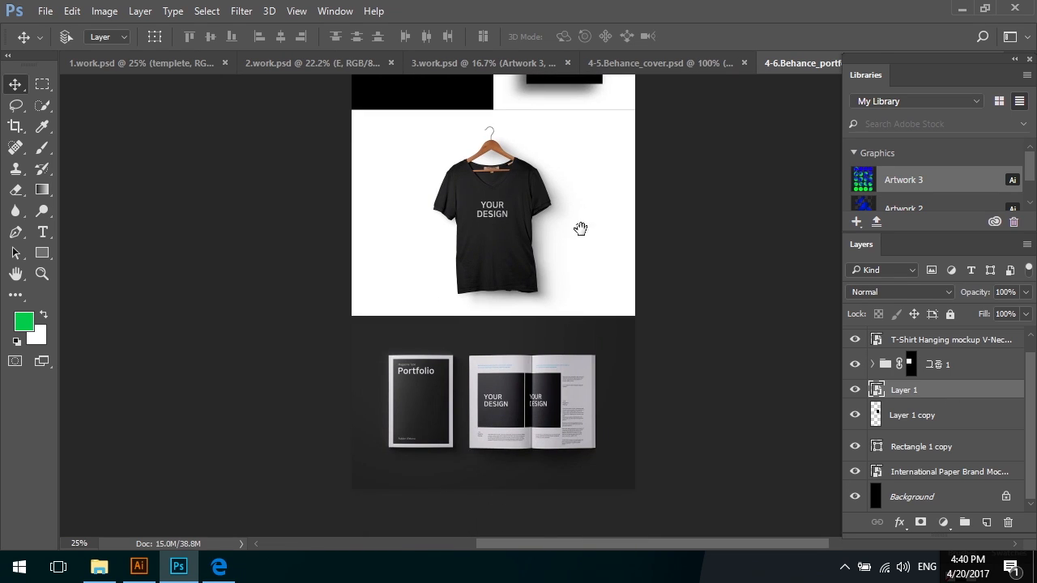
drag(582, 181, 587, 246)
drag(581, 197, 581, 207)
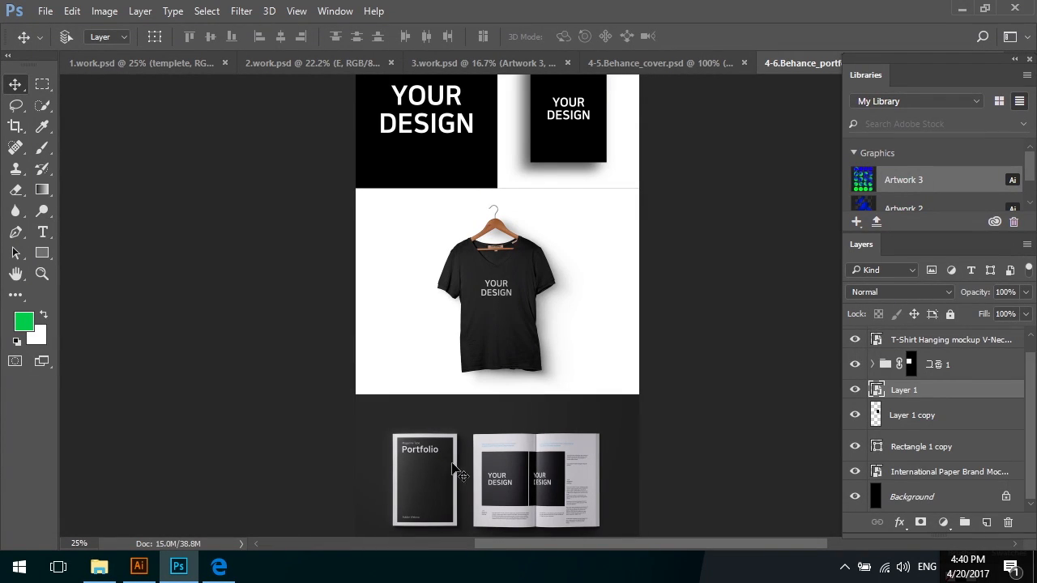
drag(541, 230, 546, 340)
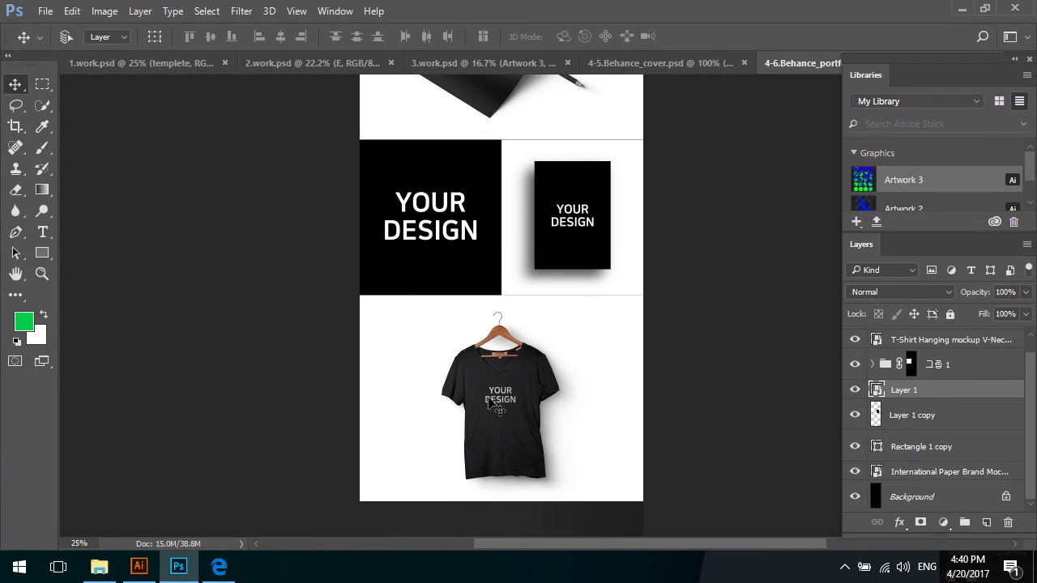
drag(555, 178, 553, 363)
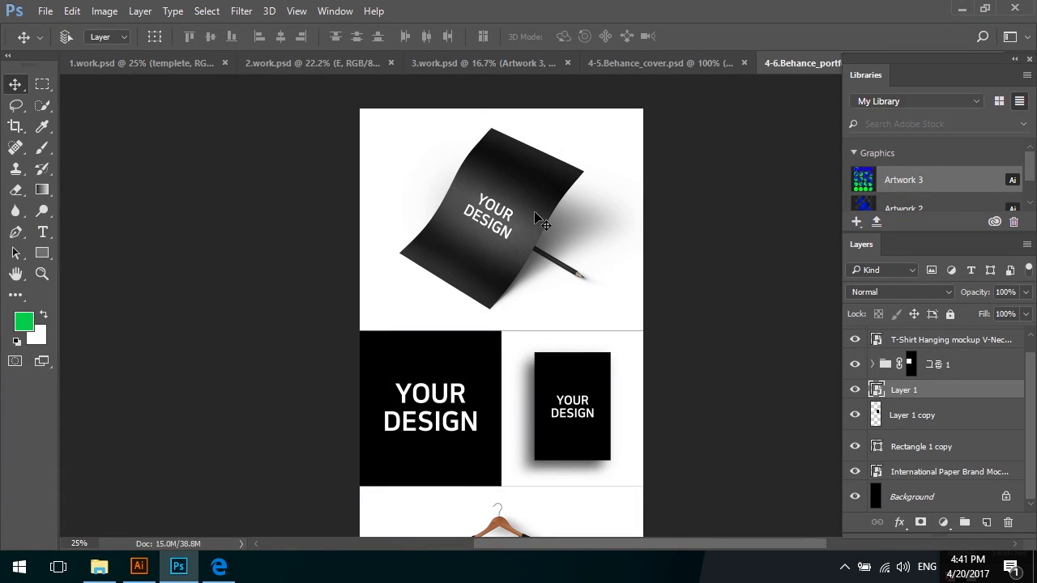
drag(534, 215, 531, 205)
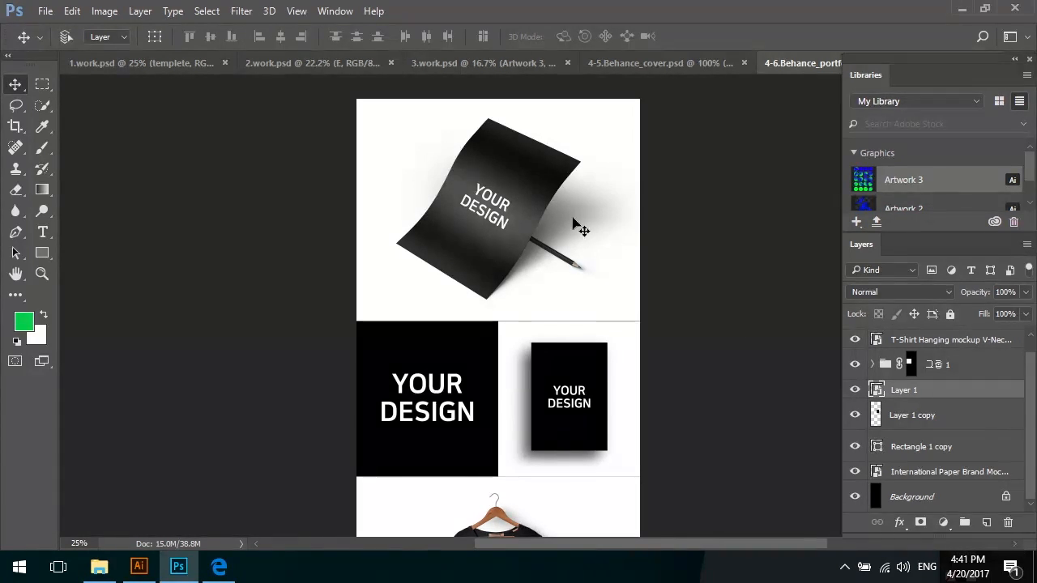
- Open the contents of the International Paper Brand Mockup smart object and look through its layers for the design placeholders
click(876, 472)
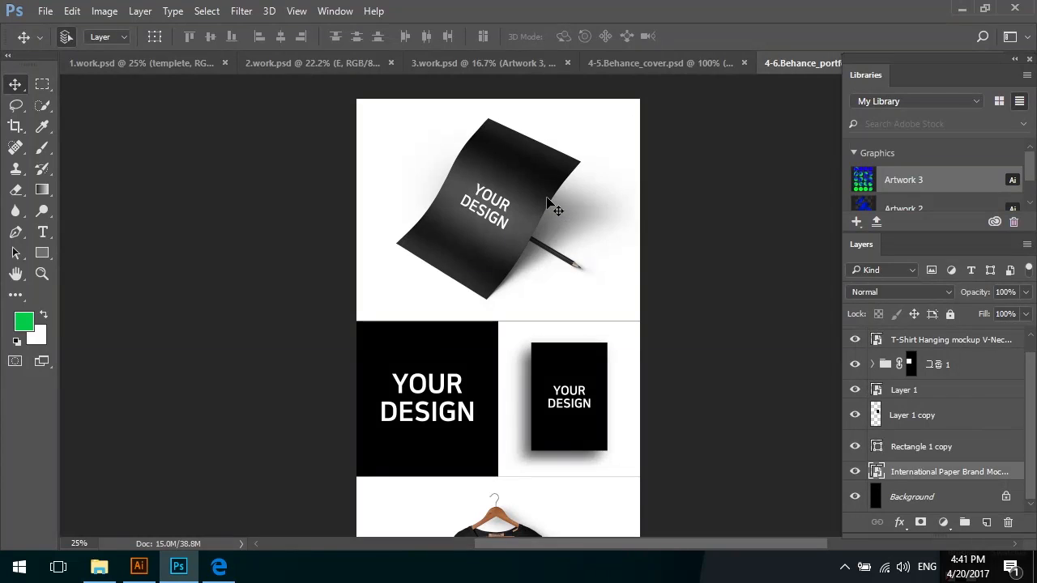
double_click(876, 472)
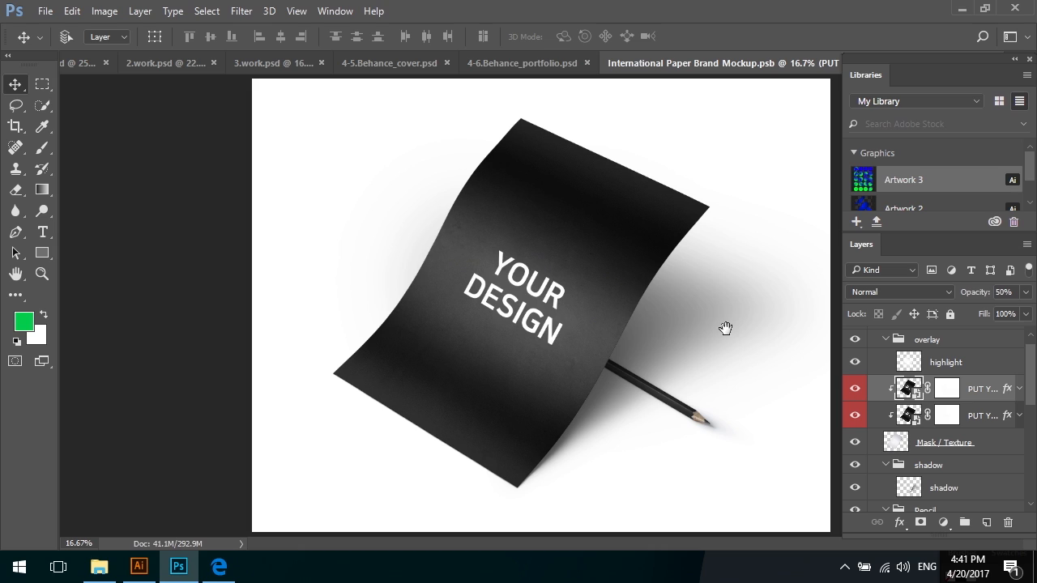
scroll(911, 388, down, 8)
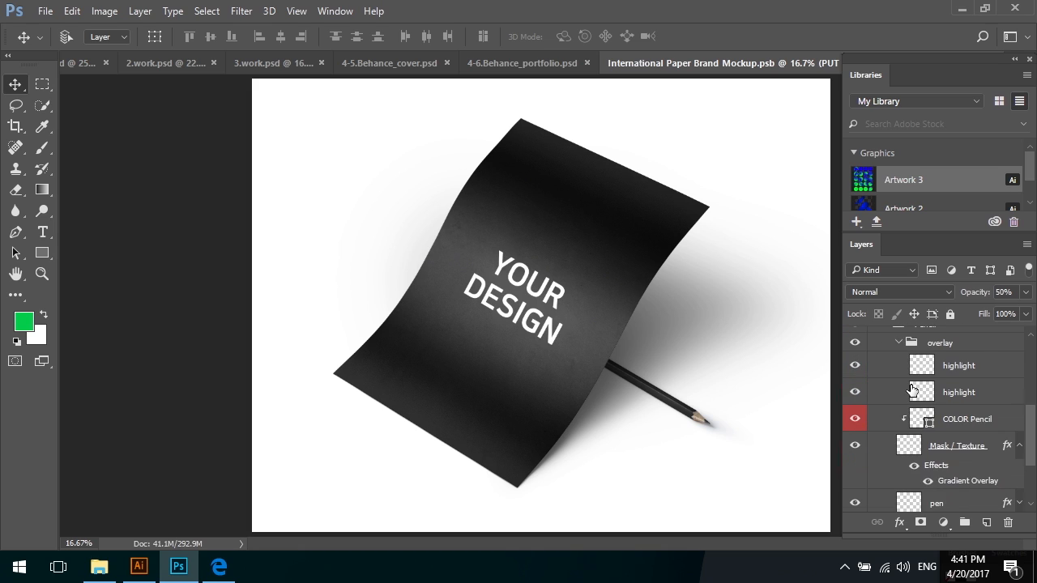
scroll(911, 388, up, 8)
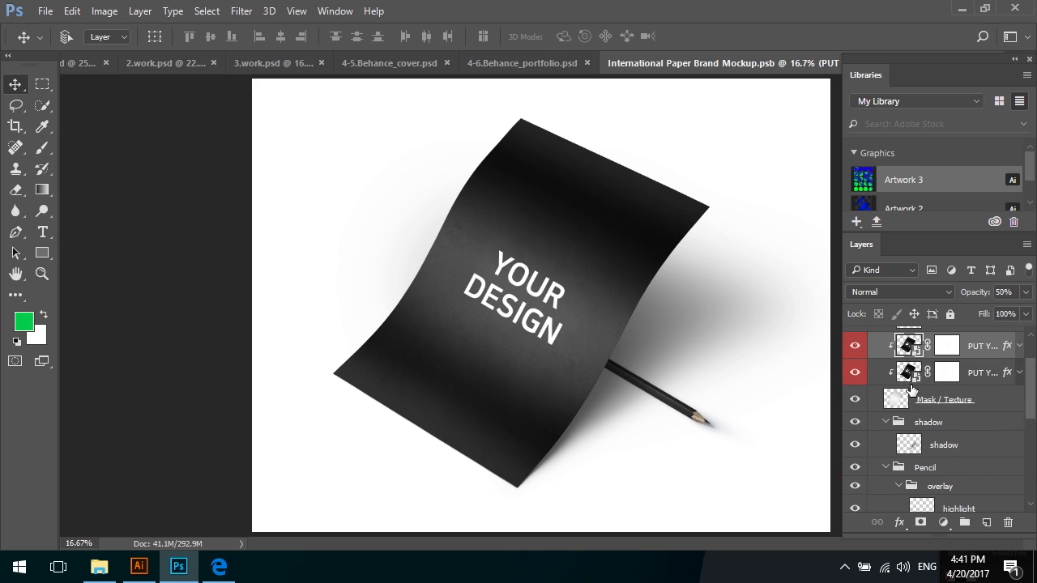
scroll(907, 408, down, 8)
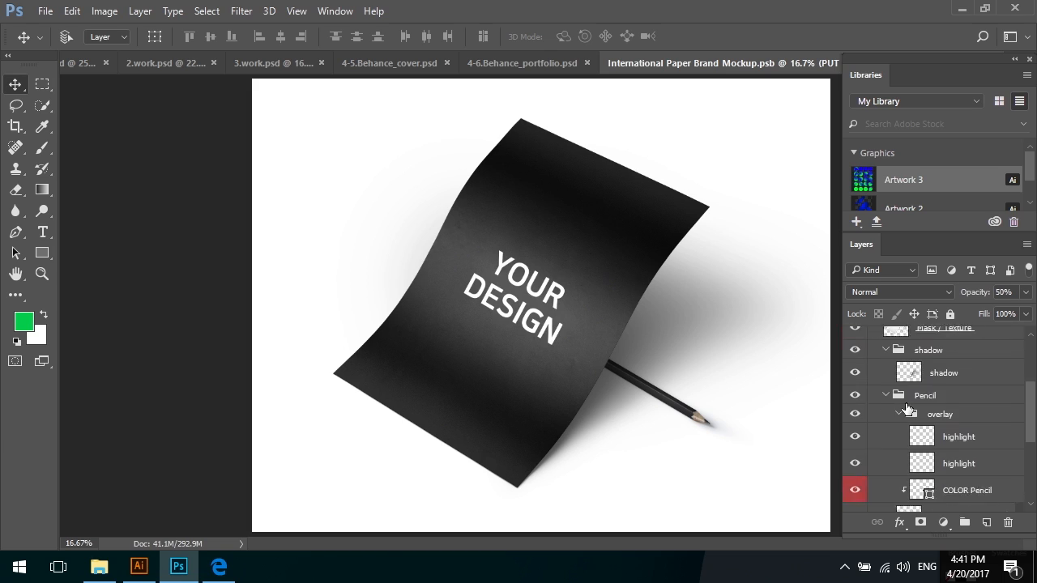
scroll(907, 407, up, 8)
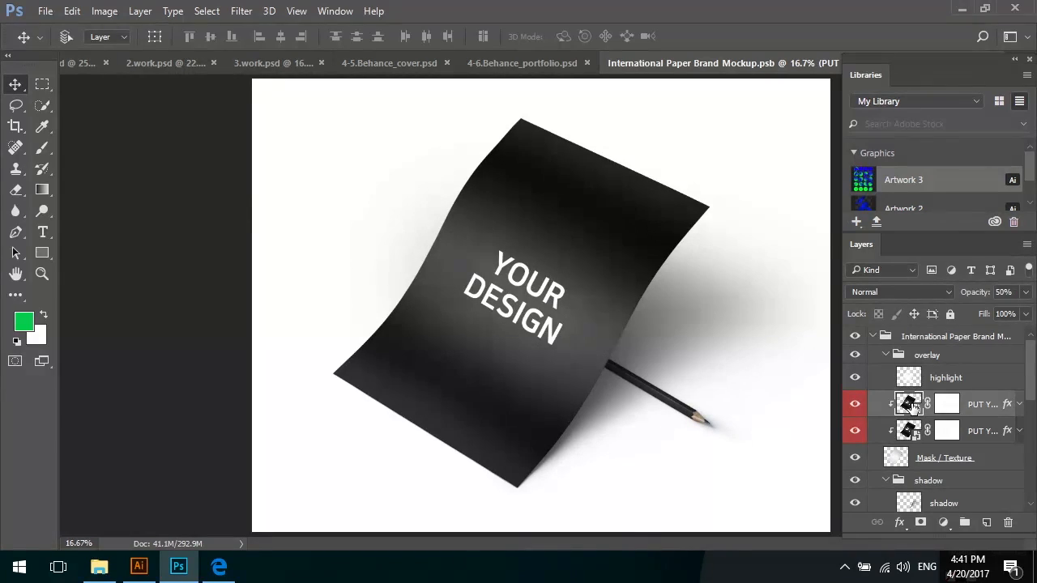
- Return to the International Paper Brand Mockup contents and read the full name of the upper PUT YOUR DESIGN HERE layer
drag(909, 404, 553, 163)
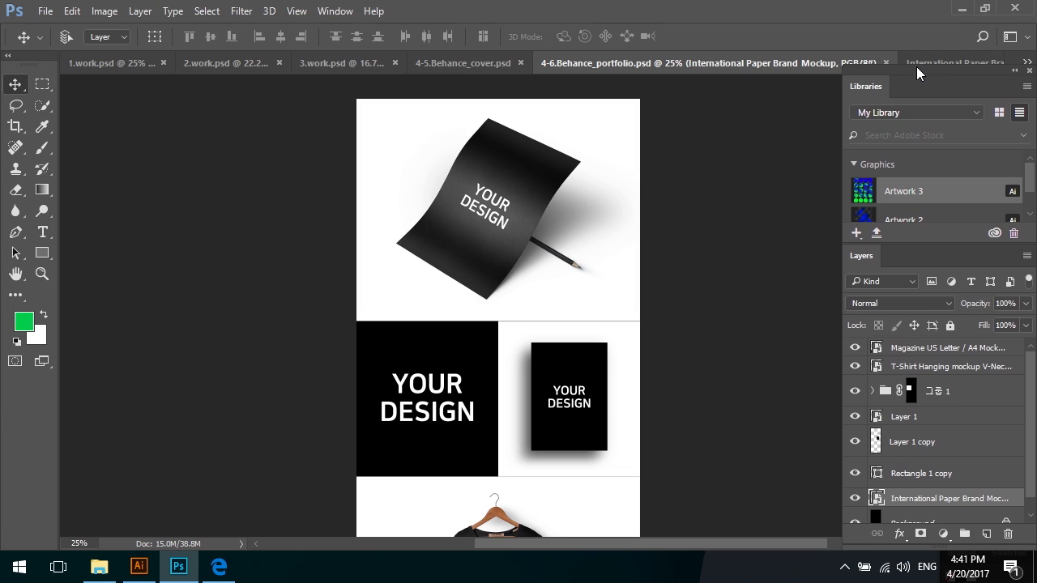
click(923, 61)
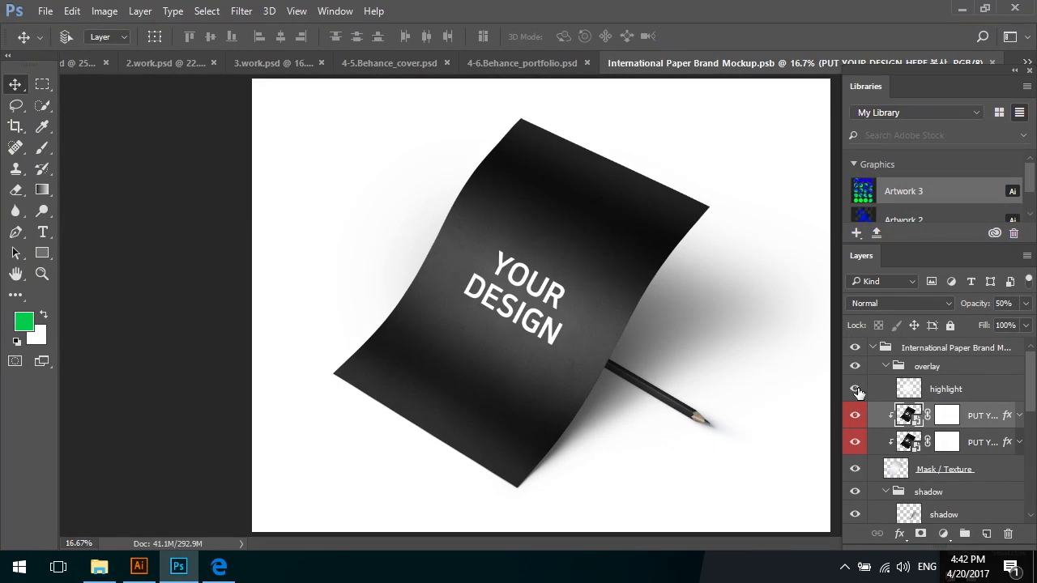
double_click(969, 417)
click(977, 415)
key(Right)
key(Right)
key(Right)
key(Right)
key(Right)
key(Right)
key(Right)
key(Right)
key(Right)
click(963, 392)
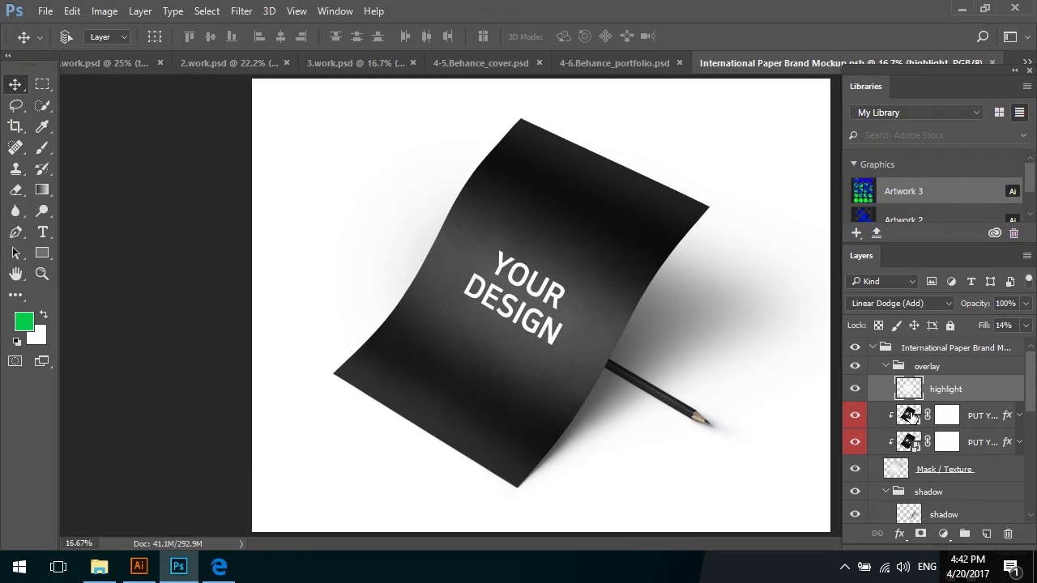
- Open the PUT YOUR DESIGN HERE smart object contents and copy the merged Super Gradient #01 poster from 1.work.psd for it
double_click(909, 414)
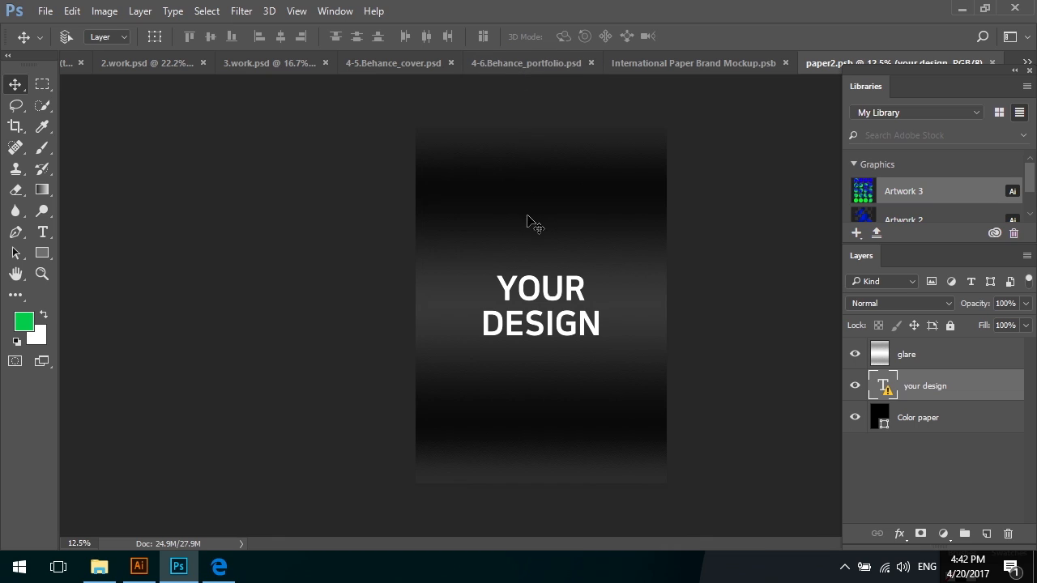
click(65, 63)
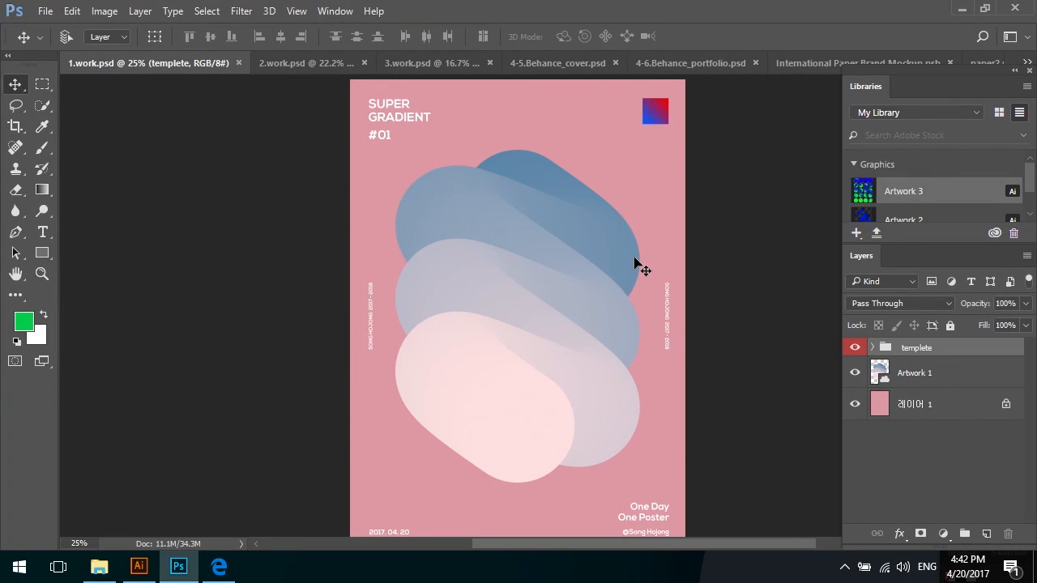
key(ctrl+a)
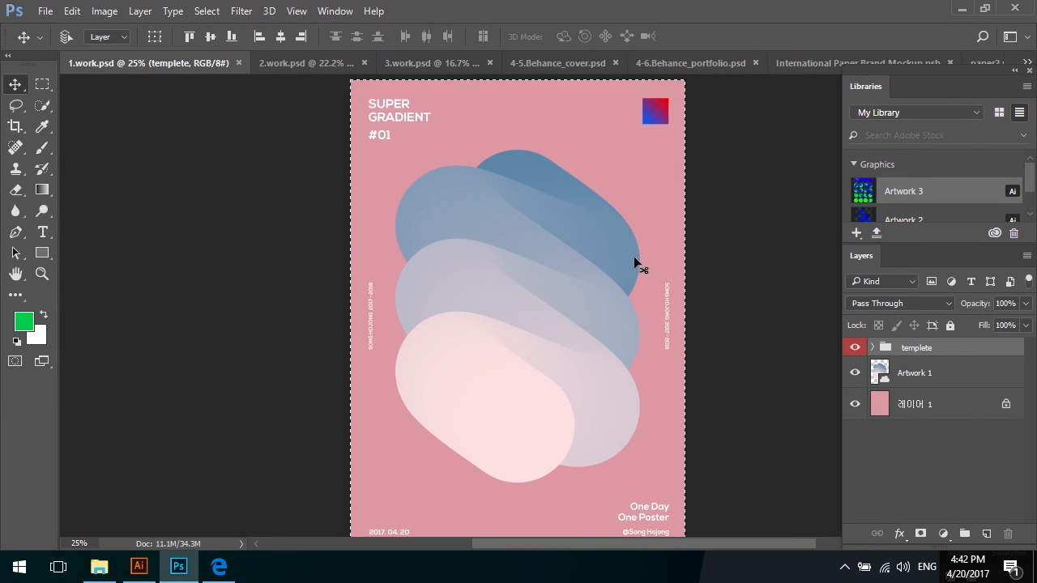
key(ctrl+shift+c)
key(ctrl+d)
click(973, 56)
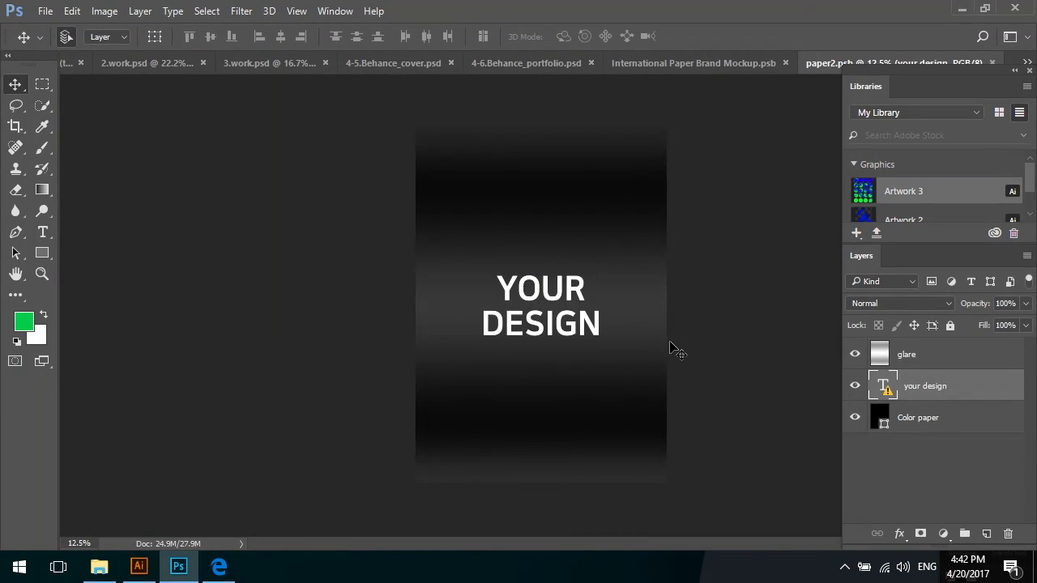
- Paste the poster into paper2.psb, scale it to about 150% to fill the canvas, save, and check it on the paper mockup
key(ctrl+v)
drag(547, 279, 513, 229)
key(ctrl+t)
drag(582, 365, 669, 486)
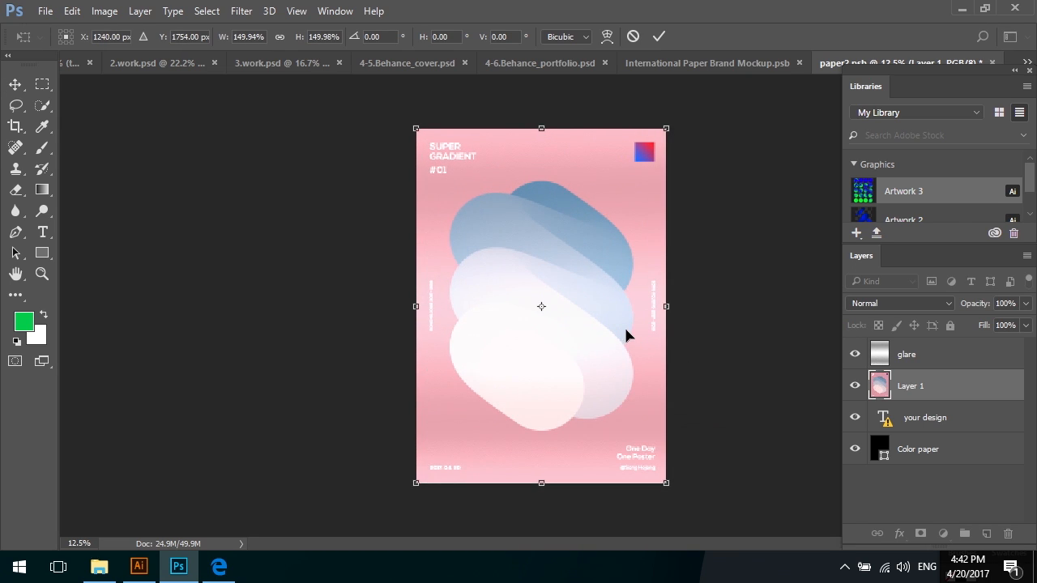
key(Return)
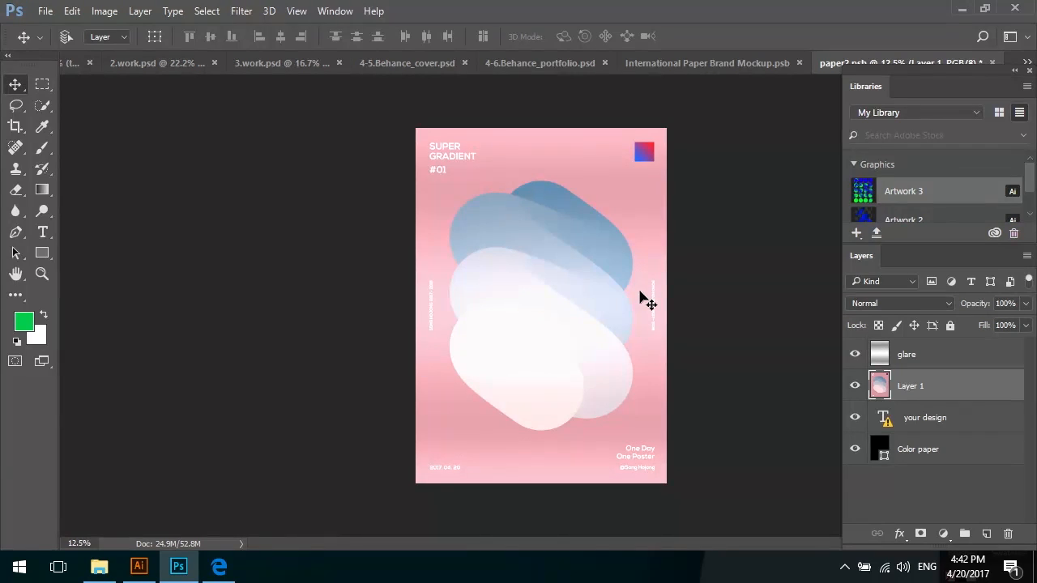
key(ctrl)
key(ctrl+s)
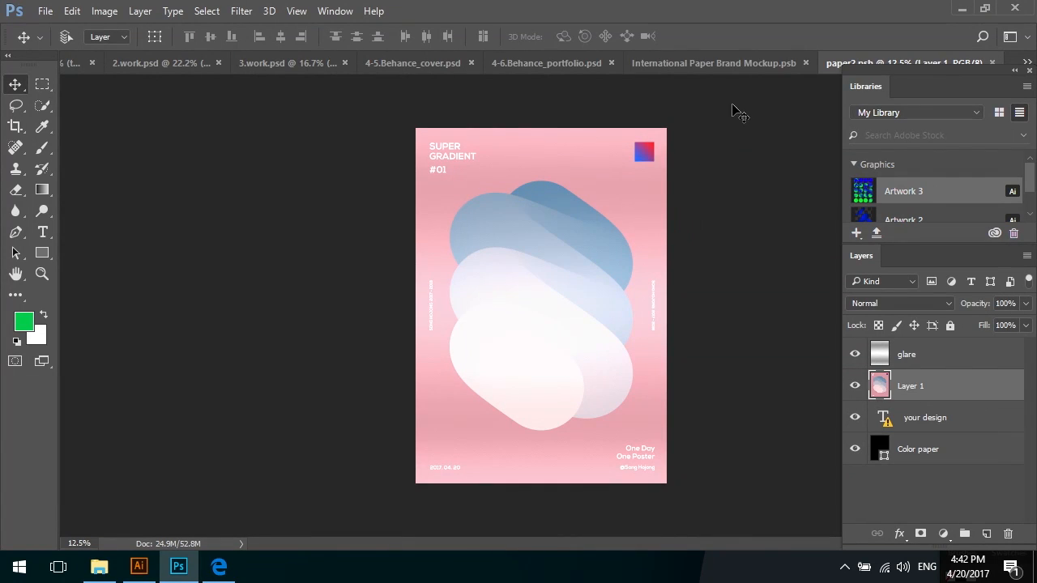
click(742, 66)
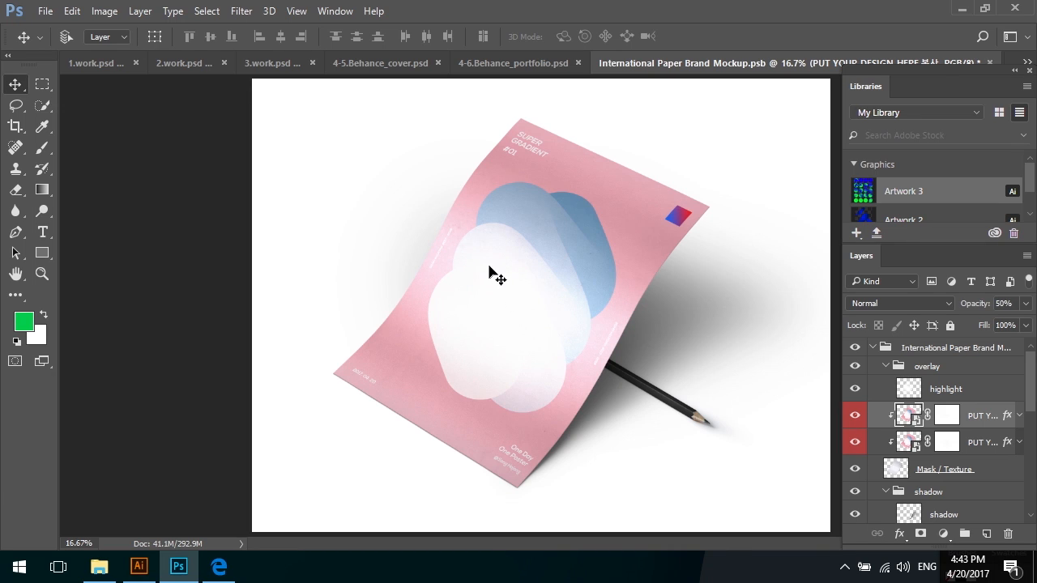
- Lower the glare layer's opacity to 30% in paper2.psb, and close the file with its changes saved
click(1029, 62)
click(854, 175)
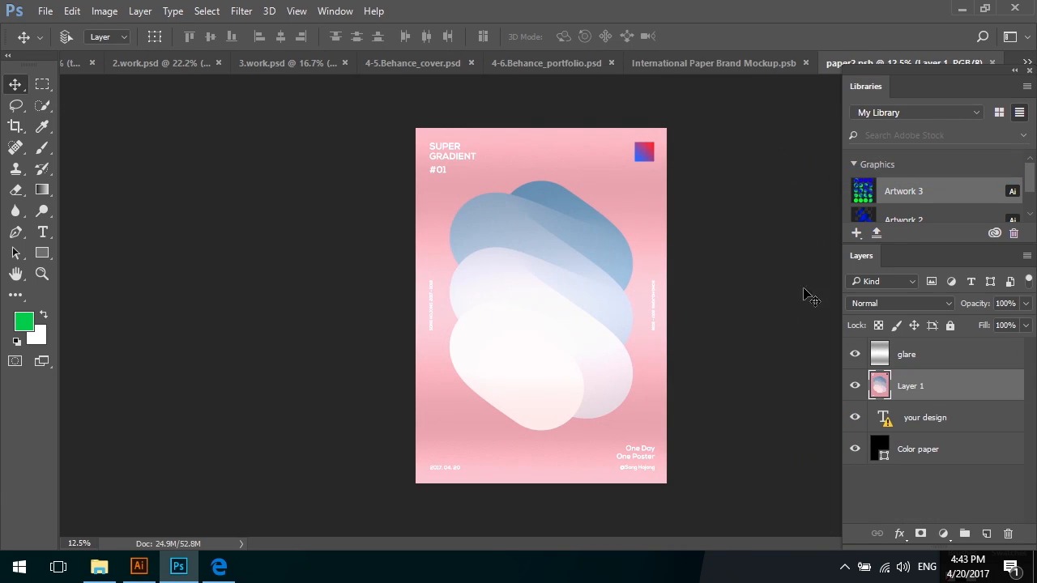
click(909, 356)
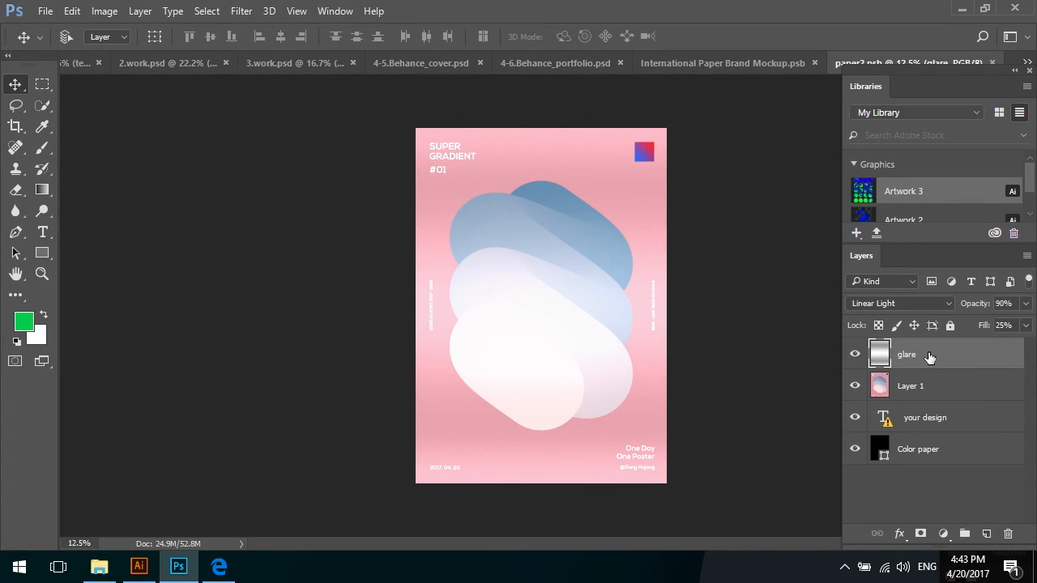
key(3)
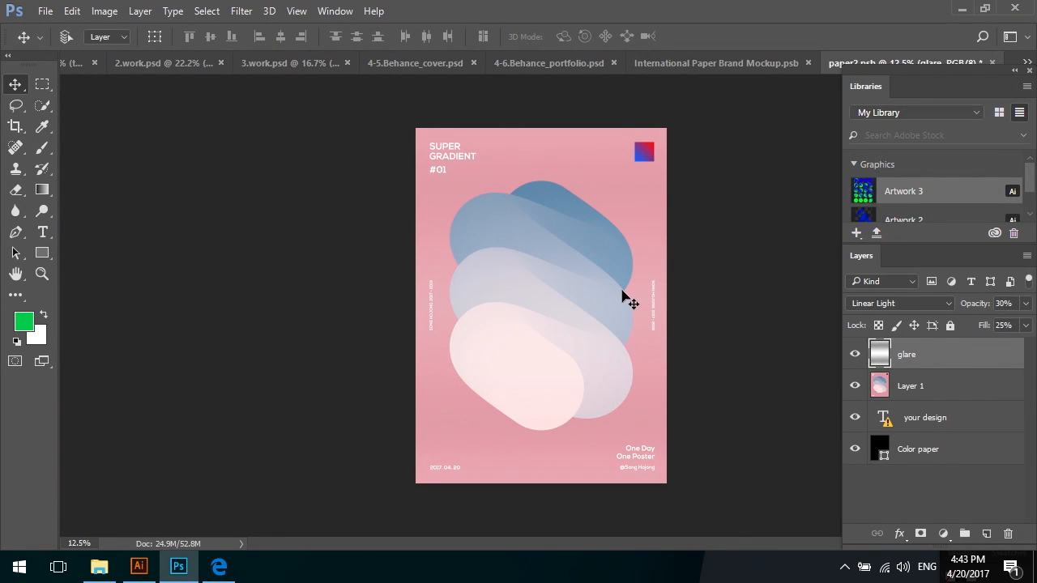
click(993, 63)
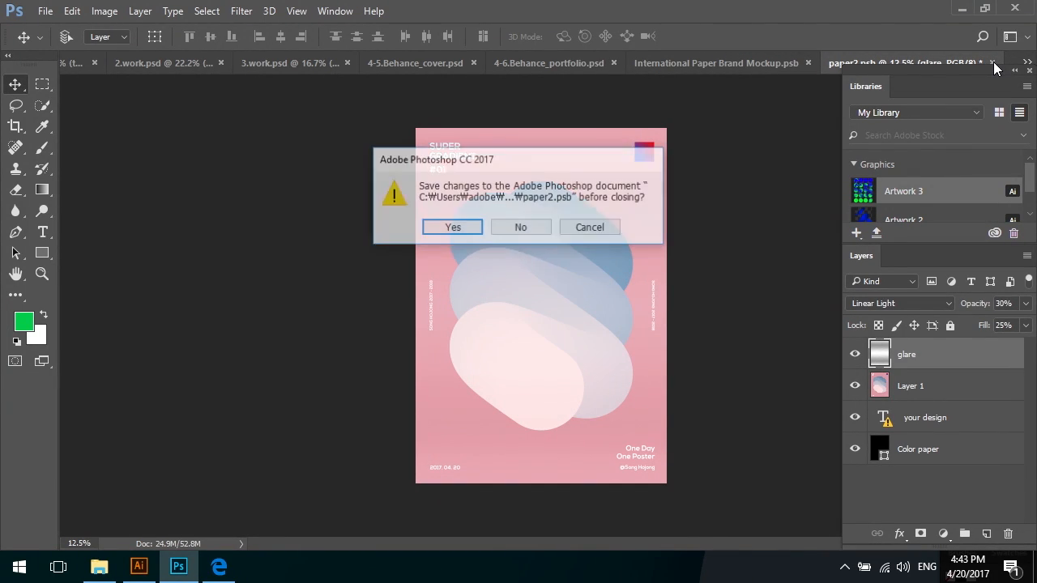
click(452, 227)
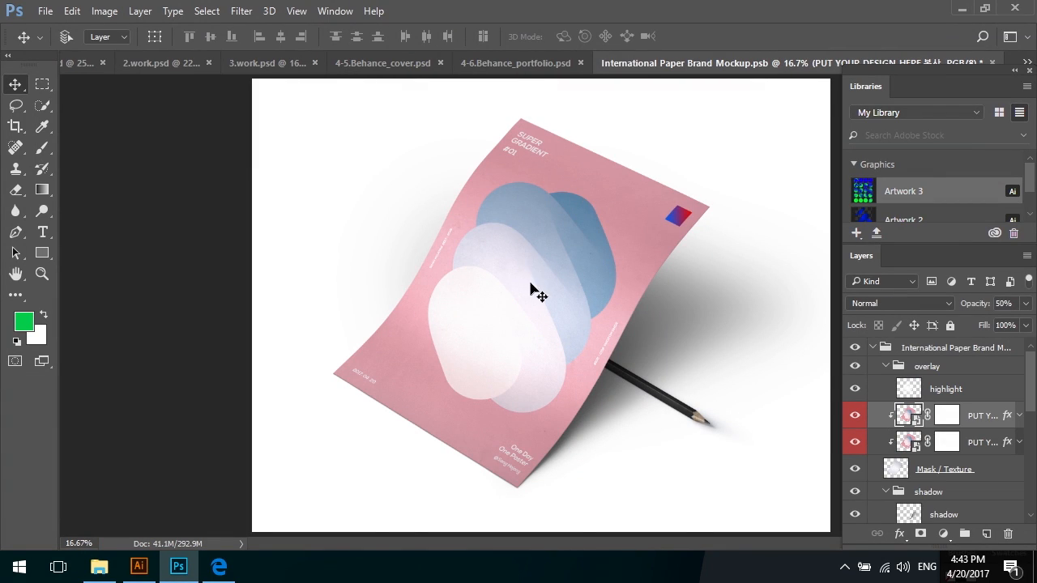
- Recolour the mockup's Rectangle 1 background with the pink sampled from the poster, RGB 212, 149, 160
ctrl+click(784, 267)
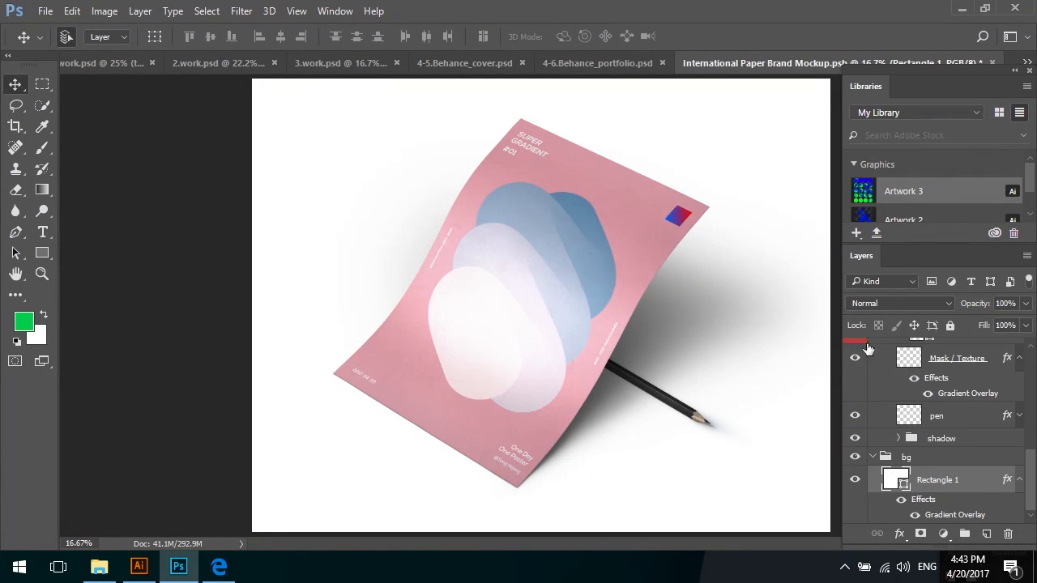
key(i)
double_click(898, 483)
drag(462, 82, 817, 294)
click(633, 182)
drag(614, 174, 616, 182)
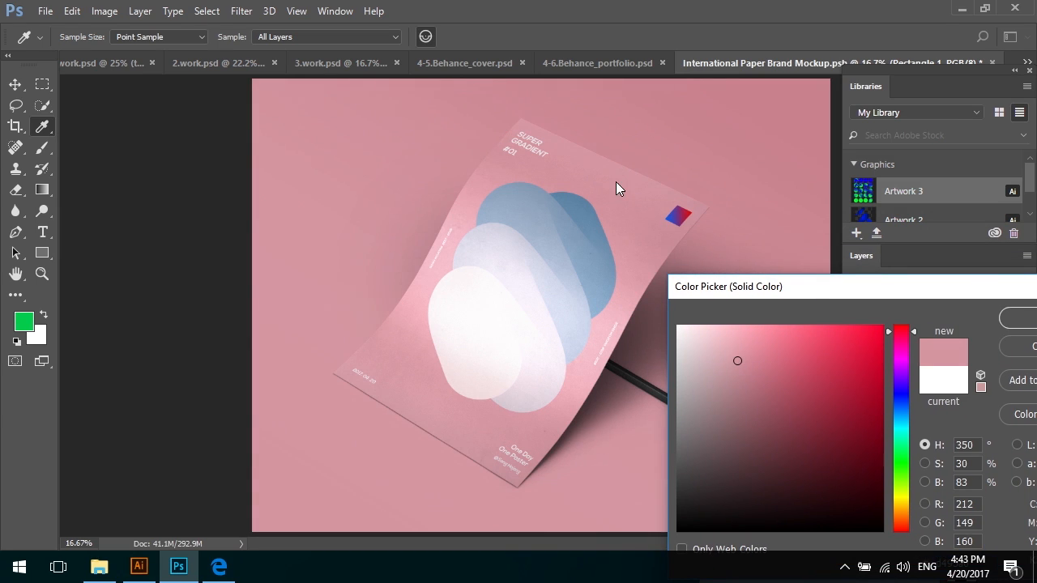
click(1013, 319)
click(976, 394)
- Recolour the COLOR Pencil shape from a blue sampled on the poster, darkened to RGB 35, 78, 116
ctrl+click(672, 403)
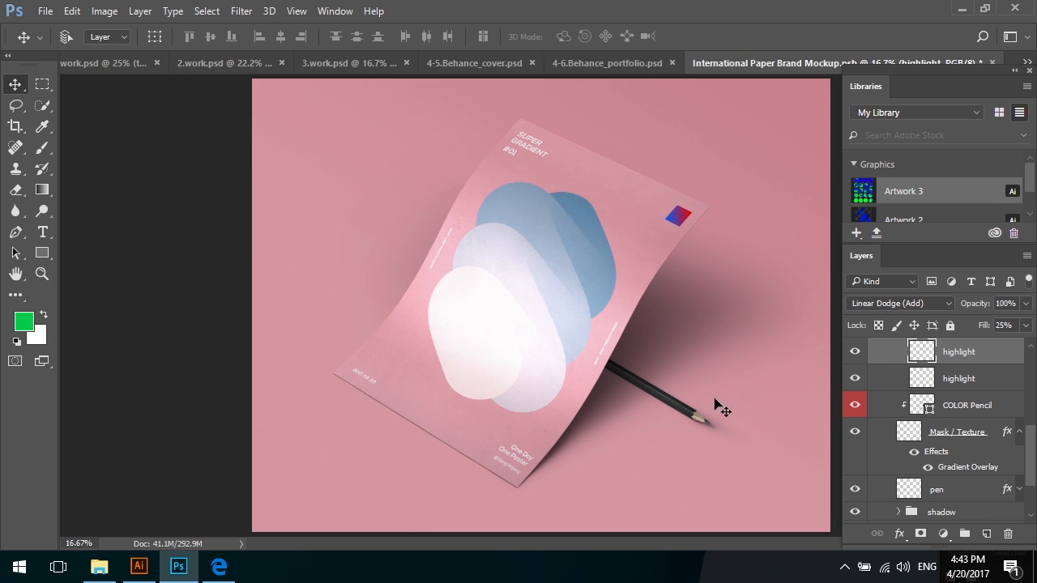
double_click(922, 405)
drag(420, 91, 837, 283)
click(587, 207)
drag(842, 406, 865, 424)
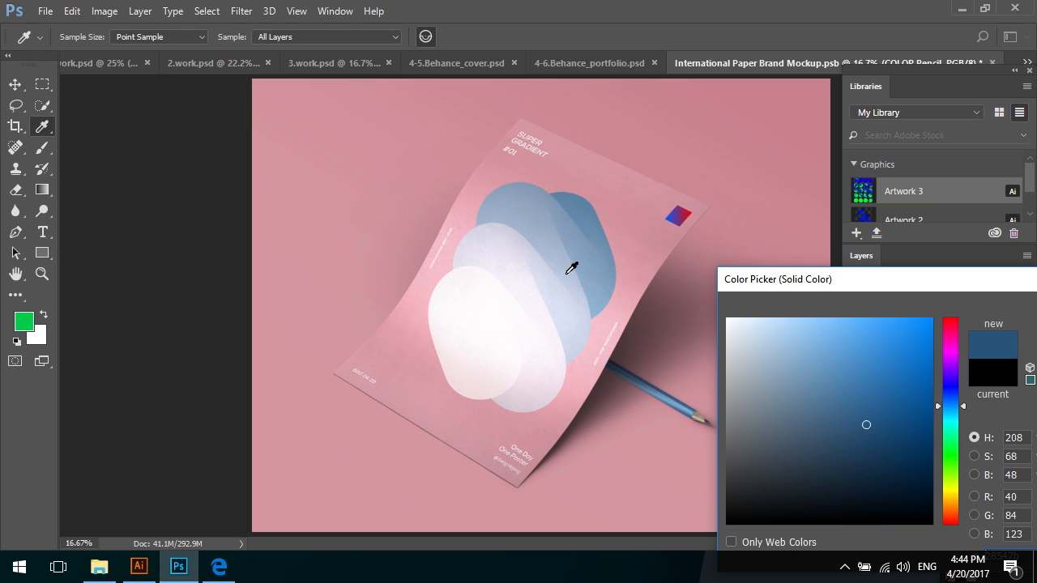
click(870, 430)
drag(935, 286, 889, 300)
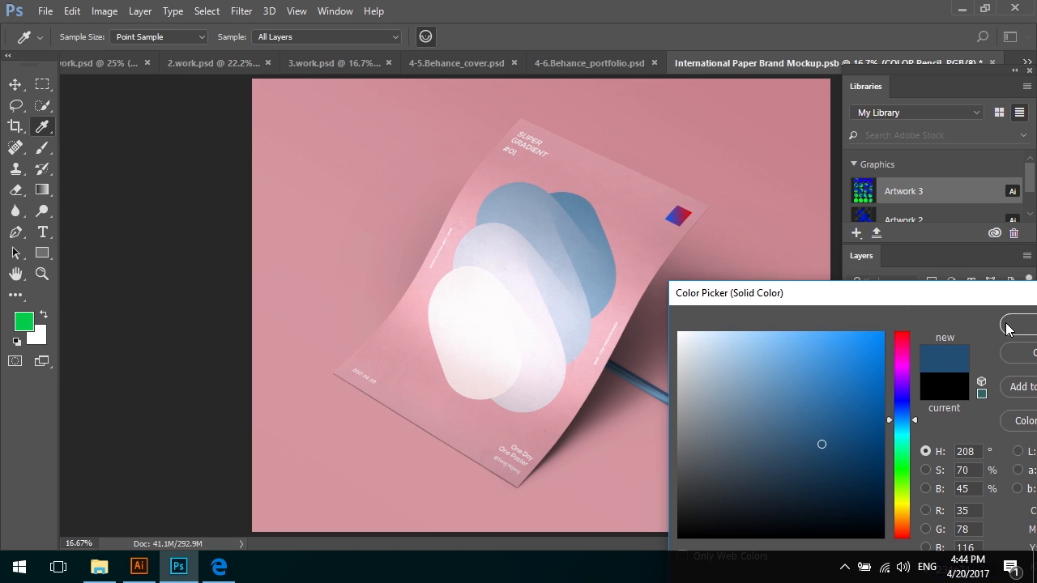
key(v)
key(Return)
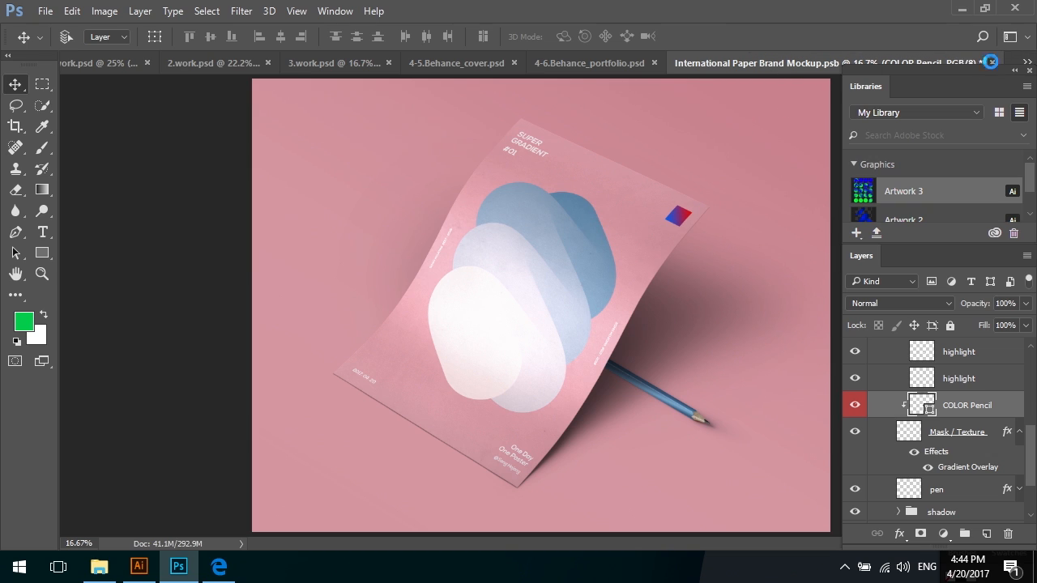
- Save and close the International Paper Brand Mockup contents, and check the updated paper mockup in 4-6.Behance_portfolio.psd
click(993, 63)
click(467, 231)
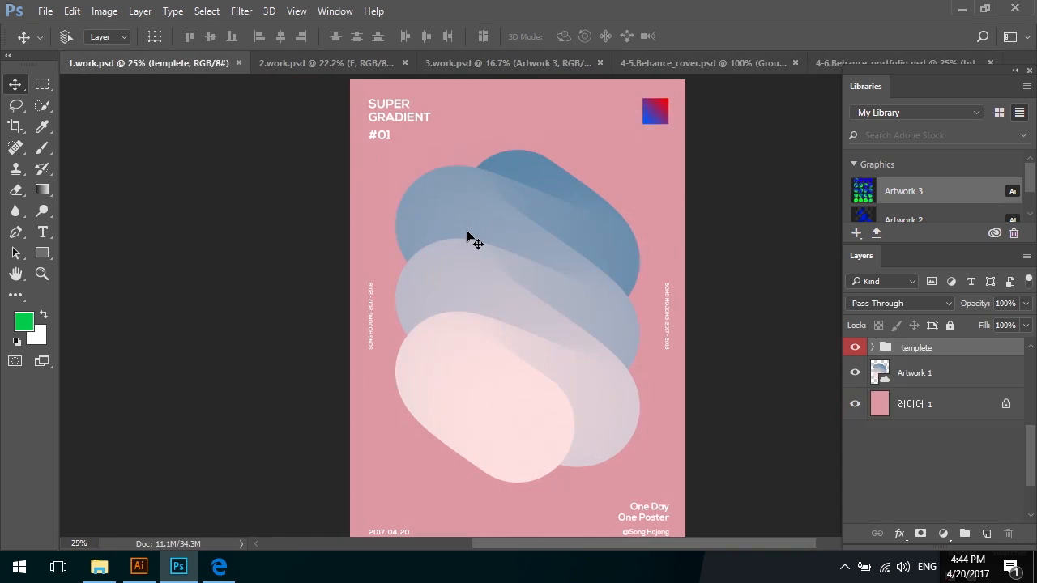
click(824, 62)
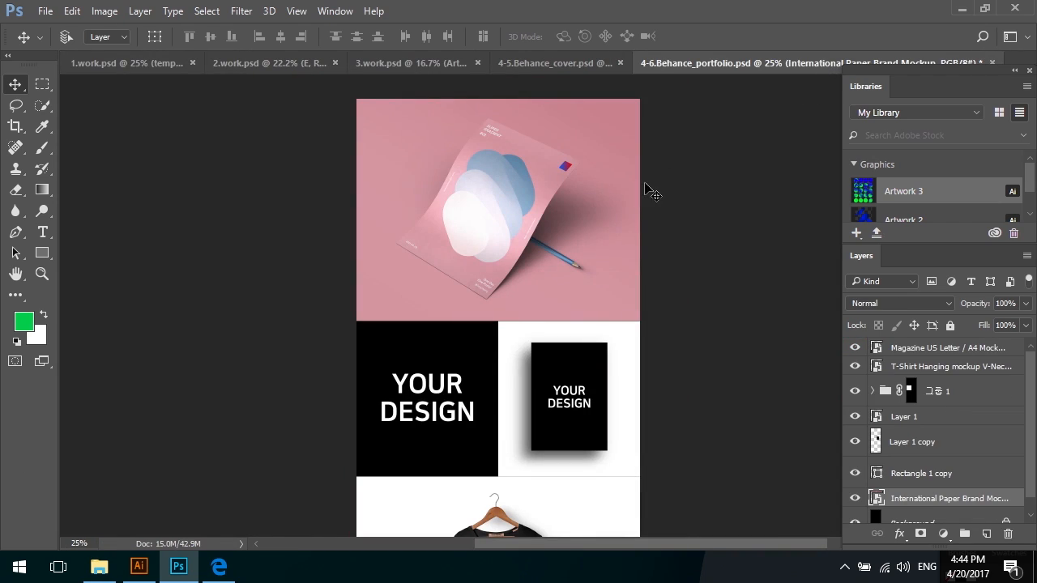
key(ctrl+plus)
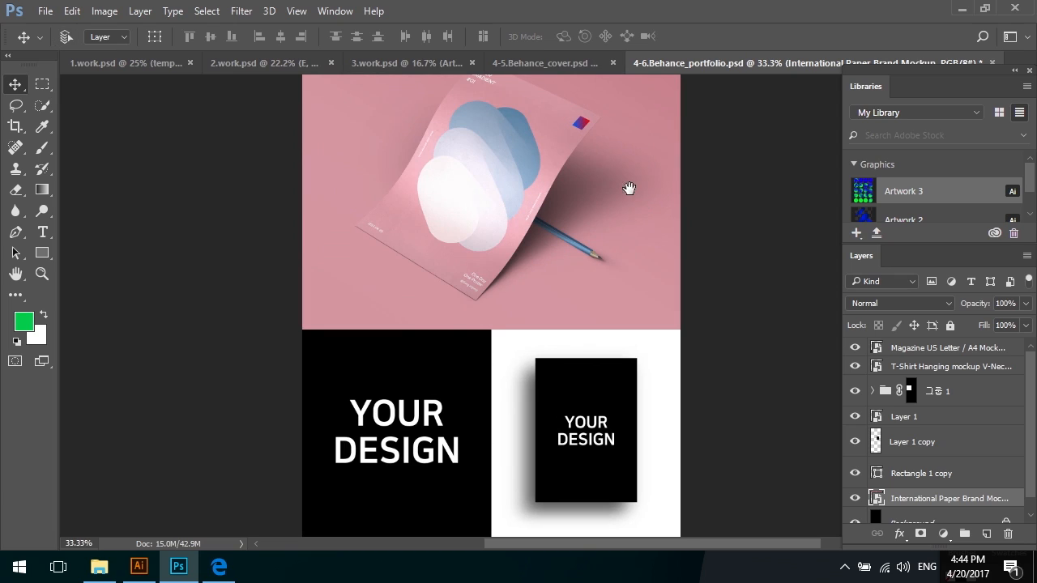
drag(632, 190, 620, 232)
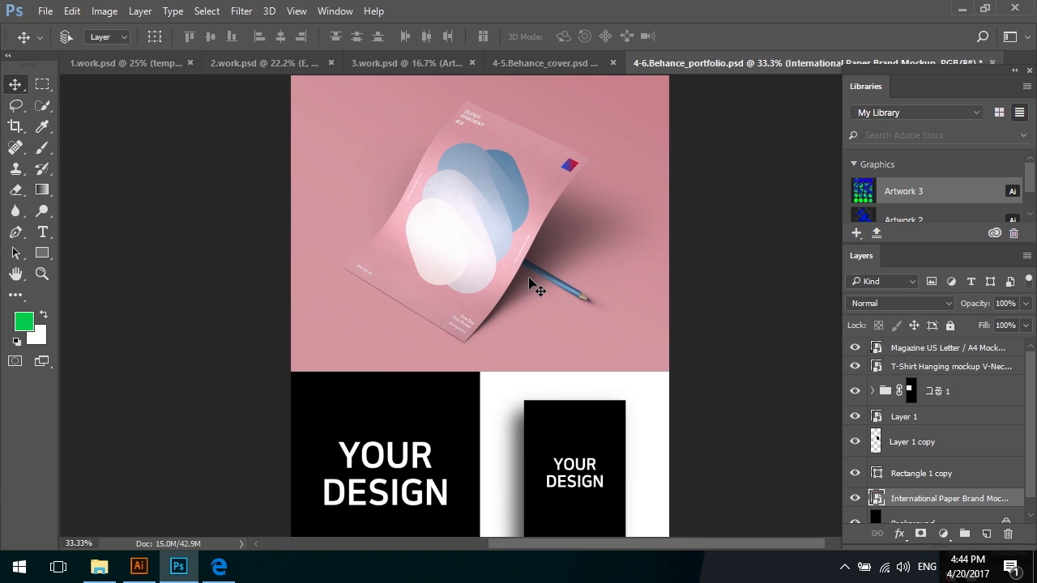
- Paste the copied poster into the Layer 1 smart object of the hanging poster mockup, and save and close its contents
drag(530, 283, 546, 264)
drag(556, 401, 565, 346)
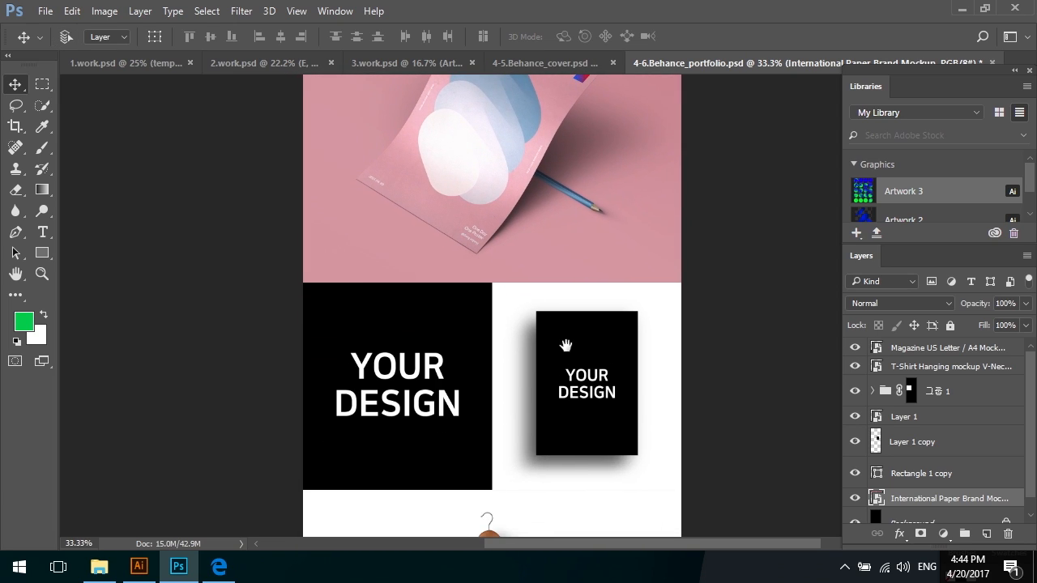
drag(591, 421, 585, 337)
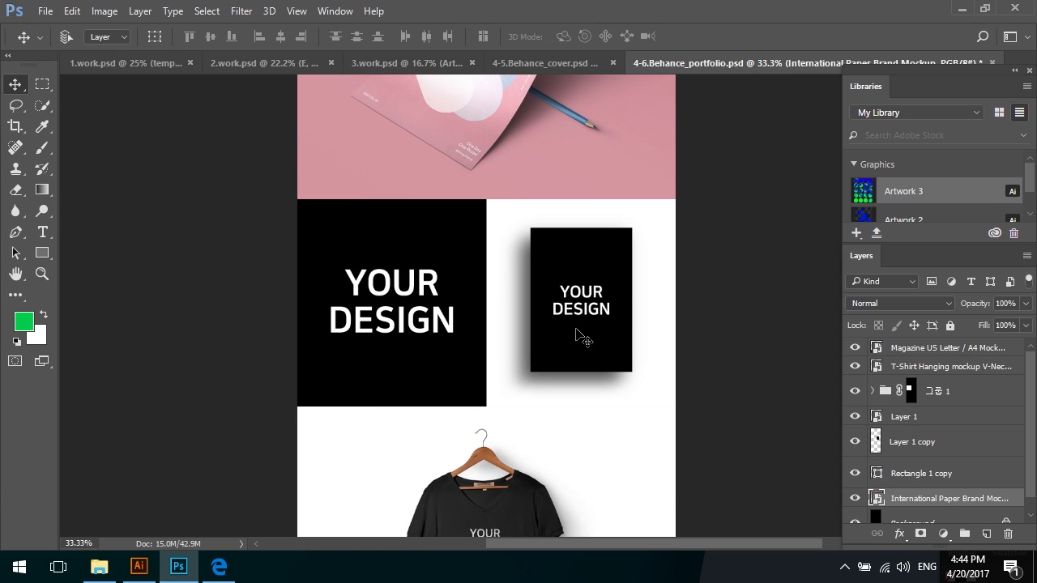
ctrl+click(580, 308)
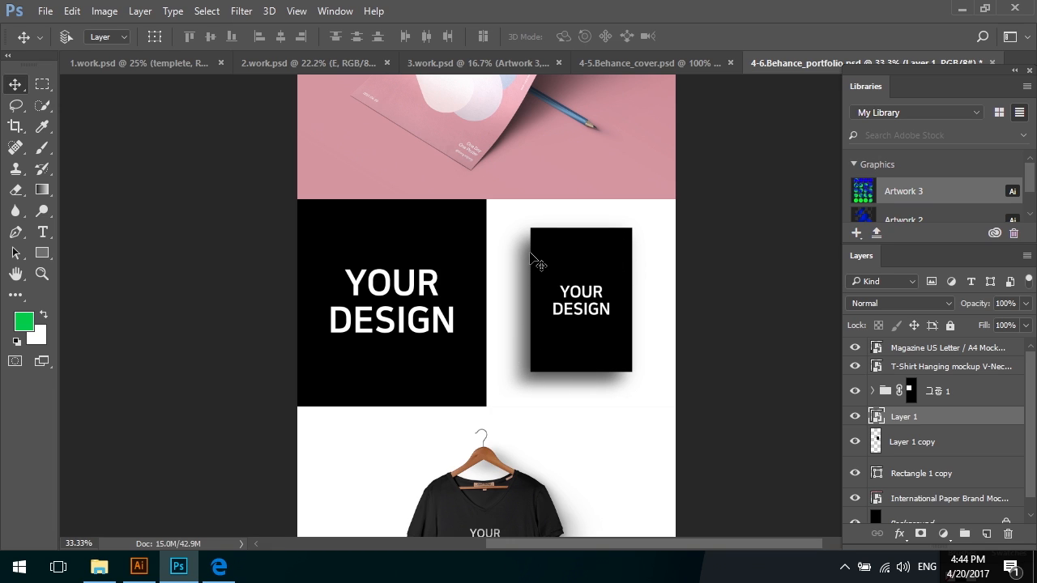
double_click(875, 417)
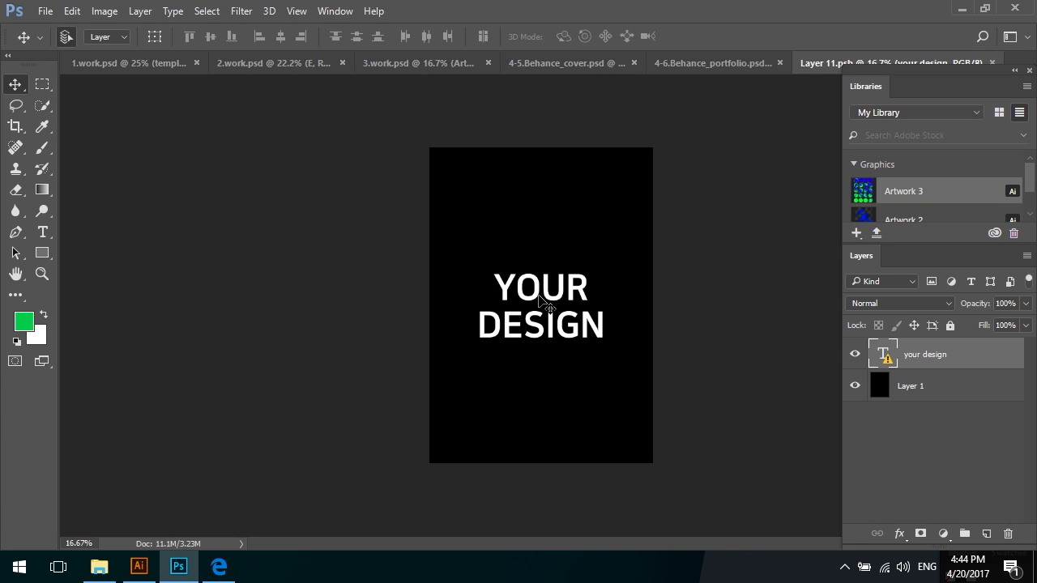
key(ctrl+v)
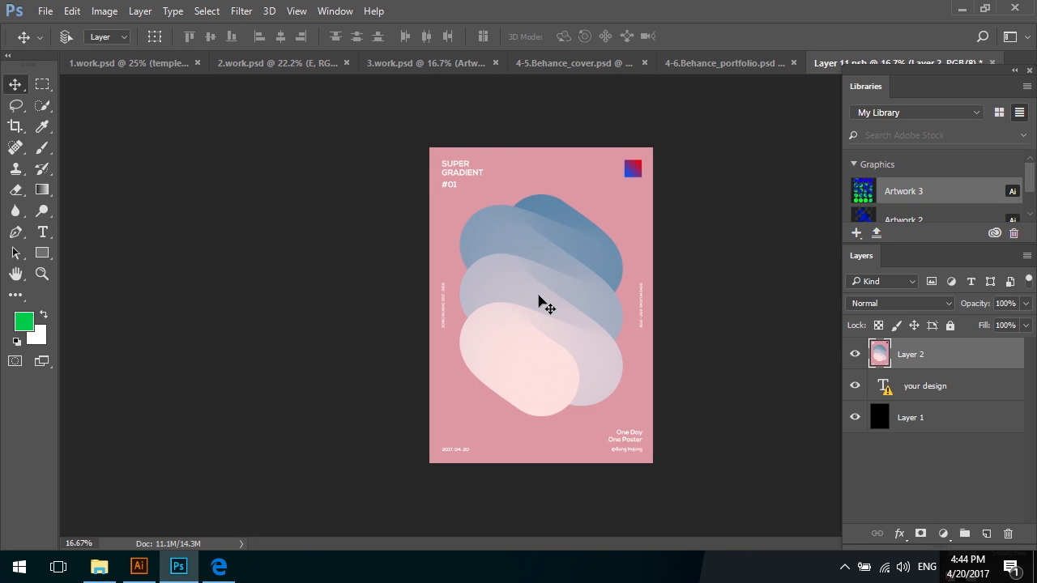
click(988, 62)
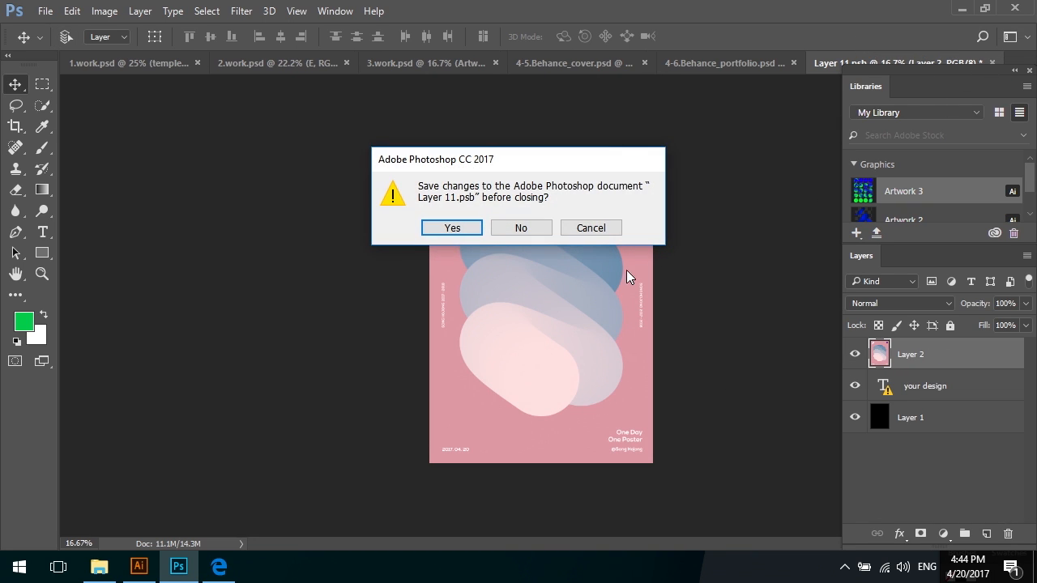
click(452, 229)
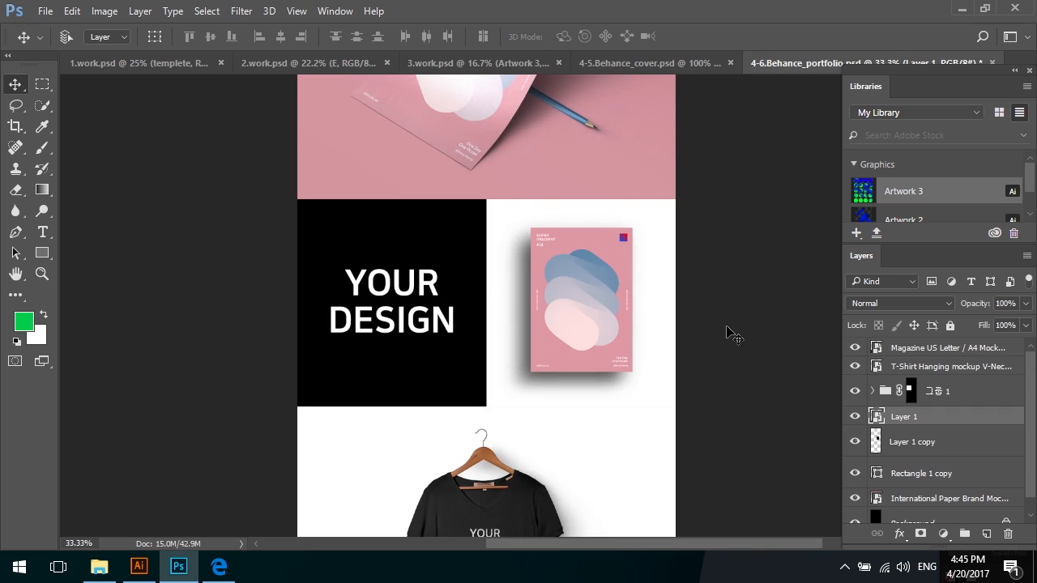
- Recolour the Rectangle 1 copy background behind the hanging poster with a blue sampled from the poster's shape, RGB 94, 136, 169
ctrl+click(669, 275)
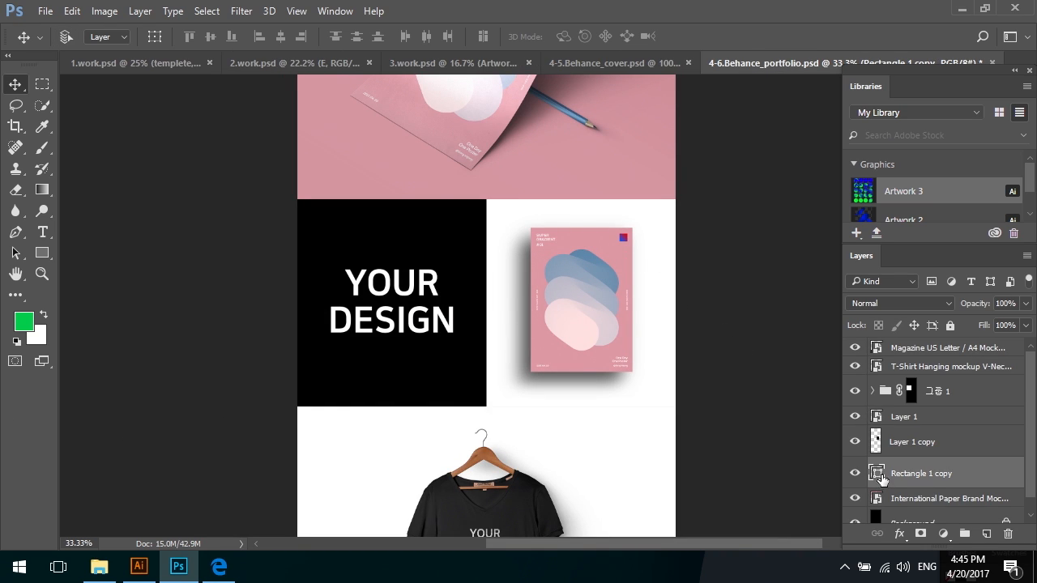
double_click(876, 474)
drag(395, 86, 764, 261)
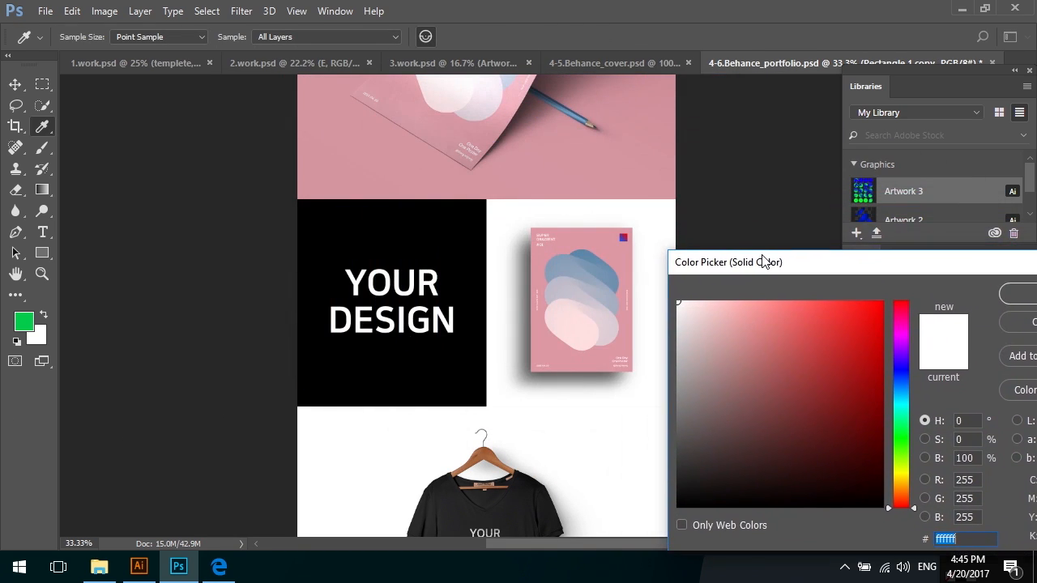
click(587, 250)
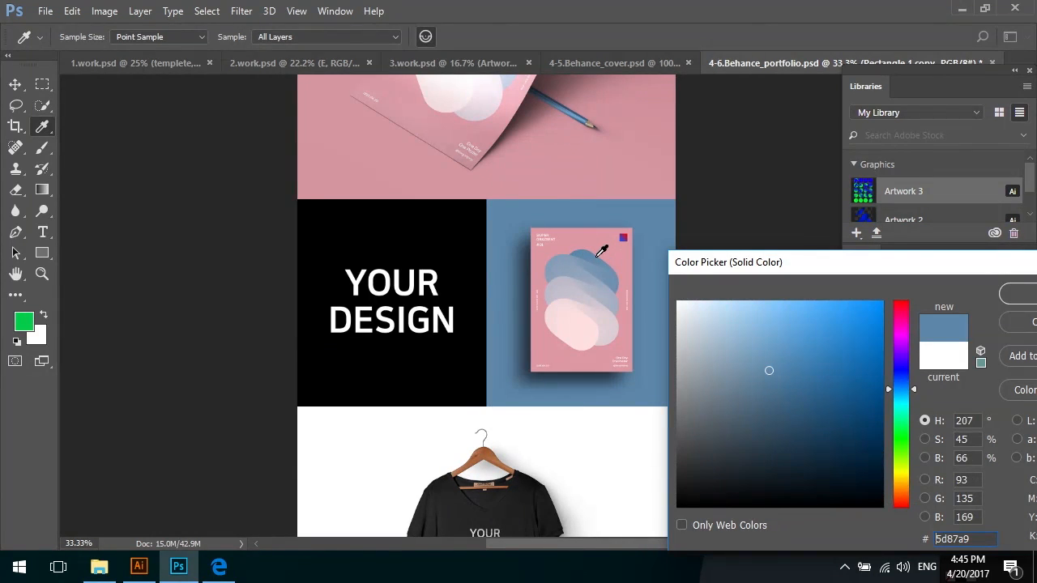
click(593, 257)
click(592, 256)
click(591, 254)
click(1014, 297)
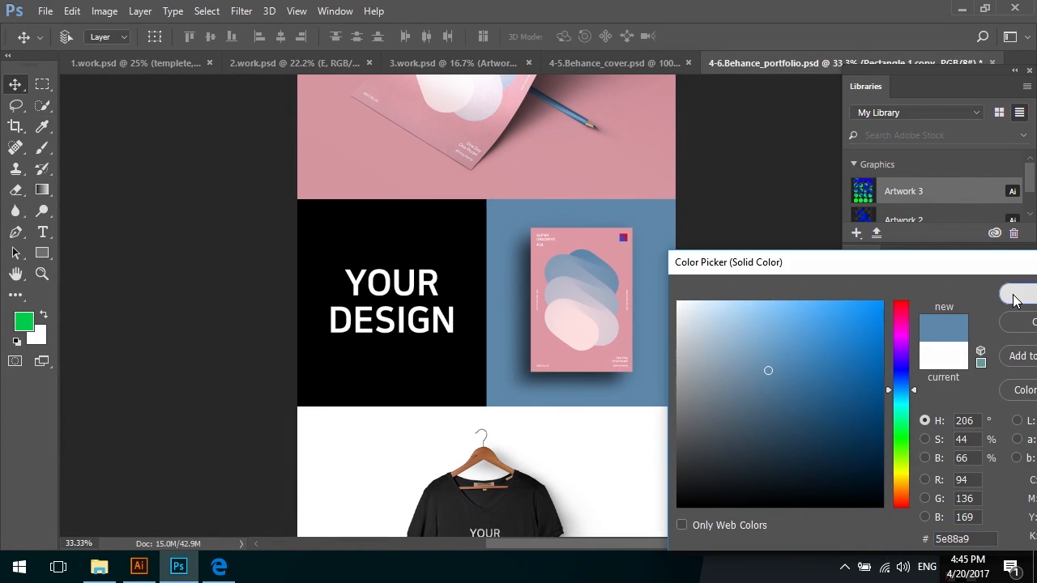
- Hide the "your design" placeholder text inside the black square's group
ctrl+click(435, 286)
drag(464, 300, 473, 301)
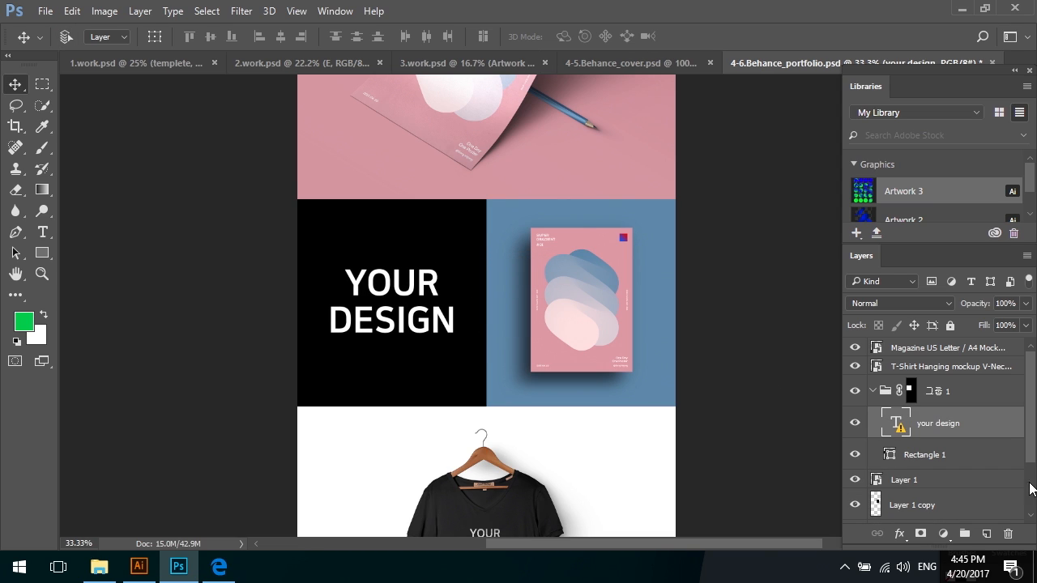
click(855, 425)
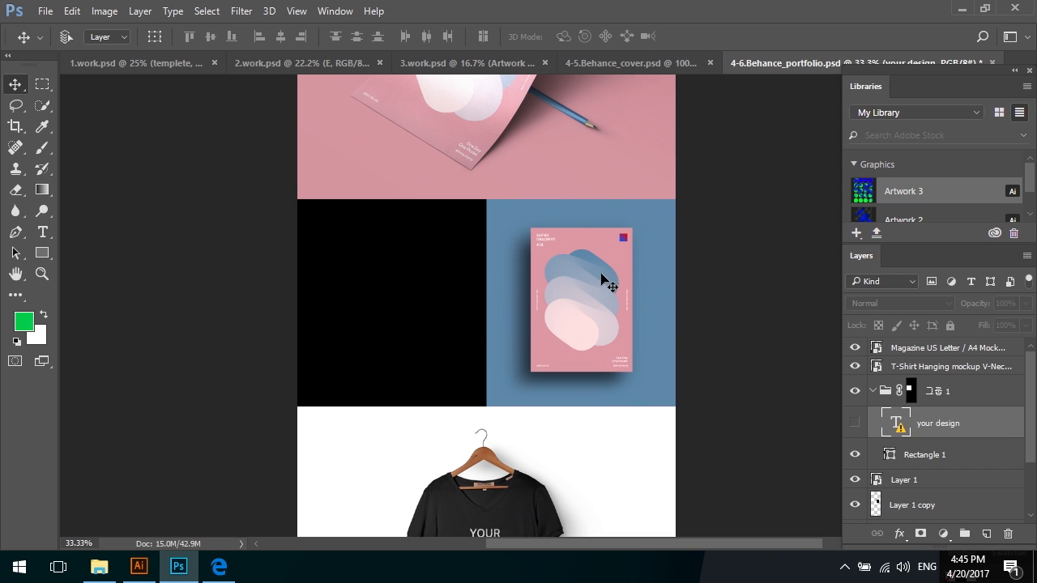
- Place Artwork 1 from the library into the black square of 4-6.Behance_portfolio.psd, centred and scaled to about 110%
click(200, 65)
click(574, 271)
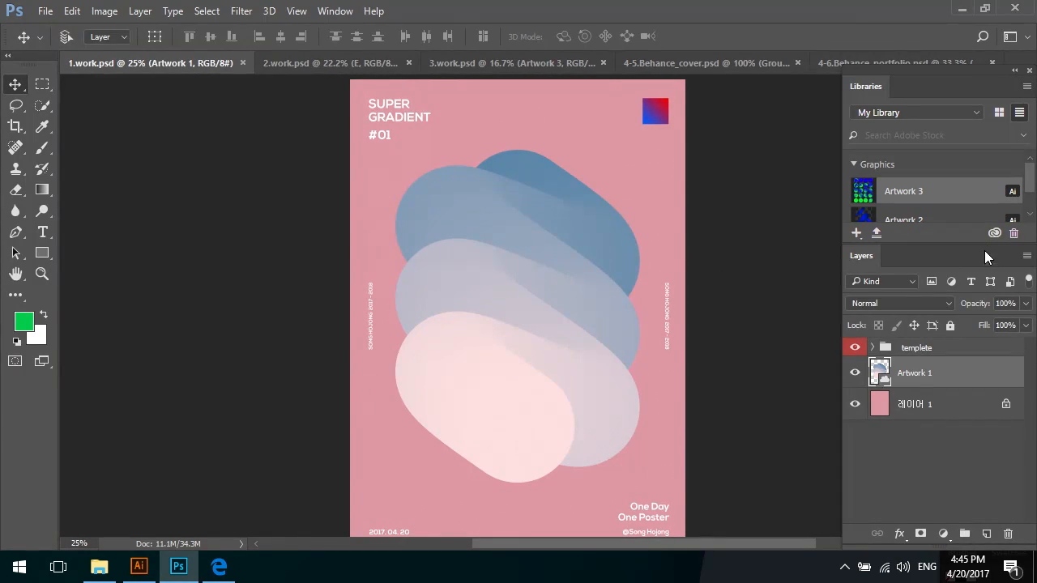
drag(1033, 183, 1031, 196)
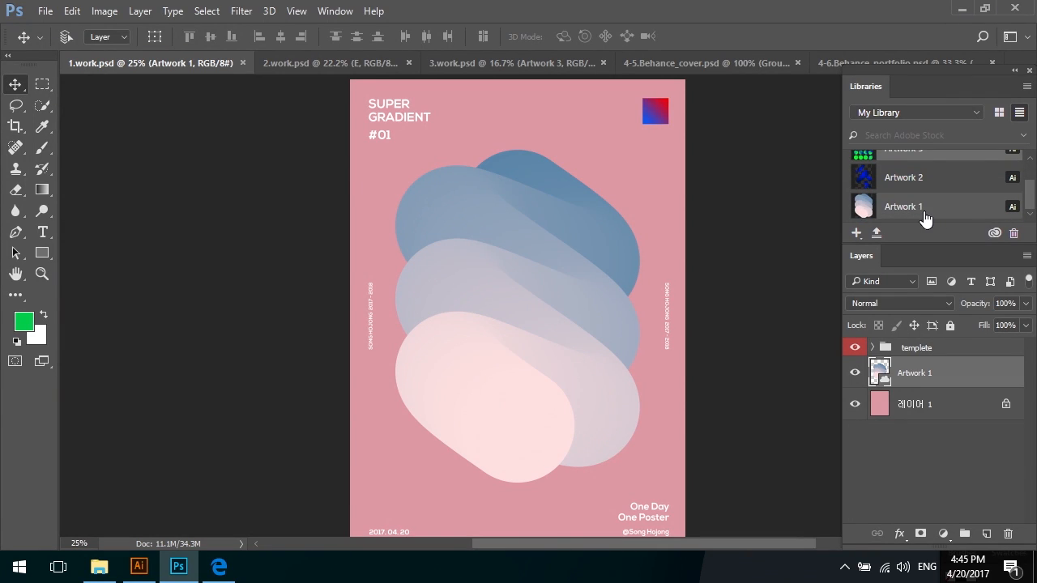
click(835, 62)
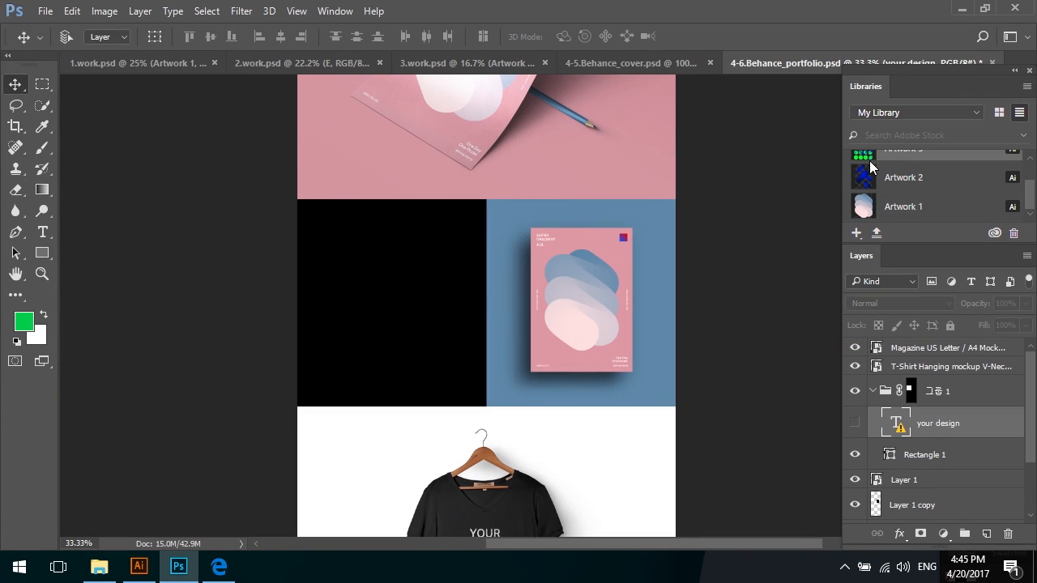
drag(899, 204, 430, 286)
drag(450, 226, 468, 226)
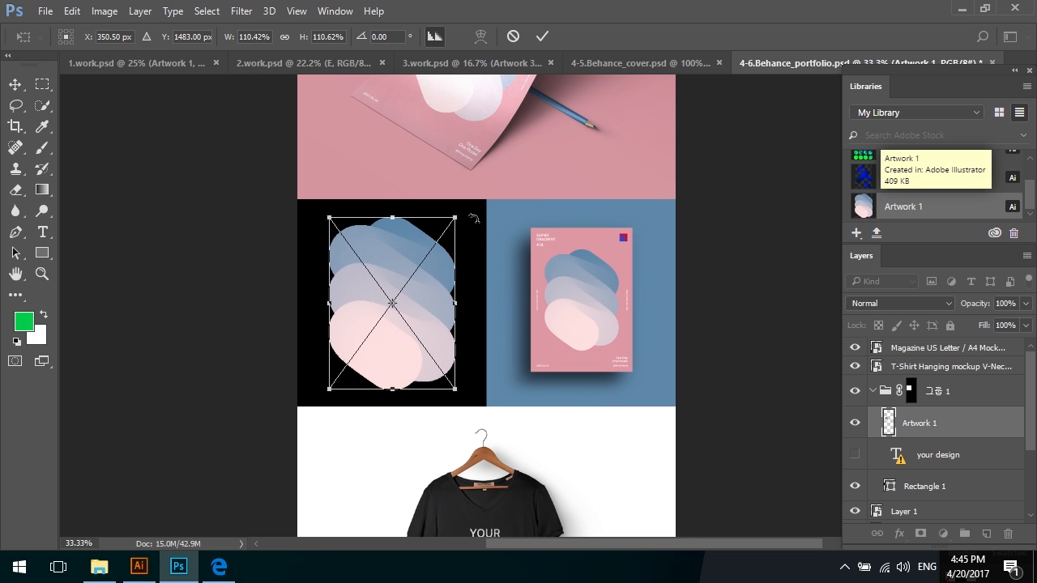
key(ctrl+plus)
key(Return)
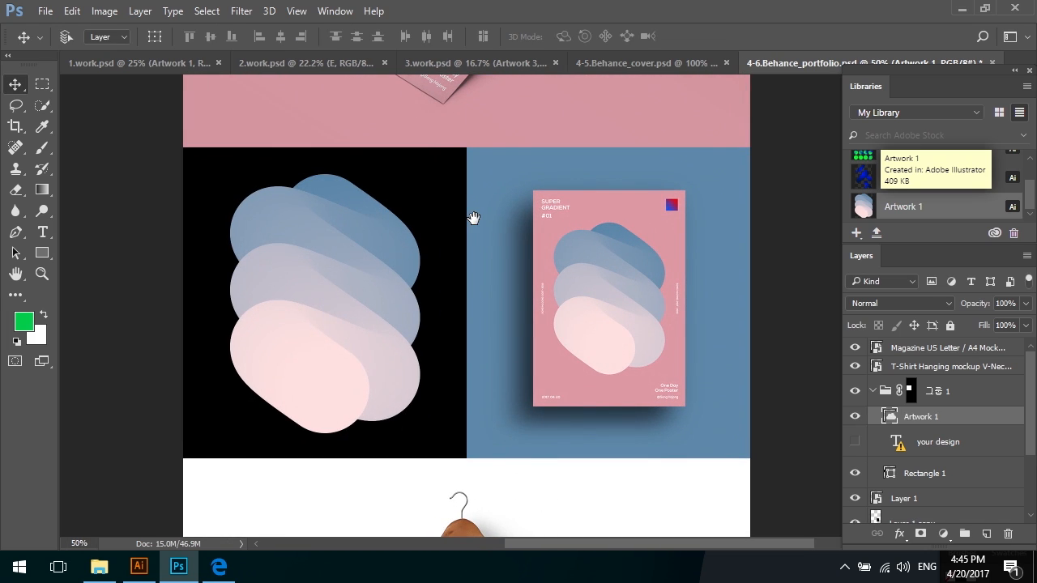
- Recolour the Rectangle 1 background behind the placed artwork with the pink sampled from the poster, RGB 223, 153, 164
drag(473, 219, 473, 255)
ctrl+click(437, 243)
double_click(888, 474)
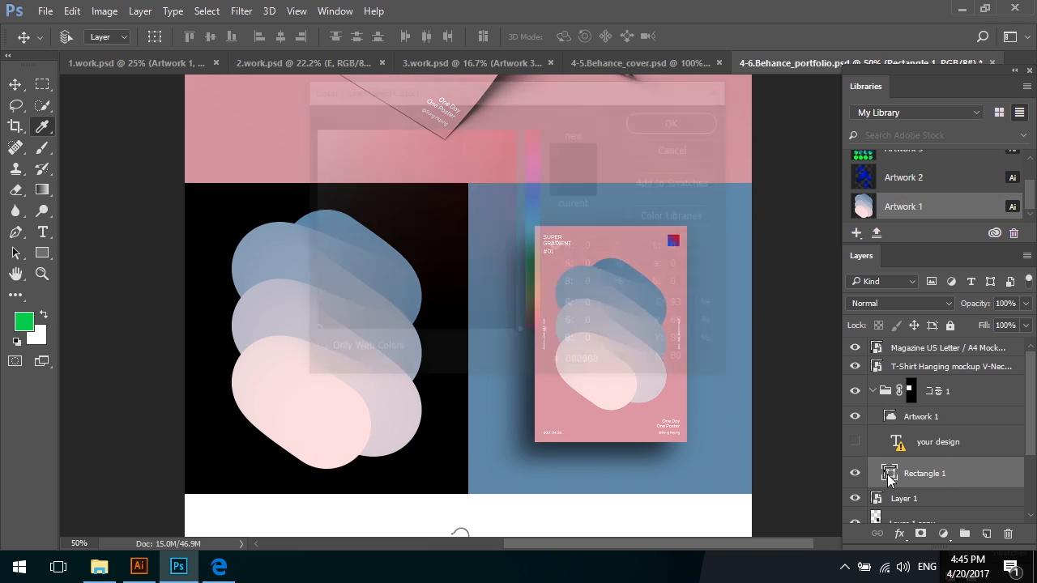
drag(387, 91, 773, 277)
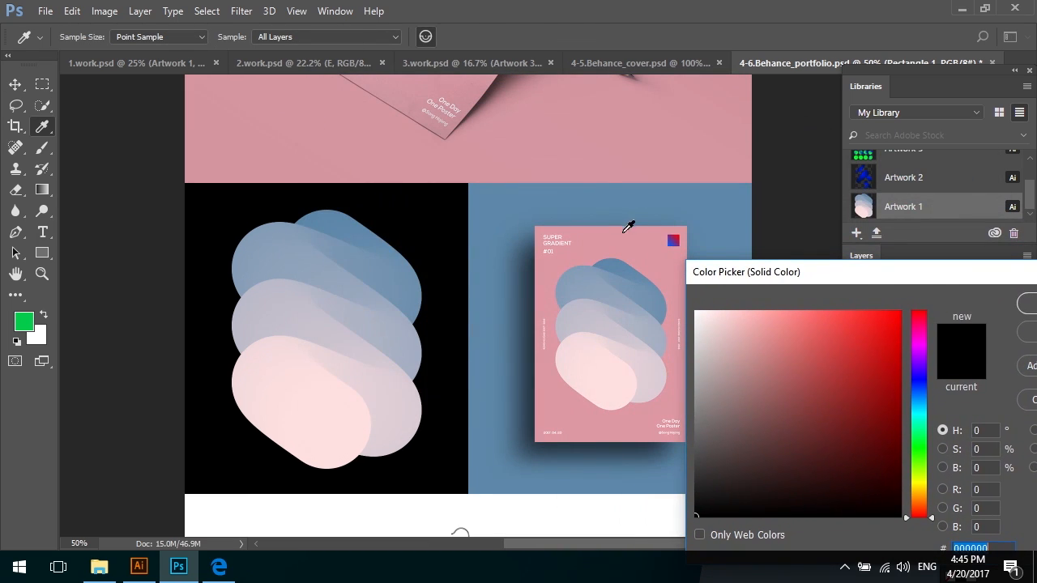
click(608, 168)
click(657, 242)
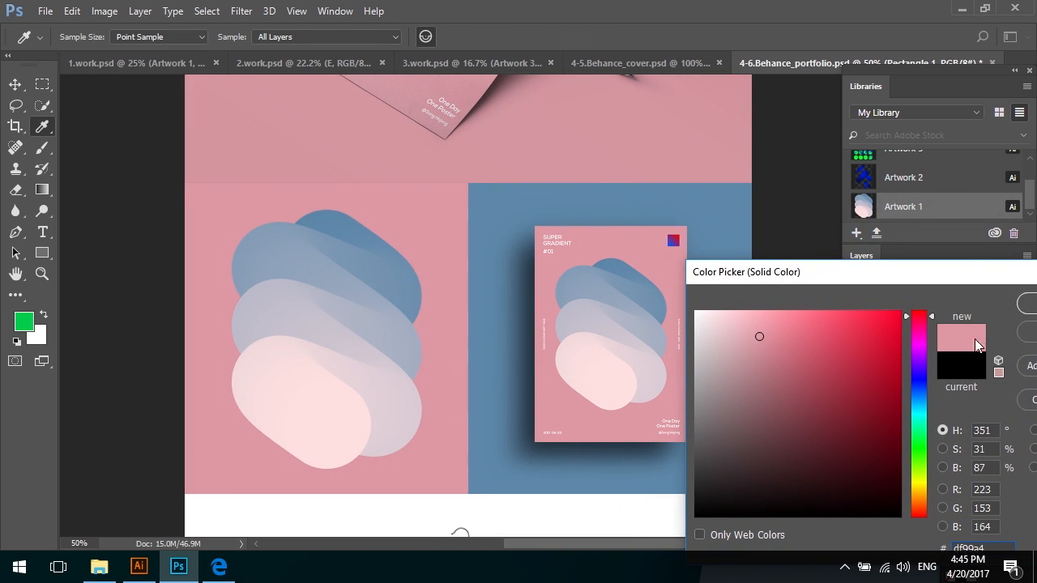
click(1026, 305)
- Review the paper mockup, large artwork, hanging poster and T-shirt mockup together in the portfolio layout
click(959, 392)
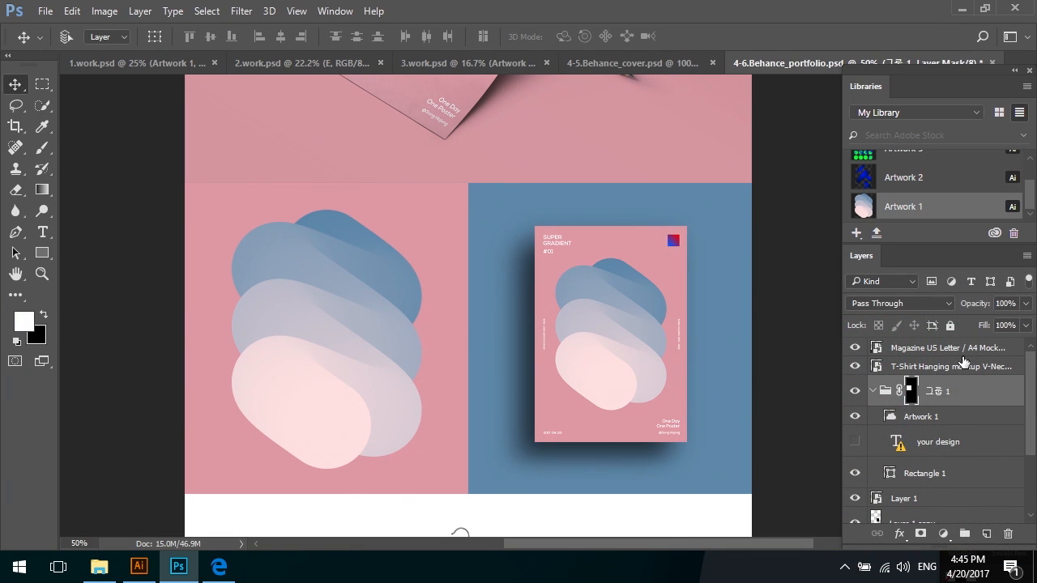
click(963, 352)
drag(686, 172, 694, 407)
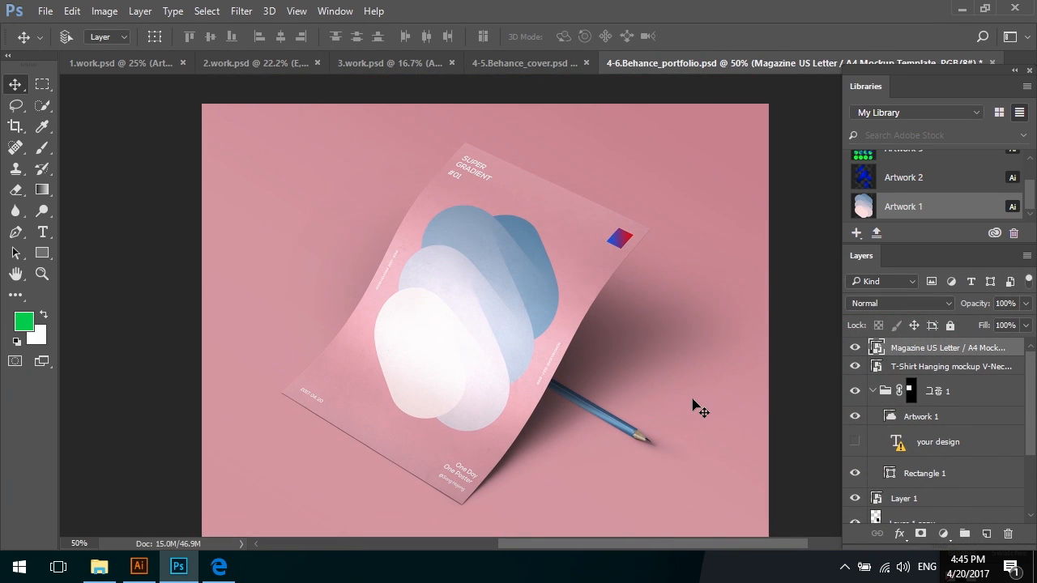
drag(671, 442, 678, 382)
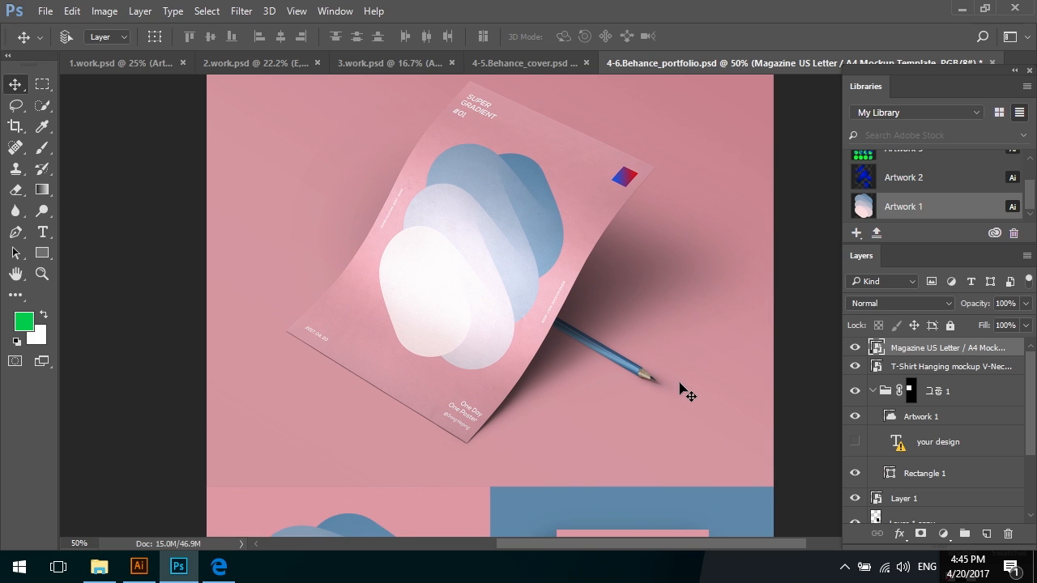
drag(669, 412, 669, 324)
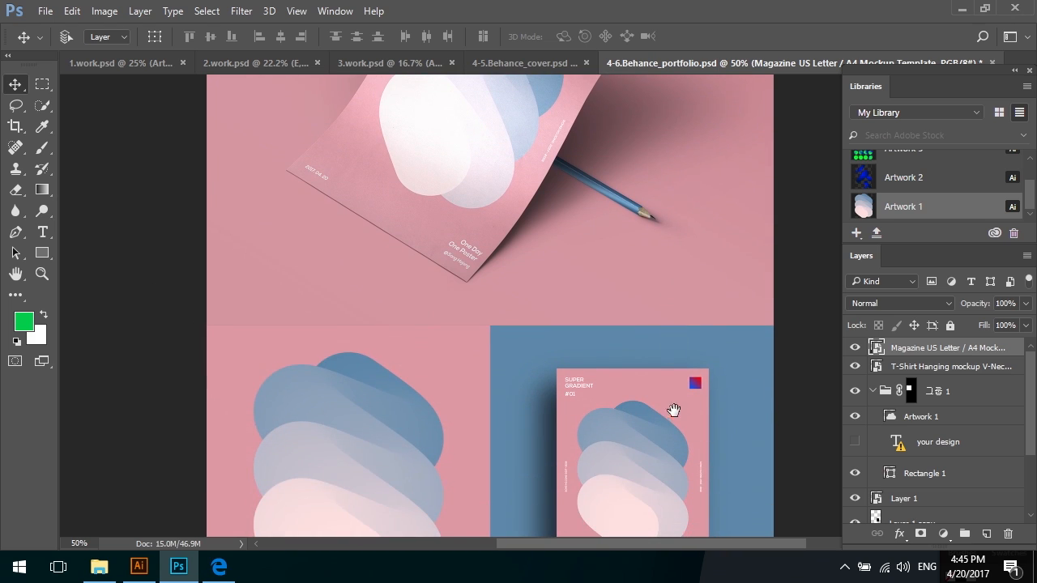
drag(673, 409, 673, 367)
drag(671, 405, 669, 345)
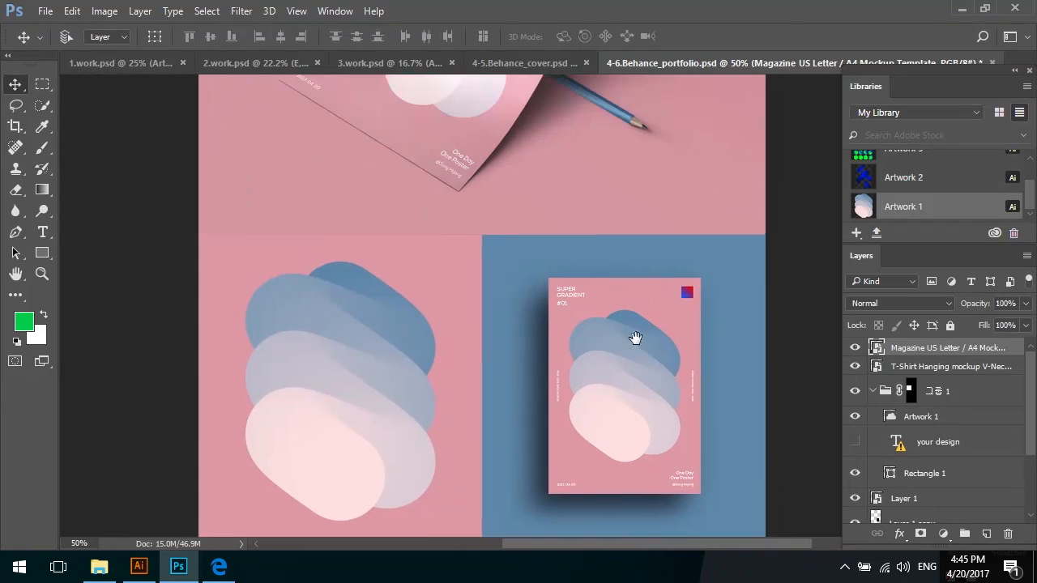
drag(634, 247, 636, 344)
drag(624, 202, 644, 358)
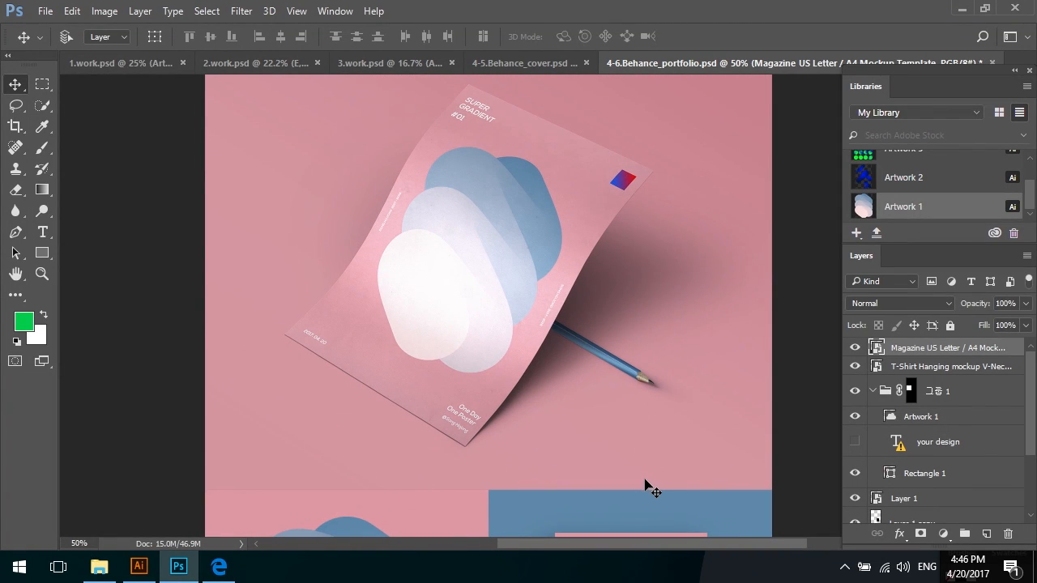
drag(648, 582, 644, 347)
drag(641, 435, 657, 276)
drag(645, 398, 632, 338)
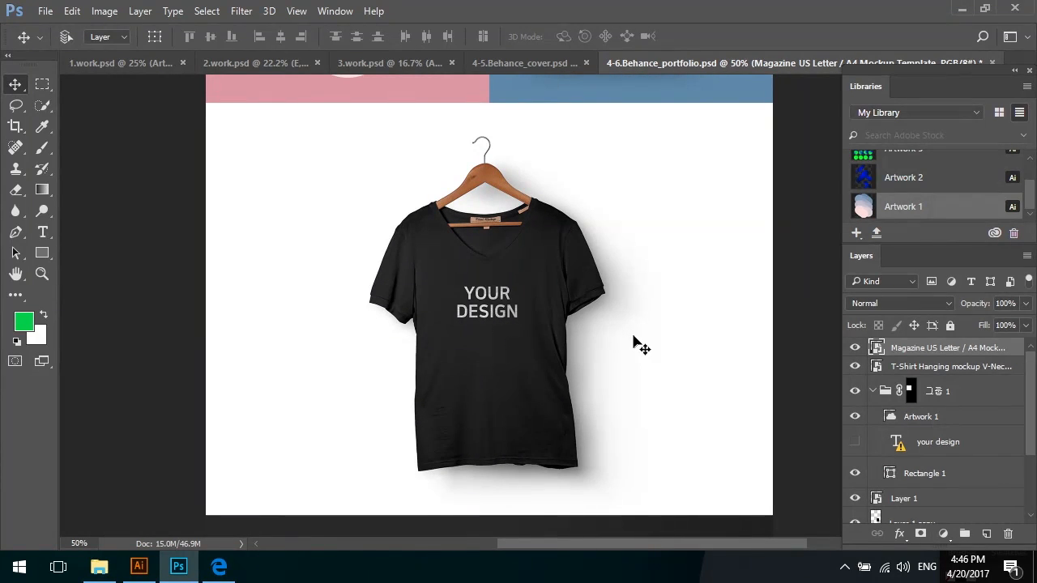
drag(614, 105, 619, 360)
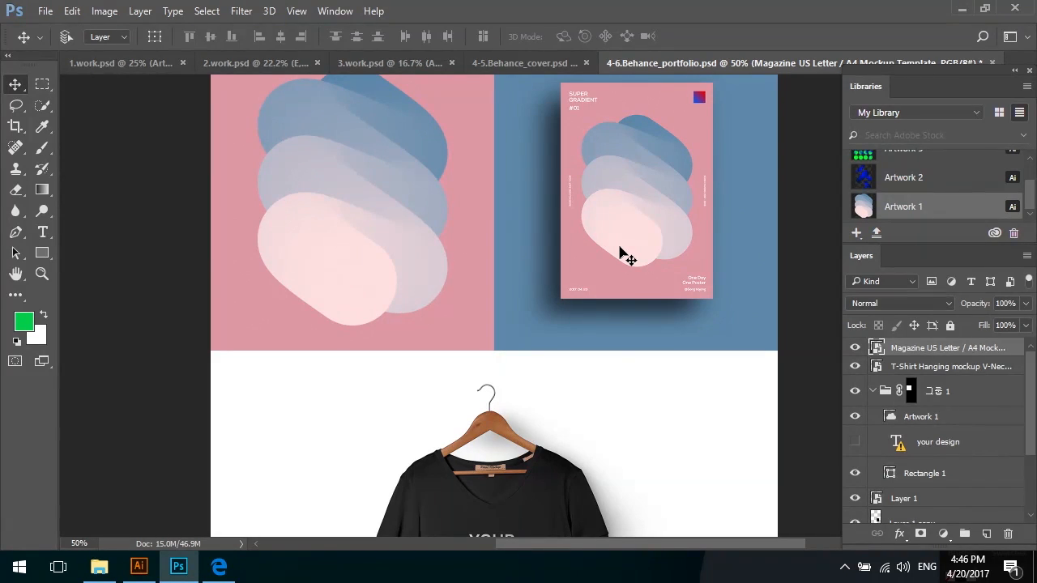
drag(634, 414, 620, 250)
drag(606, 368, 625, 290)
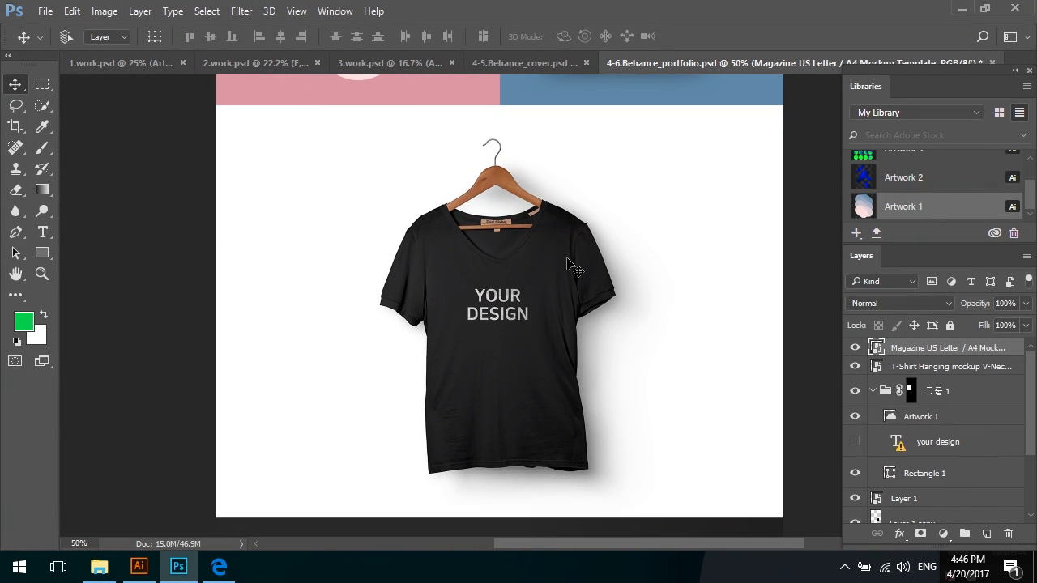
drag(569, 267, 576, 243)
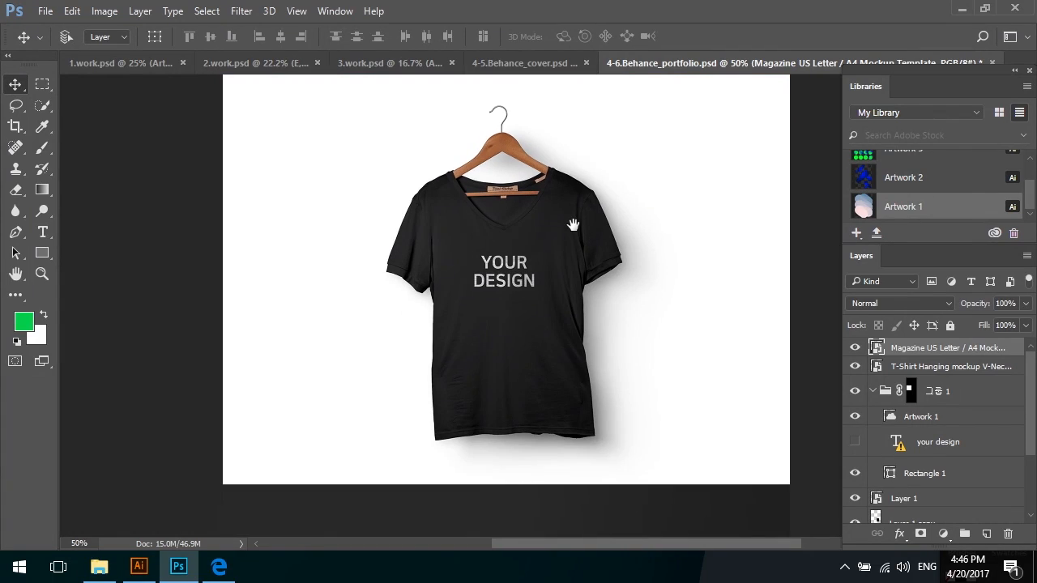
- Open the T-Shirt Hanging mockup contents, and in them the PUT YOUR DESIGN HERE smart object
click(588, 258)
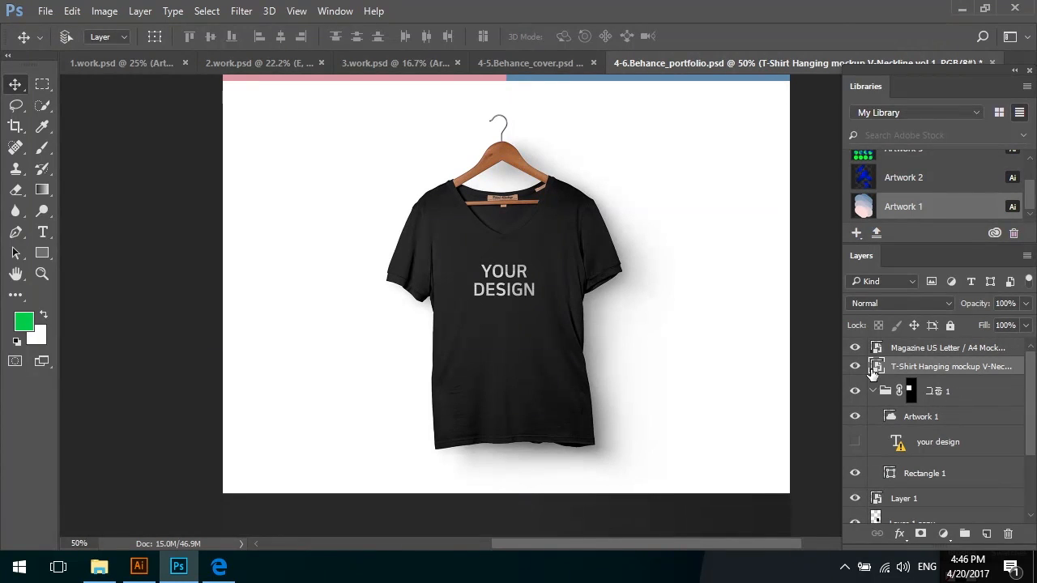
double_click(876, 370)
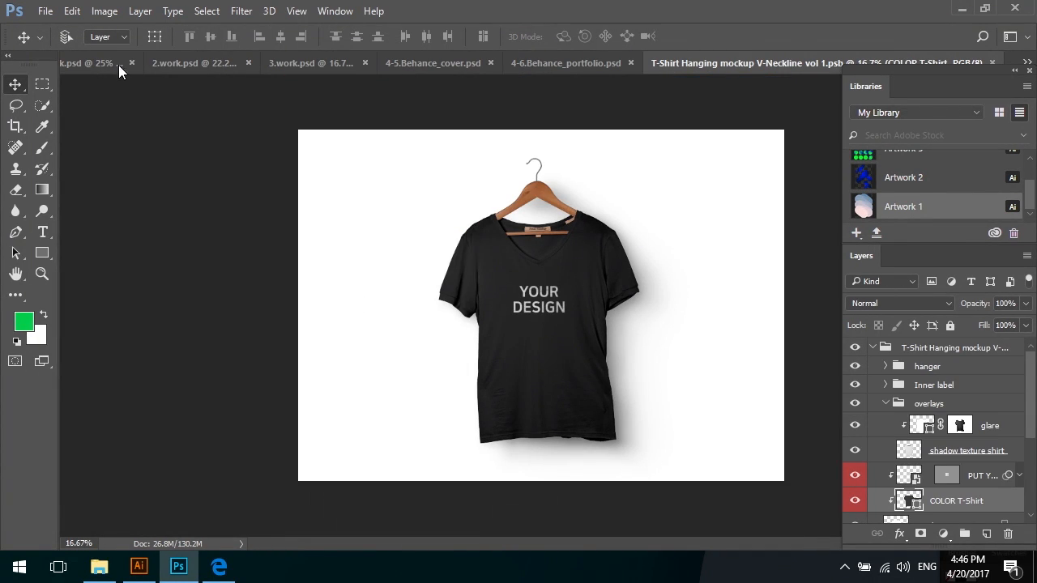
click(969, 438)
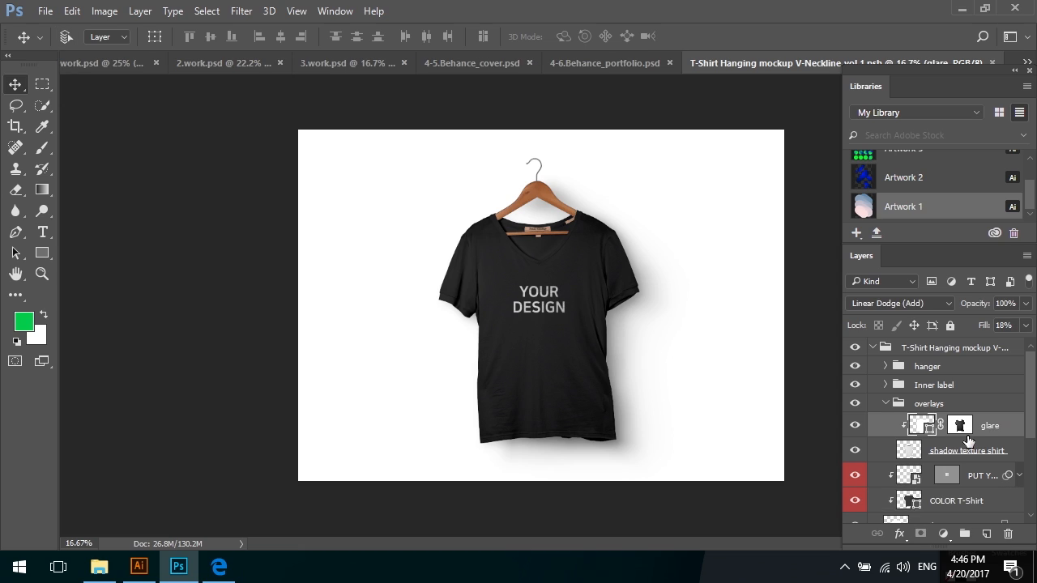
click(910, 503)
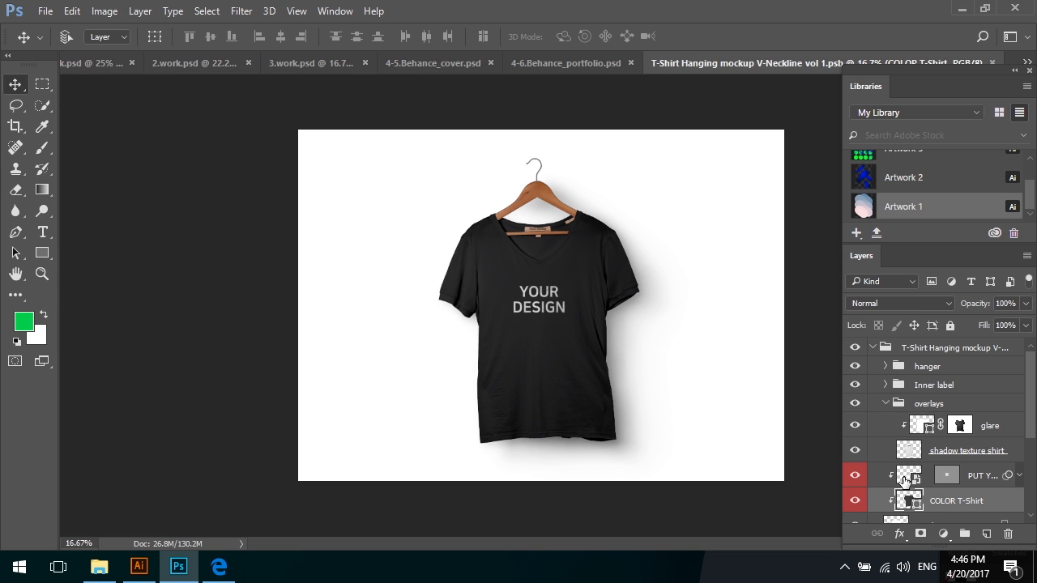
click(905, 480)
double_click(987, 476)
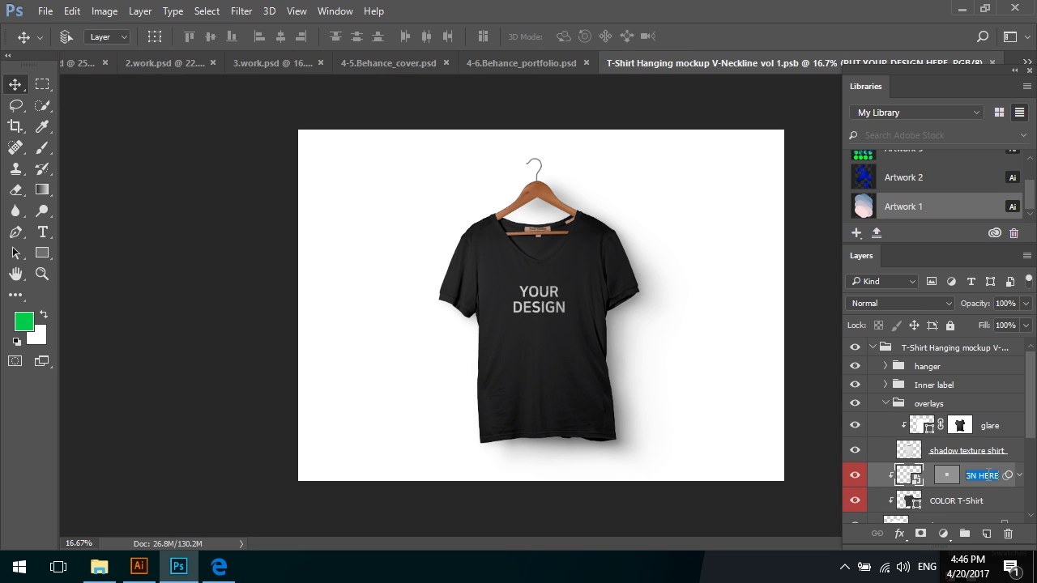
click(938, 498)
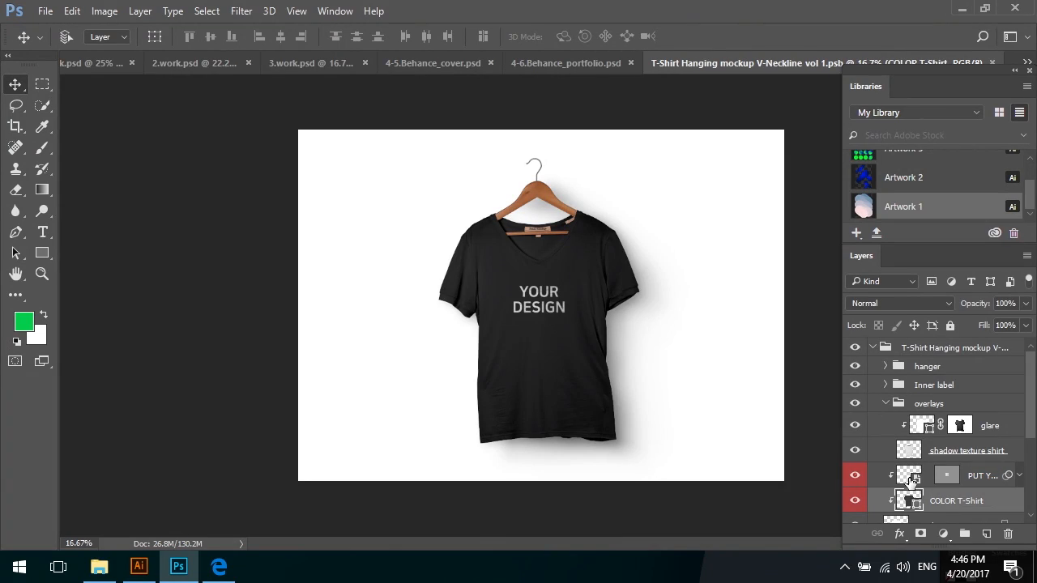
double_click(910, 479)
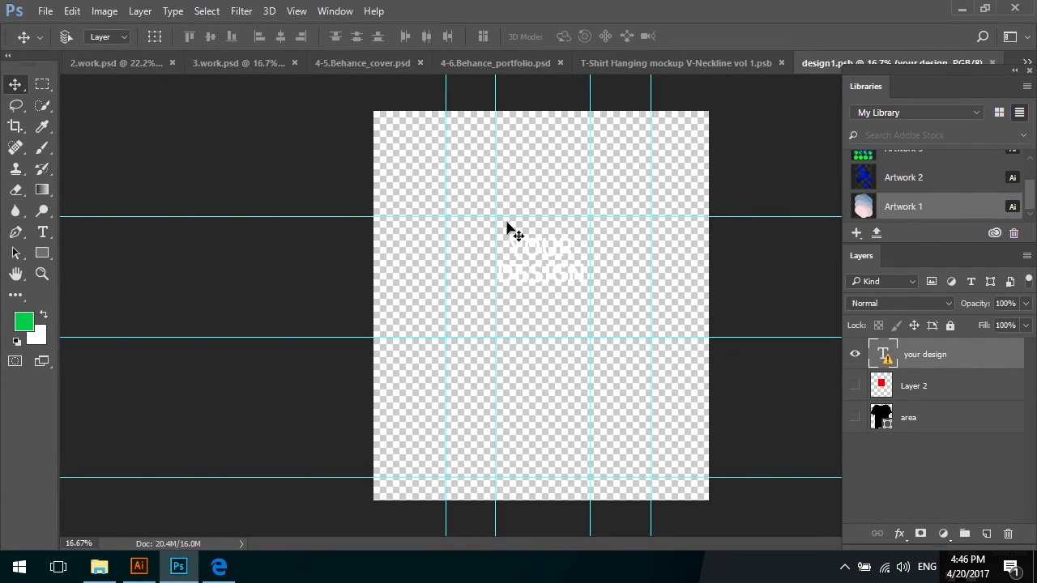
- Show the area layer's shirt shape and place the library's Artwork 1 centred on it, scaled to about 121%
click(853, 417)
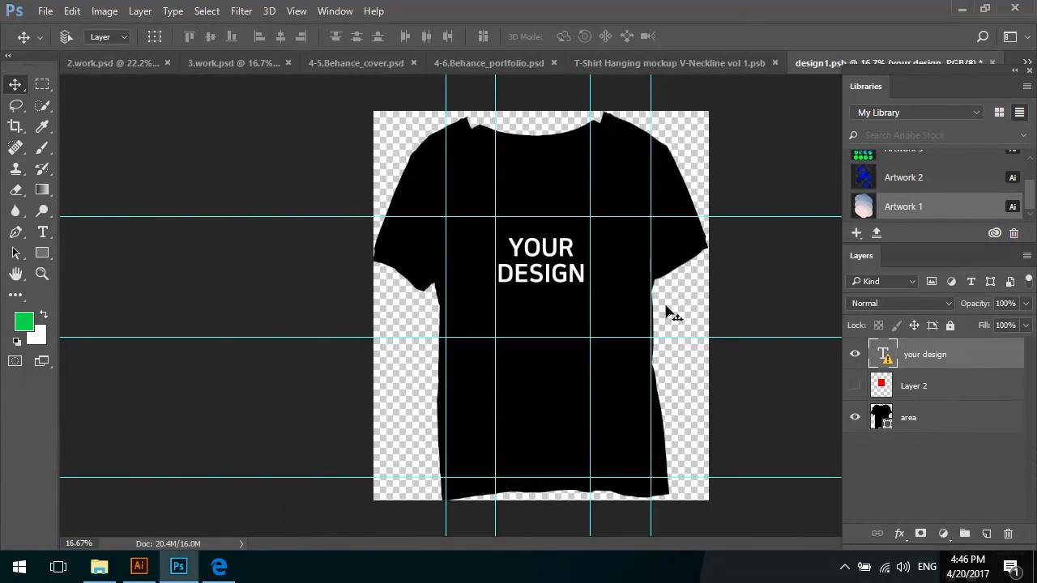
click(855, 417)
click(855, 417)
drag(917, 203, 556, 277)
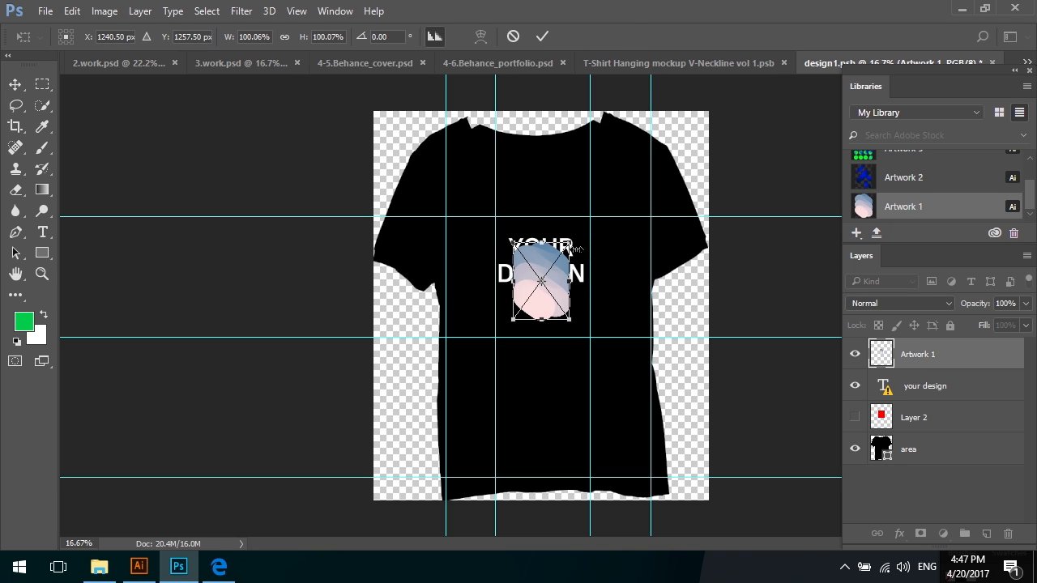
drag(574, 238, 576, 234)
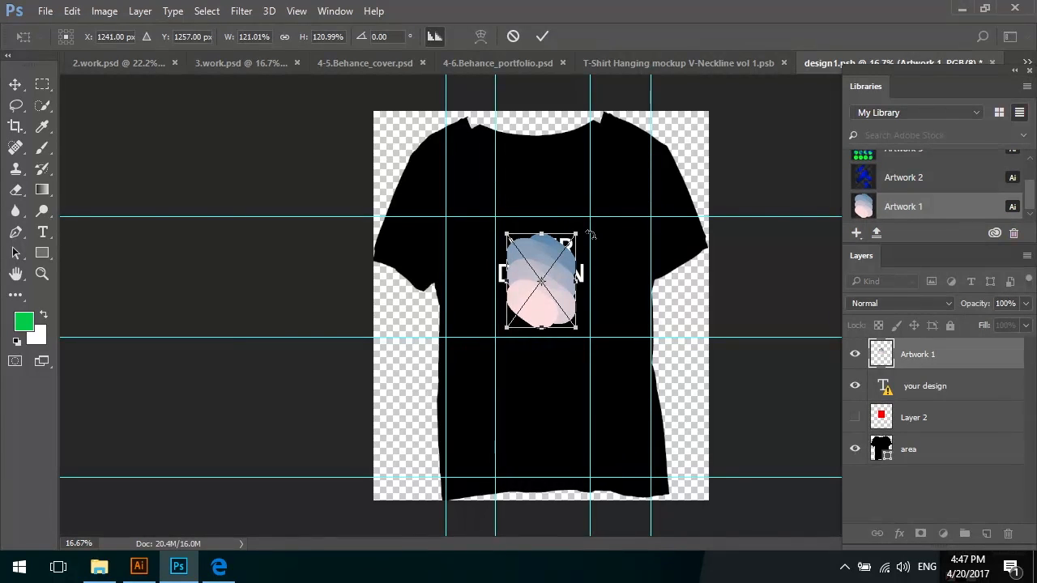
key(Return)
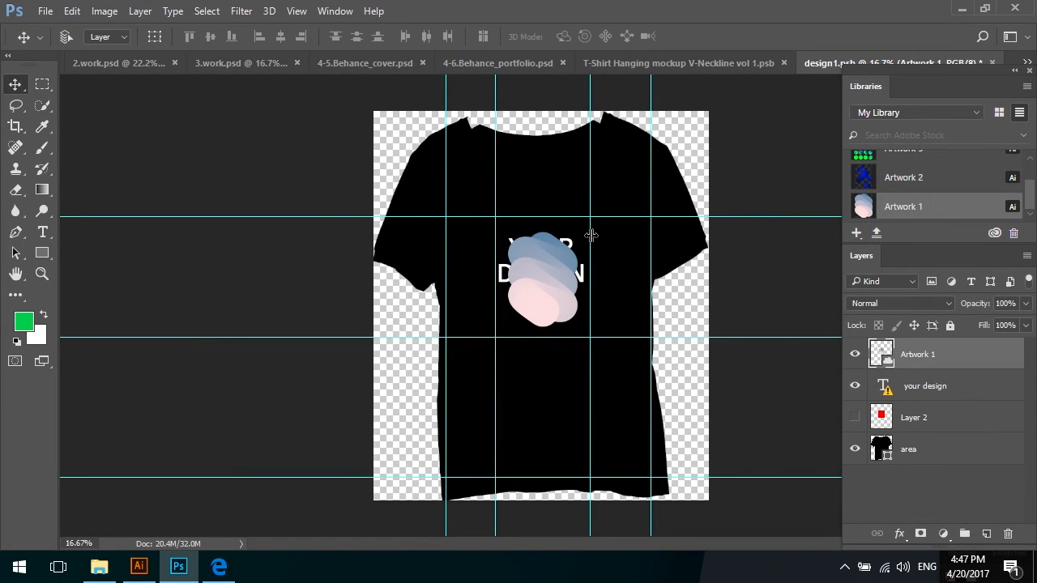
- Hide the your design text and the area shirt shape, and save and close the T-shirt design contents
click(854, 386)
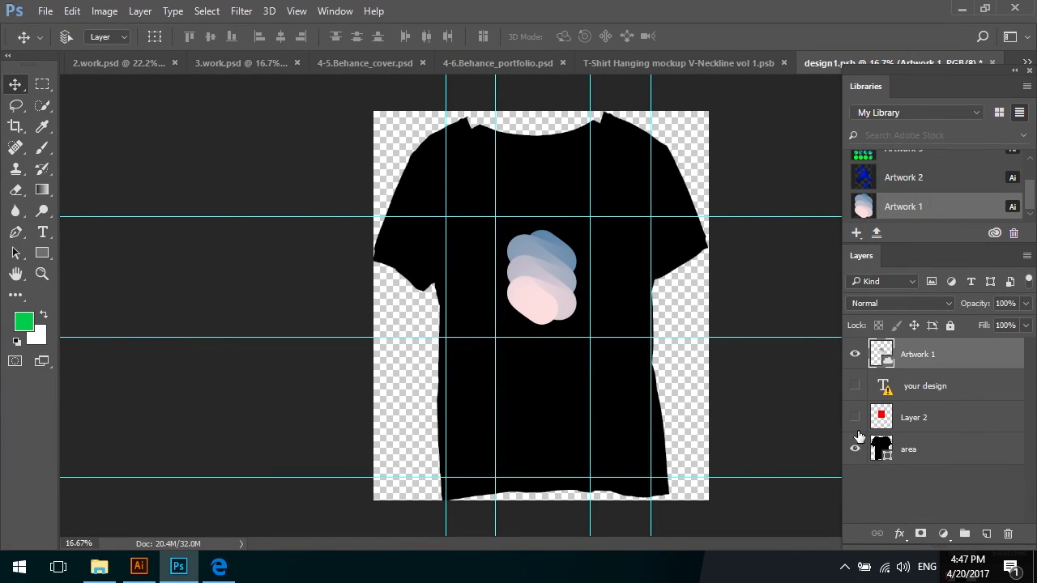
click(854, 449)
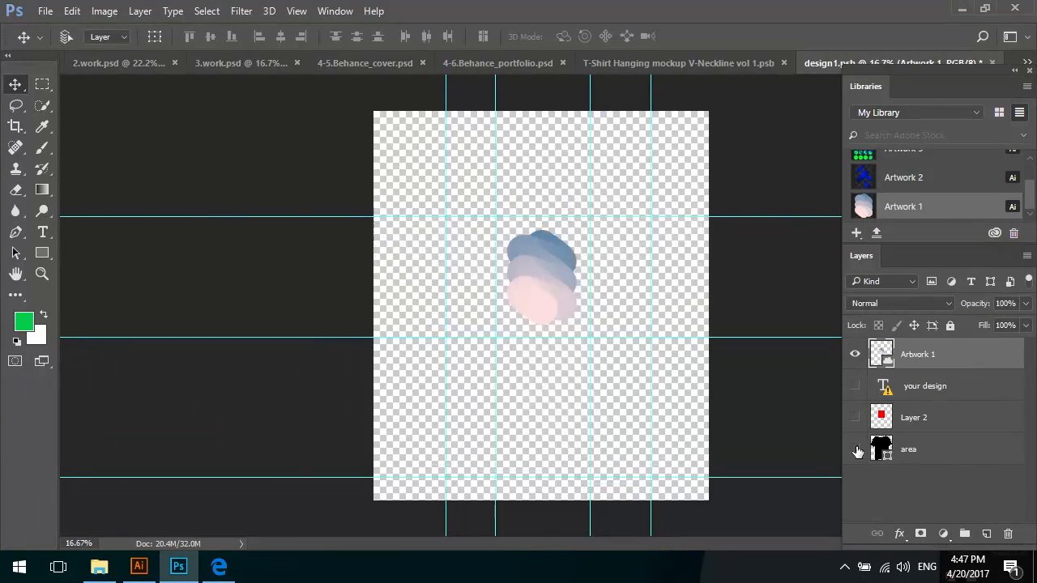
click(992, 63)
click(465, 233)
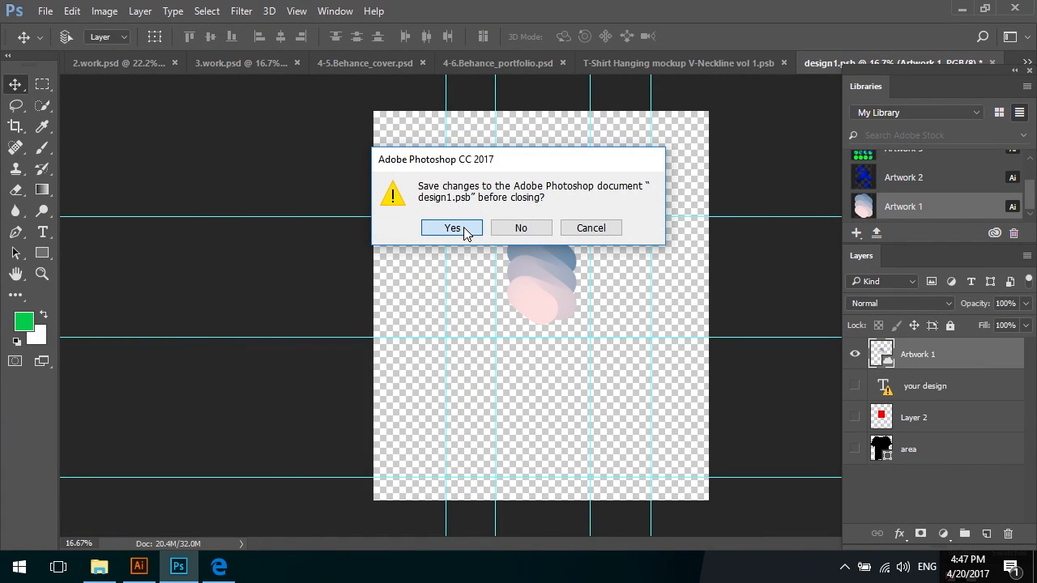
key(ctrl+plus)
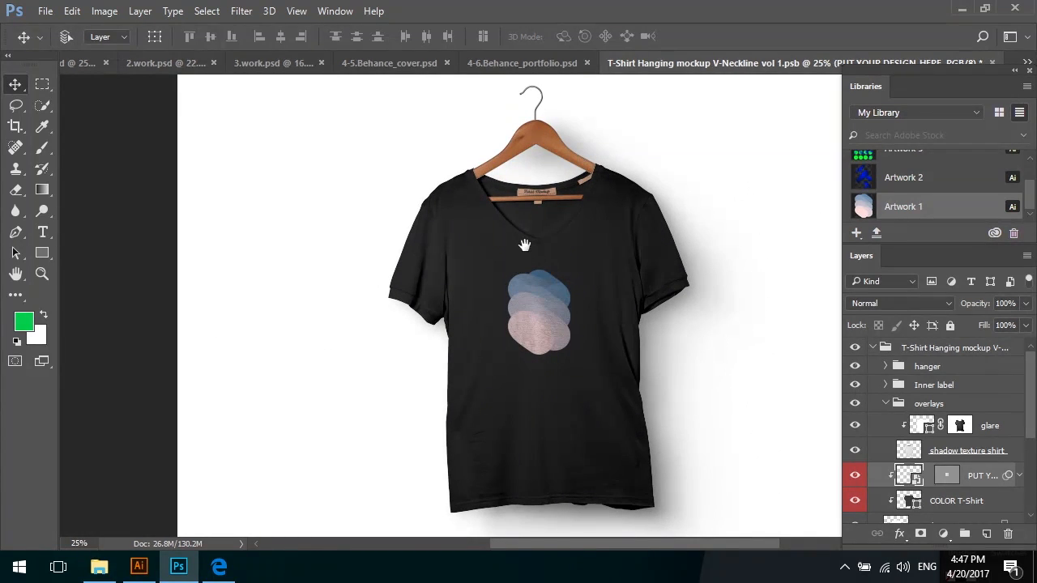
mouse_move(618, 224)
mouse_down()
mouse_move(586, 238)
mouse_move(612, 238)
mouse_up()
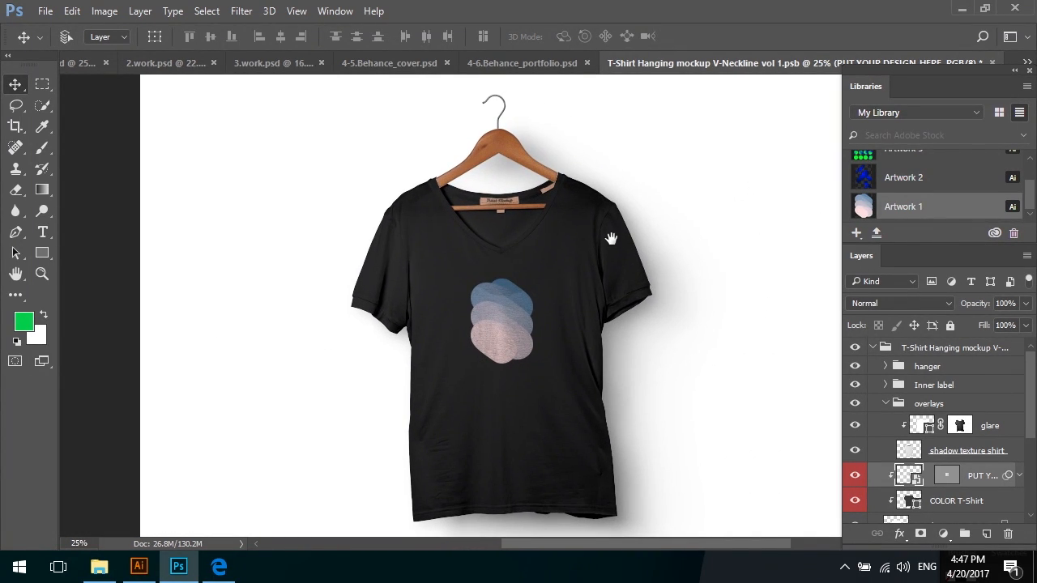
ctrl+click(787, 278)
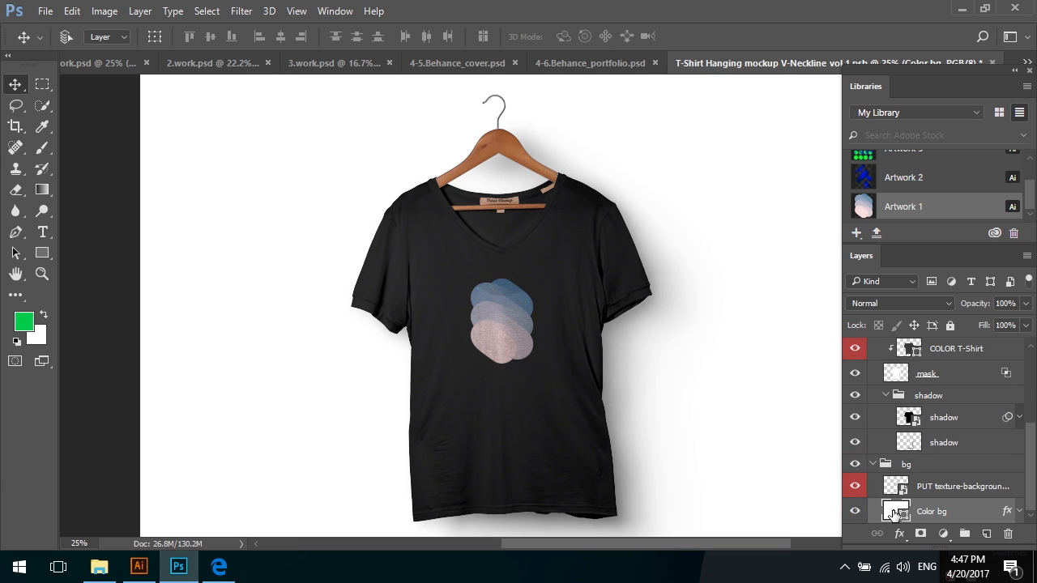
double_click(893, 515)
drag(437, 89, 720, 267)
mouse_move(614, 344)
mouse_down()
mouse_move(654, 351)
mouse_move(639, 331)
mouse_move(646, 348)
mouse_up()
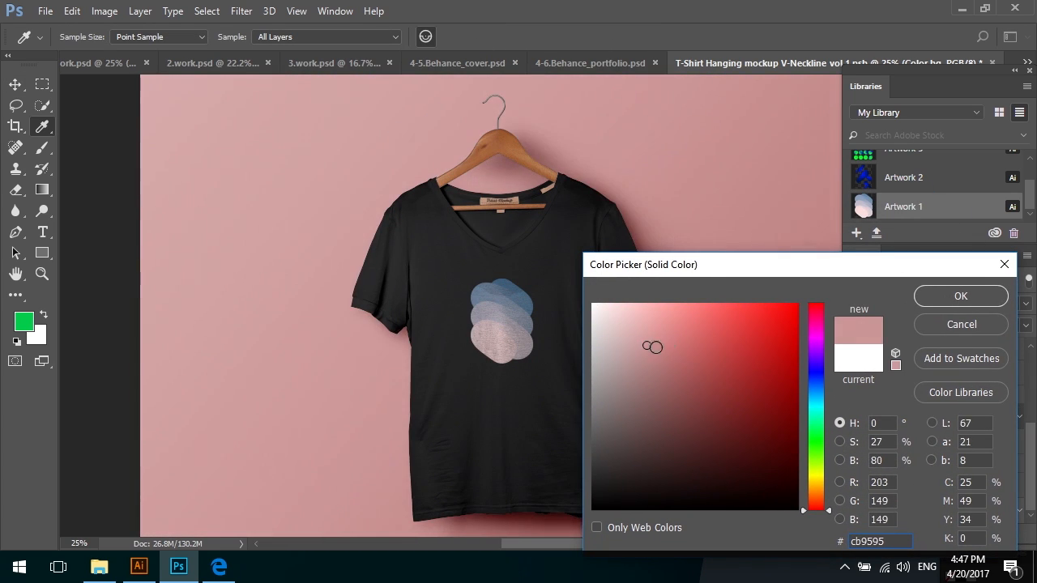
key(Escape)
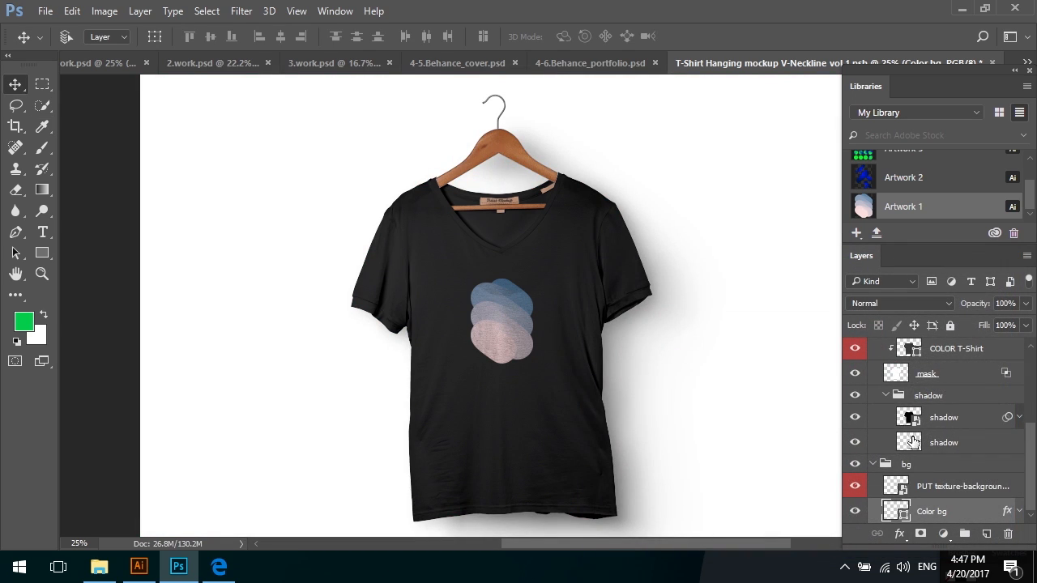
- Recolour the COLOR T-Shirt layer to the muted pink #c79393, and save and close the T-shirt mockup contents
scroll(905, 440, up, 4)
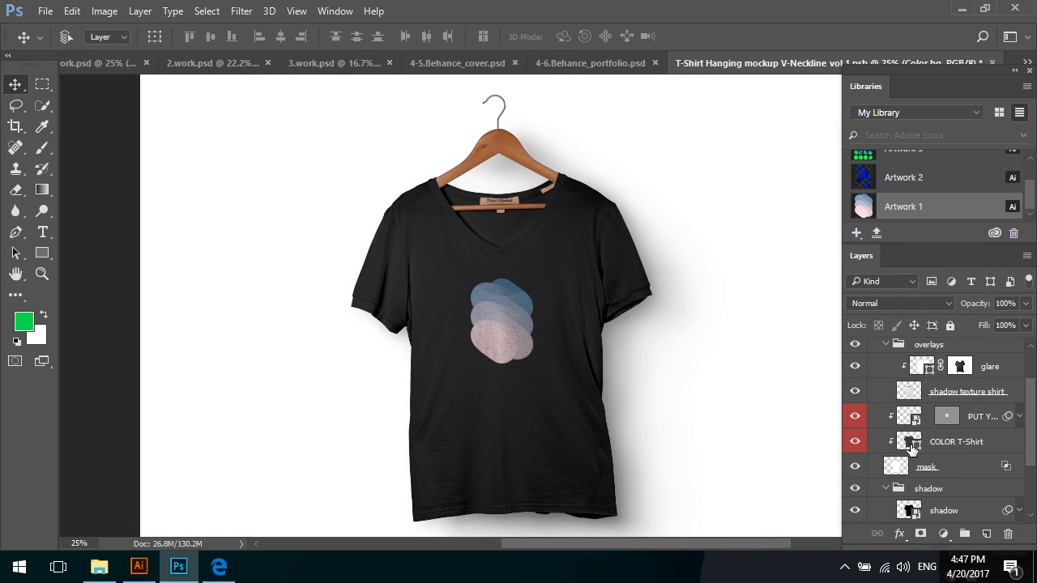
double_click(906, 443)
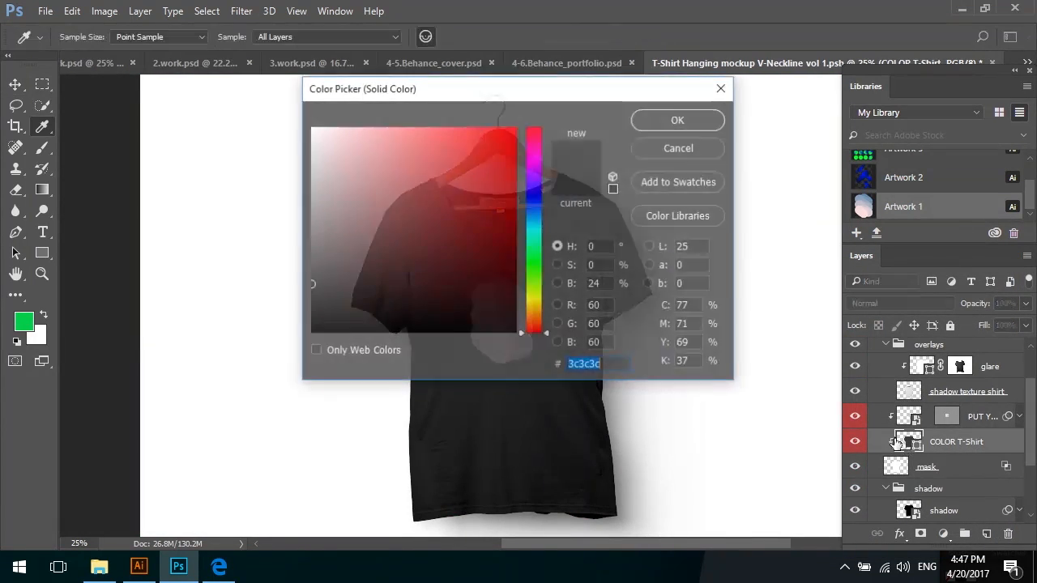
drag(420, 96, 788, 266)
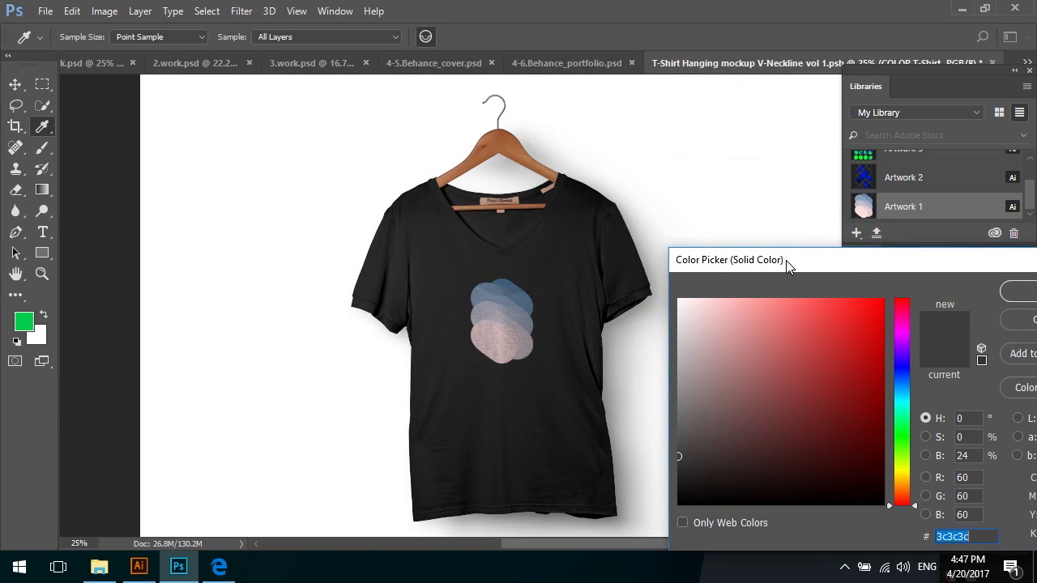
click(499, 346)
click(716, 337)
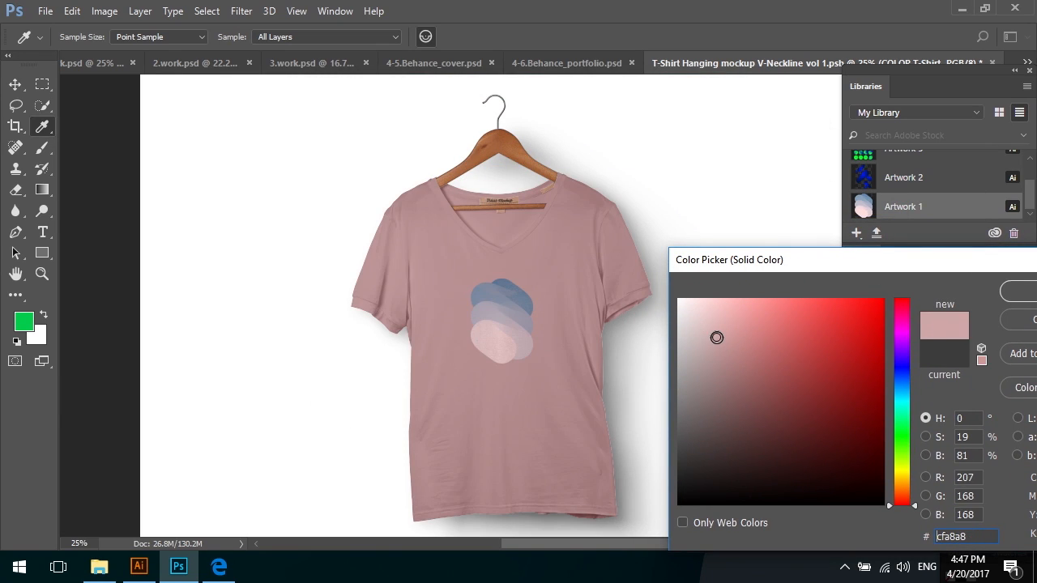
drag(716, 337, 732, 344)
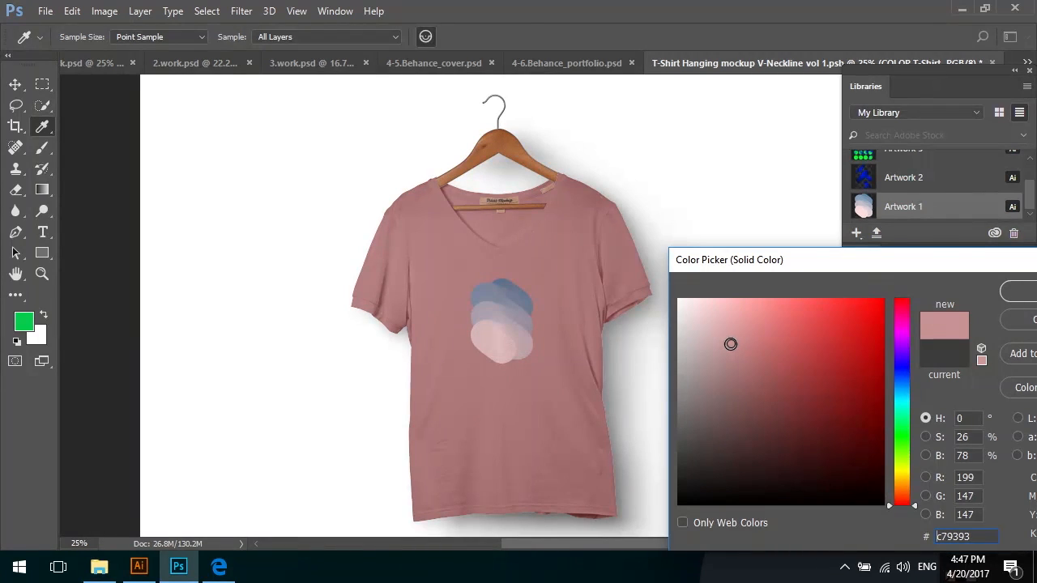
click(1019, 299)
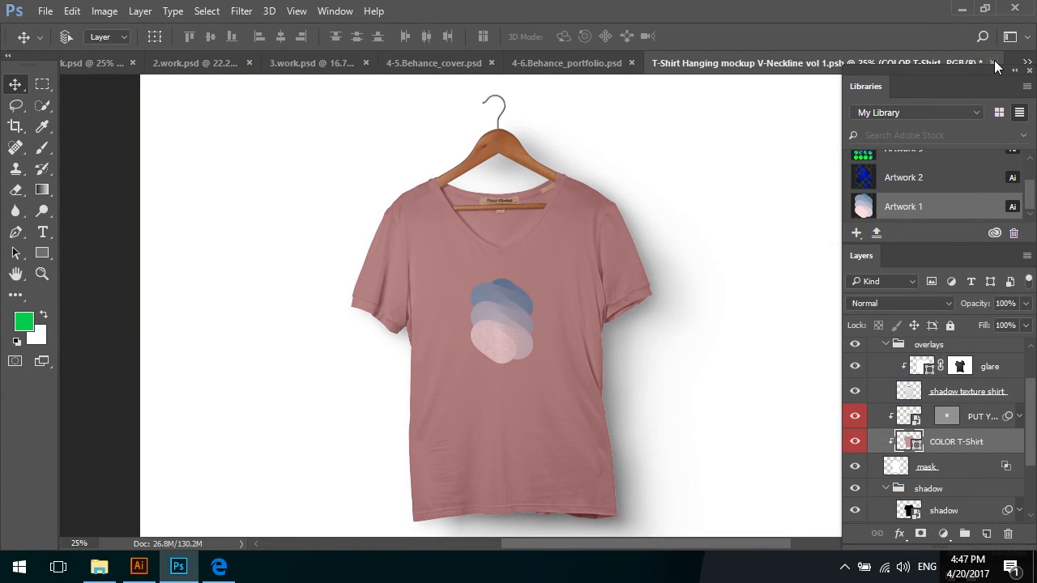
click(993, 62)
click(475, 231)
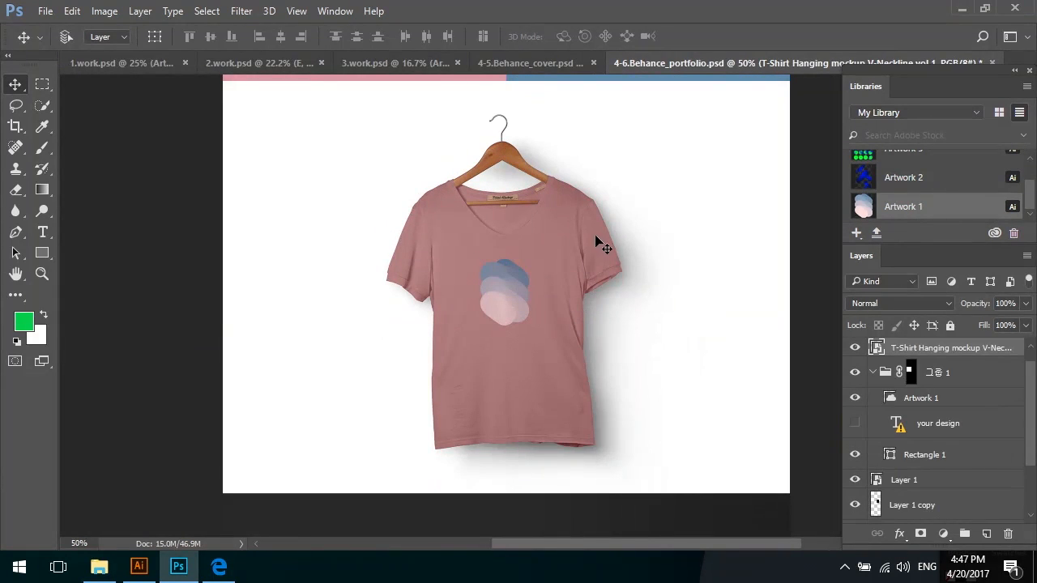
- Open the Magazine US Letter / A4 mockup contents, and in them the front cover's PUT YOUR DESIGN HERE smart object
scroll(597, 243, up, 5)
scroll(643, 402, down, 5)
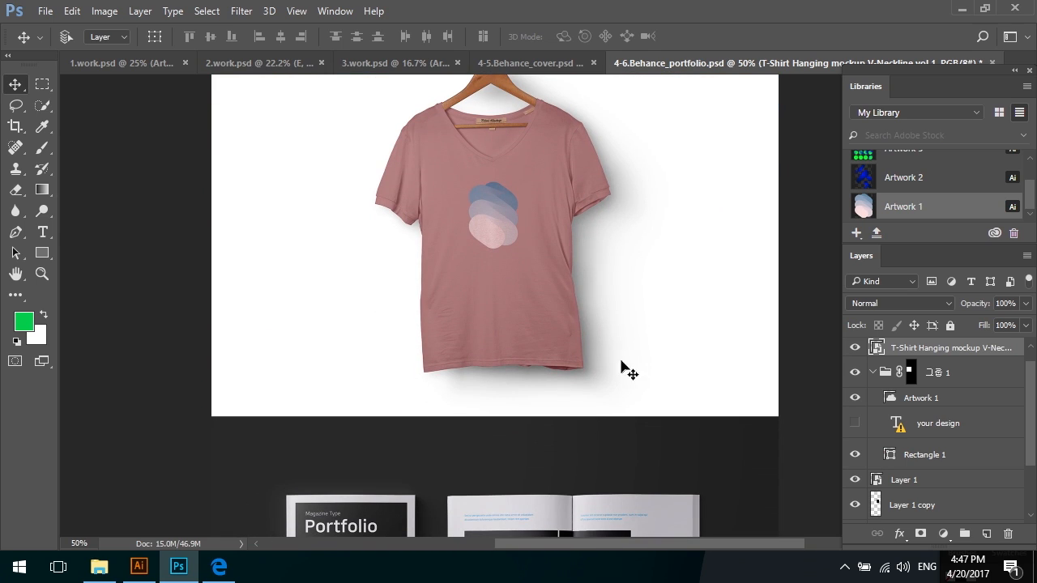
scroll(618, 279, down, 5)
scroll(609, 213, down, 5)
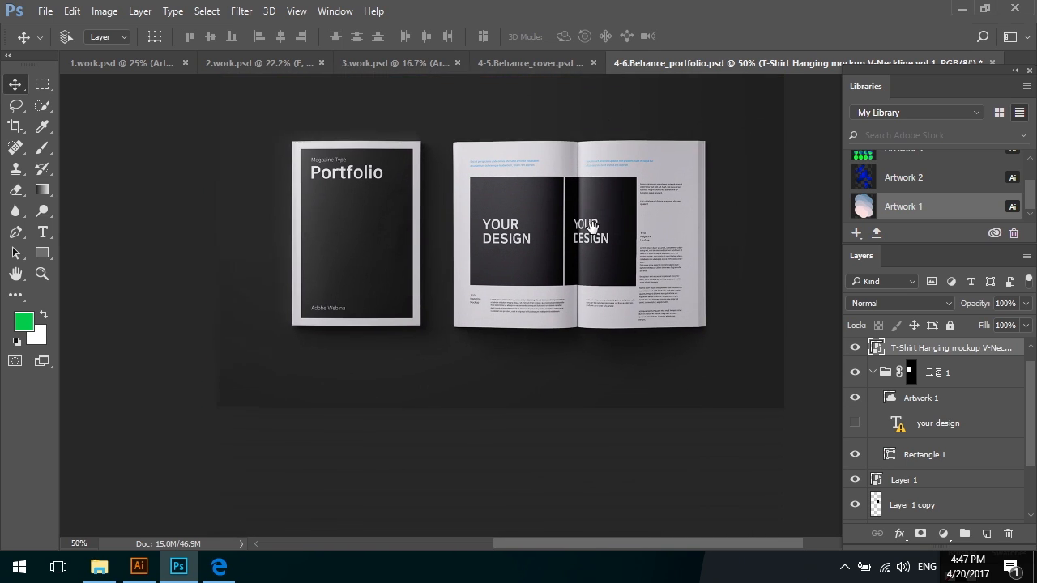
scroll(597, 203, up, 3)
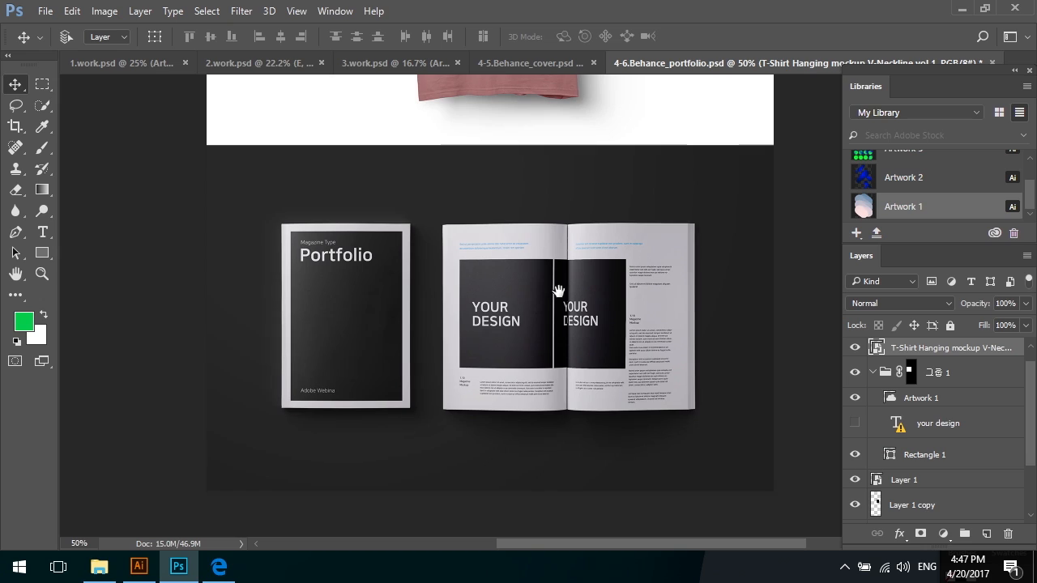
scroll(486, 298, up, 1)
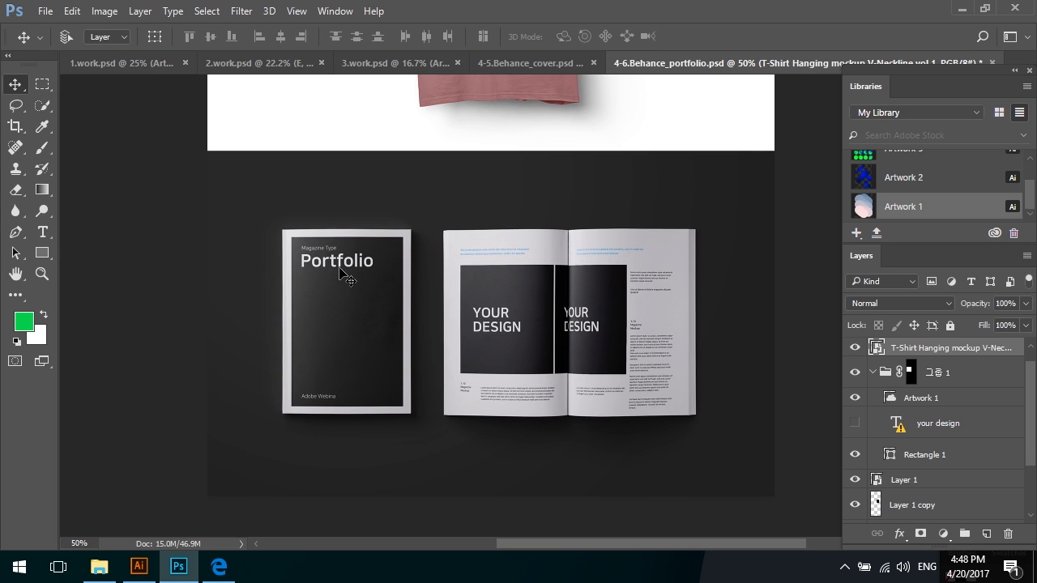
key(ctrl)
ctrl+click(348, 279)
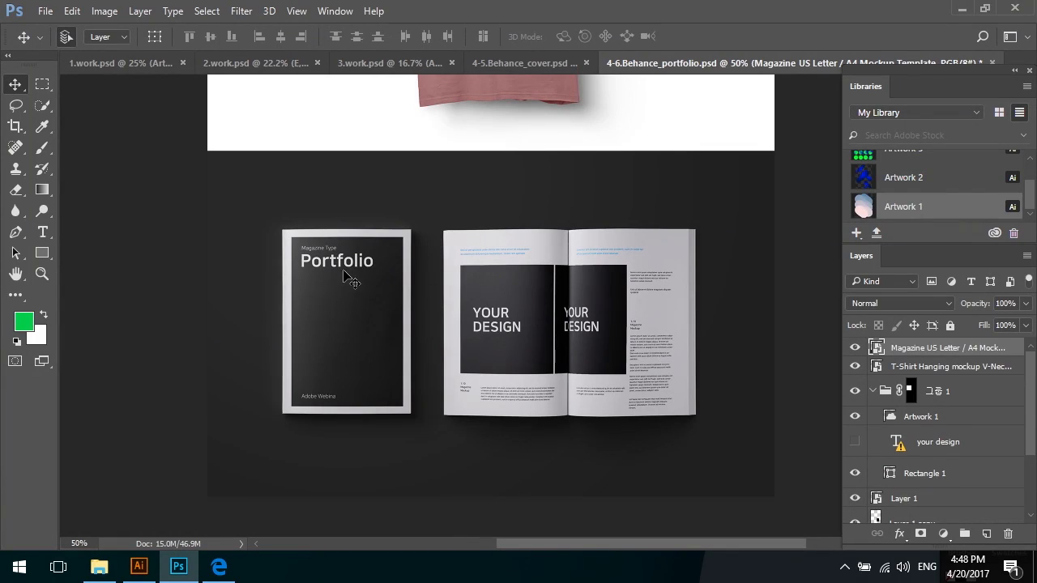
double_click(877, 348)
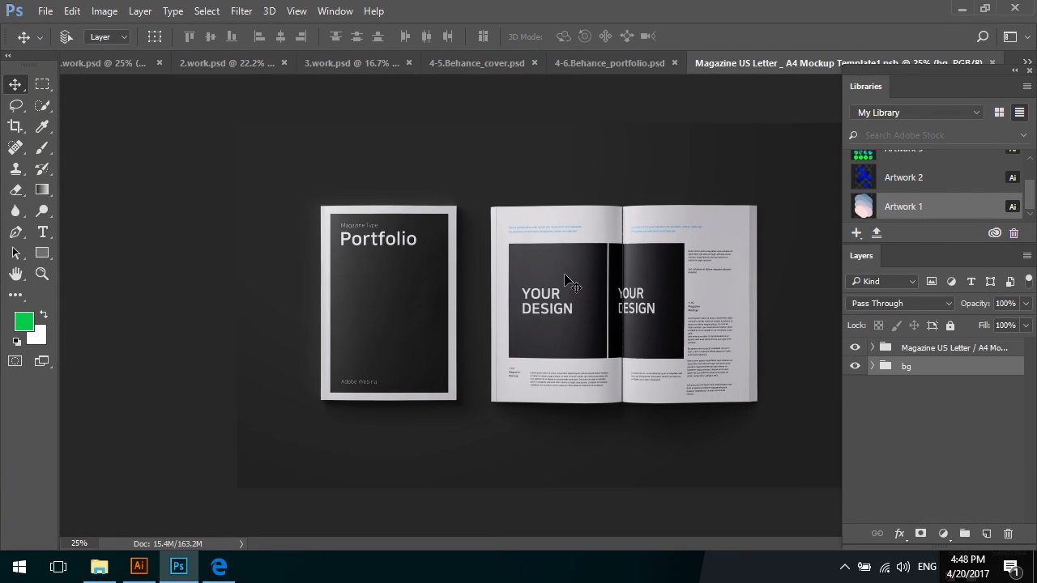
ctrl+click(405, 249)
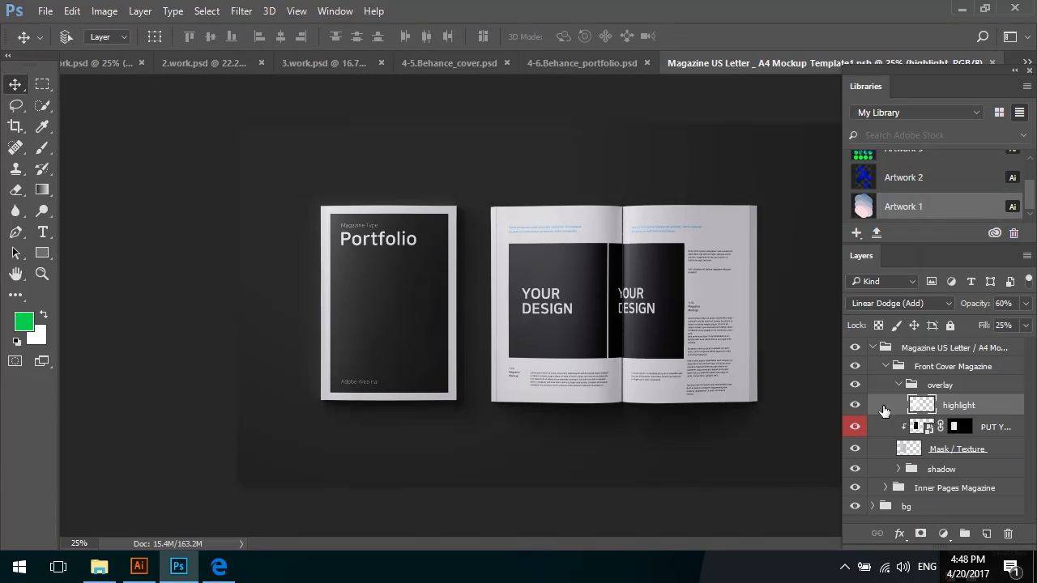
click(925, 429)
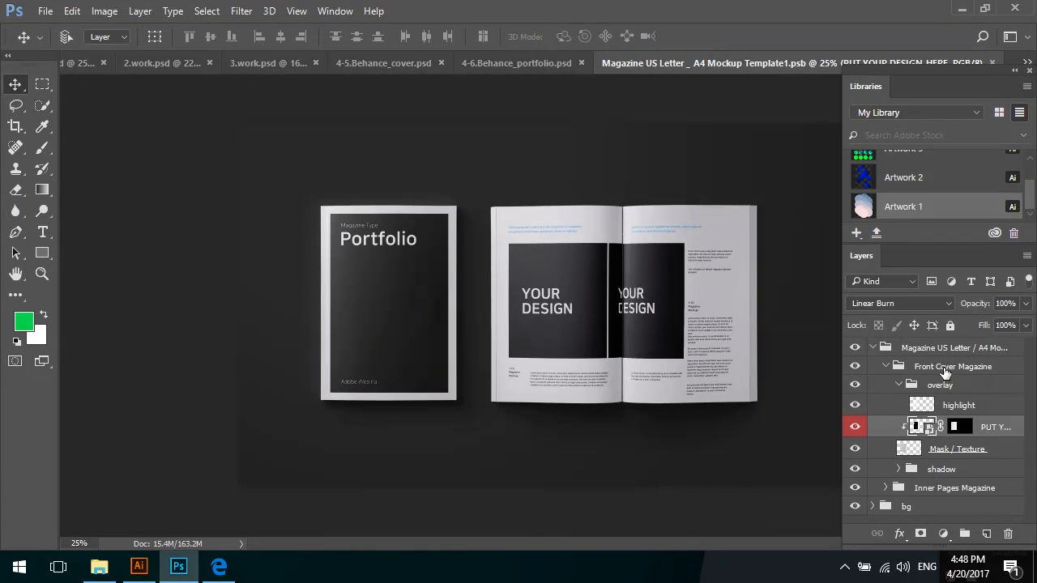
double_click(926, 429)
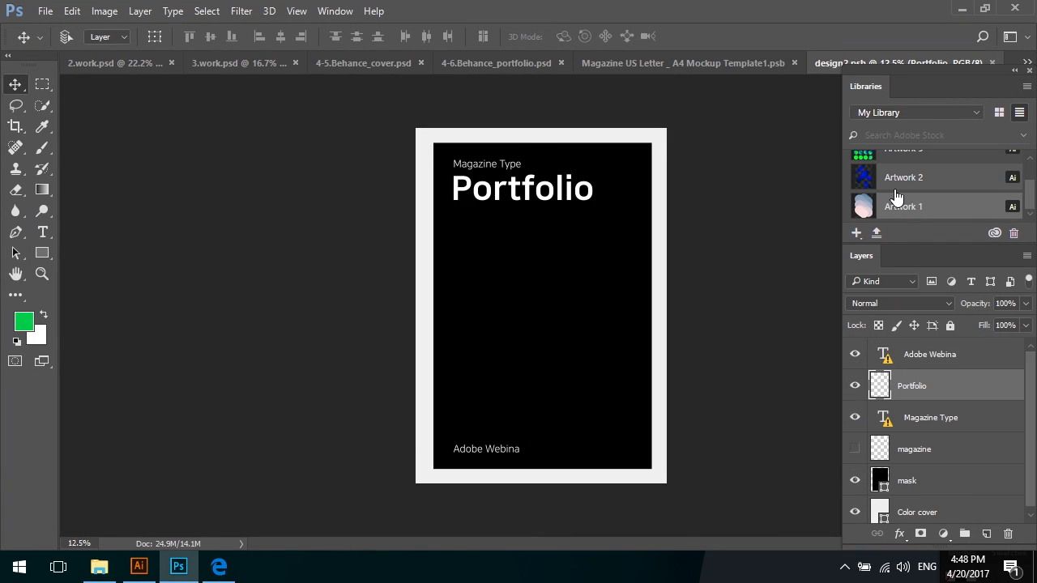
- Place the library's Artwork 1 on the magazine cover at about 97% scale and order it directly below the Magazine Type layer
scroll(893, 197, up, 2)
scroll(924, 203, down, 2)
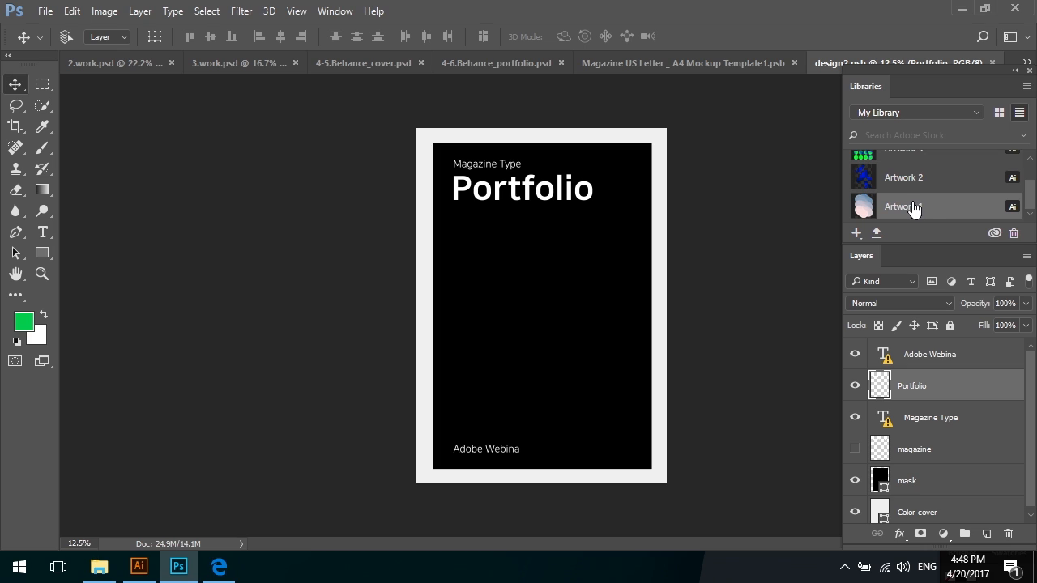
drag(910, 210, 768, 230)
drag(547, 267, 589, 288)
mouse_move(633, 188)
mouse_down()
mouse_move(620, 195)
mouse_move(628, 188)
mouse_up()
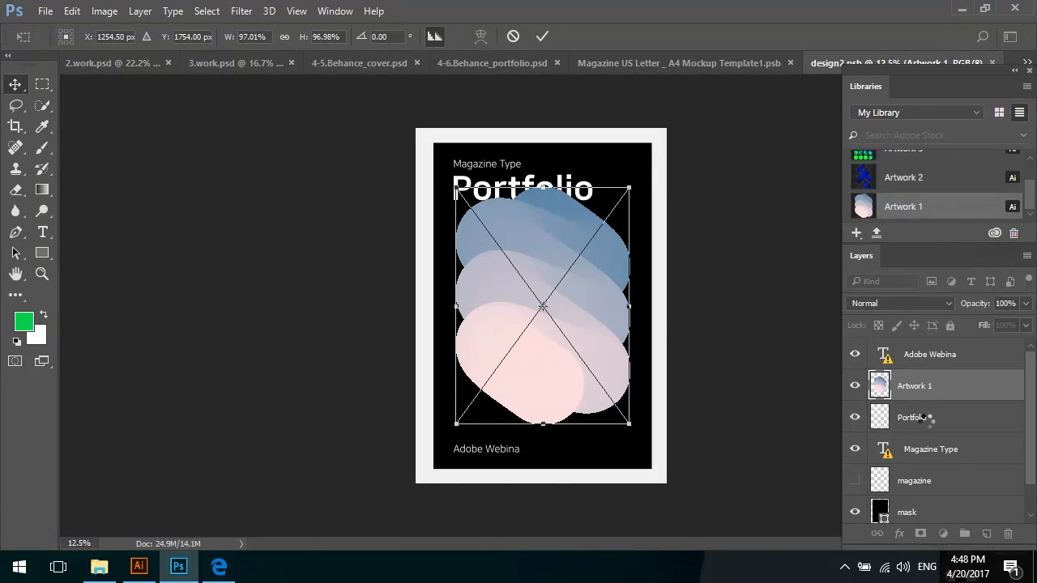
key(Return)
drag(951, 389, 952, 481)
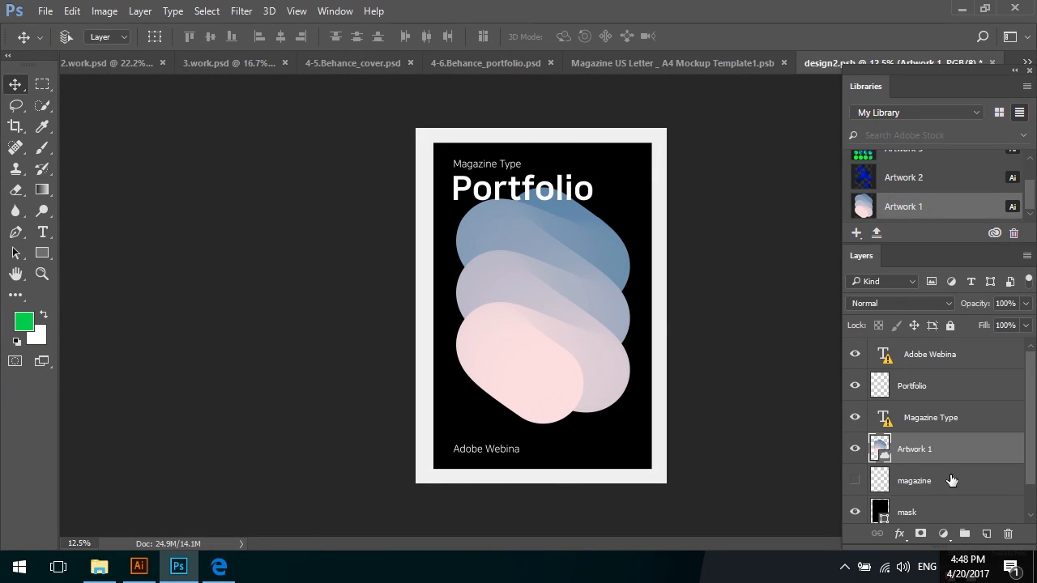
- Centre Artwork 1 horizontally on the whole cover canvas and clear the selection
scroll(944, 462, down, 1)
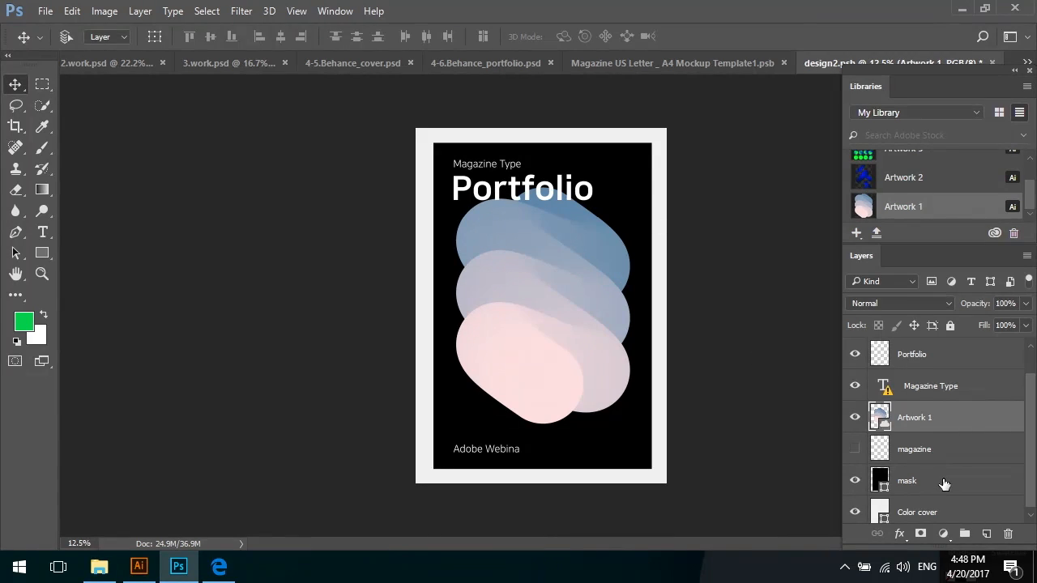
scroll(943, 484, down, 1)
key(ctrl+a)
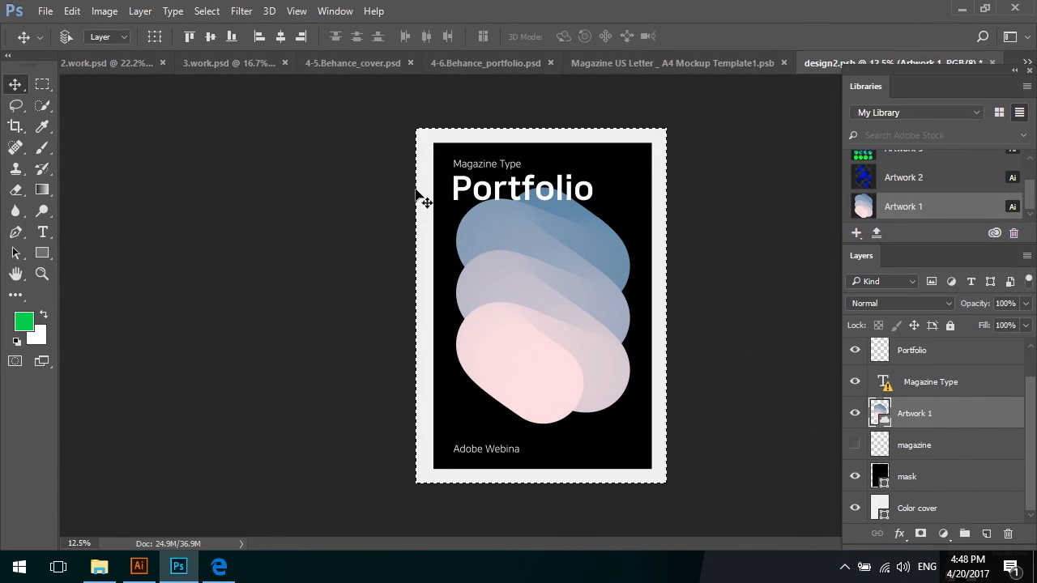
click(280, 36)
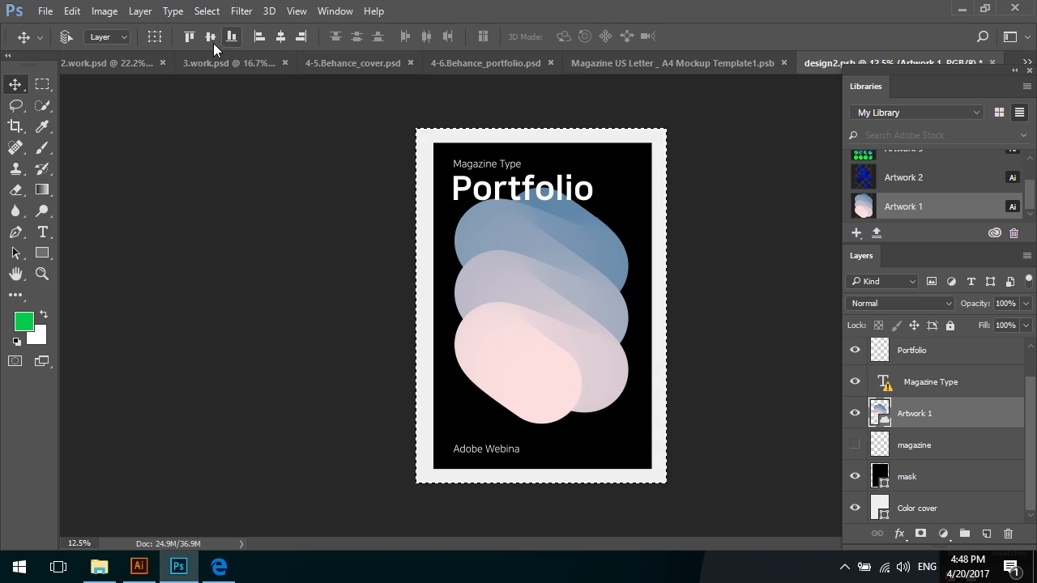
key(ctrl+d)
- Sample the pink poster background in 1.work.psd as the foreground colour
drag(138, 83, 597, 375)
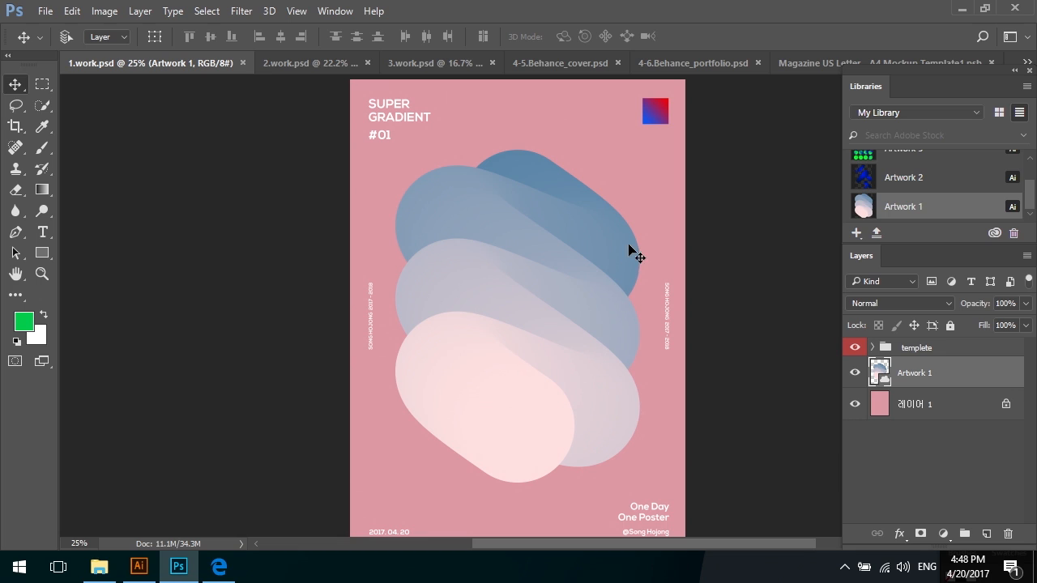
key(i)
click(642, 154)
key(v)
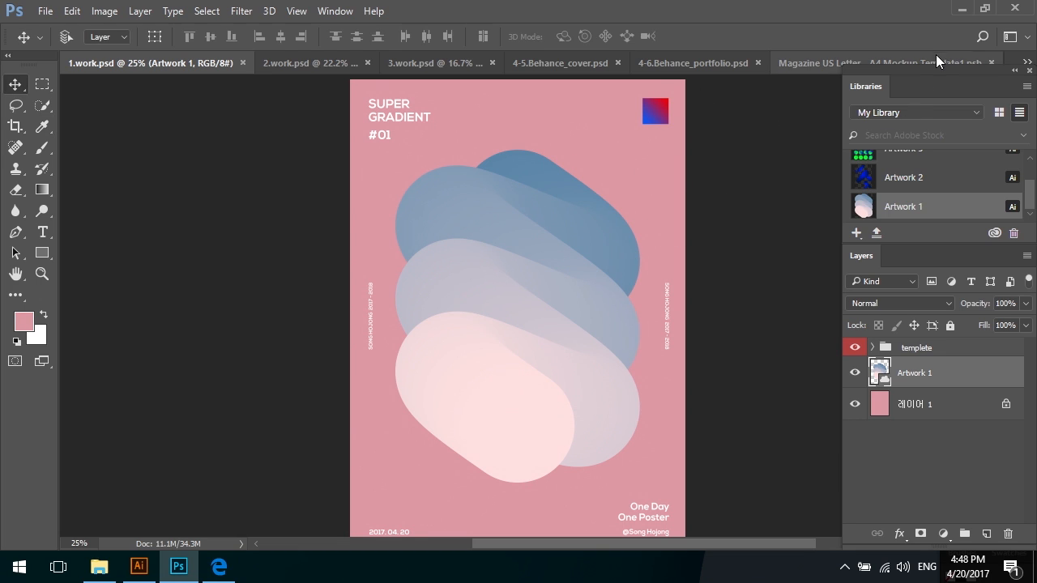
- Return to the magazine cover file design2.psb and fill its mask shape with the pink foreground colour
click(933, 58)
click(1027, 63)
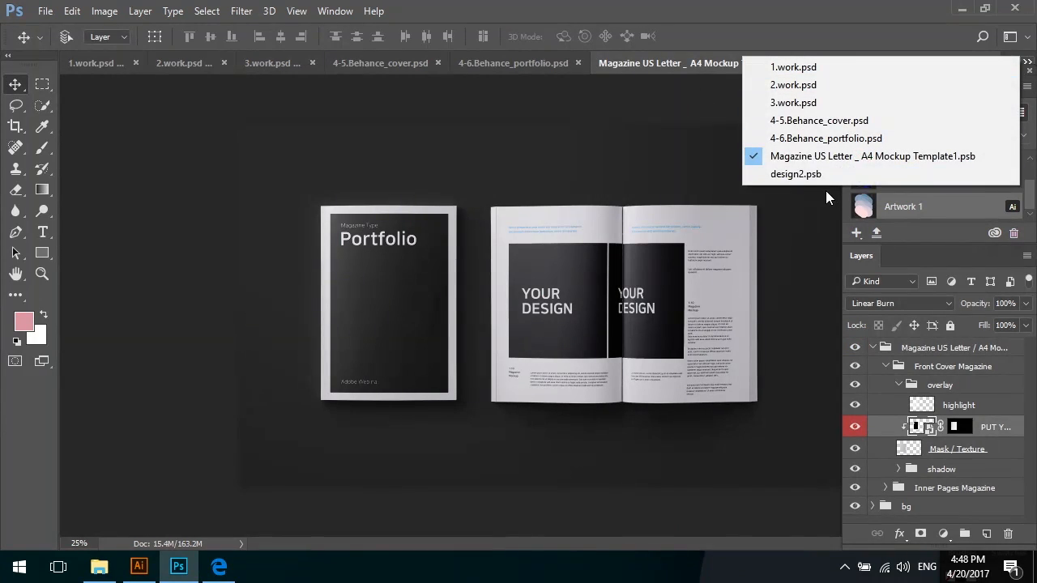
click(802, 174)
click(910, 504)
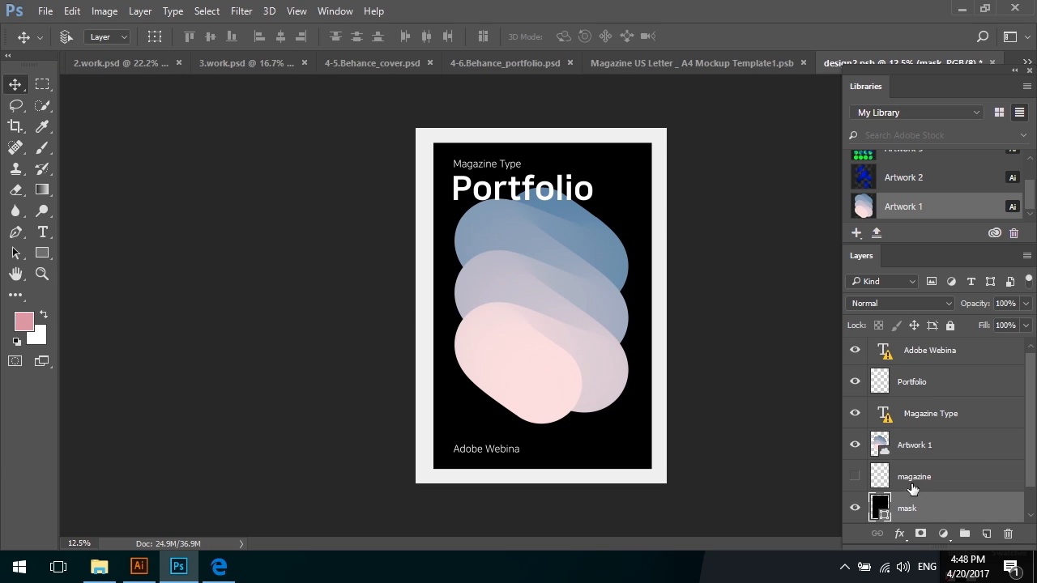
scroll(907, 515, down, 1)
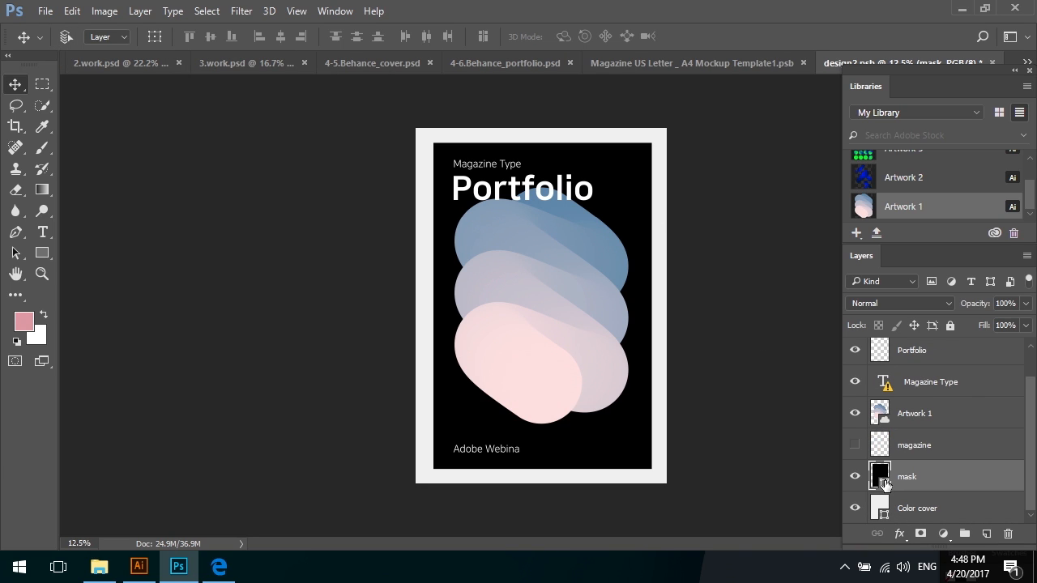
key(alt+BackSpace)
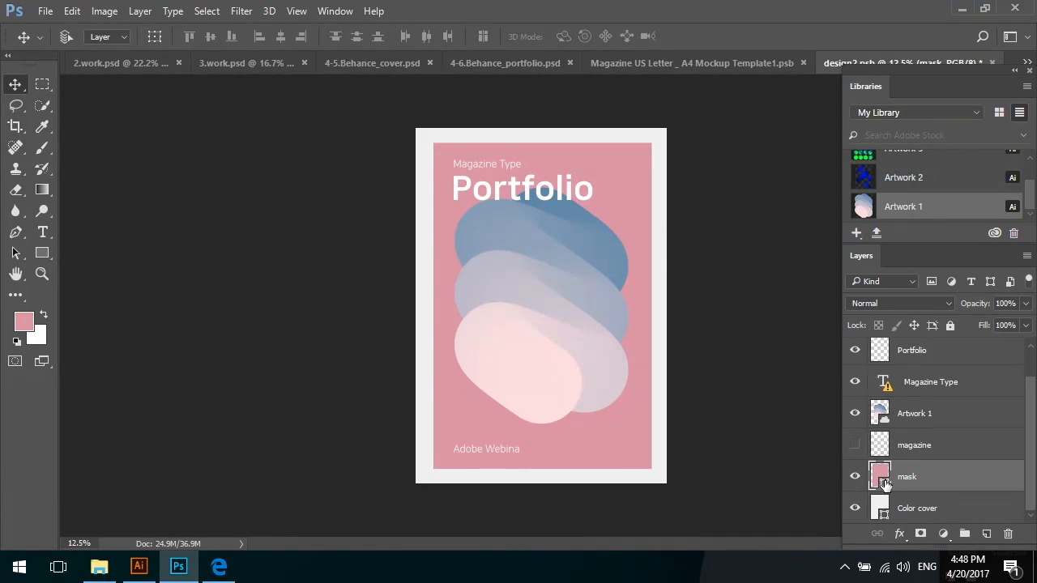
- Try moving the Portfolio title slightly left on the magazine cover and undo the move
click(914, 445)
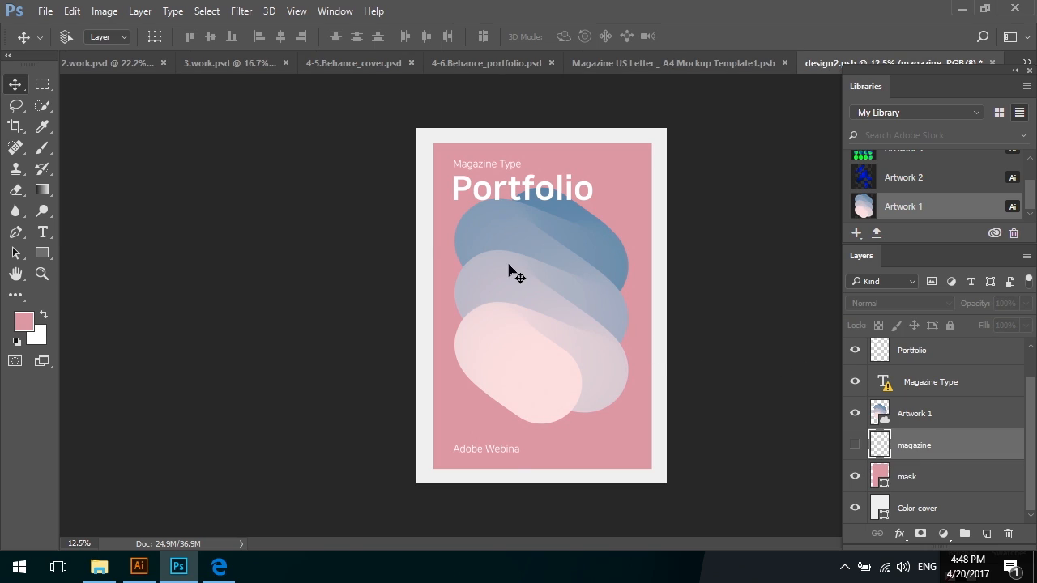
ctrl+click(548, 281)
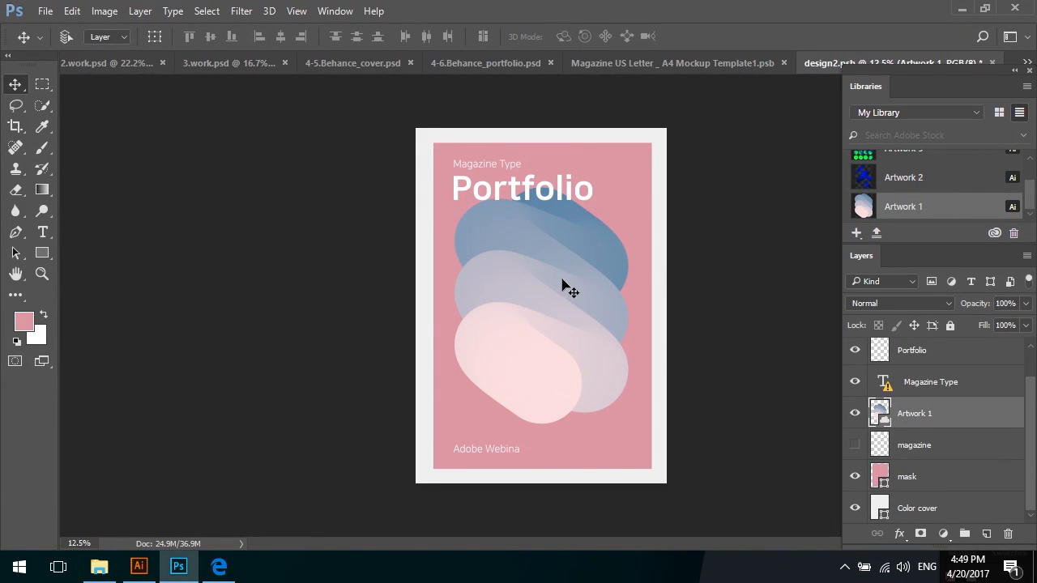
key(ctrl)
ctrl+click(535, 190)
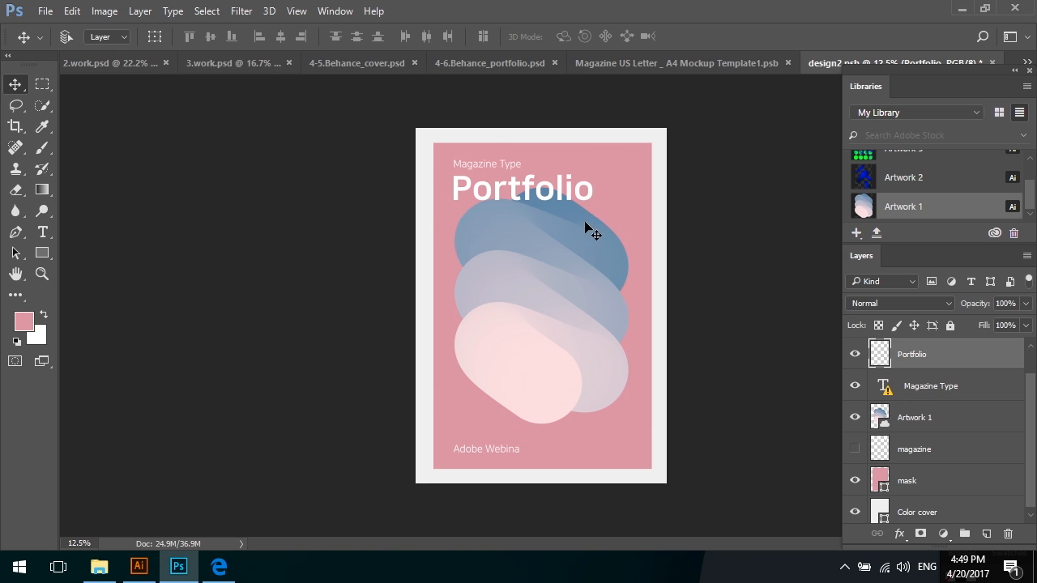
drag(588, 227, 576, 206)
key(ctrl+a)
key(ctrl+alt+z)
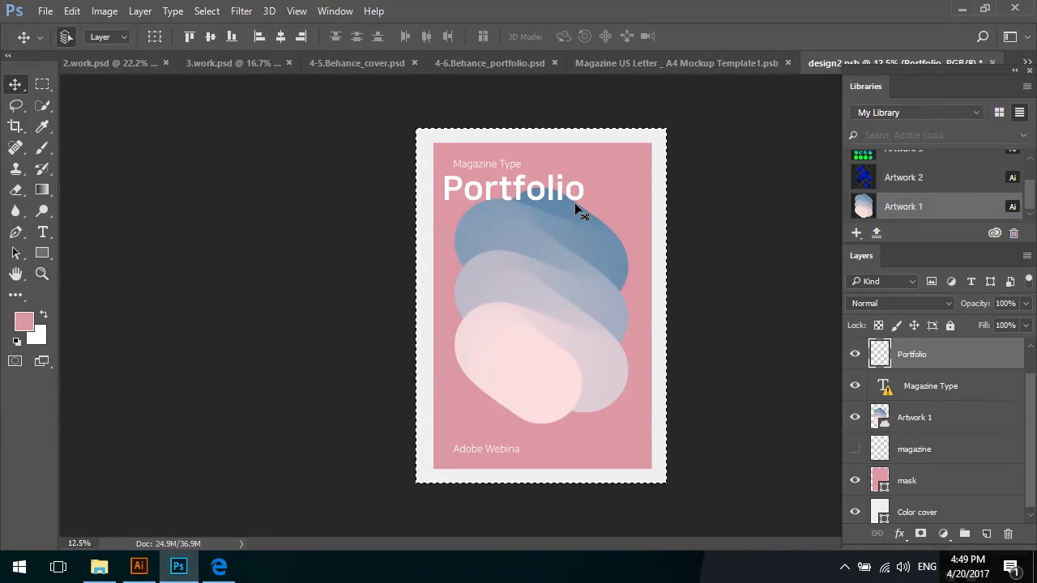
key(ctrl+alt+z)
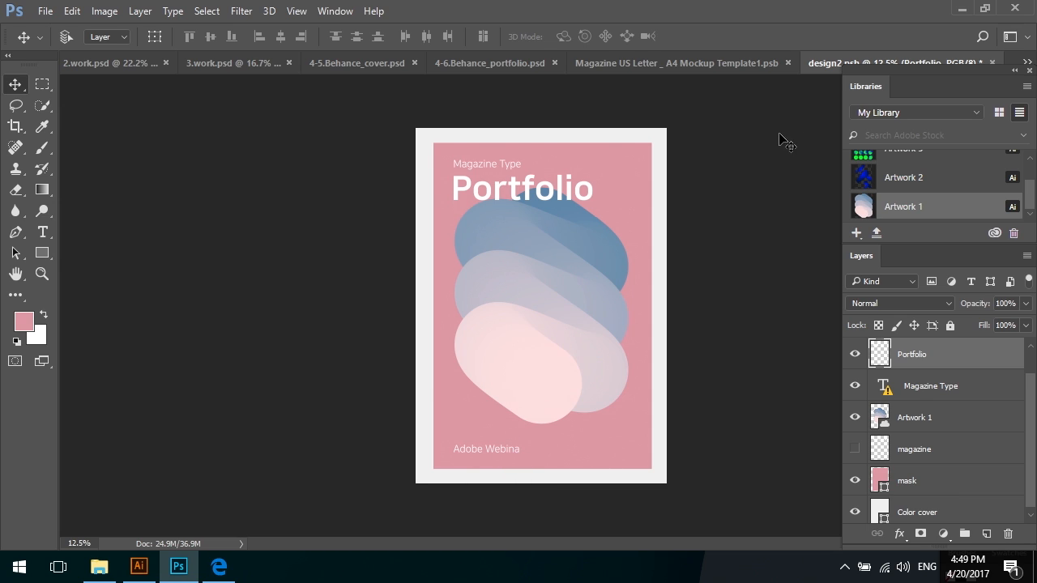
- Close design2.psb and save its changes so the magazine mockup's front cover updates
right_click(823, 63)
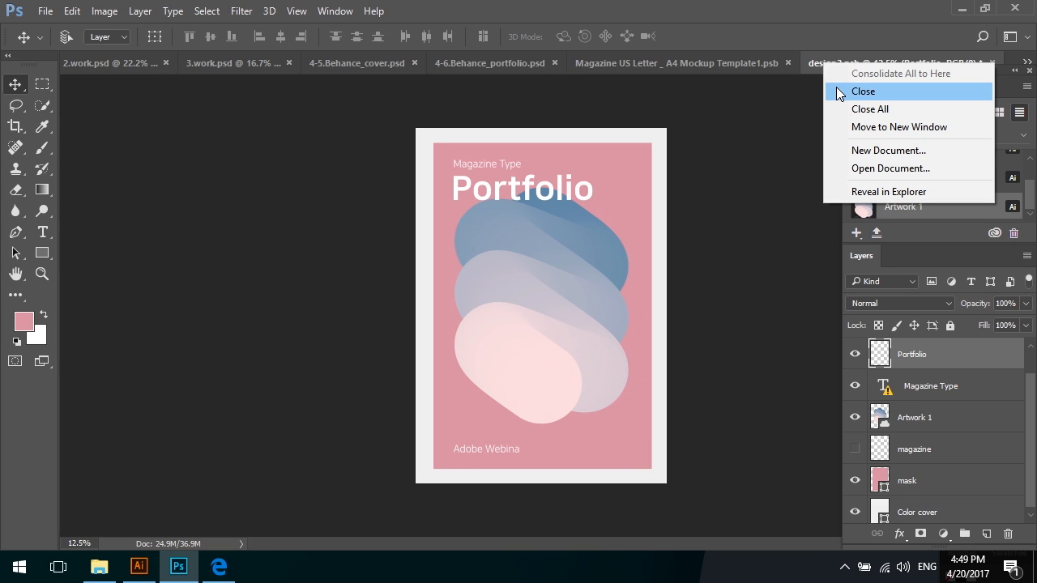
click(820, 62)
right_click(828, 61)
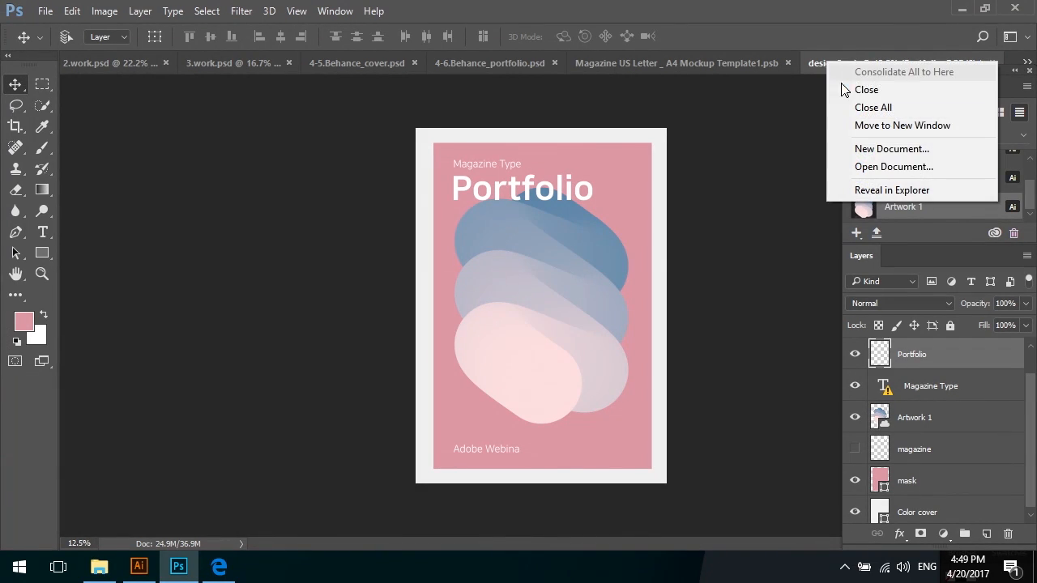
click(980, 47)
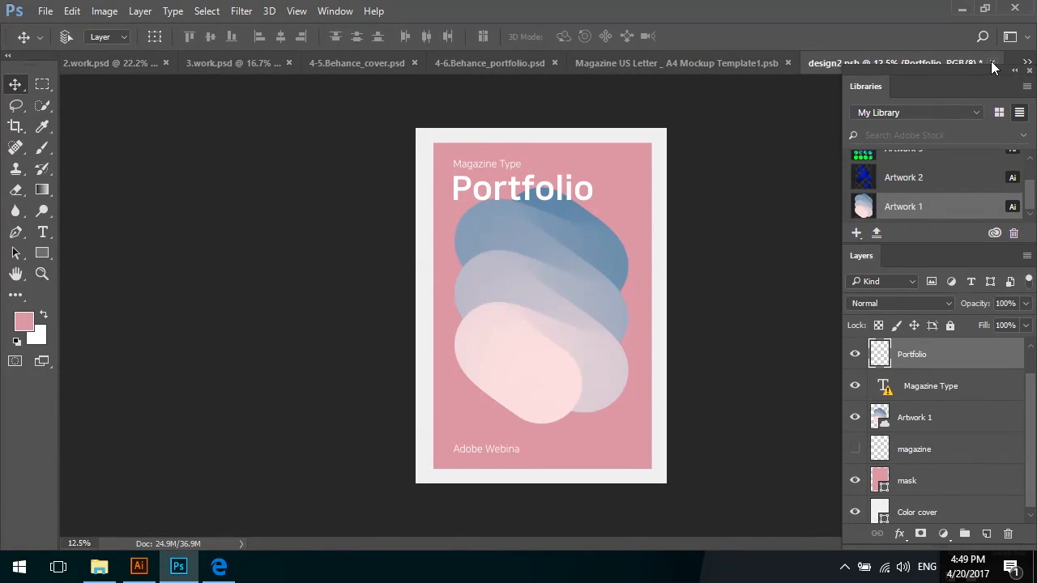
right_click(827, 66)
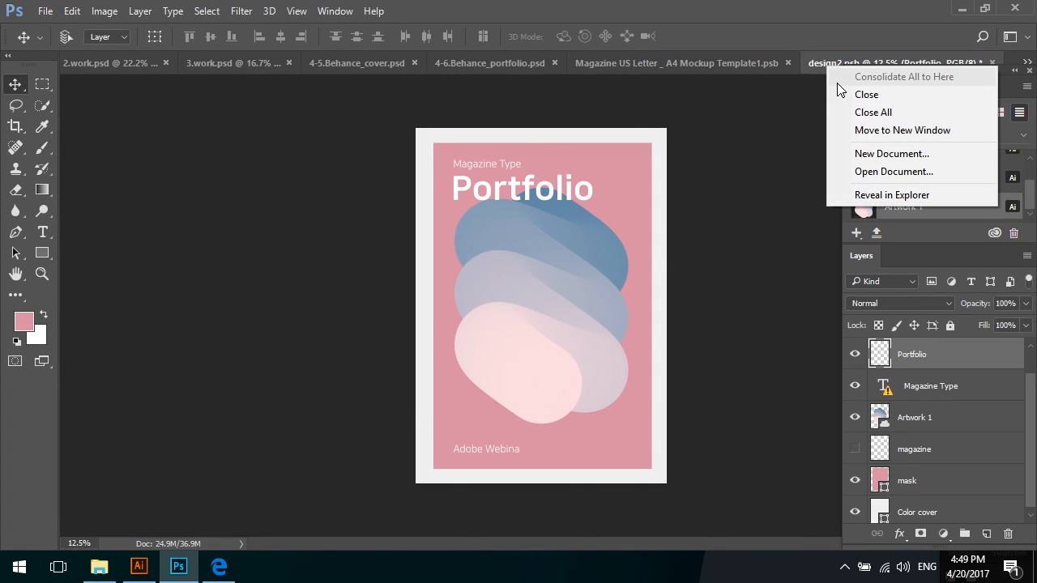
click(843, 95)
click(452, 228)
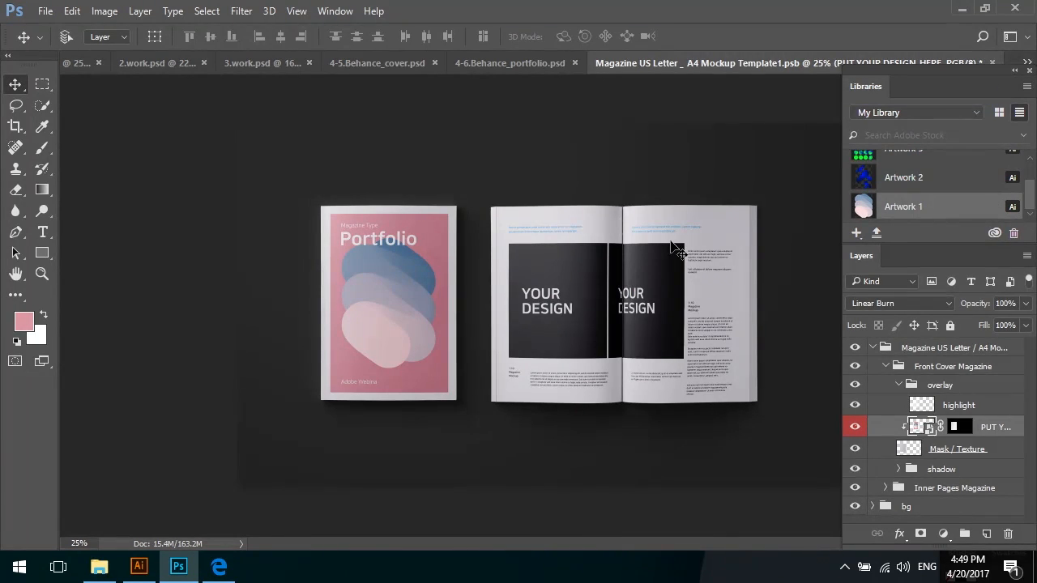
- Open the PUT YOUR DESIGN HERE smart object of the Left Page group in Inner Pages Magazine
ctrl+click(567, 318)
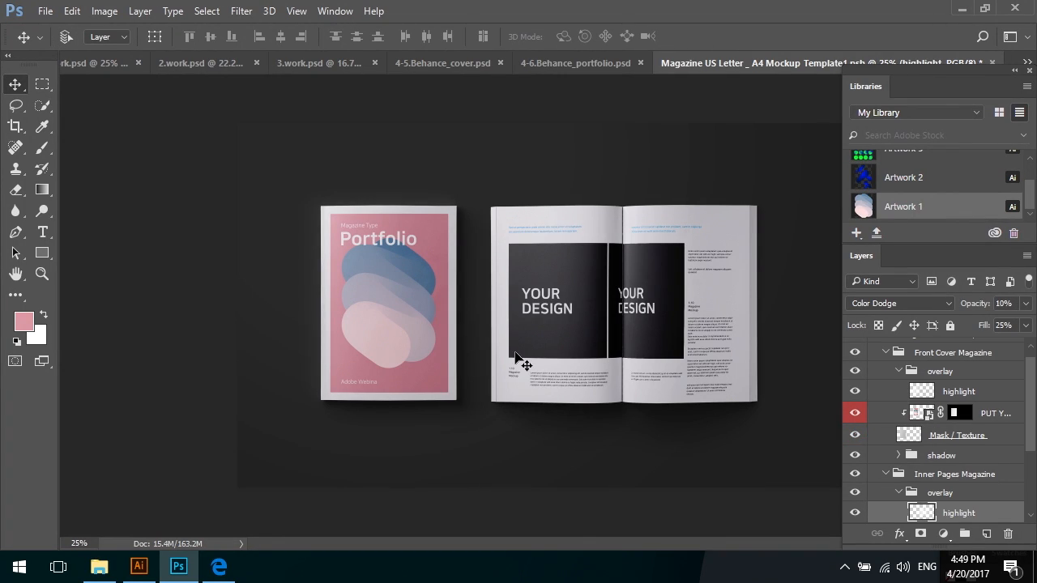
scroll(975, 493, down, 3)
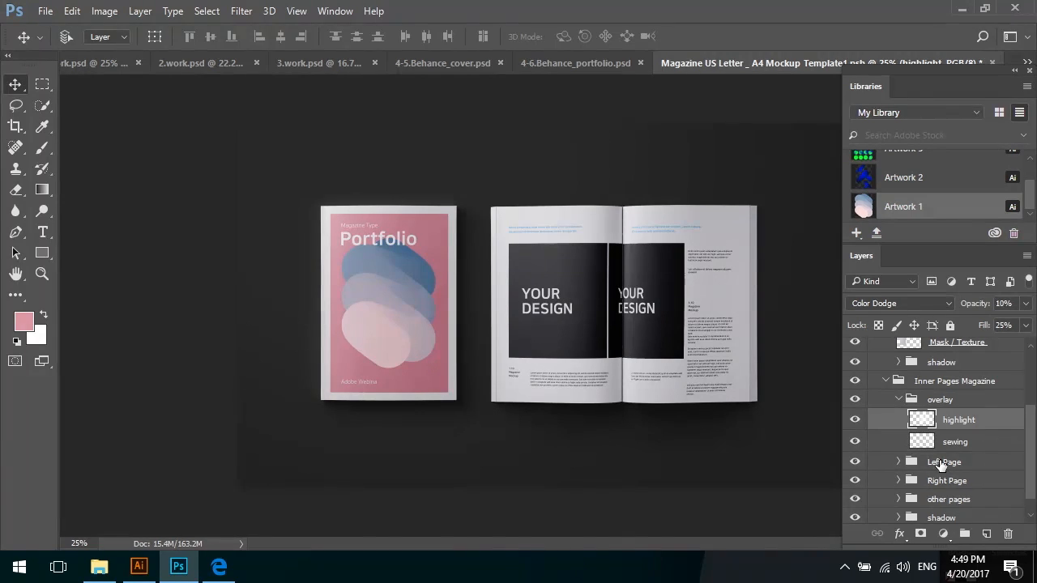
click(898, 462)
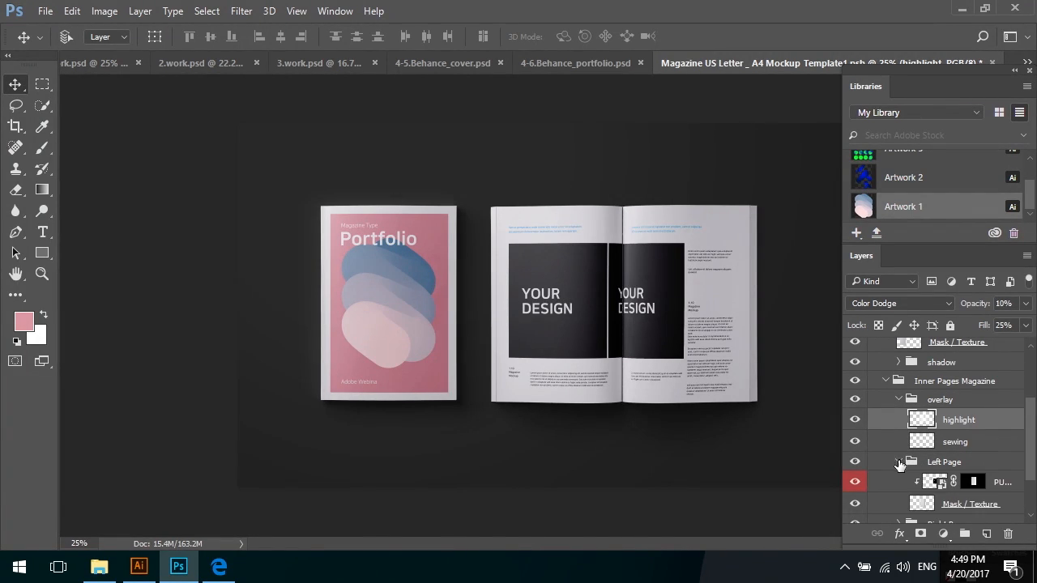
scroll(970, 470, down, 1)
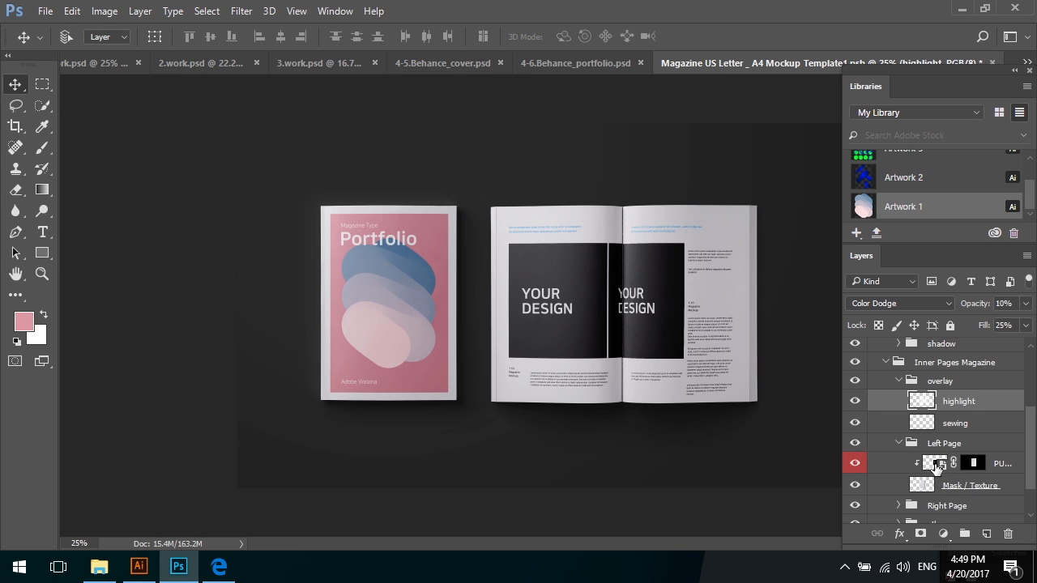
double_click(935, 466)
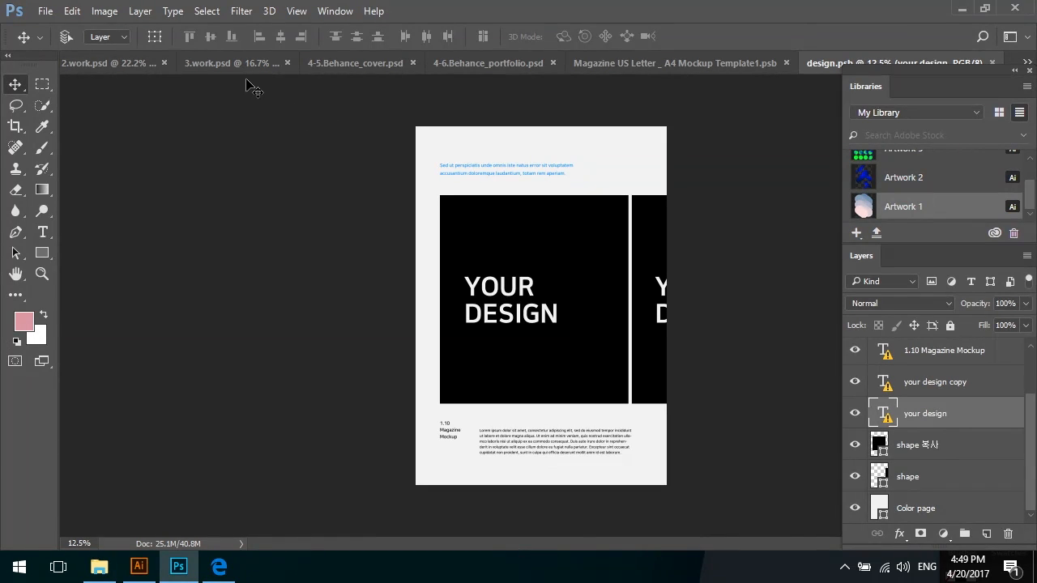
- Hide the templete group in 2.work.psd and paste the merged poster into design.psb directly above the large square's shape layer
click(93, 64)
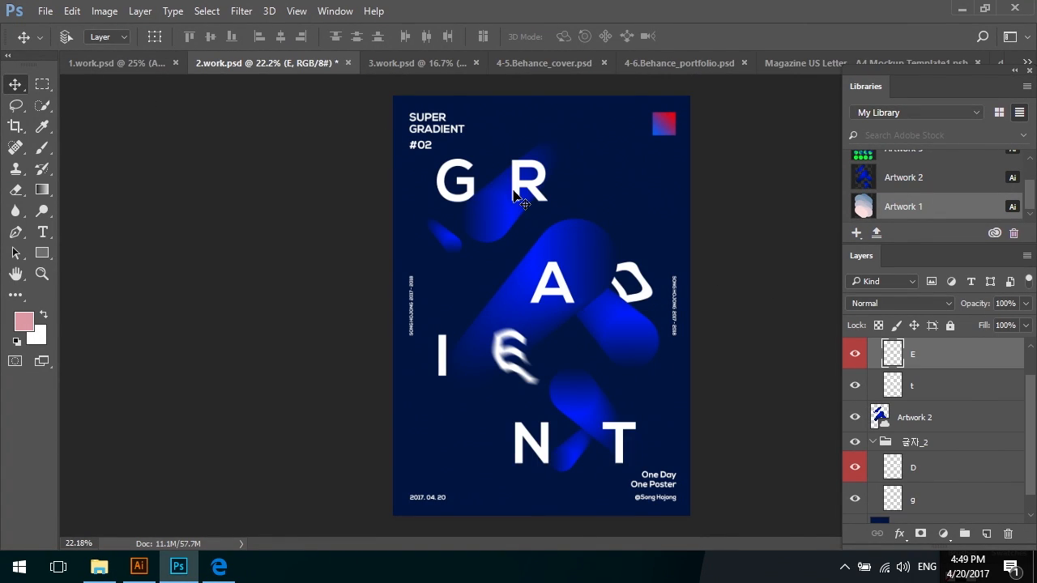
scroll(871, 370, up, 1)
click(855, 349)
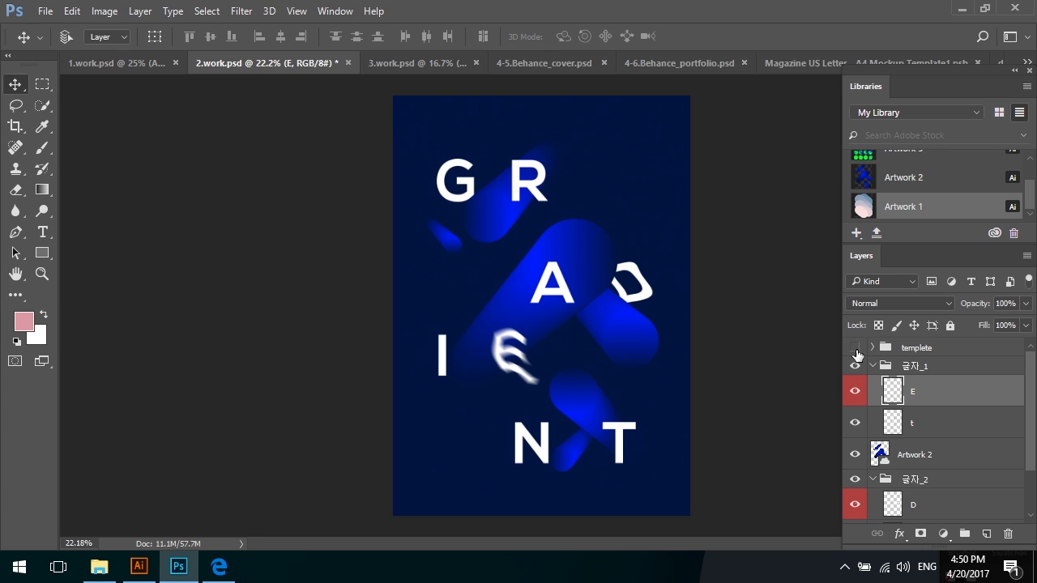
click(855, 348)
key(ctrl+a)
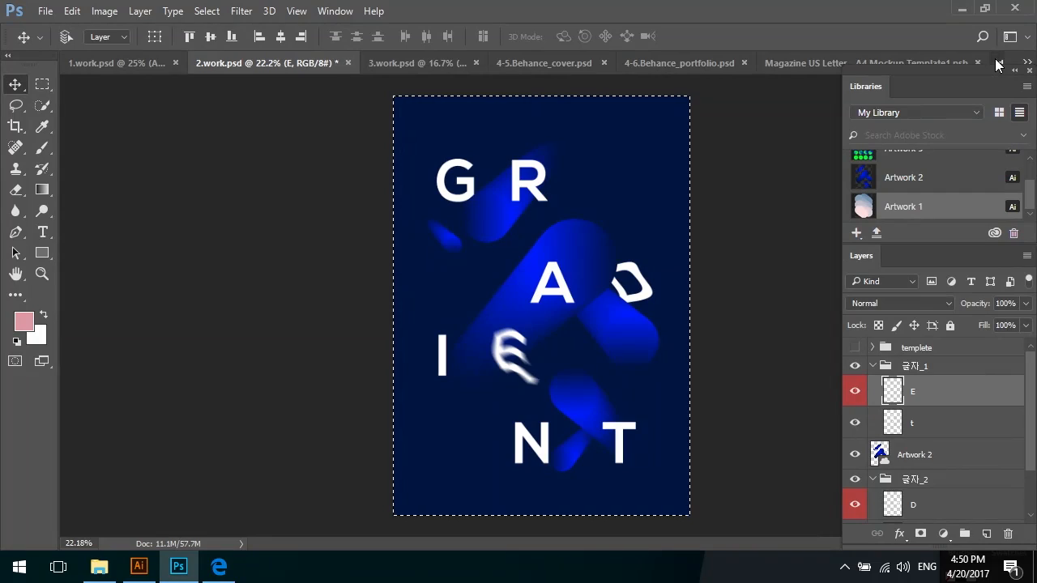
click(1000, 63)
click(931, 511)
key(ctrl+v)
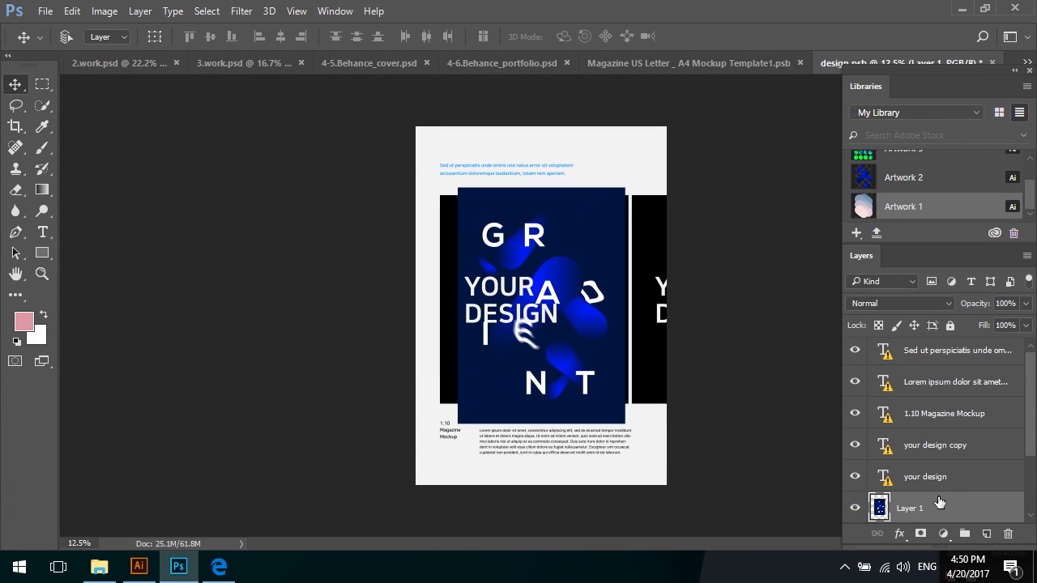
- Clip the pasted poster to the large square and hide the two your design text layers
alt+click(940, 489)
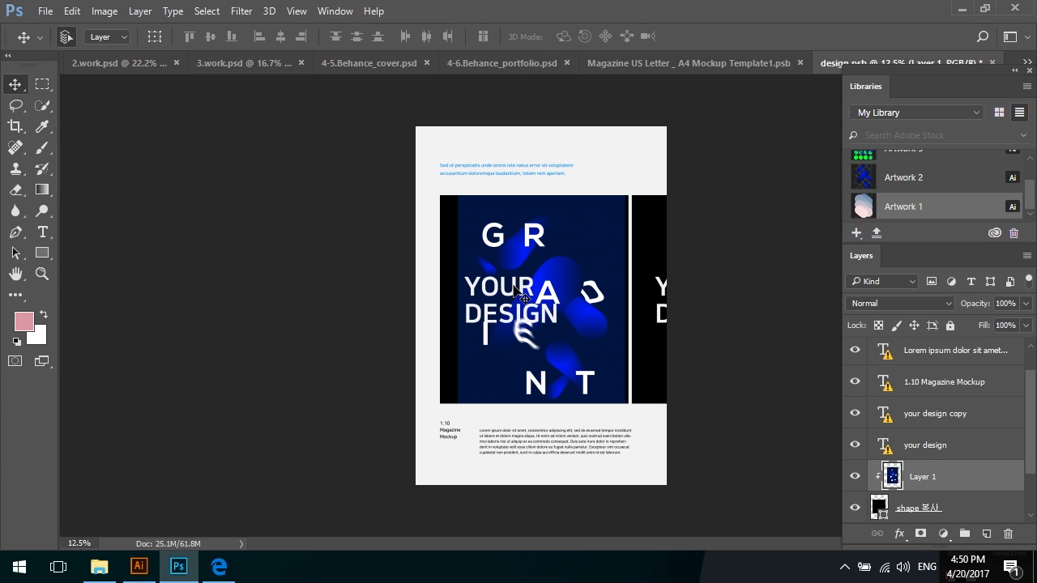
click(965, 446)
drag(858, 448, 855, 413)
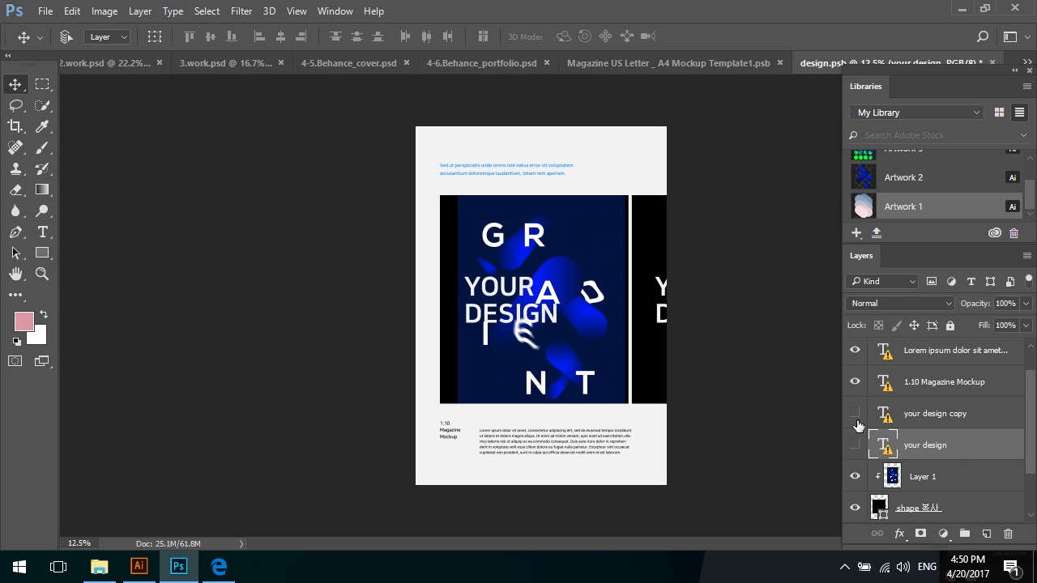
- Centre the poster over the large square and recolour the square with dark navy sampled from the poster
click(976, 483)
mouse_move(639, 292)
mouse_down()
mouse_move(632, 278)
mouse_move(637, 289)
mouse_up()
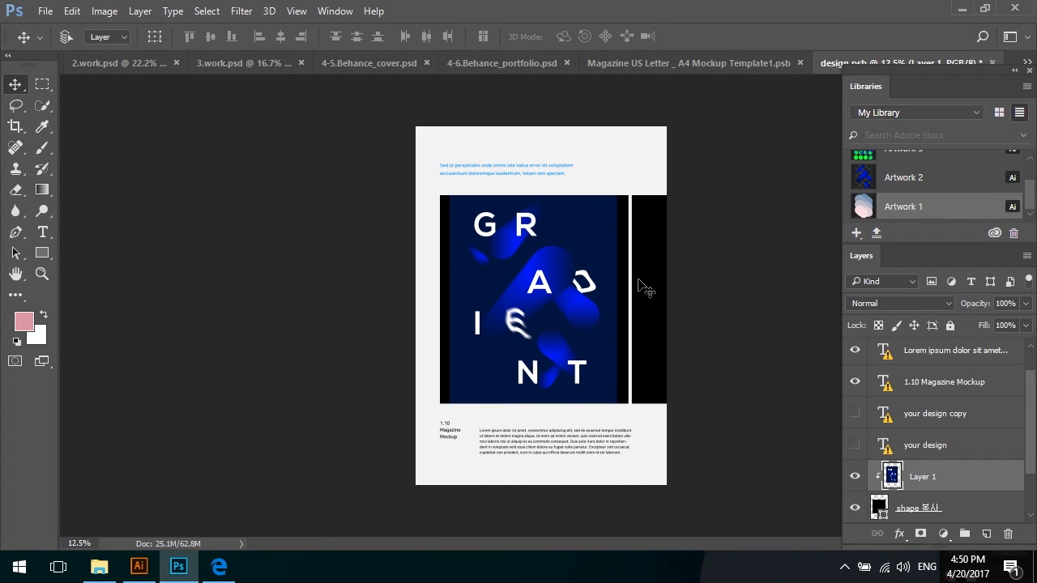
double_click(879, 506)
drag(563, 93, 977, 388)
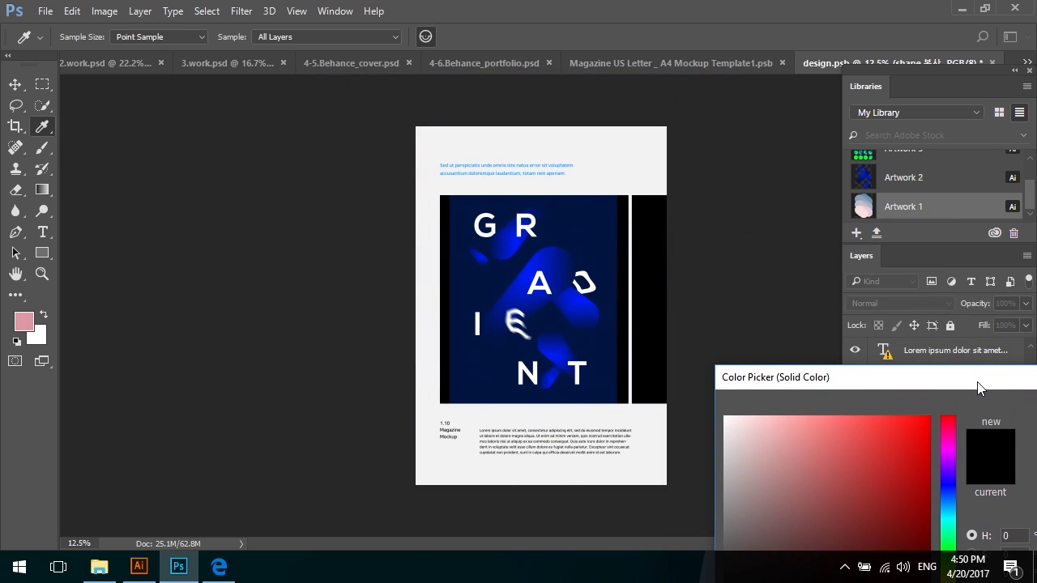
click(628, 223)
drag(896, 370, 798, 368)
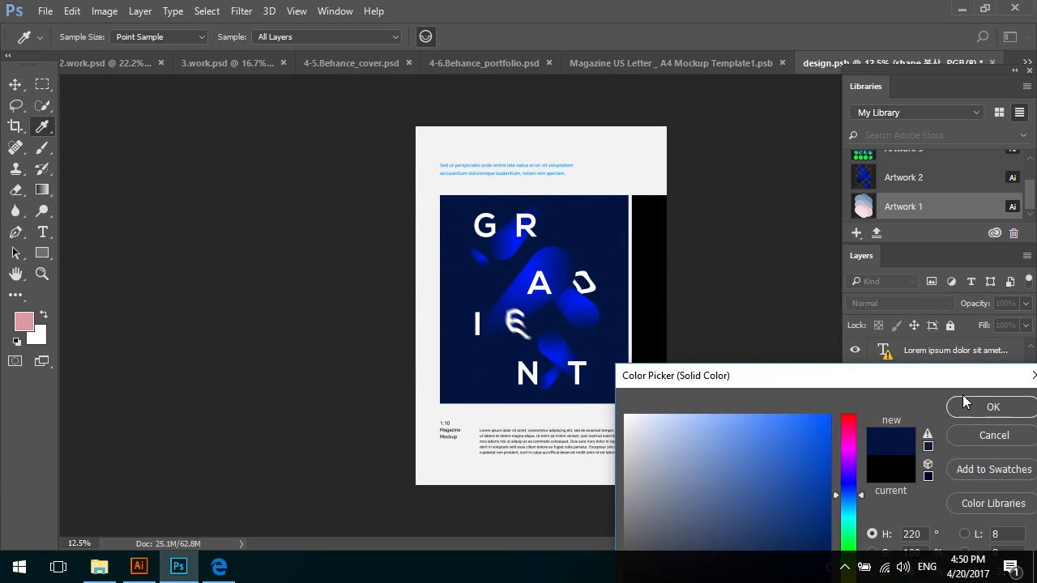
click(990, 405)
- Hide the templete group in 3.work.psd and paste the merged poster into design.psb directly above the narrow shape's layer
ctrl+click(647, 249)
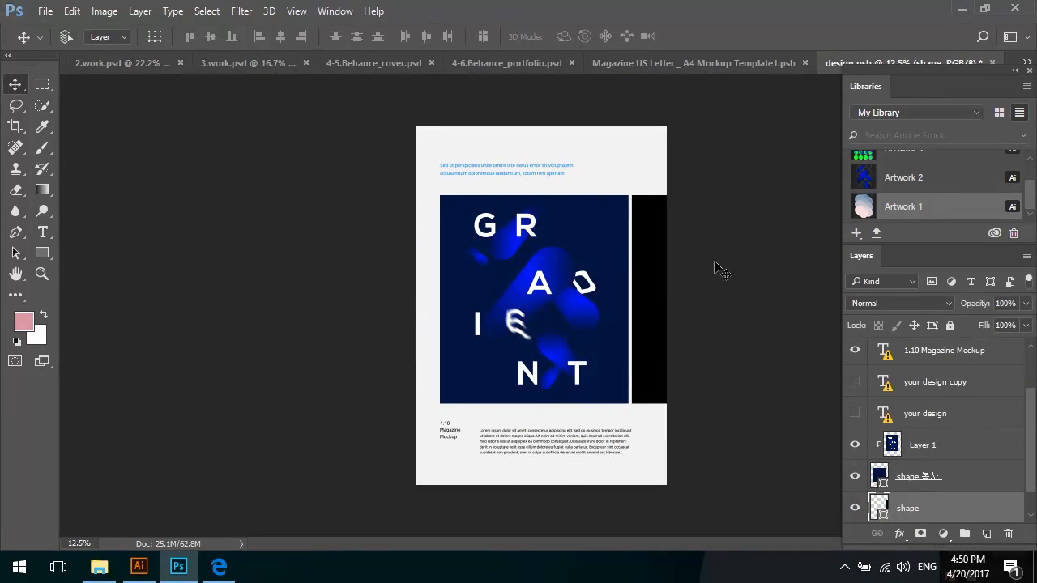
click(266, 60)
click(855, 346)
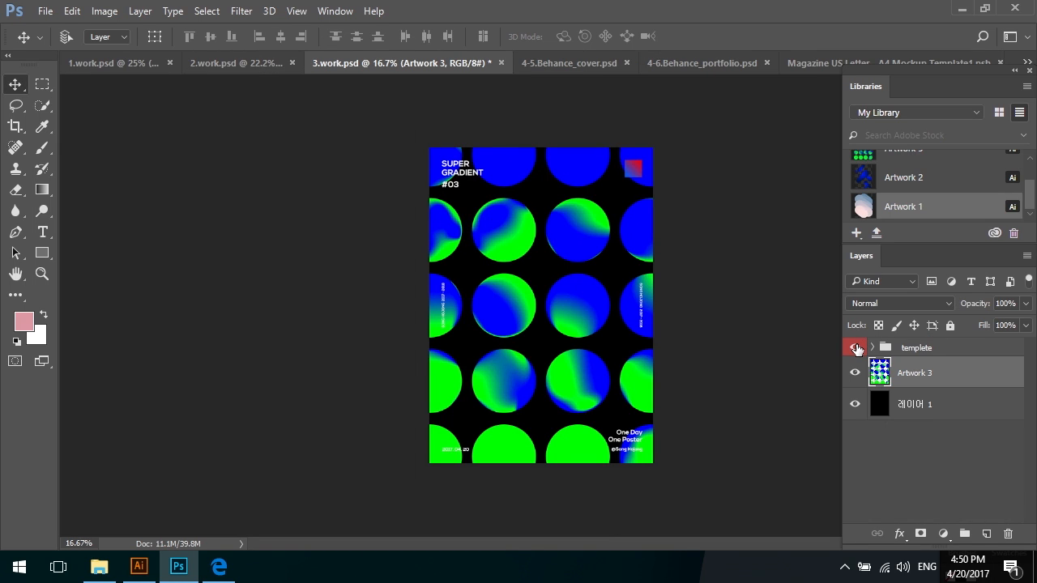
key(ctrl+a)
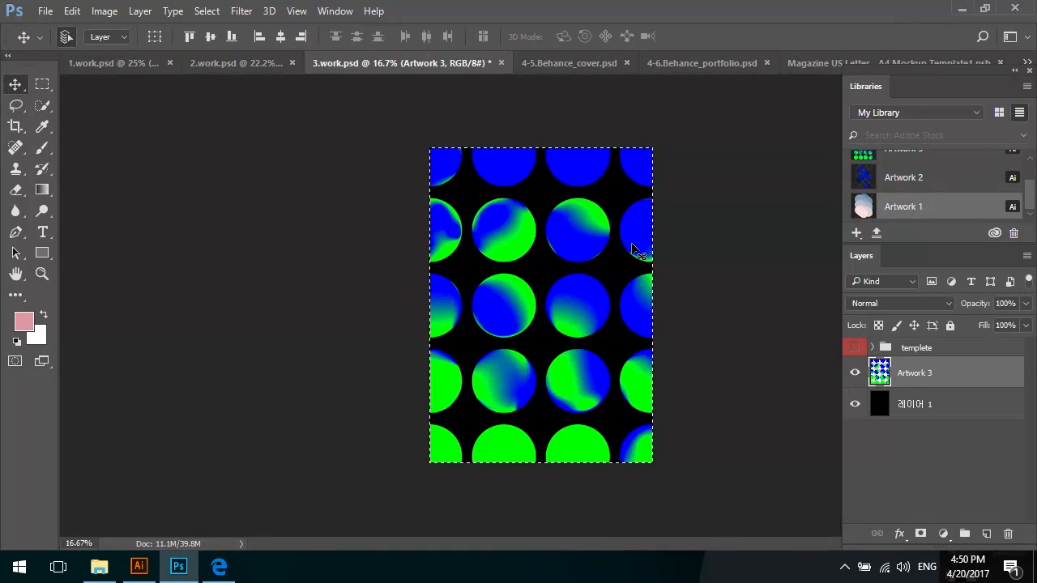
drag(634, 249, 883, 66)
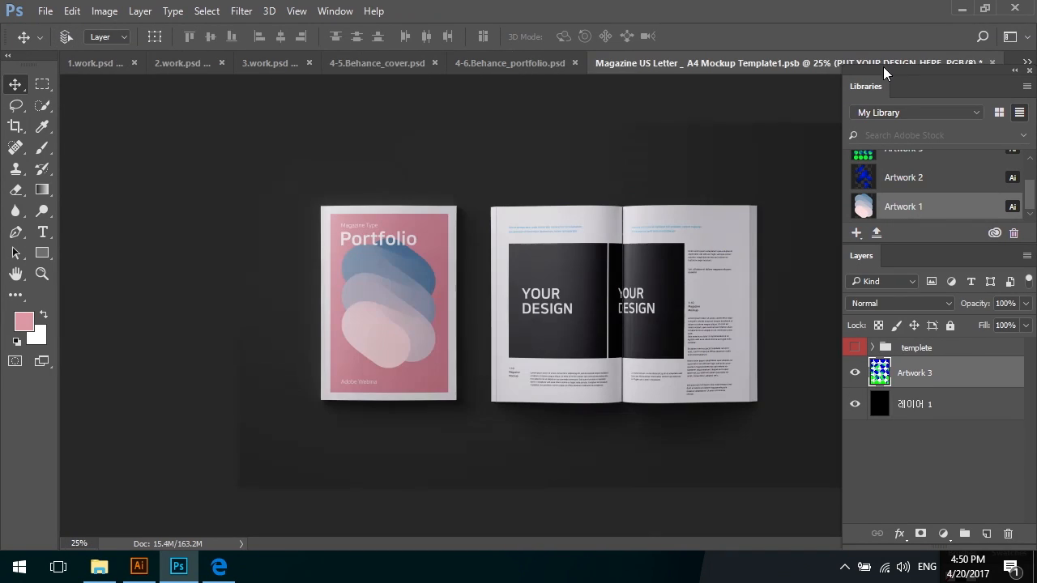
click(1028, 64)
click(871, 171)
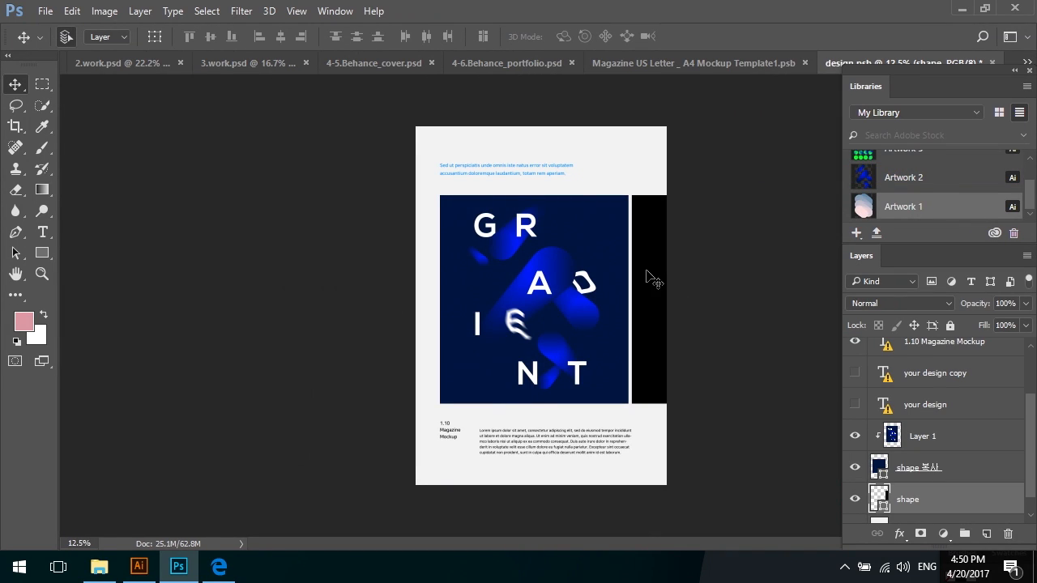
drag(648, 279, 648, 279)
- Clip the green and blue circles poster to the narrow shape and move it right to fill that shape
key(ctrl+alt+g)
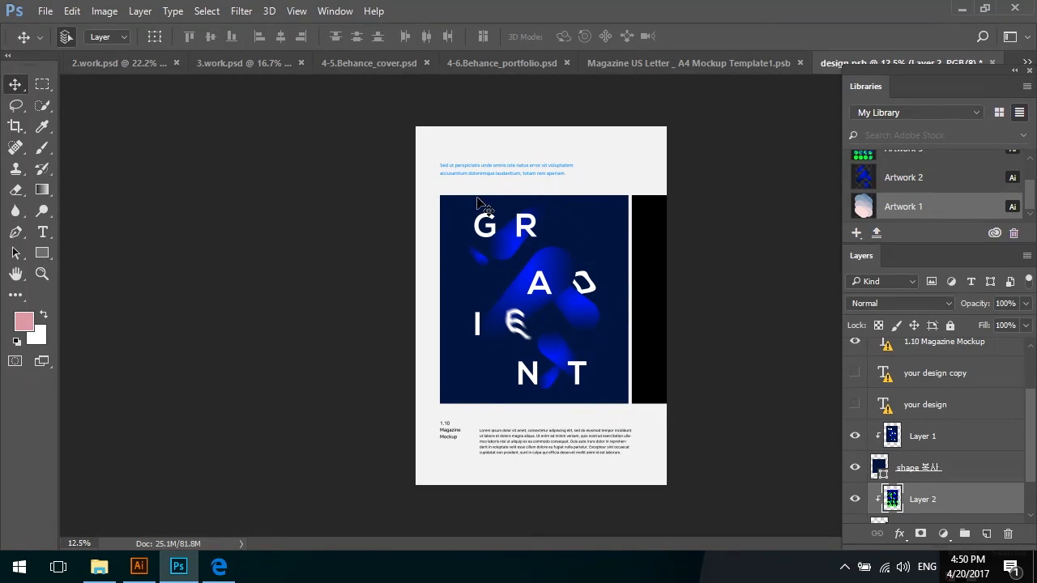
key(ctrl+t)
key(Return)
drag(534, 246, 683, 256)
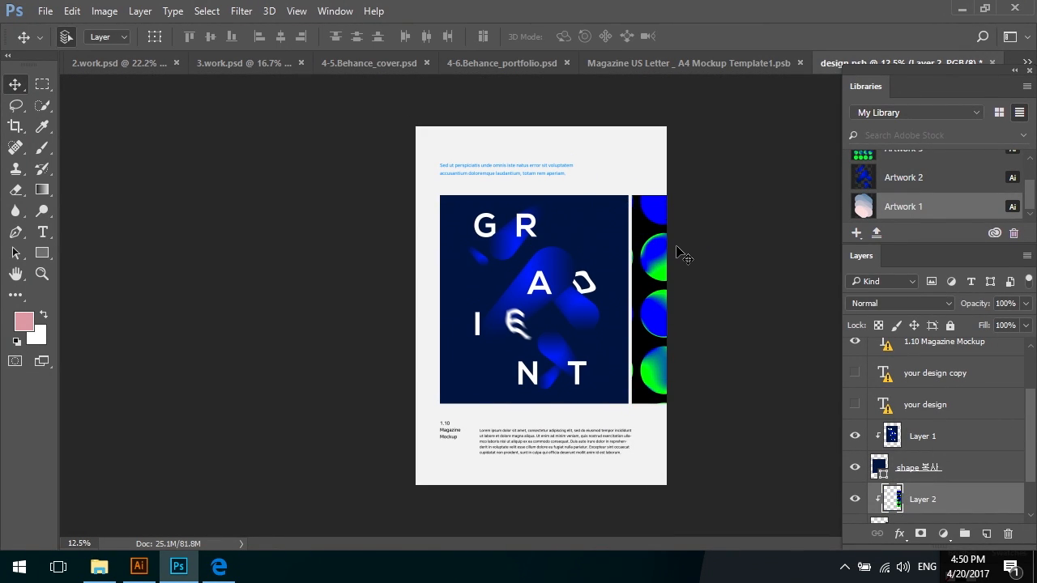
- Shift the green and blue circles poster further right within the narrow shape and scale it down to the shape's height
key(ctrl+t)
drag(655, 217, 680, 220)
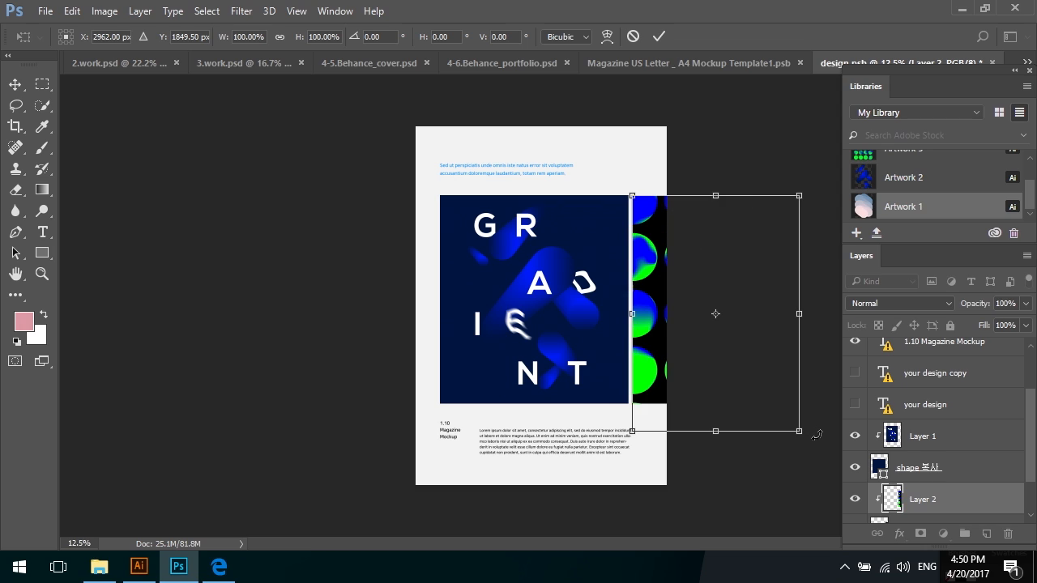
drag(799, 431, 777, 405)
key(Return)
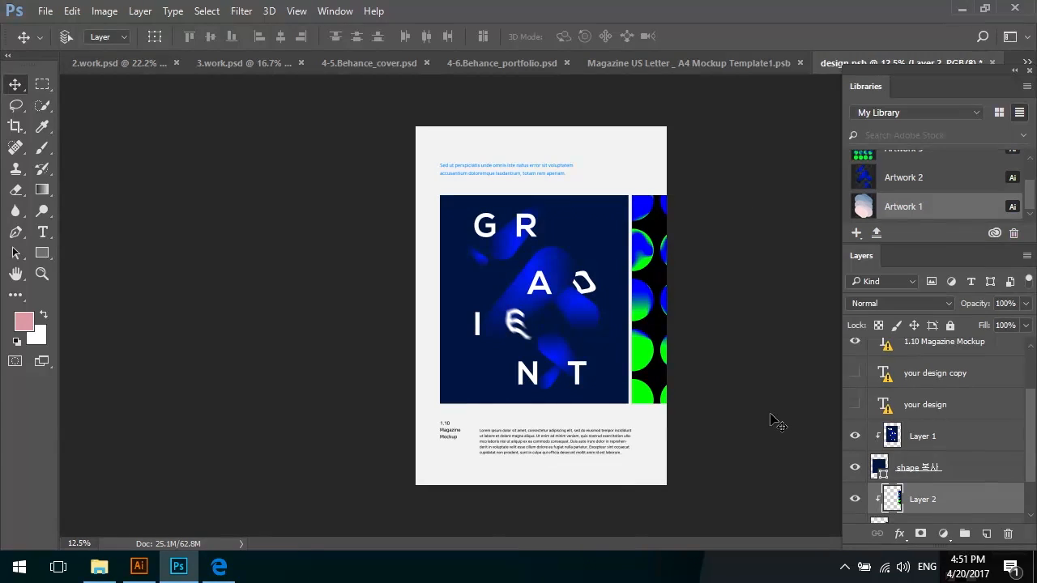
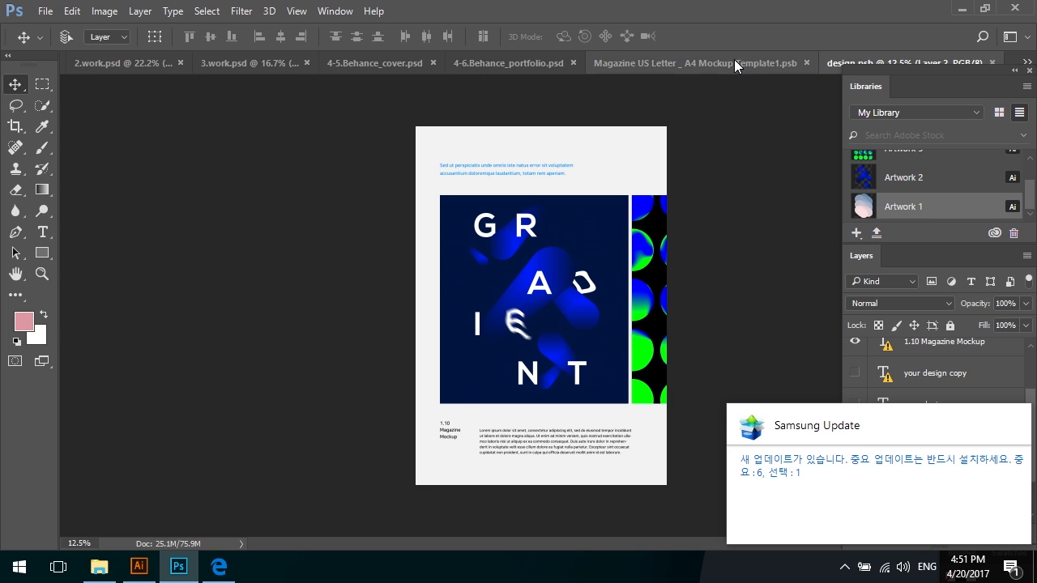
- Return to the magazine mockup and open the Right Page group's PUT YOUR DESIGN HERE smart object for editing
click(734, 61)
ctrl+click(666, 316)
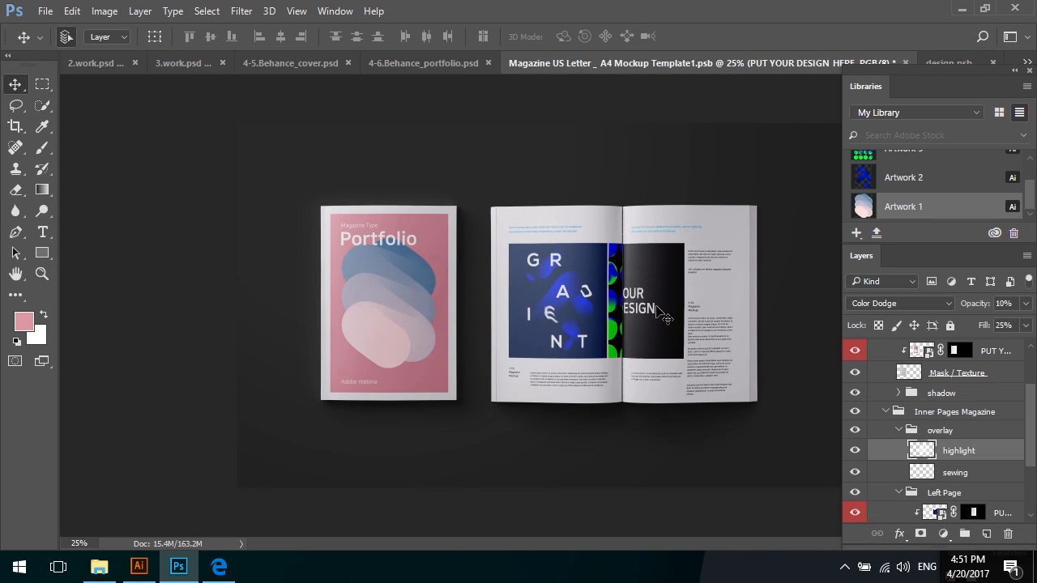
scroll(933, 479, down, 1)
scroll(932, 480, down, 2)
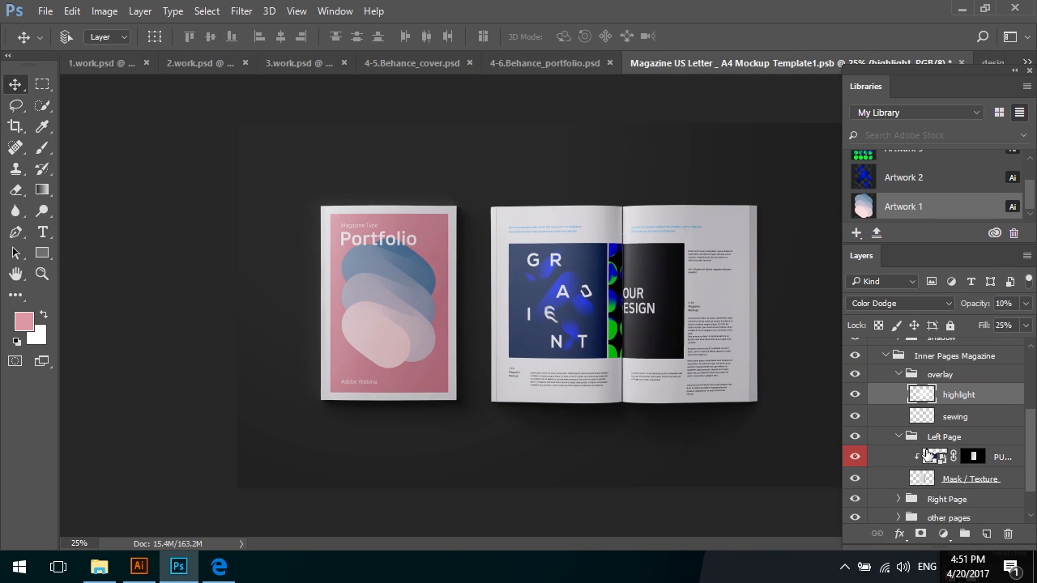
click(900, 502)
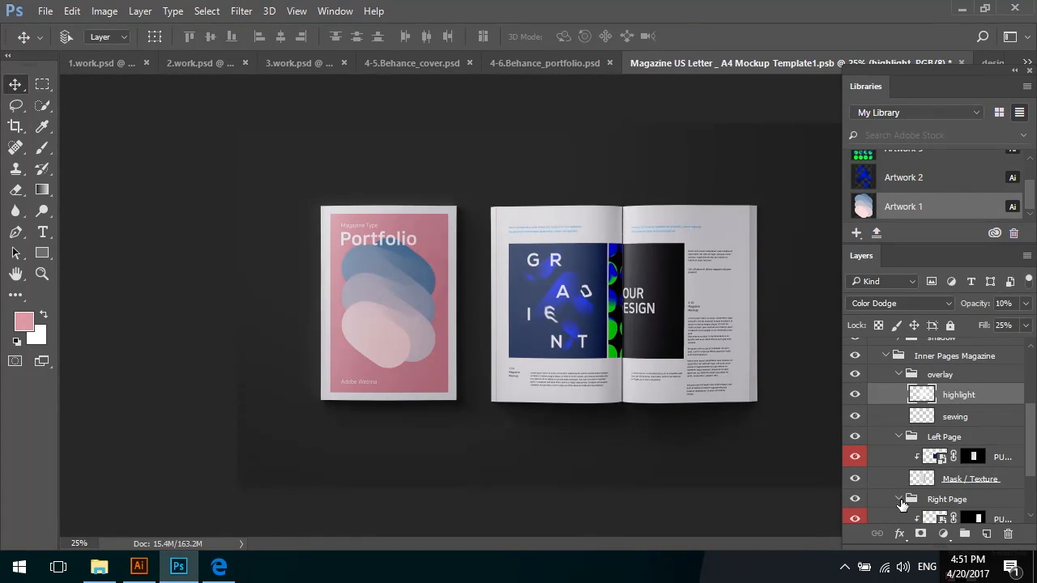
scroll(922, 494, down, 2)
double_click(929, 485)
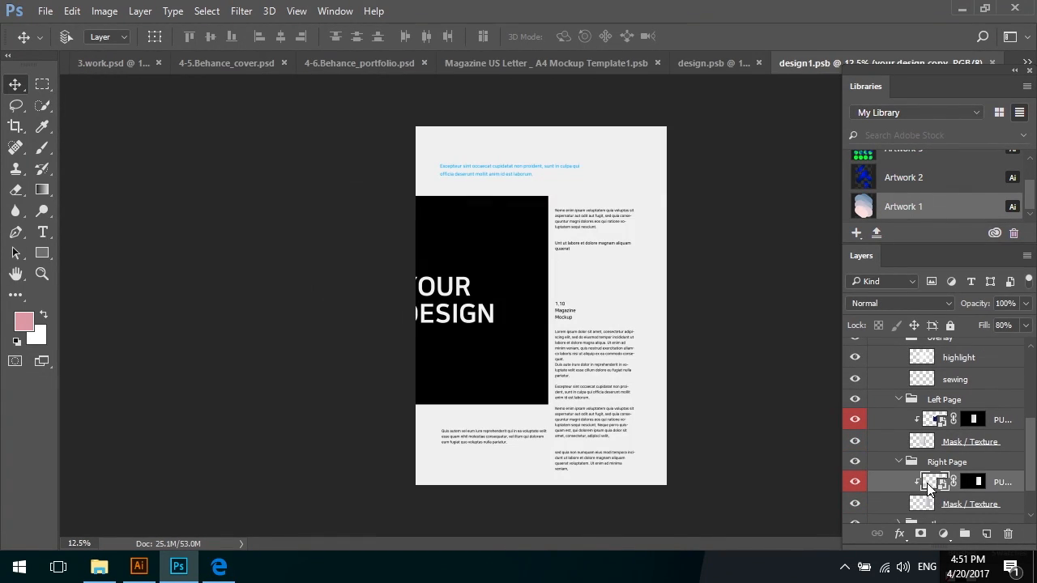
- Copy the circles poster layer from design.psb into the right page's design1.psb
click(720, 67)
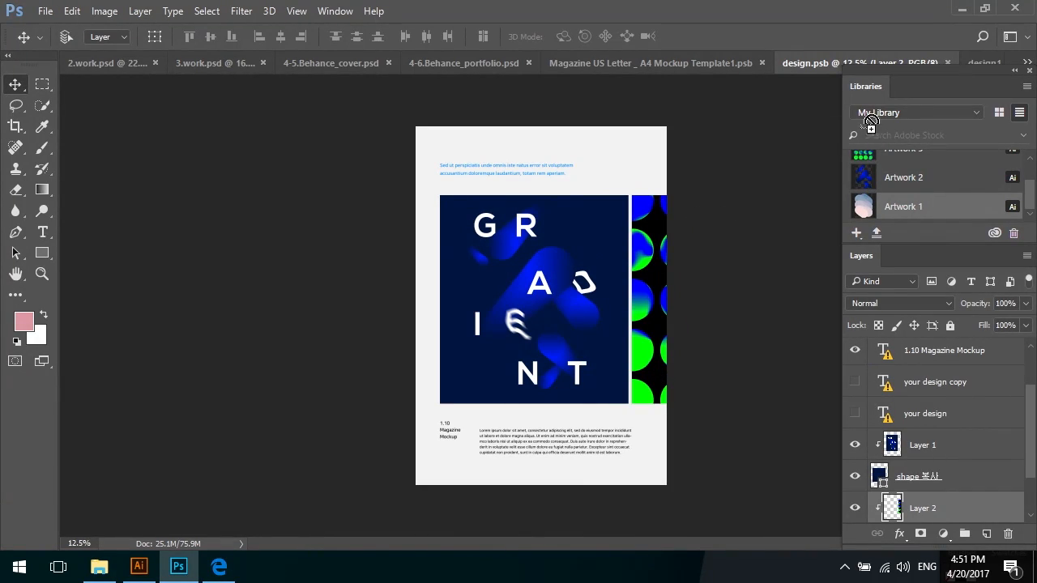
click(974, 61)
drag(975, 59, 527, 273)
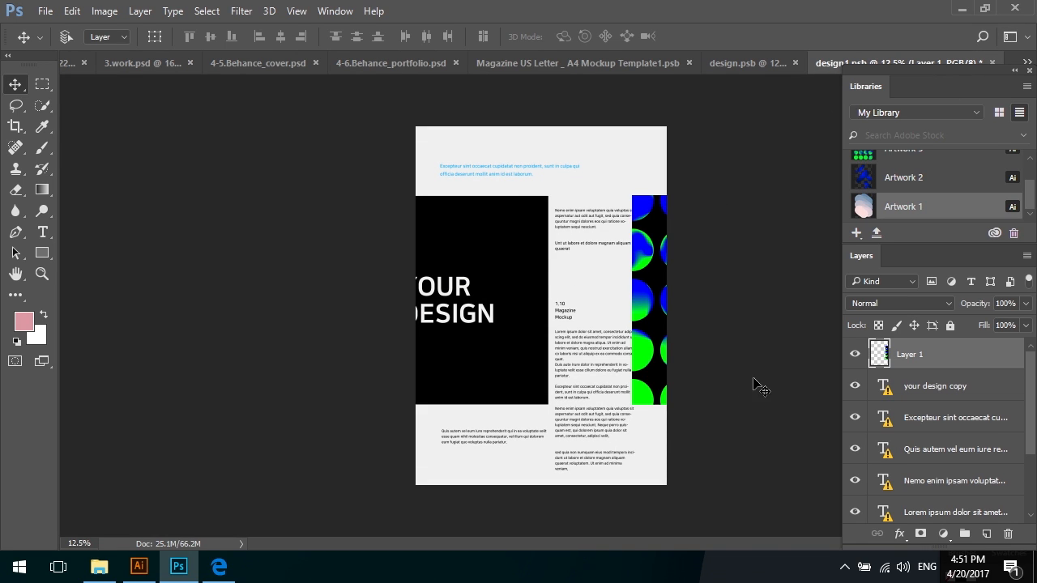
- Place the circles poster directly above the shape layer, clip it to that shape and move it left over the black rectangle
scroll(937, 368, down, 2)
scroll(937, 365, up, 2)
drag(937, 363, 939, 486)
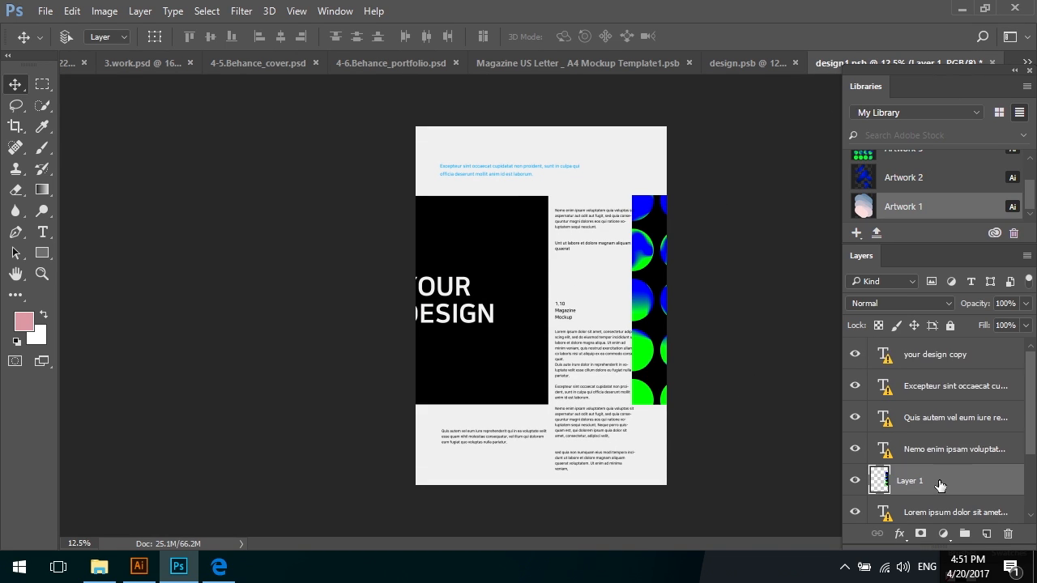
scroll(939, 454, down, 3)
drag(951, 394, 943, 464)
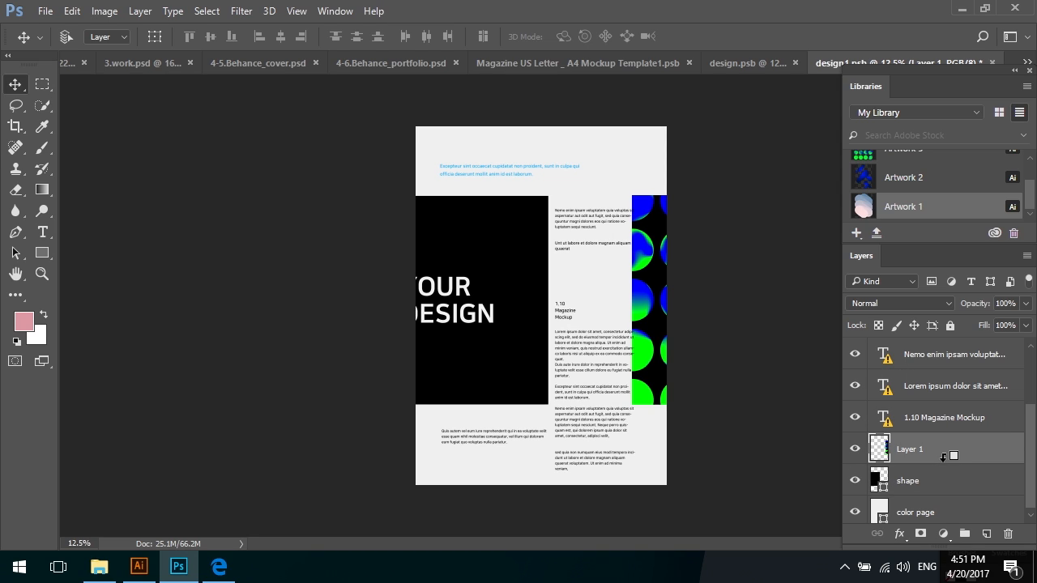
alt+click(944, 464)
drag(723, 312, 491, 327)
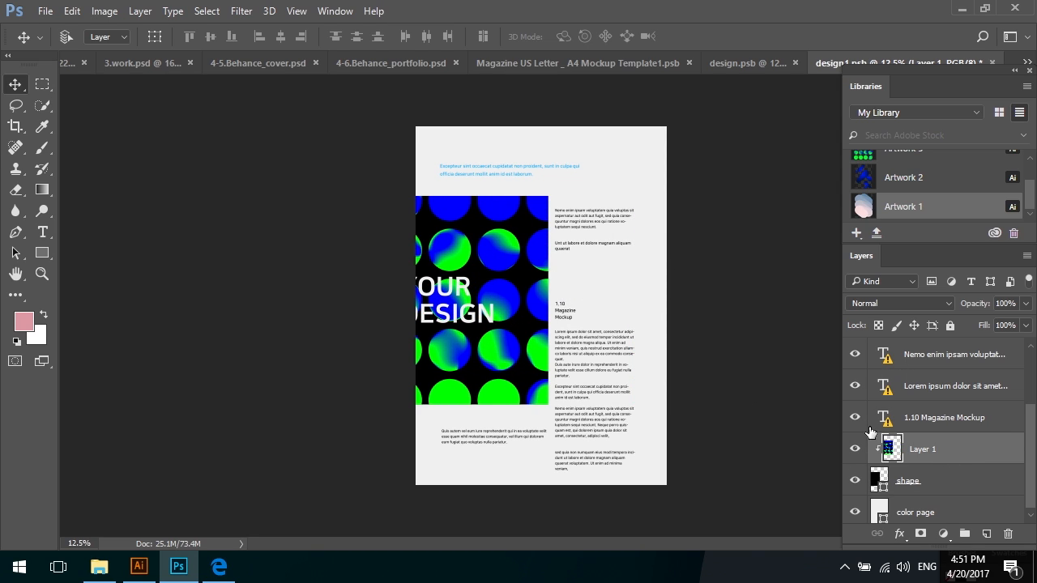
- Hide the your design copy text layer and nudge the circles poster slightly to the right
click(455, 301)
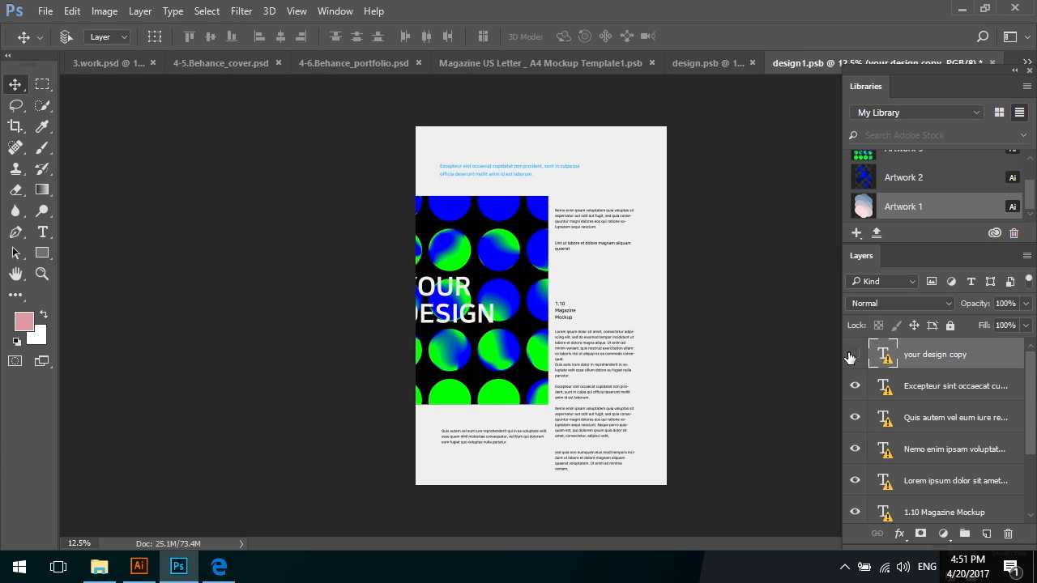
click(854, 354)
click(510, 277)
key(shift+Right)
key(shift+Right)
key(shift+Right)
key(shift+Right)
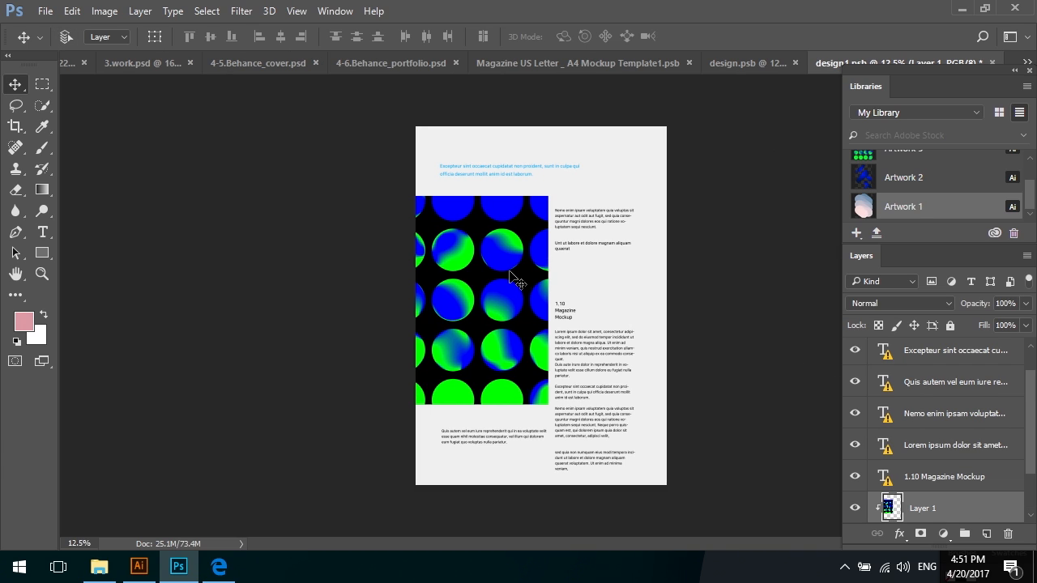
- Save and close design1.psb, design.psb and the magazine mockup so the portfolio gets the new inner pages
click(991, 64)
click(456, 227)
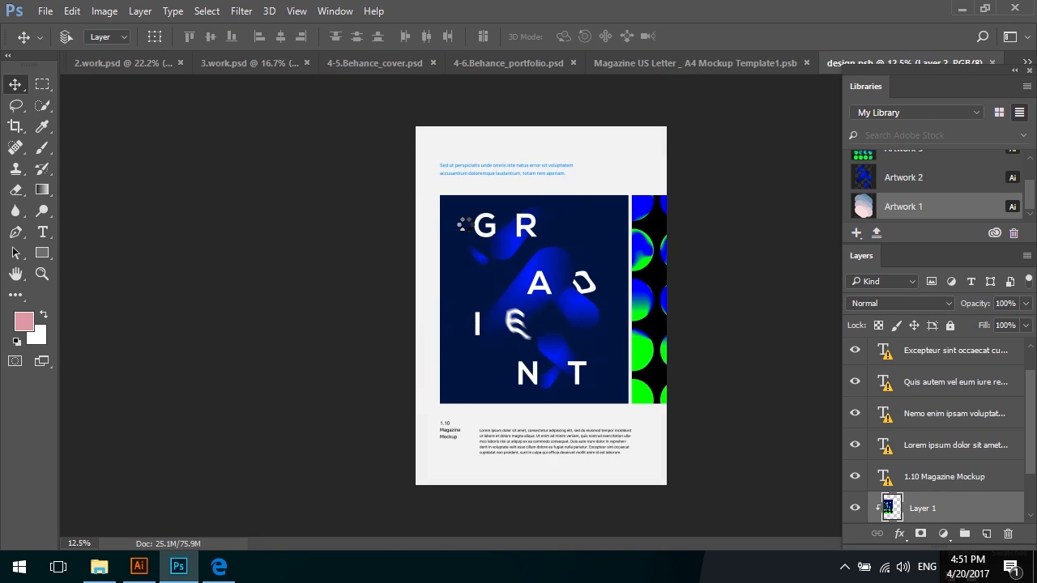
click(992, 61)
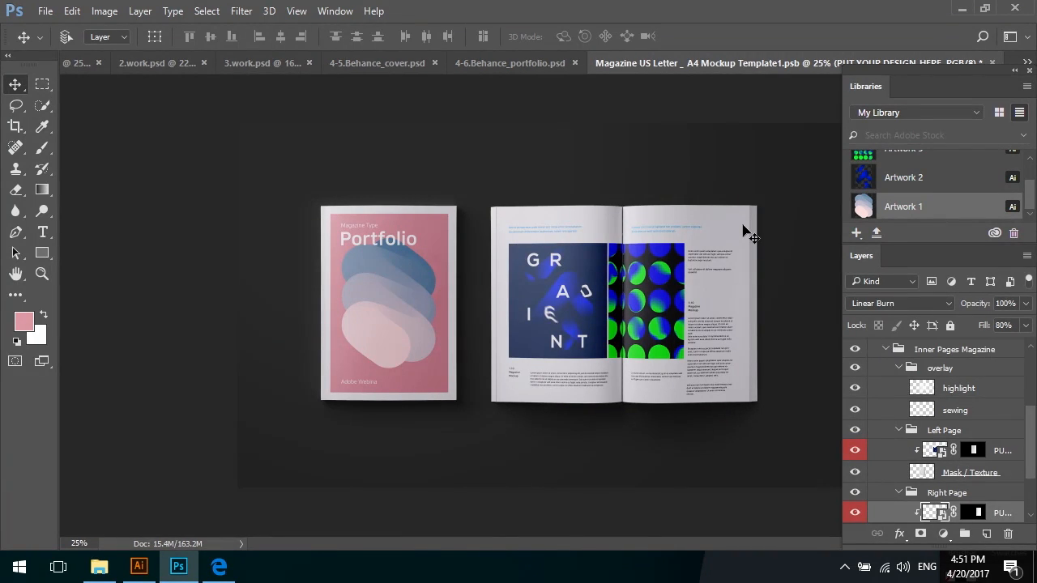
click(993, 63)
click(464, 228)
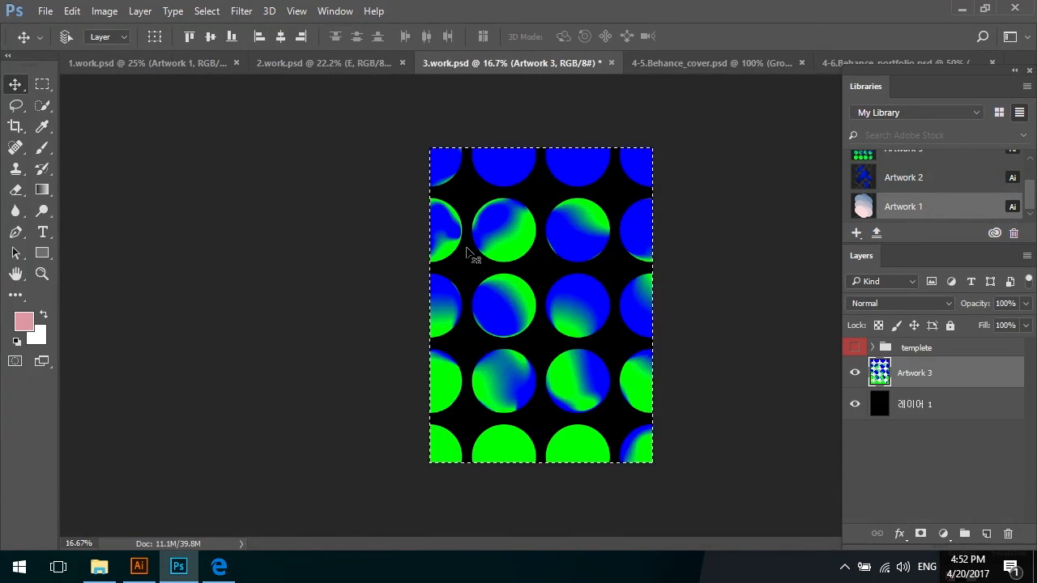
- Examine the poster, artwork, T-shirt and magazine mockups throughout 4-6.Behance_portfolio.psd
click(857, 61)
scroll(656, 187, up, 8)
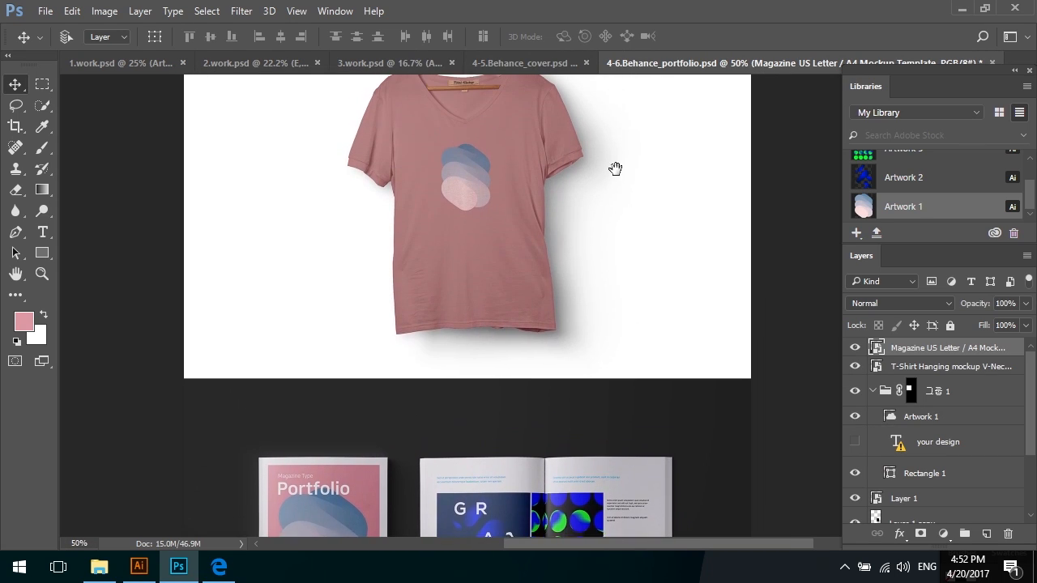
scroll(663, 324, up, 4)
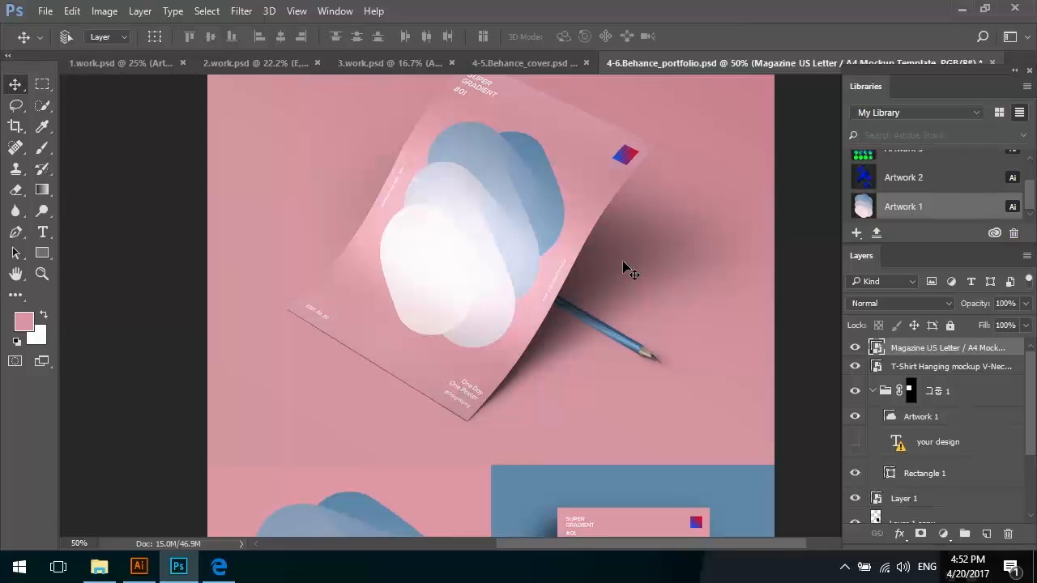
scroll(631, 247, up, 2)
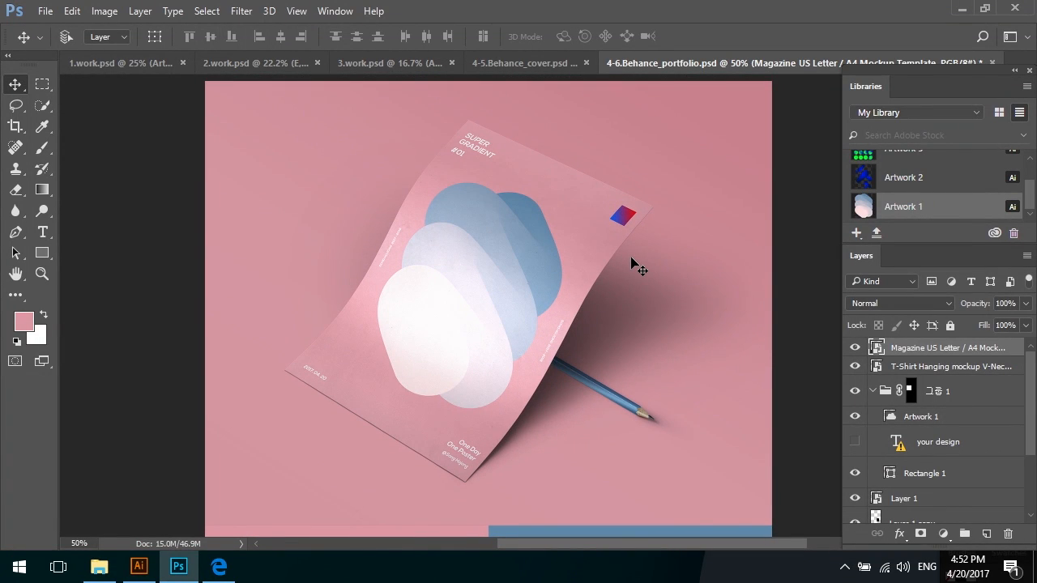
scroll(607, 317, down, 10)
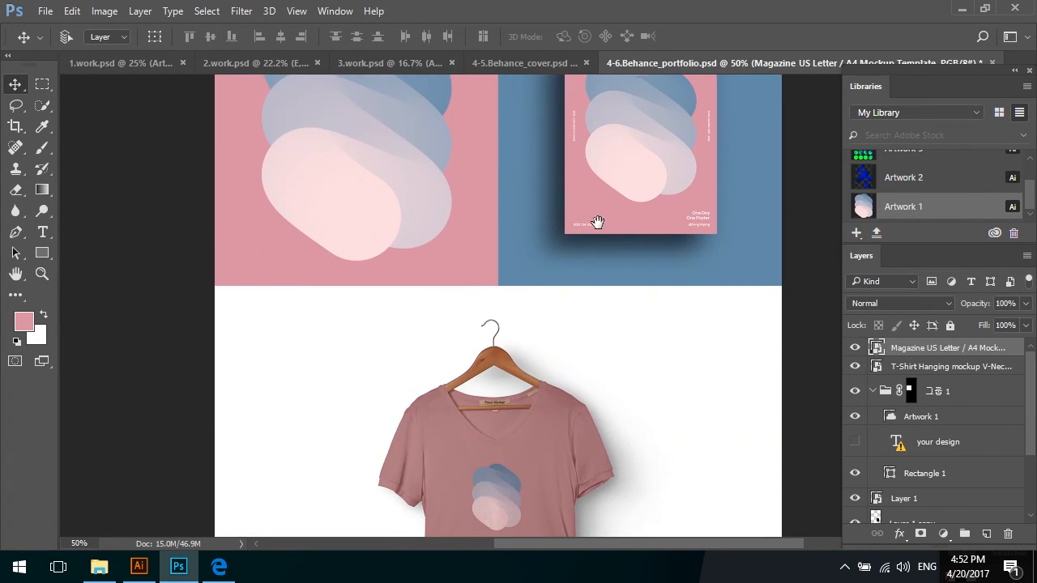
scroll(601, 433, down, 5)
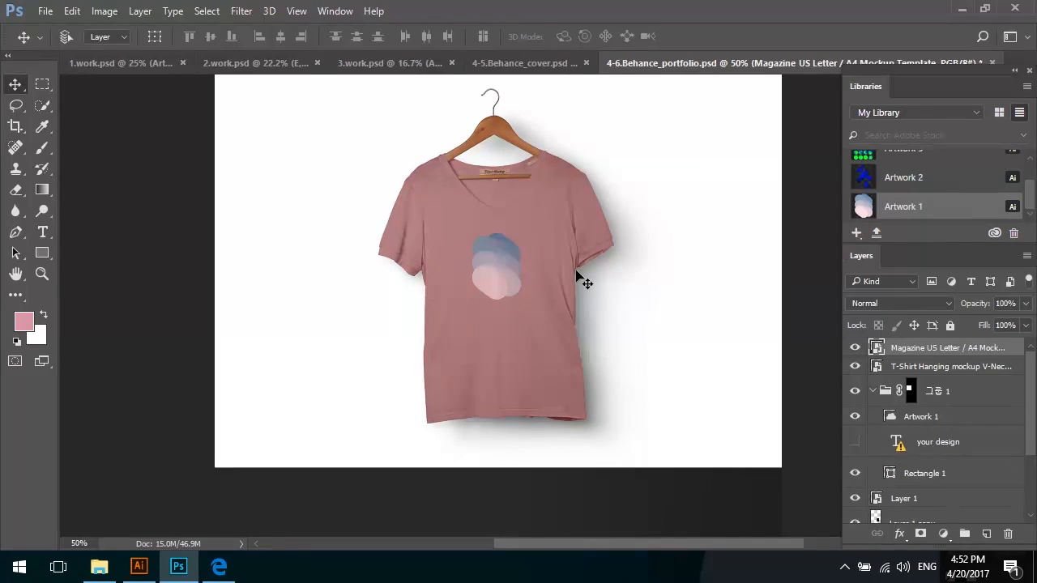
scroll(578, 243, down, 2)
scroll(576, 179, down, 1)
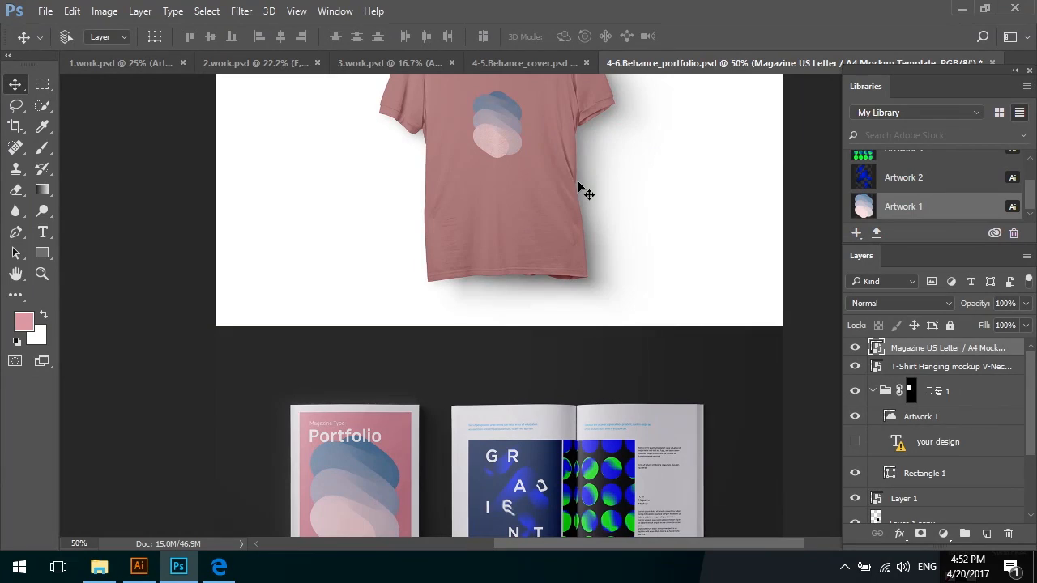
drag(554, 458, 539, 180)
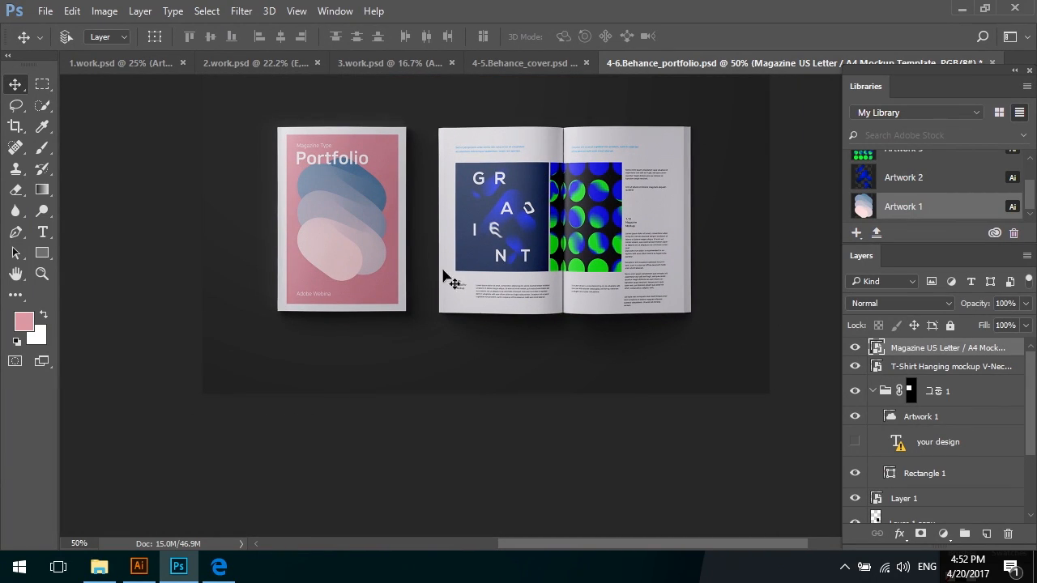
scroll(533, 264, up, 1)
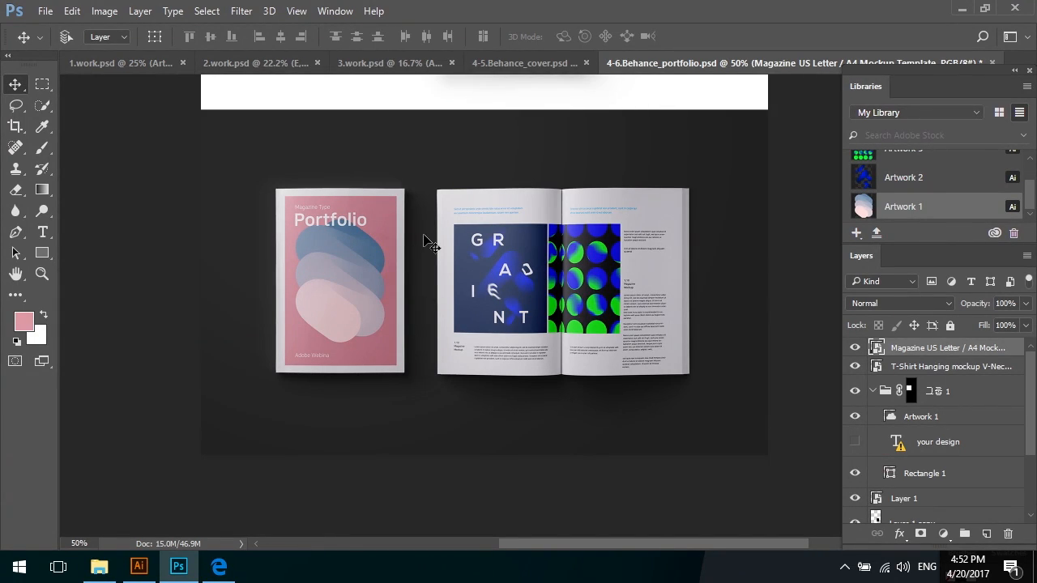
drag(423, 236, 432, 243)
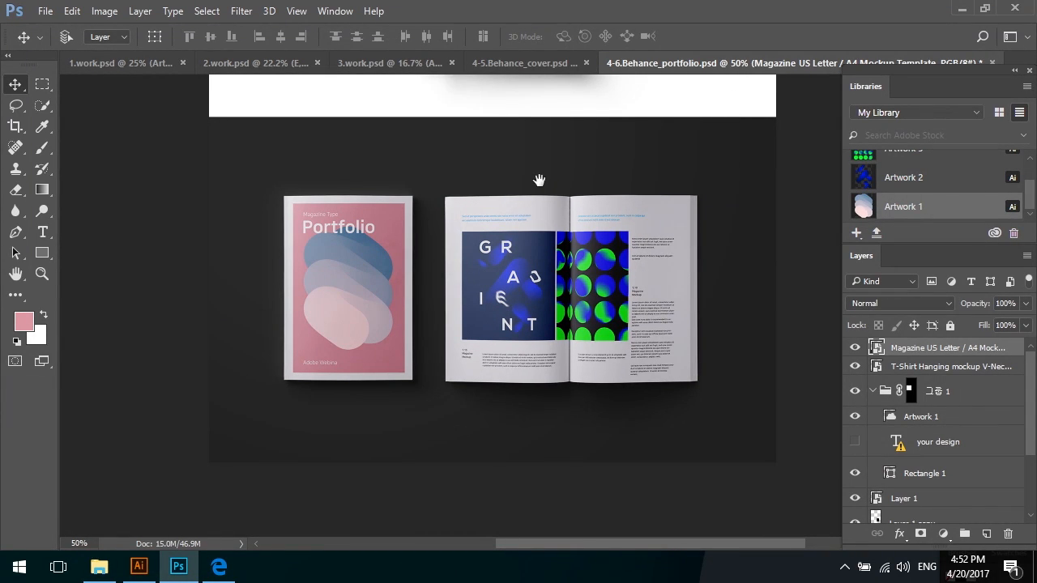
scroll(574, 169, up, 5)
drag(583, 230, 577, 200)
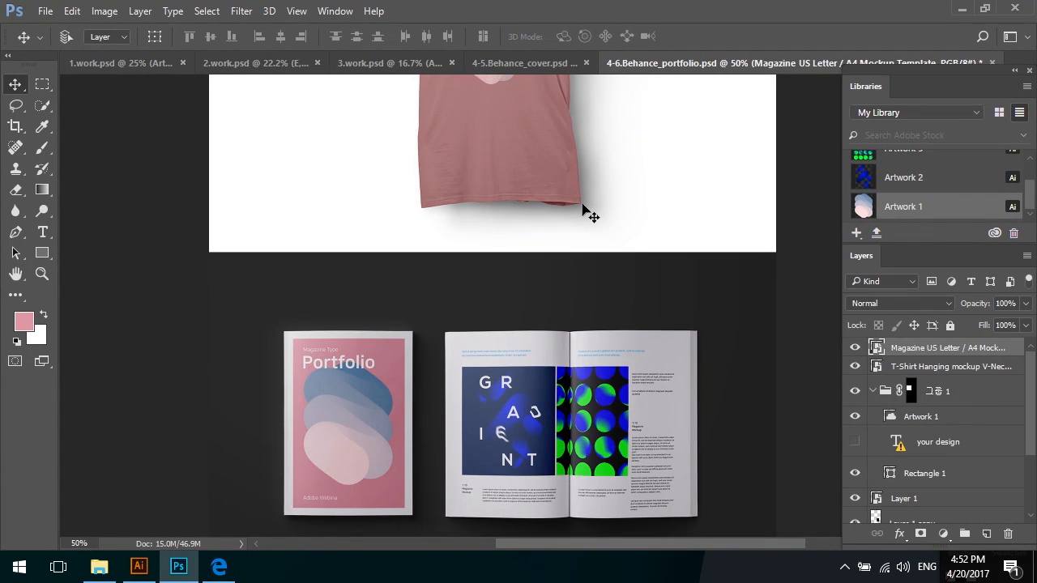
drag(592, 140, 597, 287)
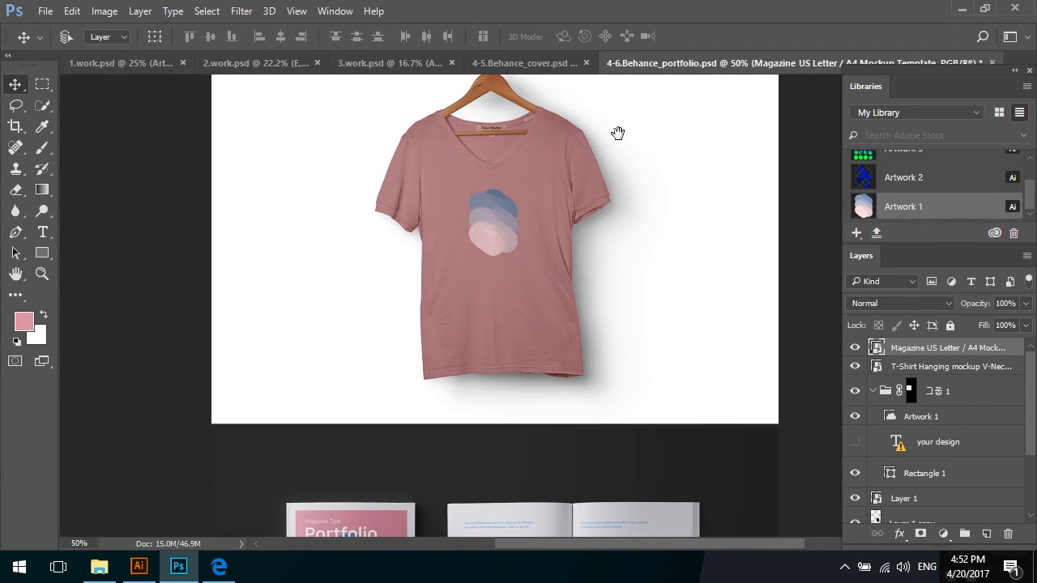
drag(618, 132, 617, 224)
mouse_move(627, 159)
mouse_down()
mouse_move(631, 321)
mouse_move(655, 301)
mouse_move(633, 339)
mouse_up()
drag(621, 174, 629, 325)
drag(639, 218, 639, 261)
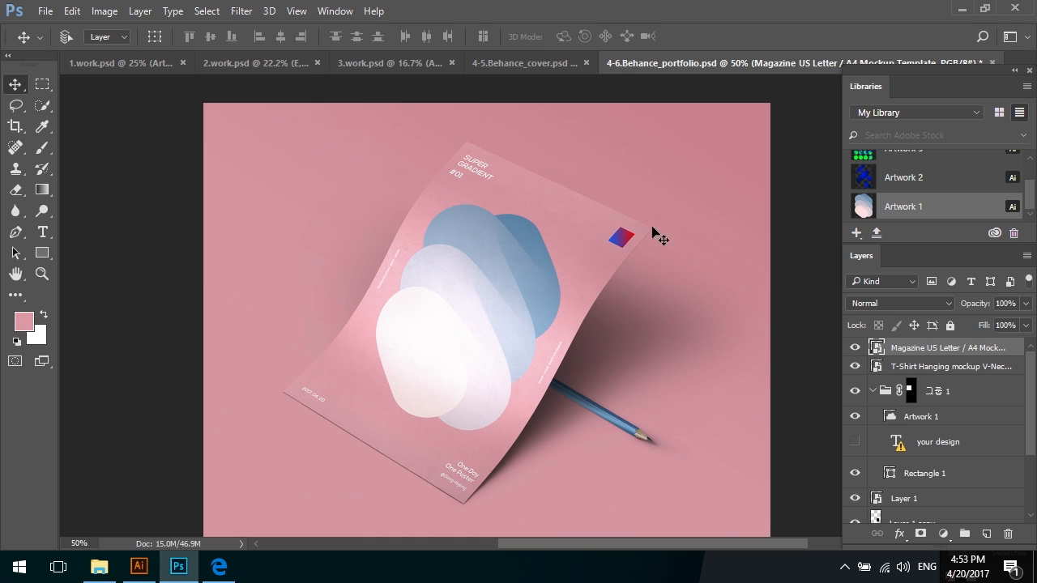
drag(588, 169, 579, 154)
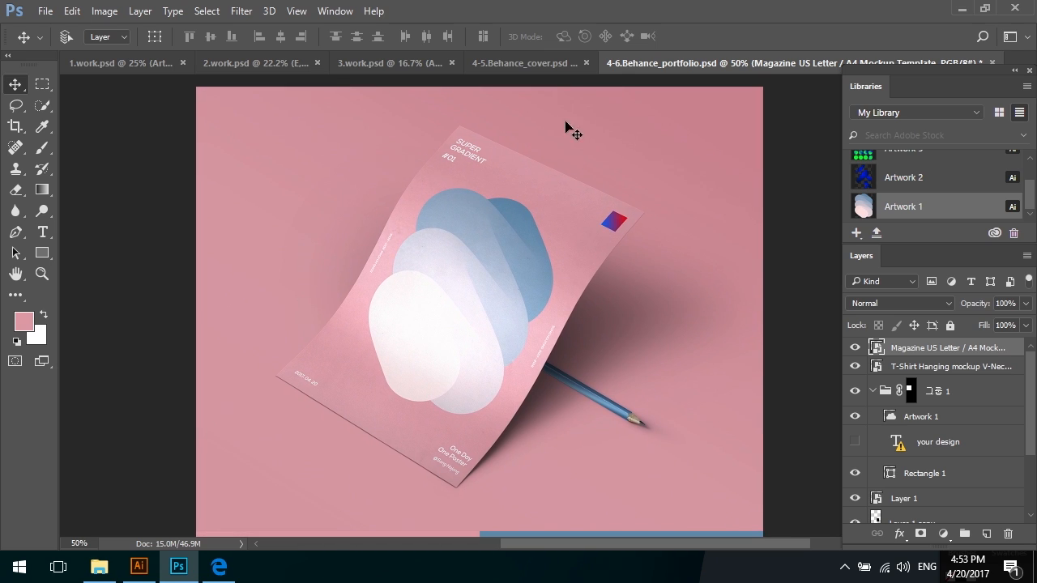
- Copy the poster mockup area from the 4-6.Behance_portfolio.psd document into 4-5.Behance_cover.psd as a new layer
click(548, 68)
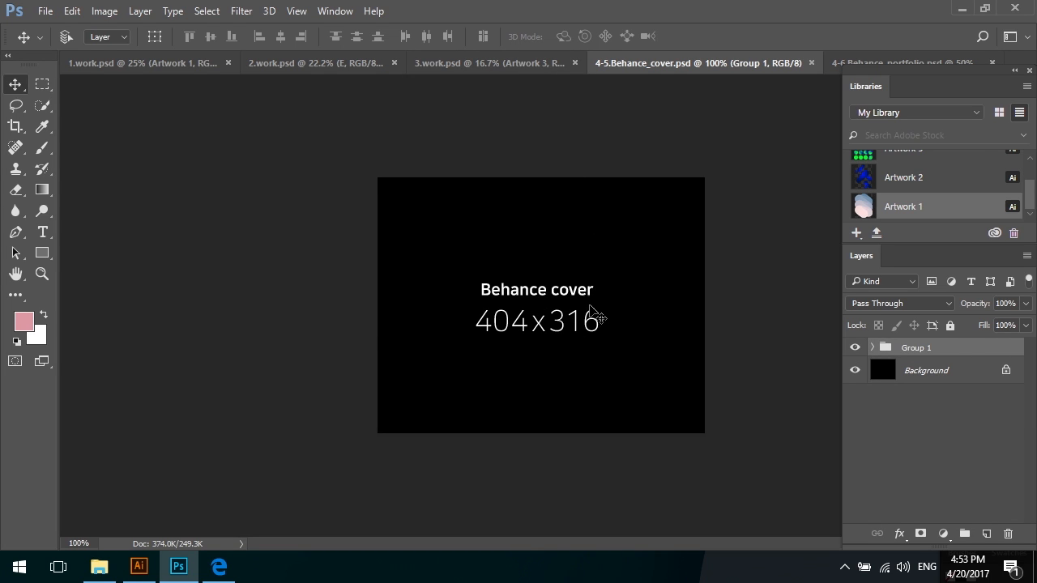
click(840, 62)
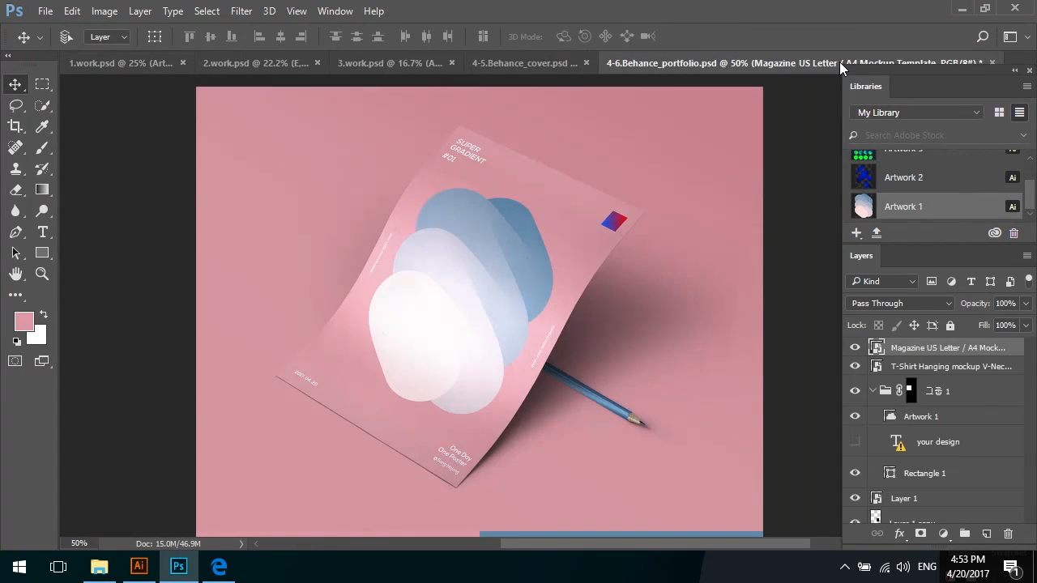
scroll(596, 244, down, 3)
scroll(595, 244, down, 8)
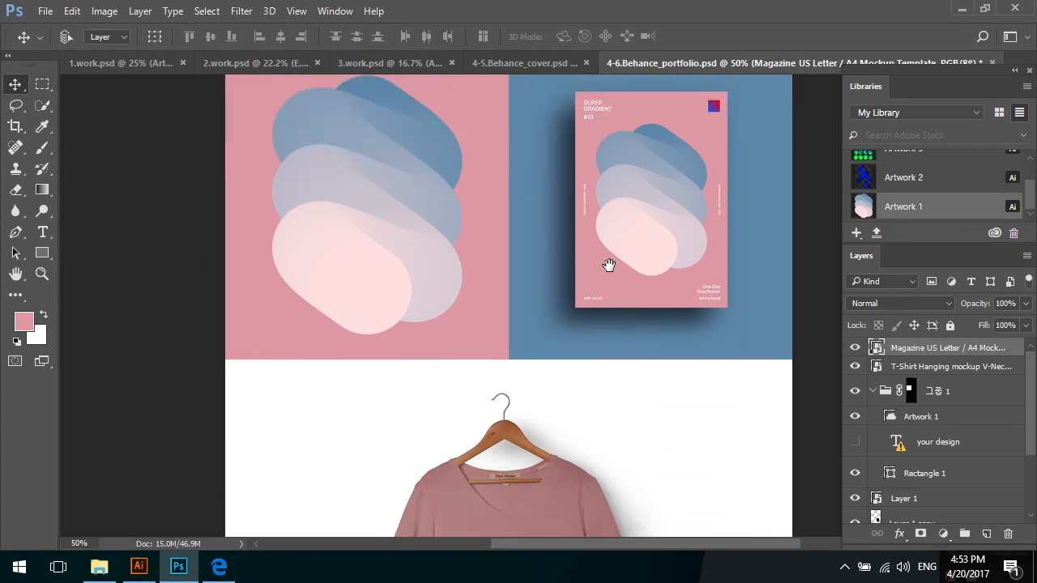
scroll(548, 187, up, 12)
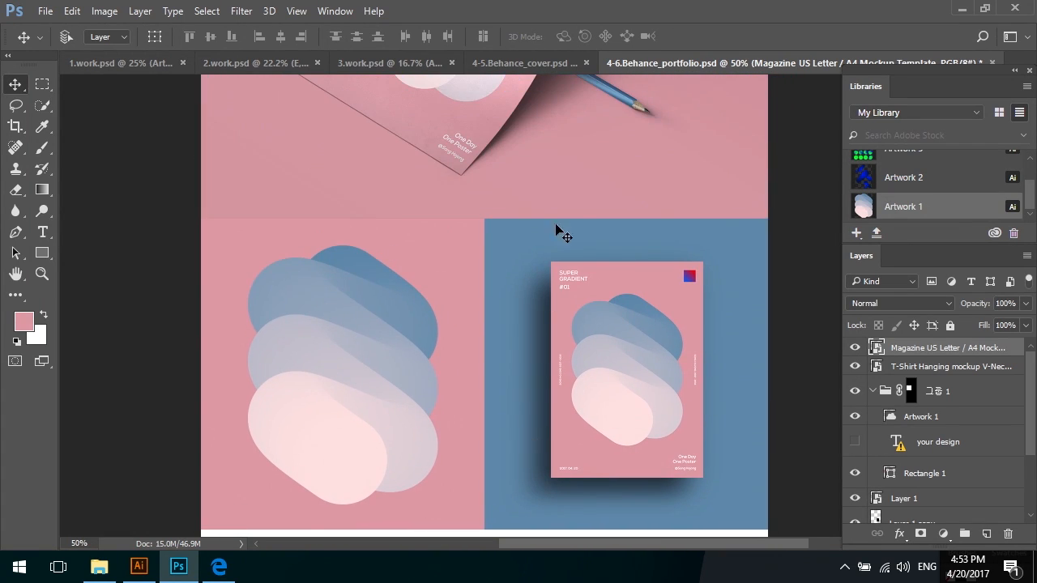
drag(588, 318, 590, 305)
ctrl+click(591, 327)
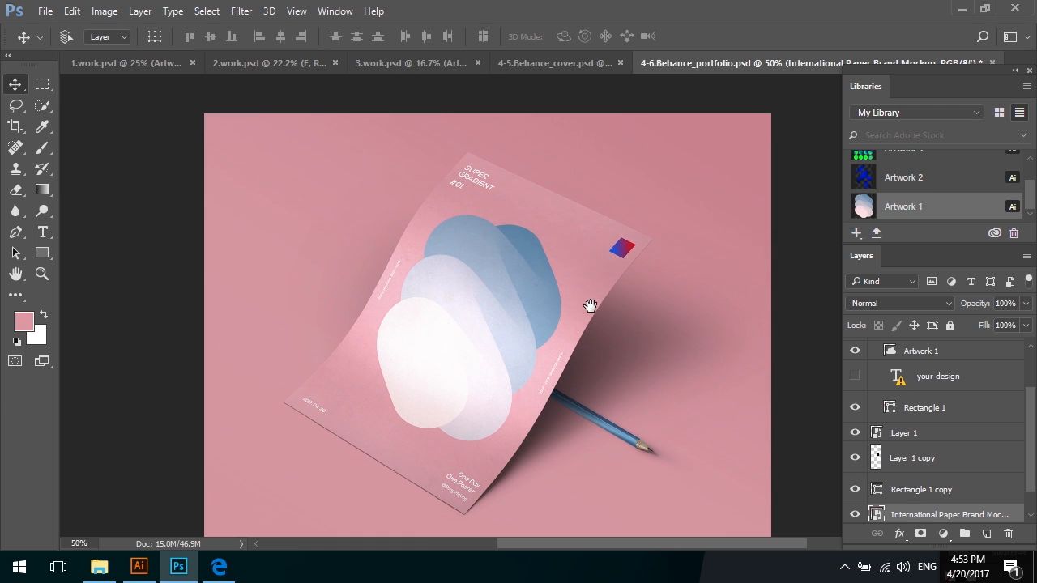
ctrl+click(875, 515)
scroll(753, 408, down, 1)
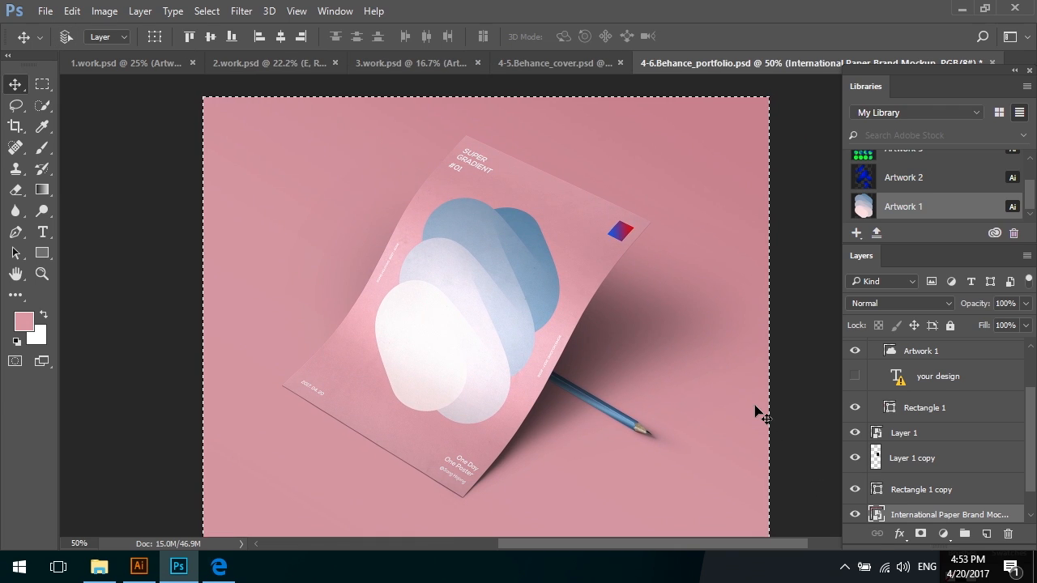
click(546, 64)
drag(557, 324, 555, 331)
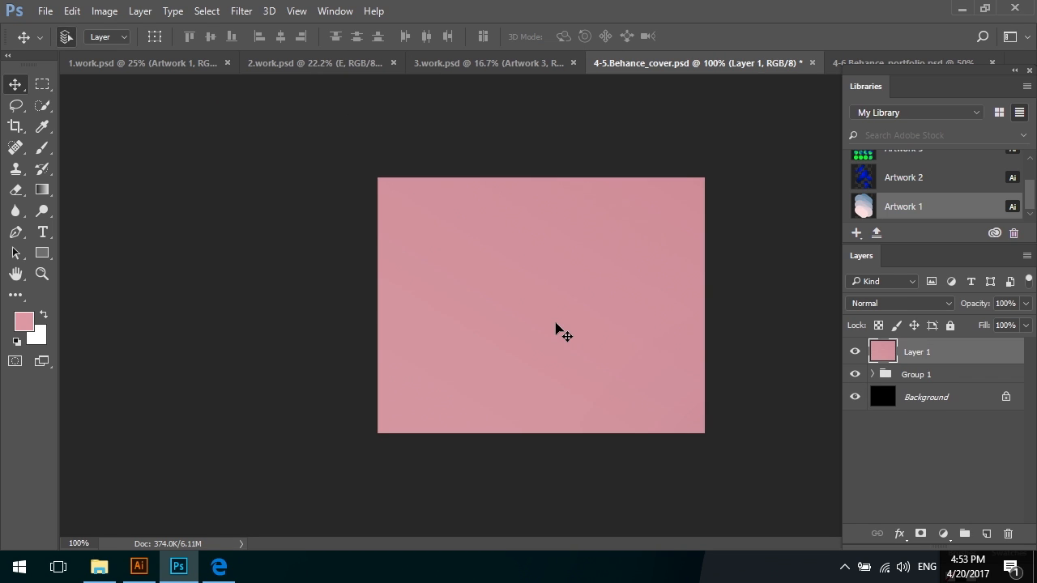
- Scale the pasted poster image to about 29.7% and position it so that it covers the whole Behance cover canvas
key(ctrl+t)
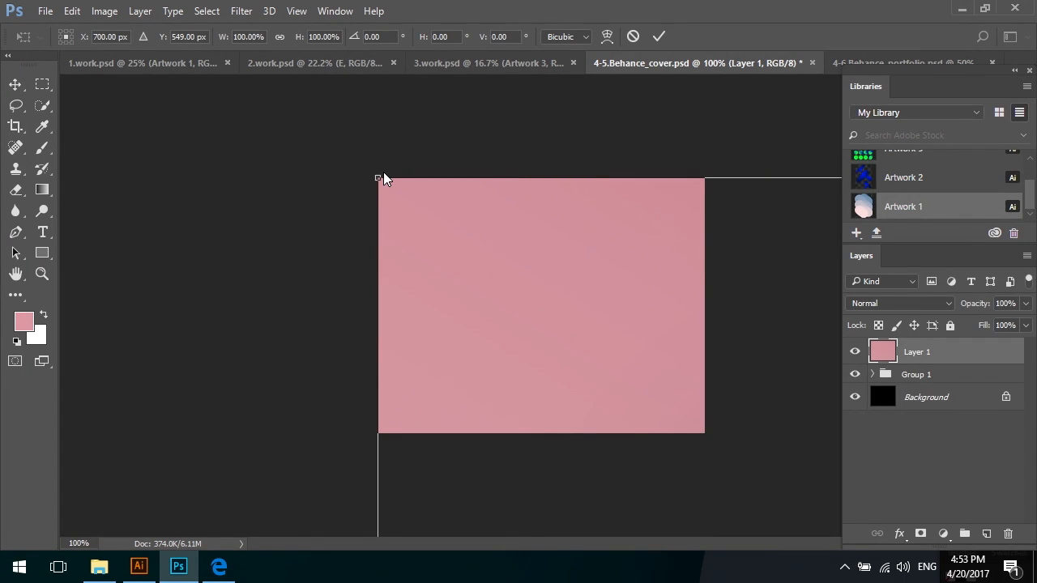
drag(378, 178, 572, 330)
key(ctrl+minus)
key(ctrl+minus)
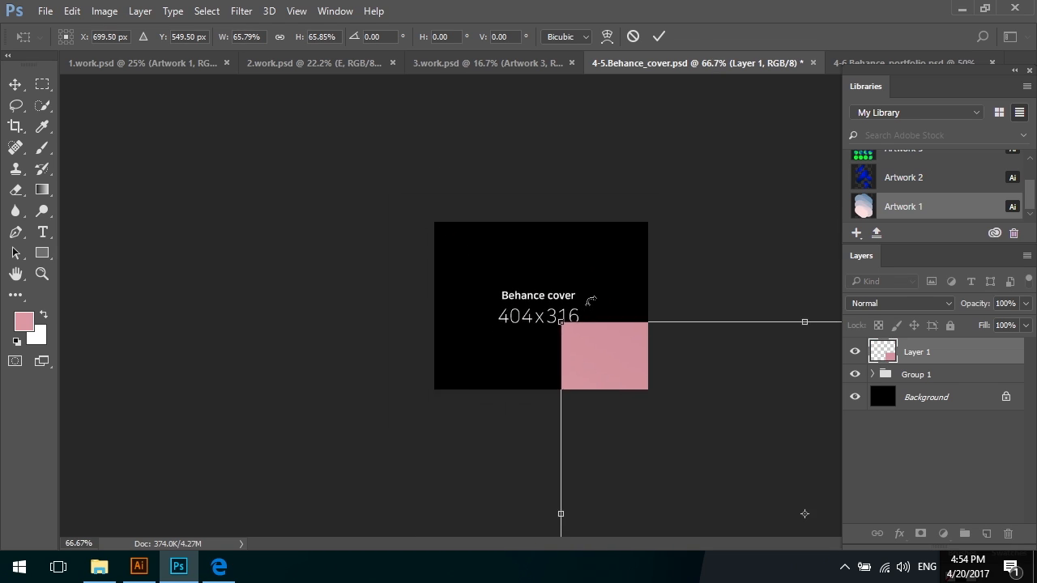
drag(557, 319, 676, 405)
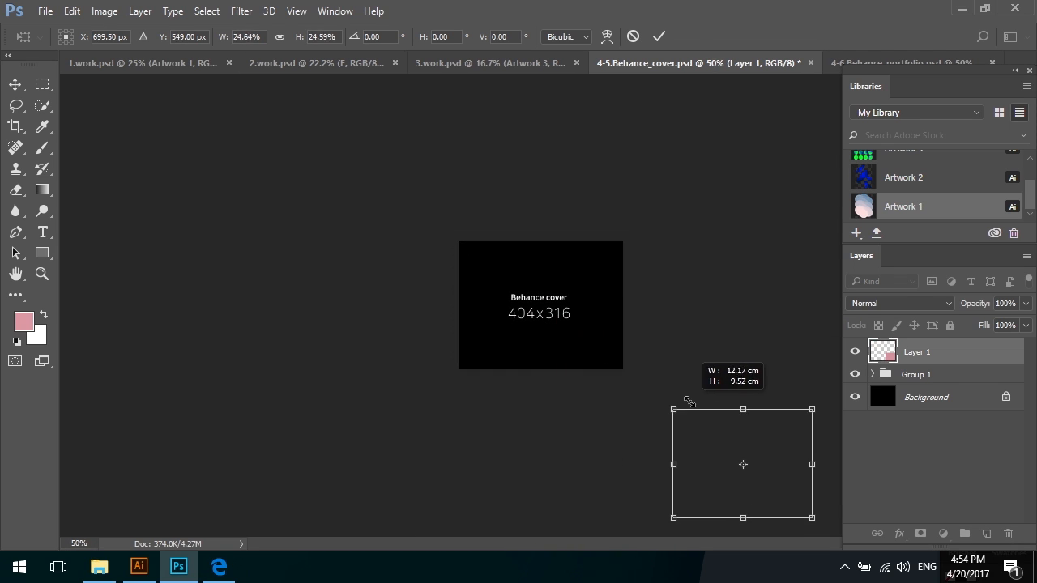
drag(794, 463, 574, 299)
drag(594, 346, 630, 371)
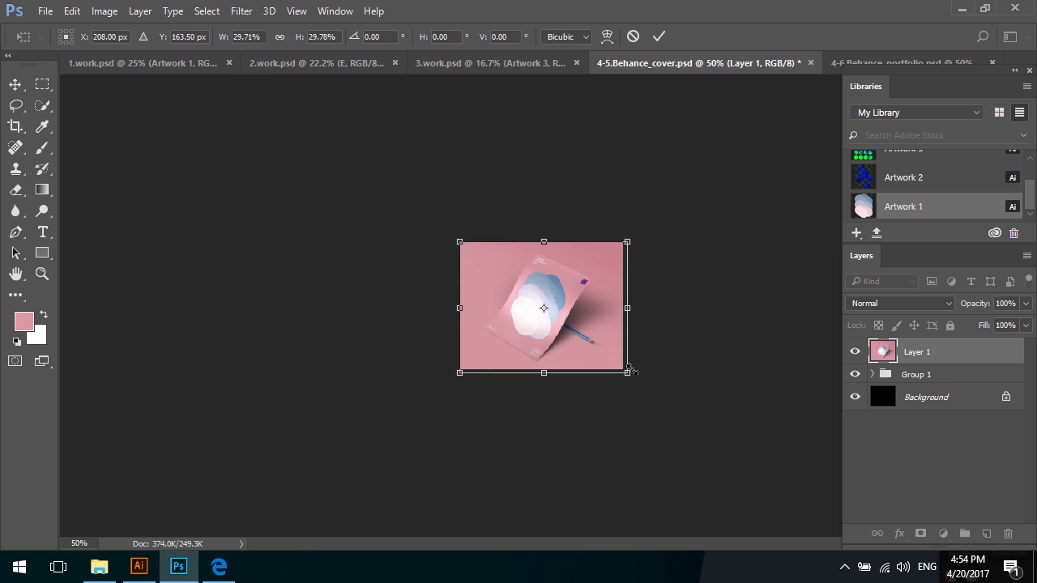
key(Return)
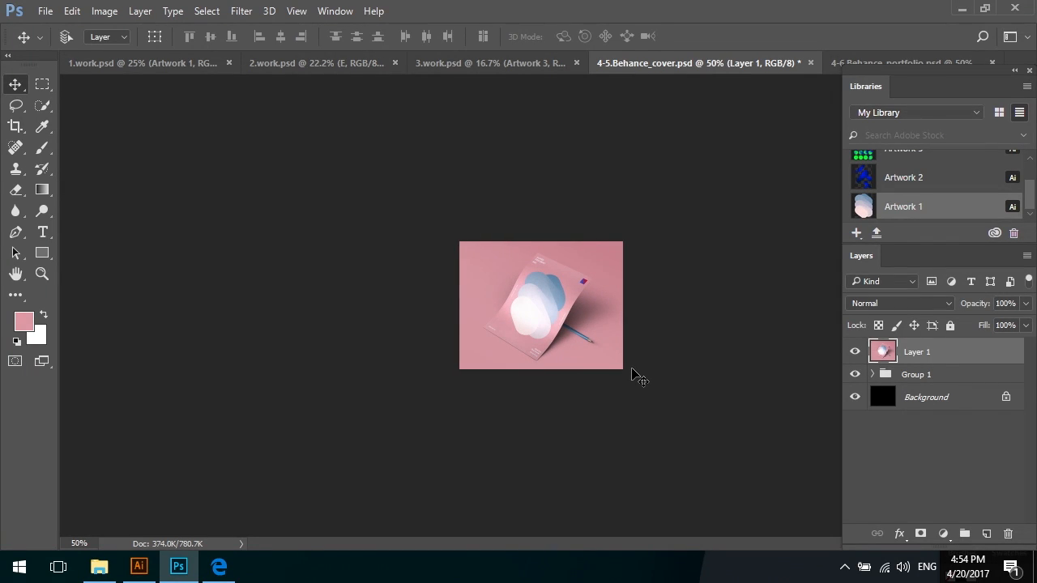
- Centre the poster image horizontally and vertically on the cover canvas, and clear the selection
key(ctrl+a)
click(280, 38)
click(210, 40)
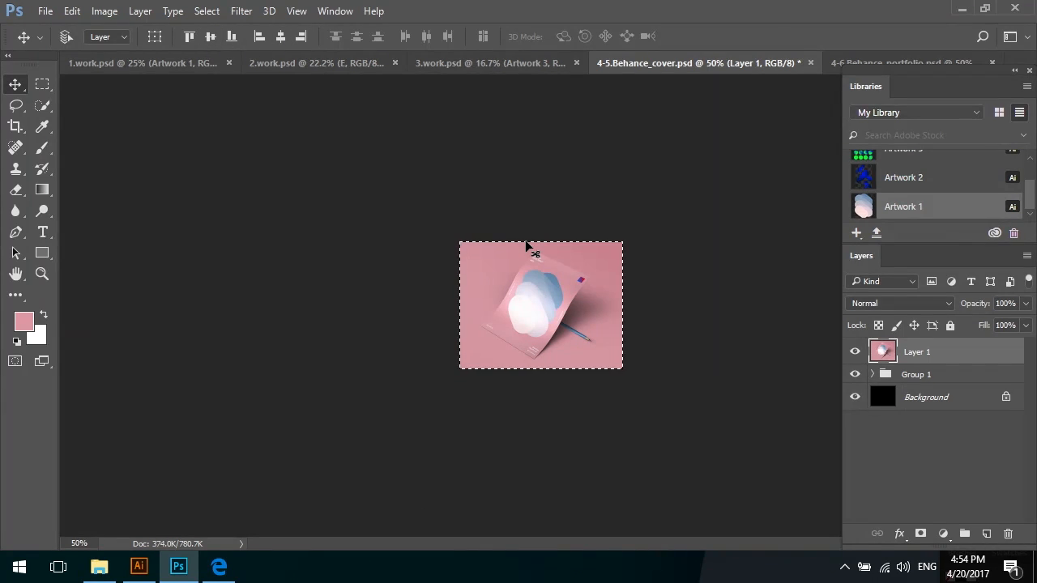
key(ctrl+d)
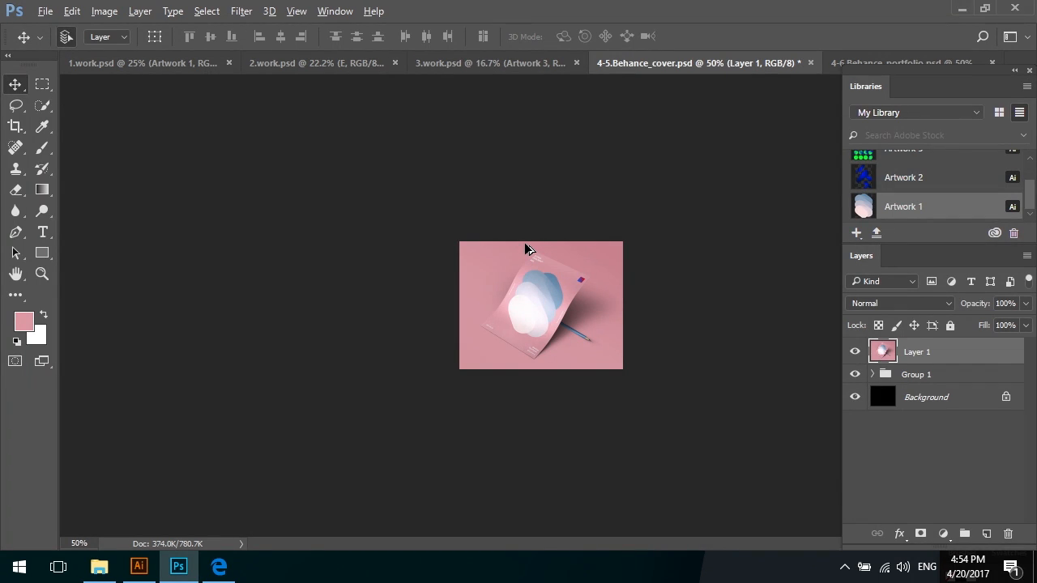
- Export the Behance cover for web as a maximum-quality JPEG named 4-5 on the Desktop
key(ctrl+alt+shift+s)
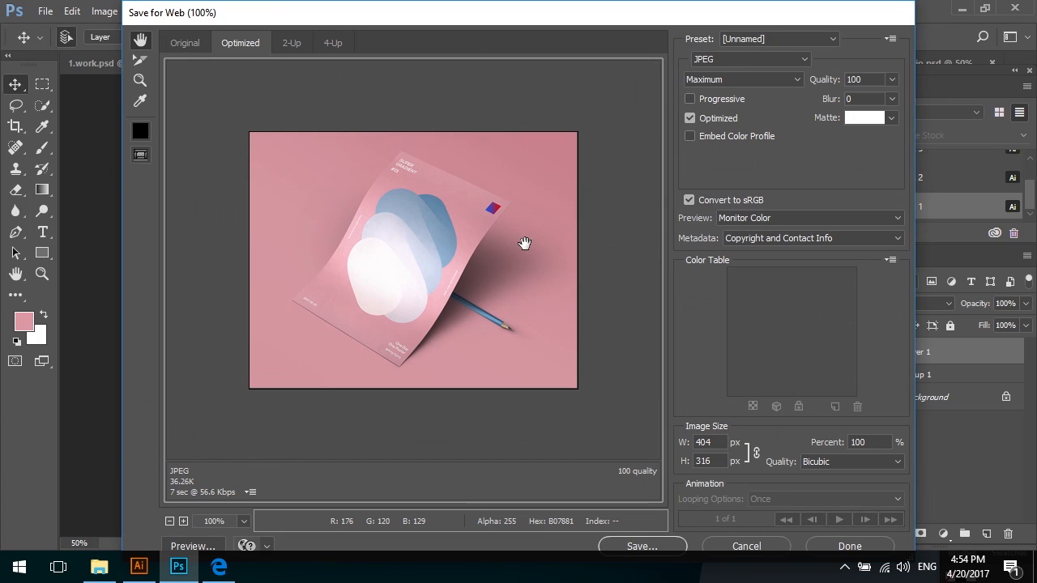
key(Return)
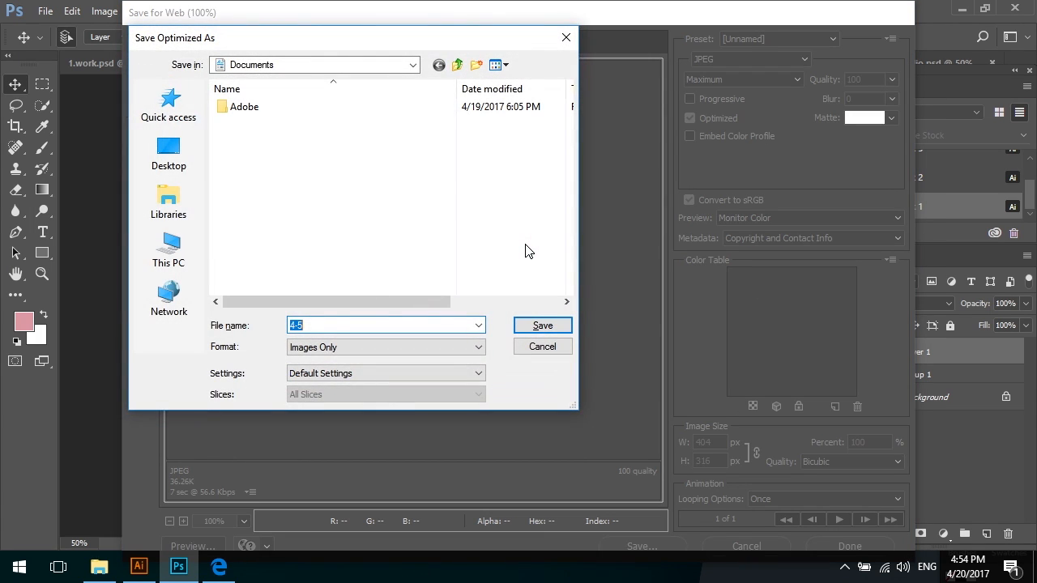
click(169, 154)
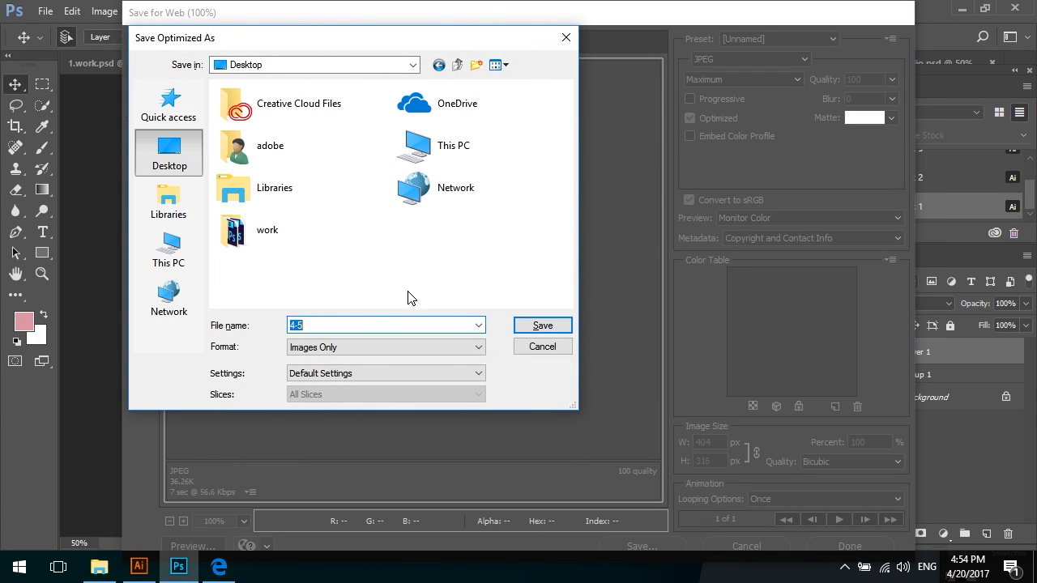
click(561, 326)
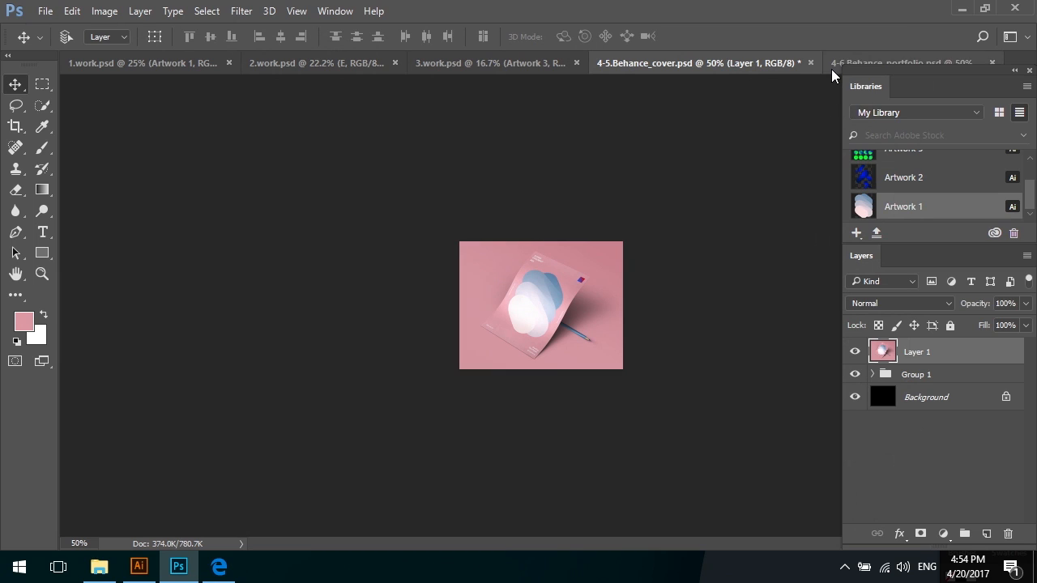
- Export 4-6.Behance_portfolio.psd for web as a maximum-quality JPEG at 1400 x 3738 px
click(833, 72)
key(ctrl+alt+shift+s)
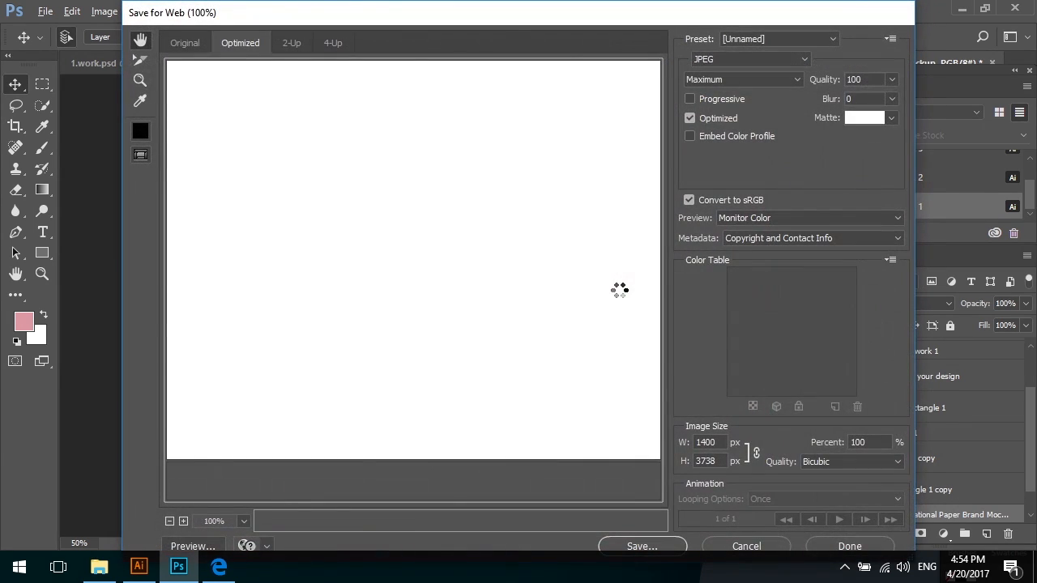
key(Return)
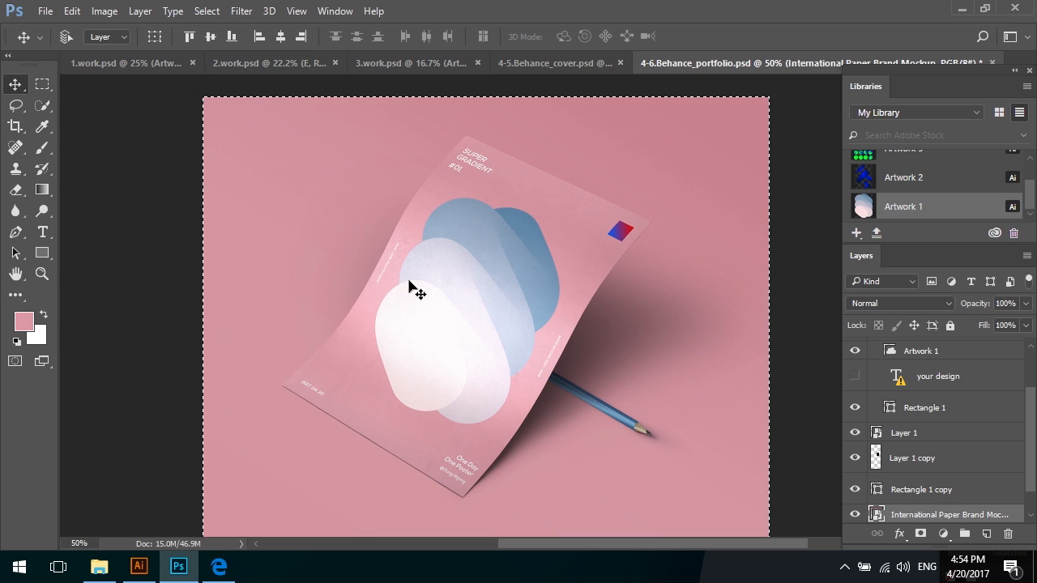
click(219, 570)
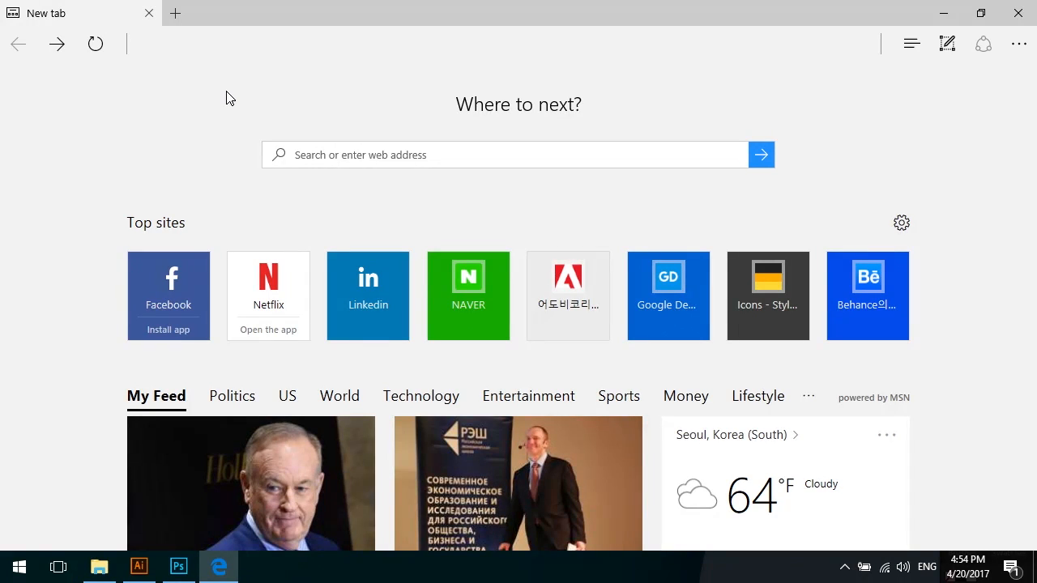
click(317, 159)
text(www.behance.net/)
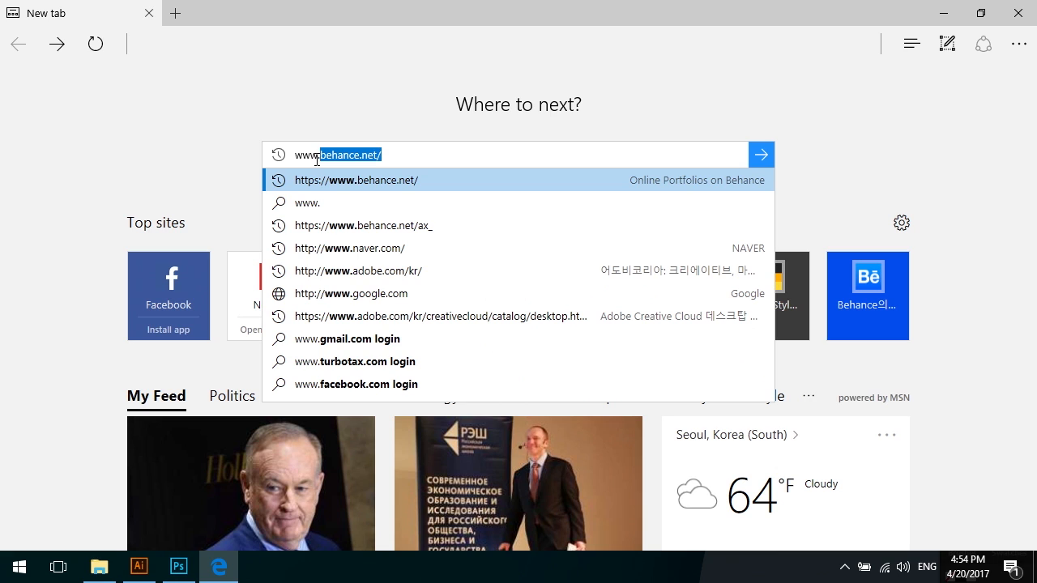
key(Return)
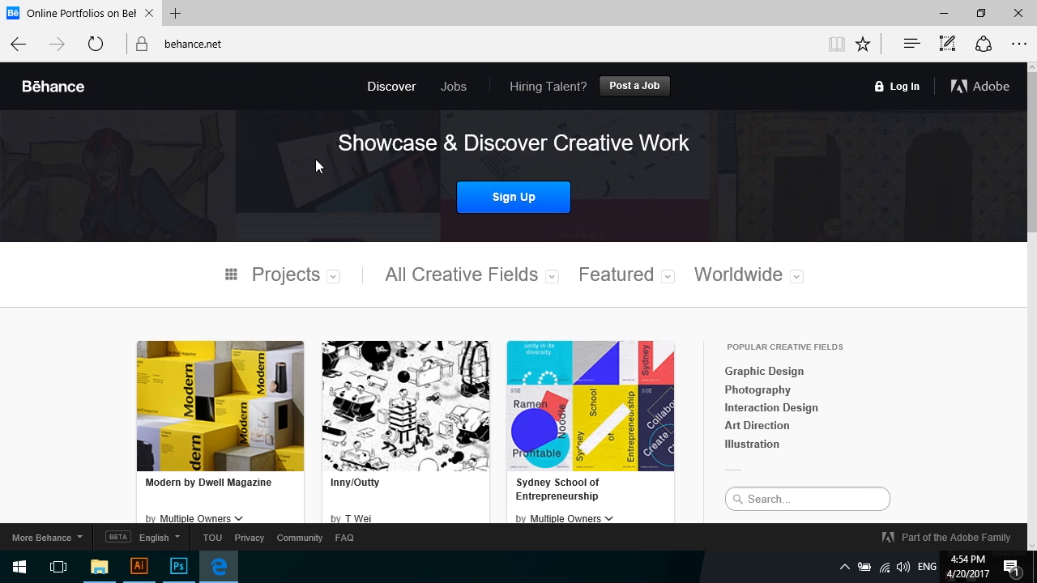
- Log in to Behance with the saved Adobe ID and the account password
click(906, 88)
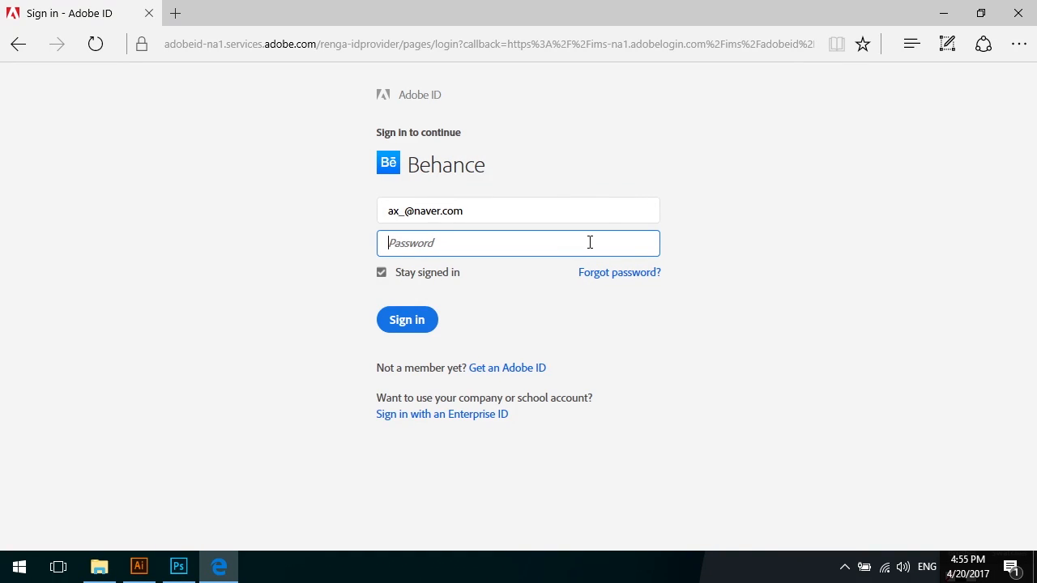
text(*********)
key(Return)
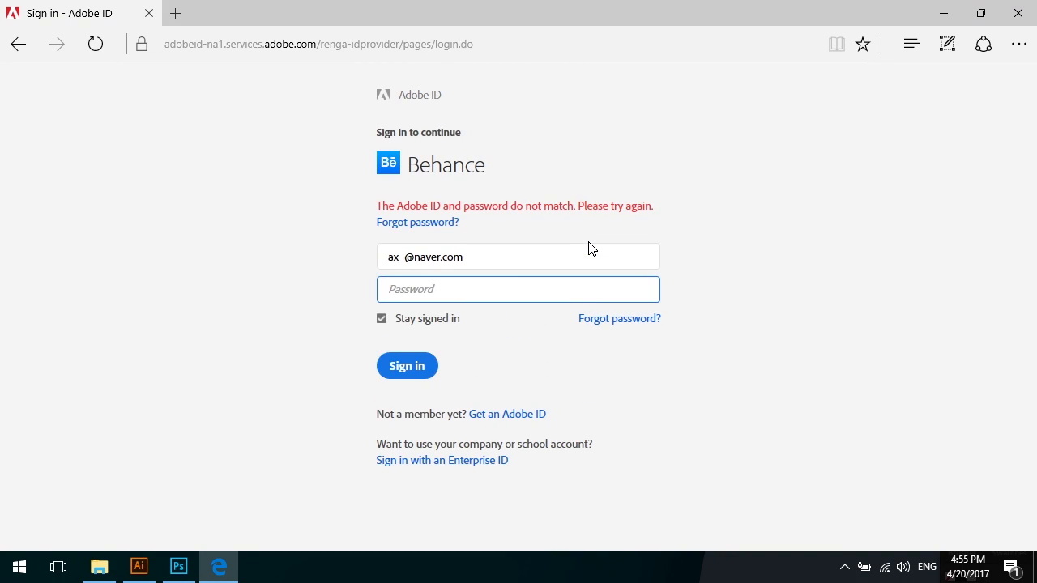
text(••••)
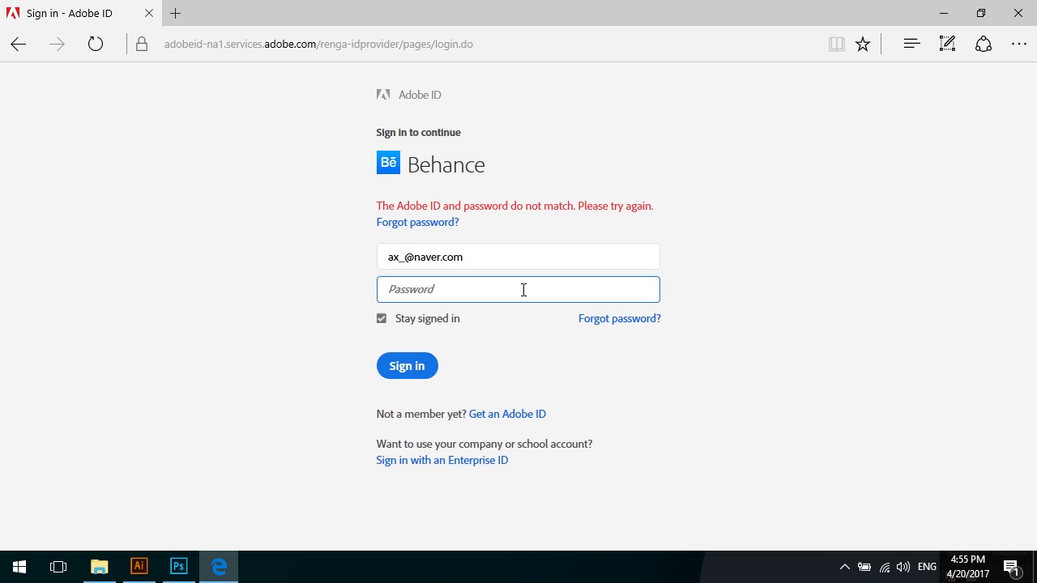
text(*****)
key(Return)
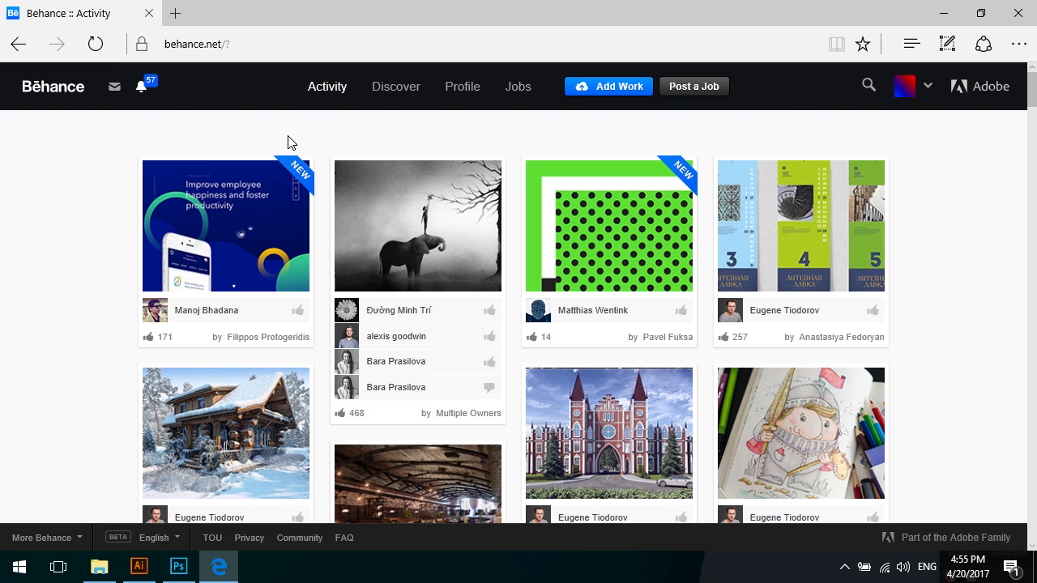
- Look through the Behance messages, the notifications and the projects in the Activity feed
click(113, 99)
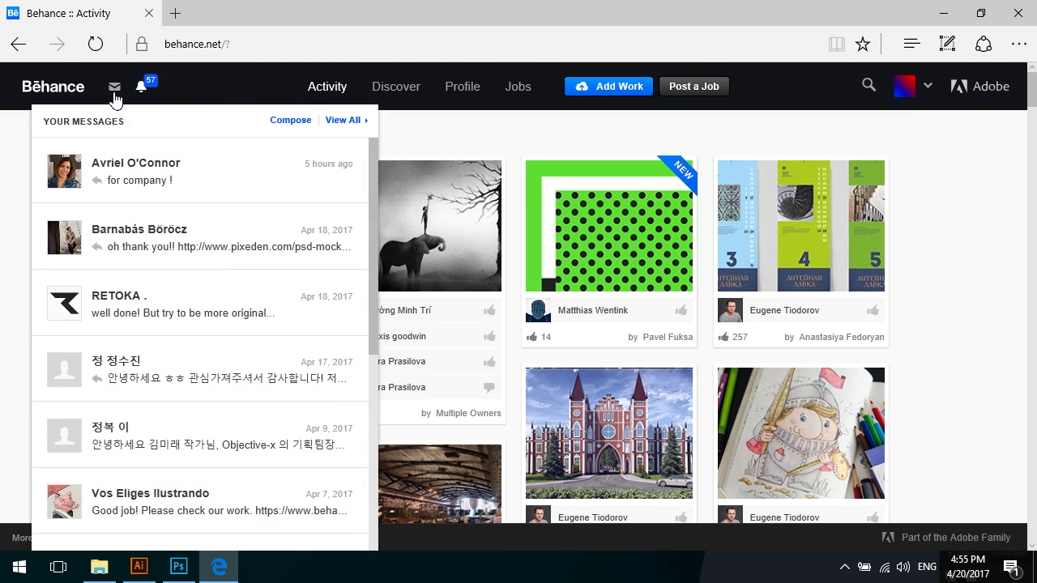
click(140, 93)
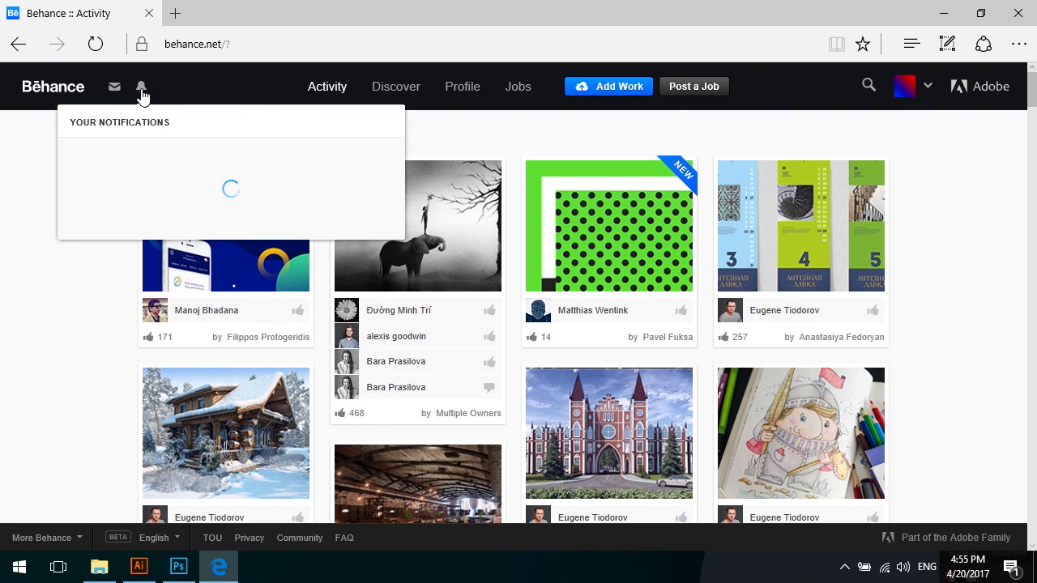
click(142, 96)
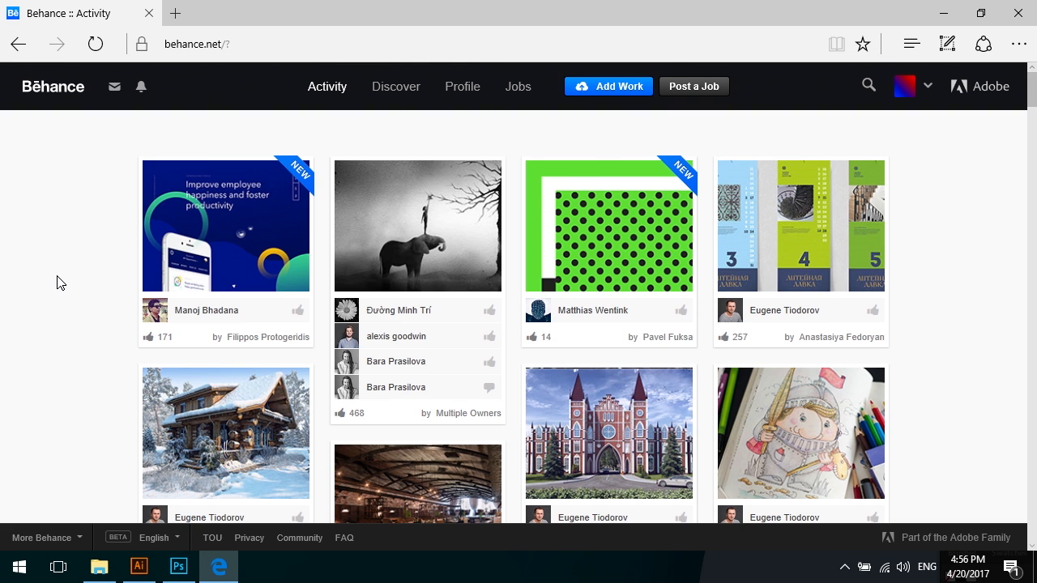
scroll(58, 282, down, 3)
scroll(57, 282, up, 3)
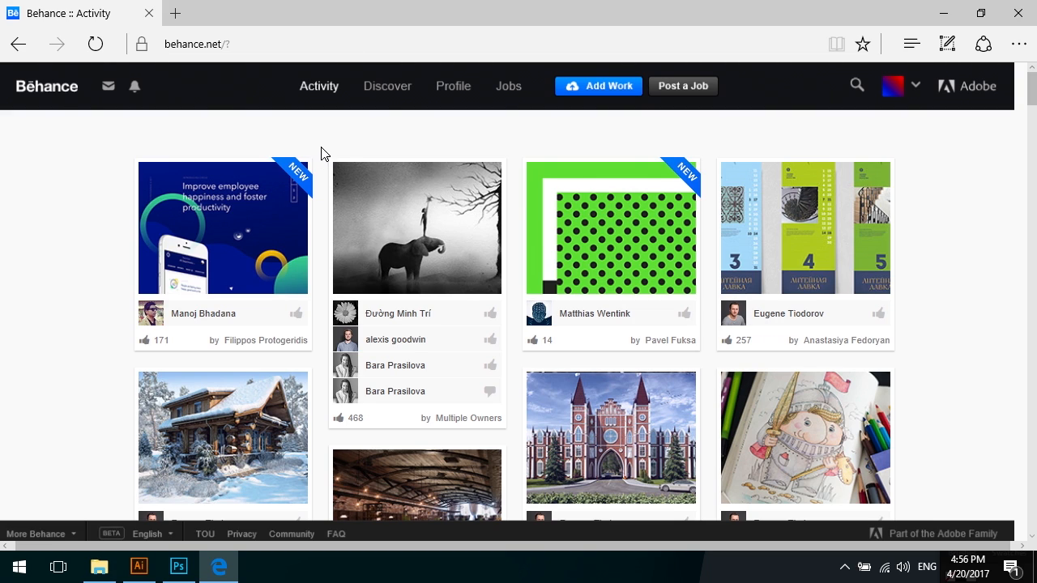
- Open Behance's Discover page and examine the creative field list and the Featured sorting and time options
click(384, 94)
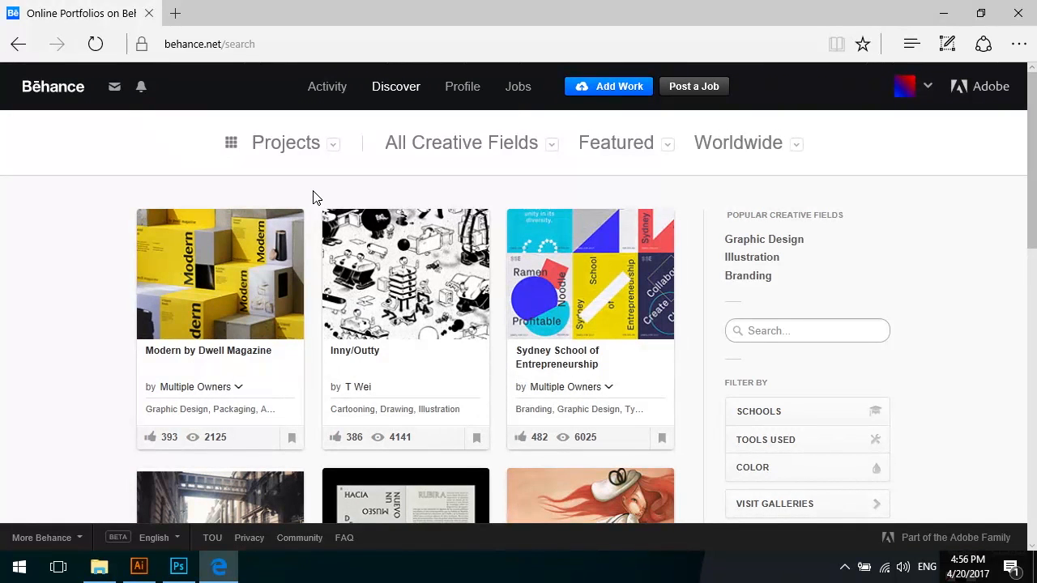
click(536, 154)
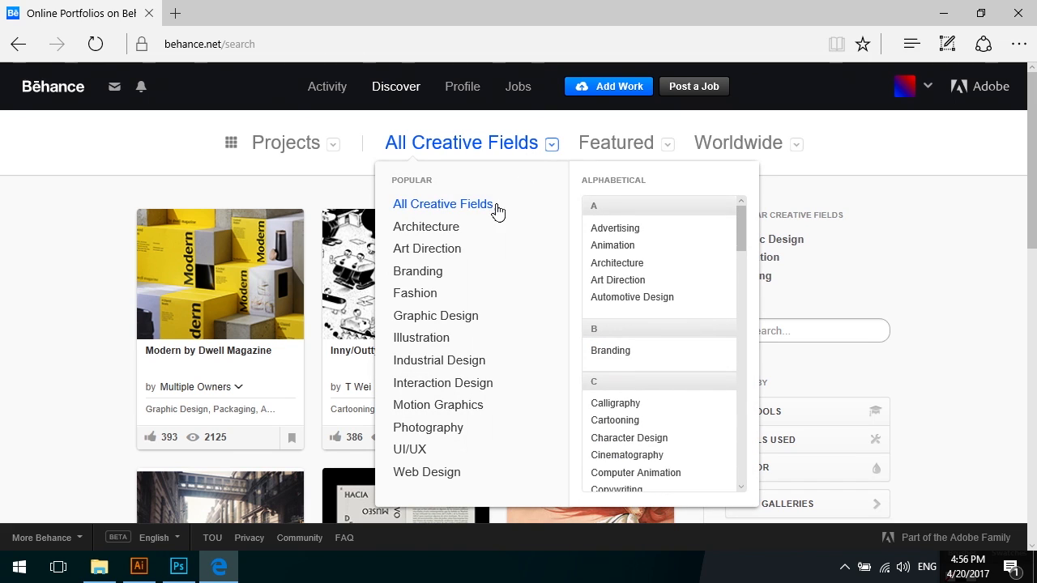
mouse_move(586, 139)
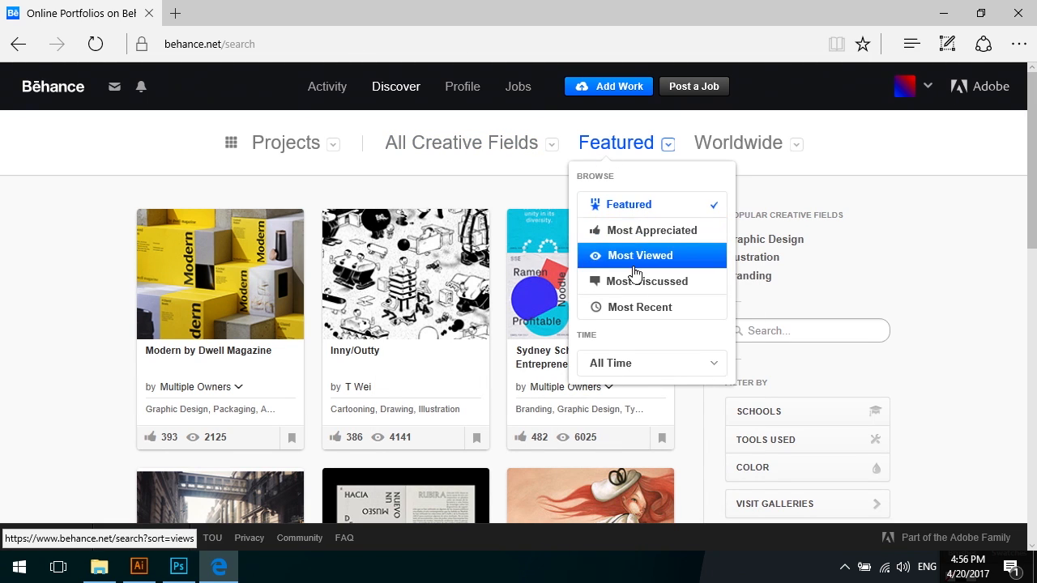
click(629, 370)
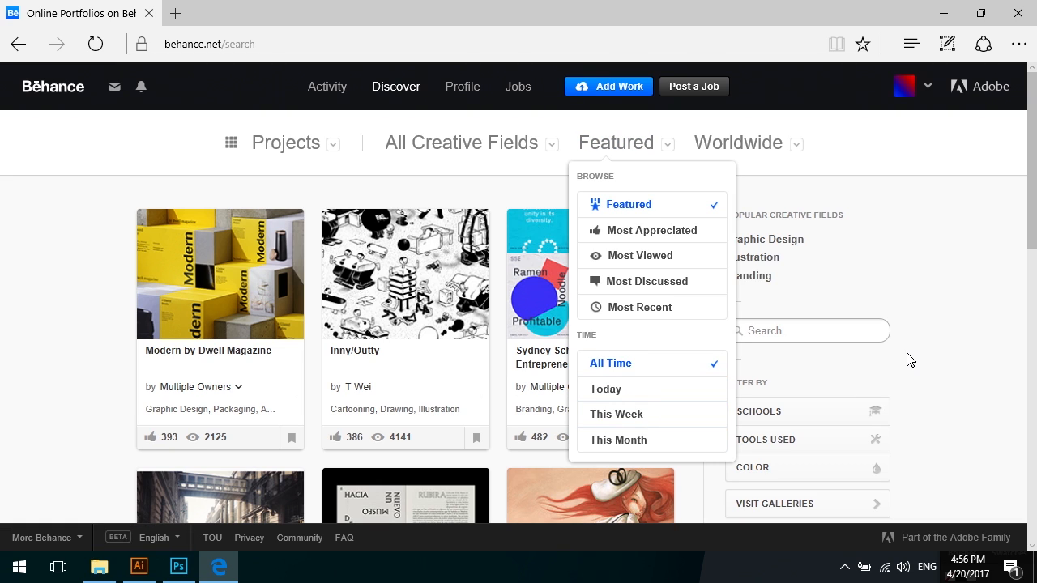
- Examine the Discover page's search box and the country options of the Worldwide location filter
click(952, 359)
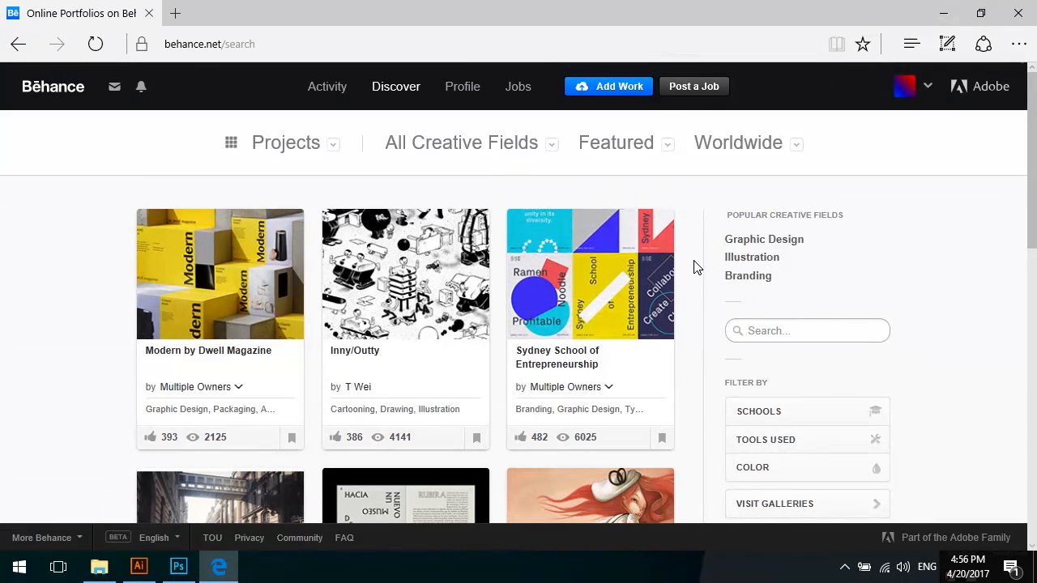
click(796, 330)
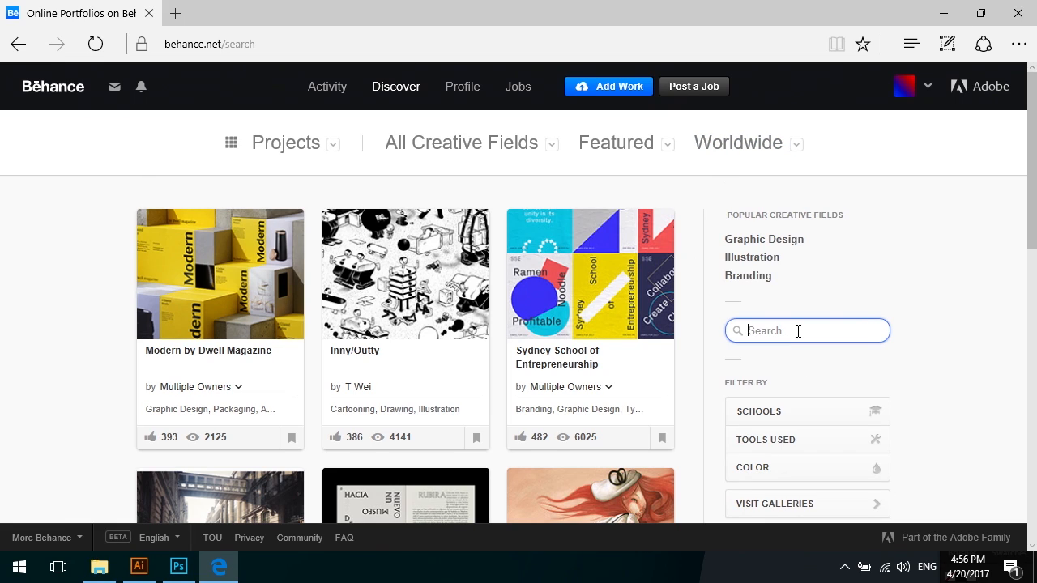
click(796, 145)
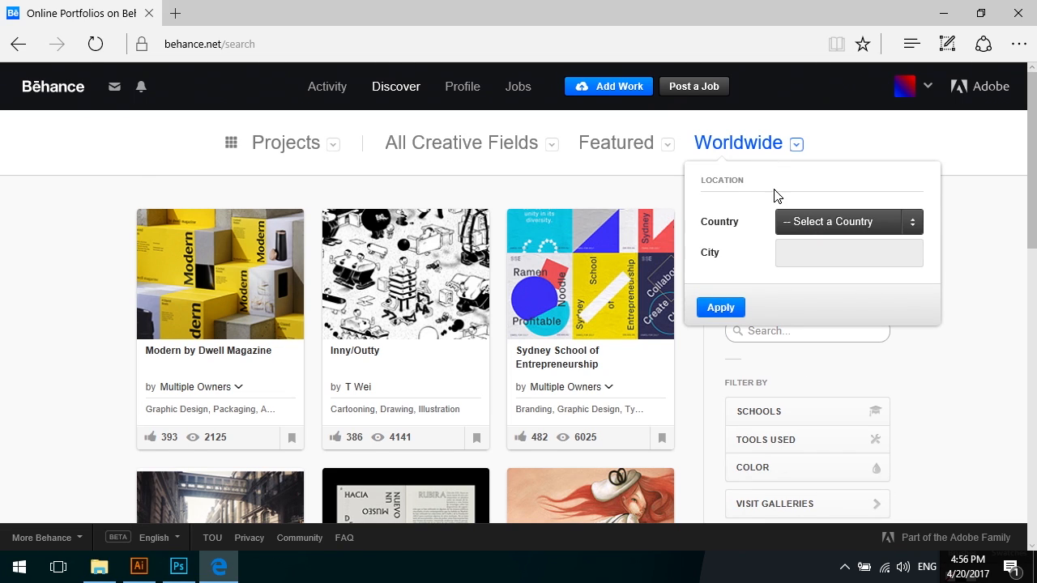
click(798, 223)
scroll(815, 316, down, 1)
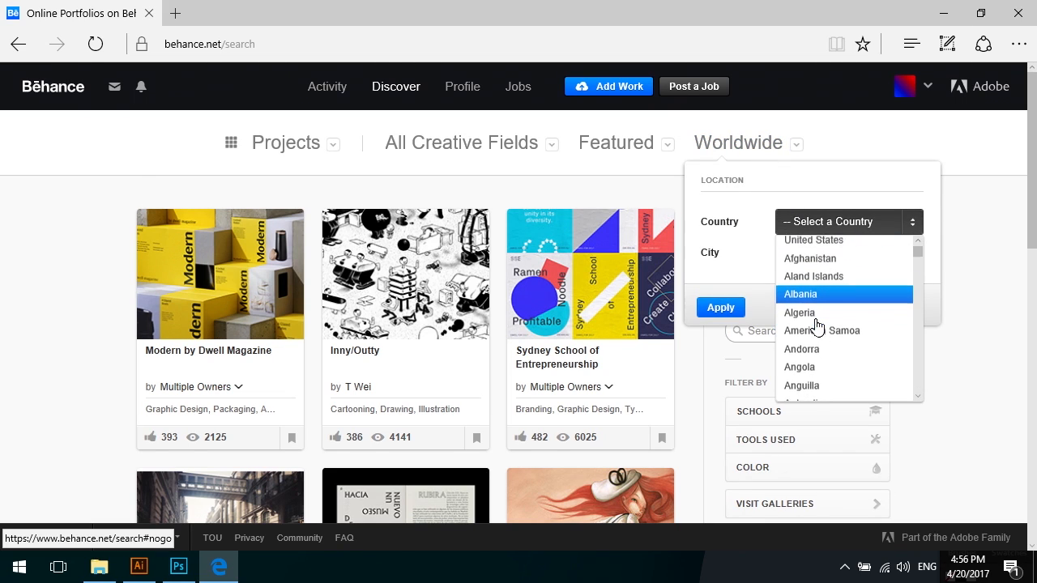
click(989, 319)
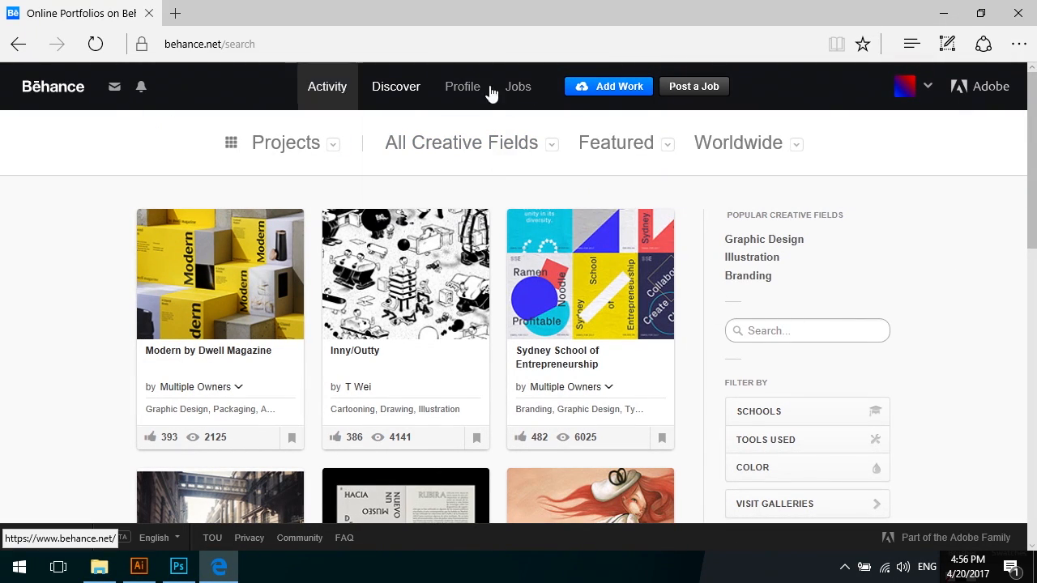
- Start a new Behance project and upload the image 4-6 from the Desktop as its content
click(606, 94)
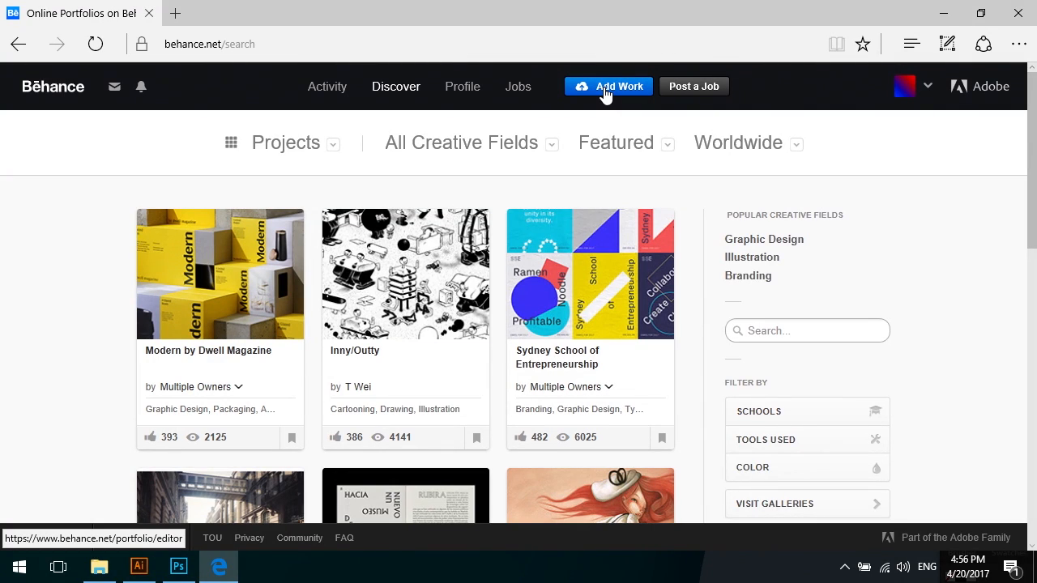
click(605, 88)
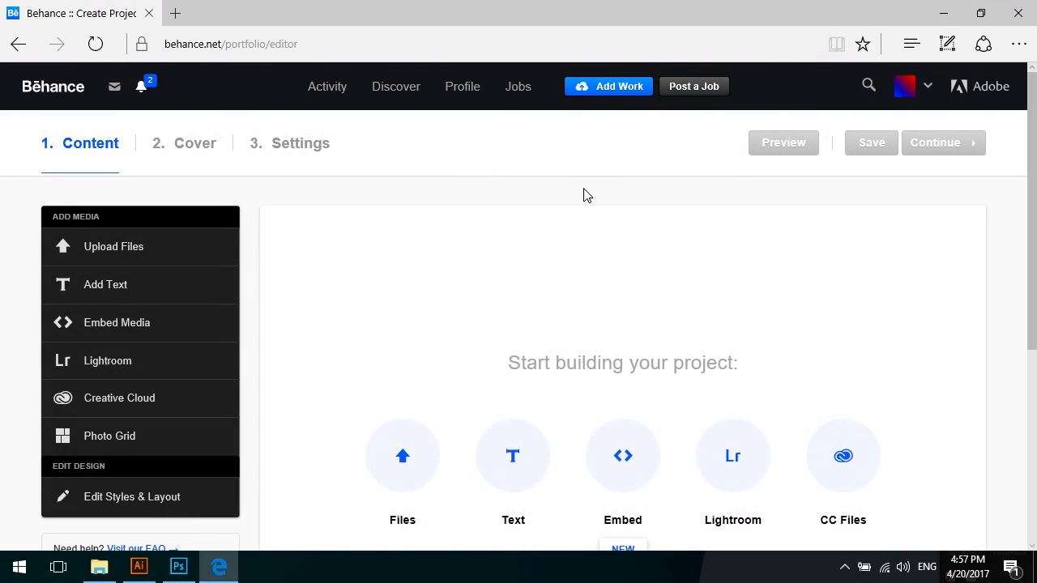
click(148, 240)
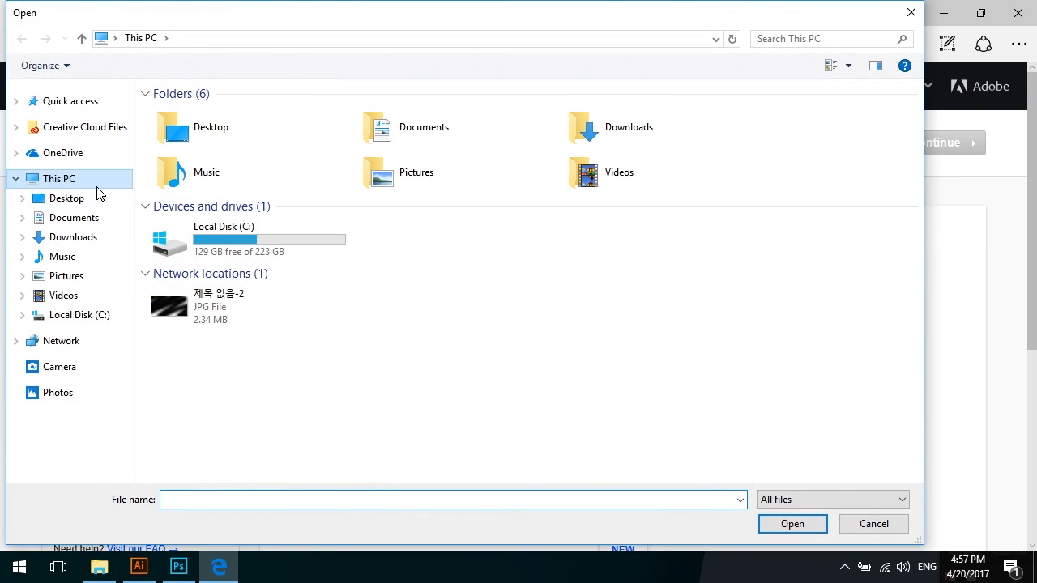
click(95, 198)
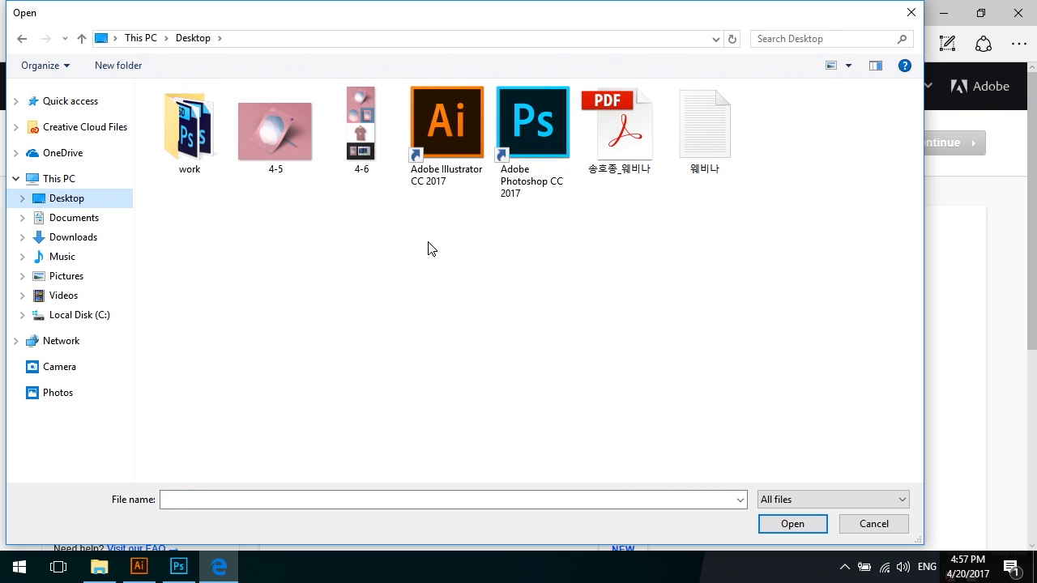
double_click(372, 158)
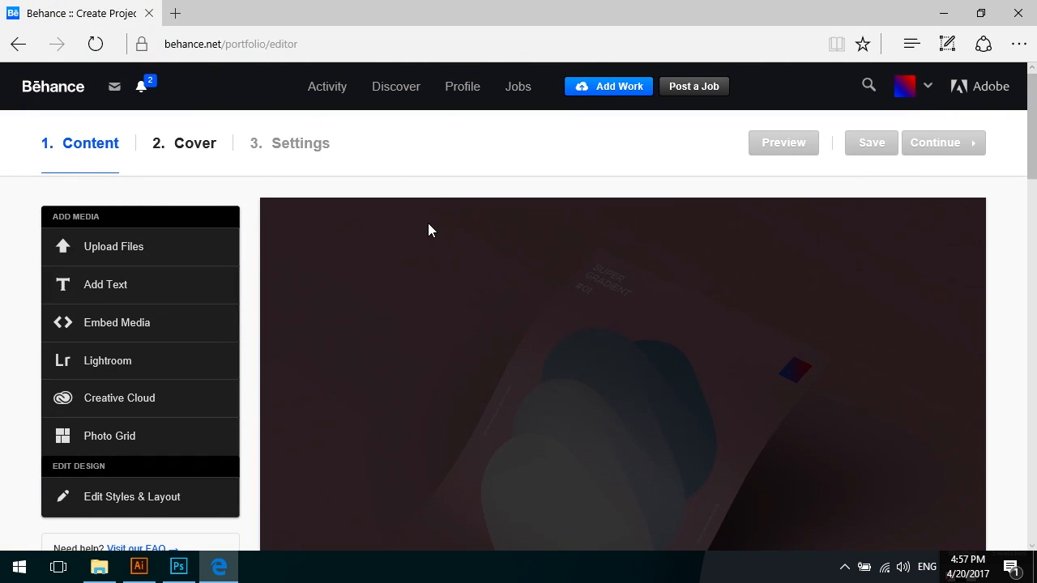
- Look over the uploaded portfolio image in the project editor, from the poster mockup down to the magazine mockup
scroll(995, 364, down, 8)
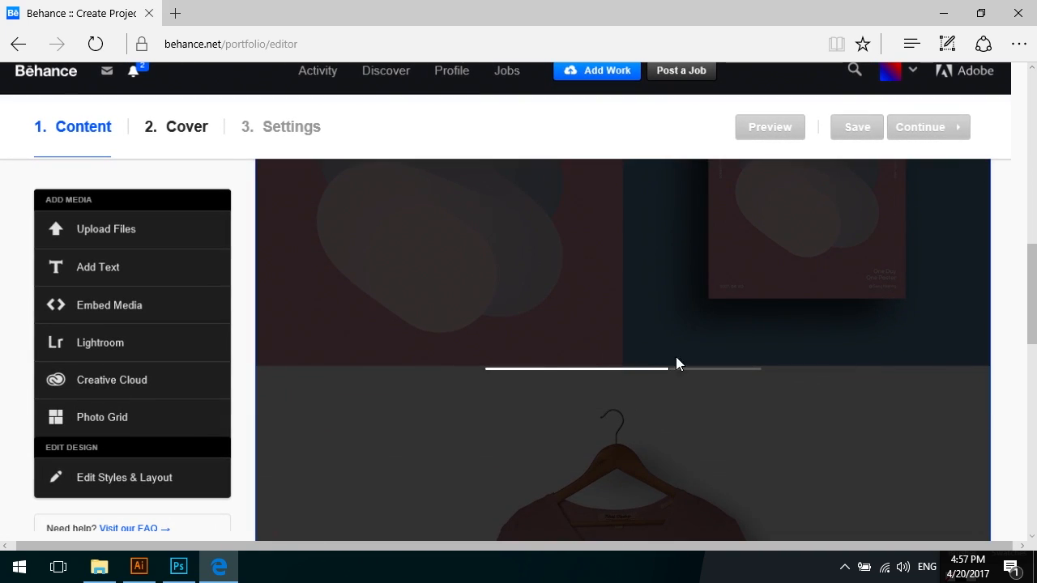
scroll(1011, 372, up, 10)
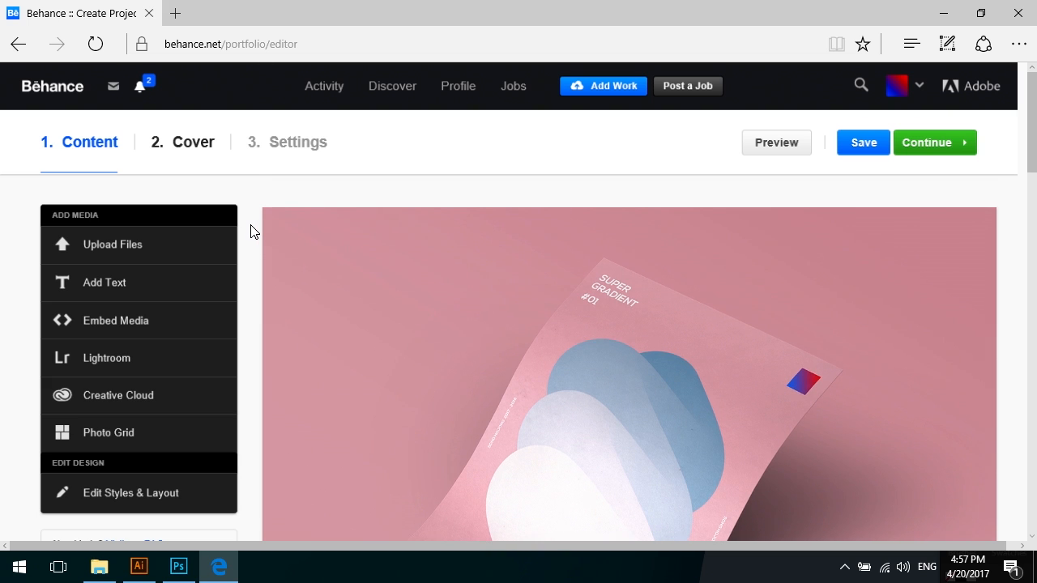
scroll(251, 231, down, 3)
scroll(252, 231, down, 3)
scroll(251, 232, up, 5)
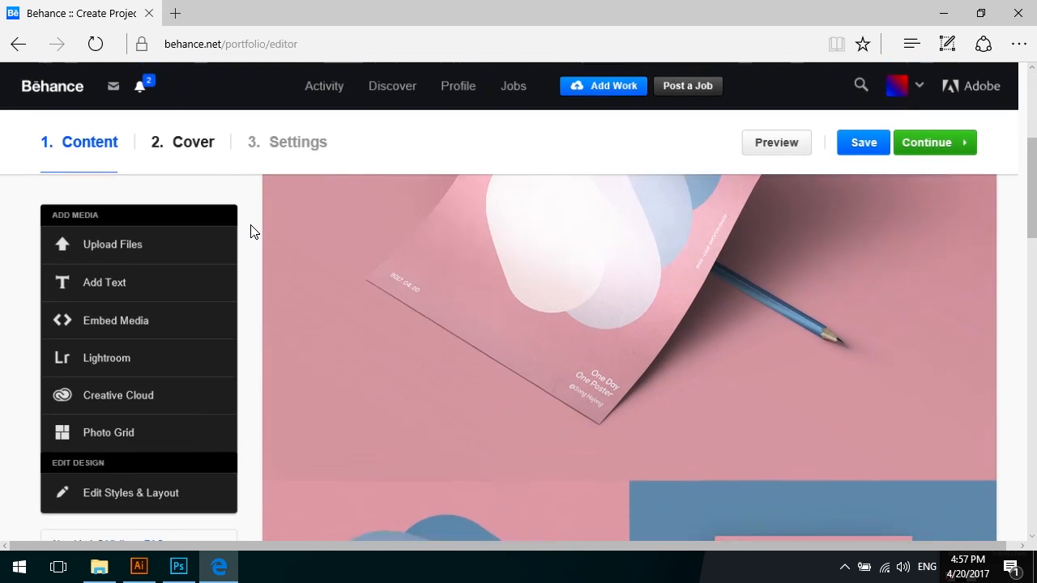
scroll(251, 232, down, 1)
scroll(251, 232, up, 1)
scroll(251, 232, down, 5)
scroll(251, 232, down, 10)
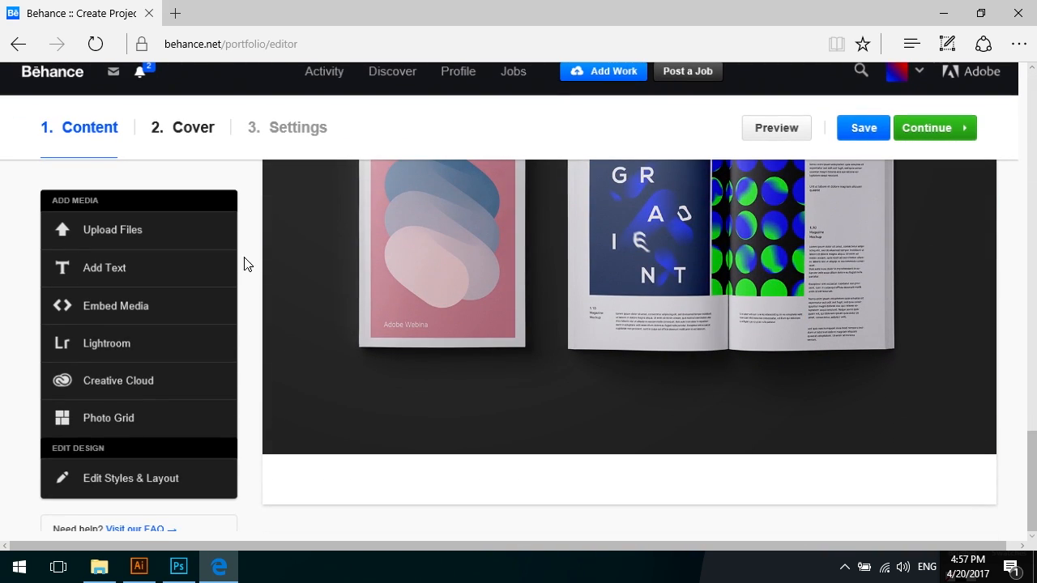
- Add a text block reading "Adobe Graphic Webina!!" below the portfolio image
click(134, 274)
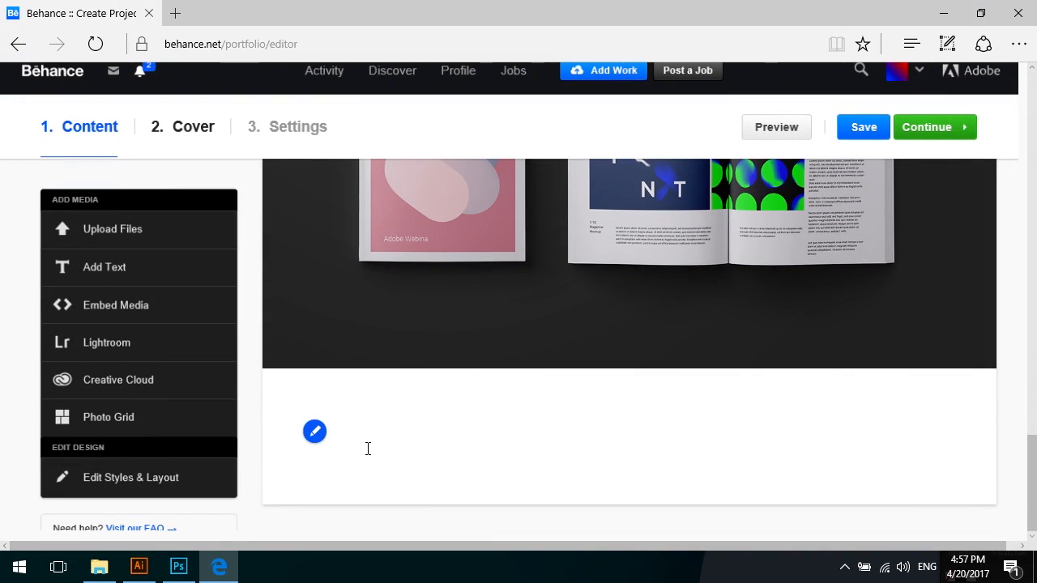
text(Adobe Graphic )
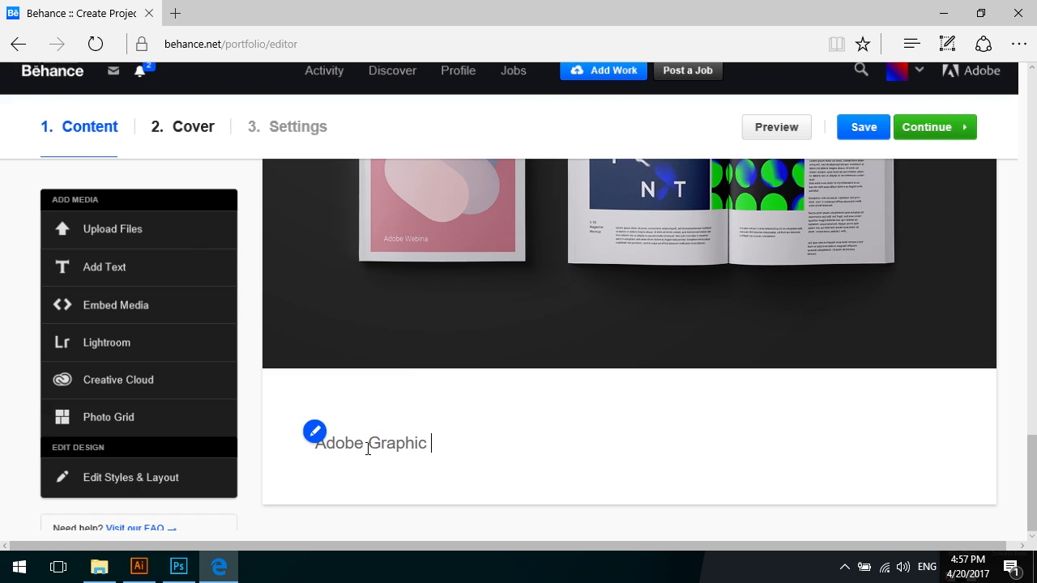
text(Webina ghk)
key(BackSpace)
key(BackSpace)
key(BackSpace)
key(BackSpace)
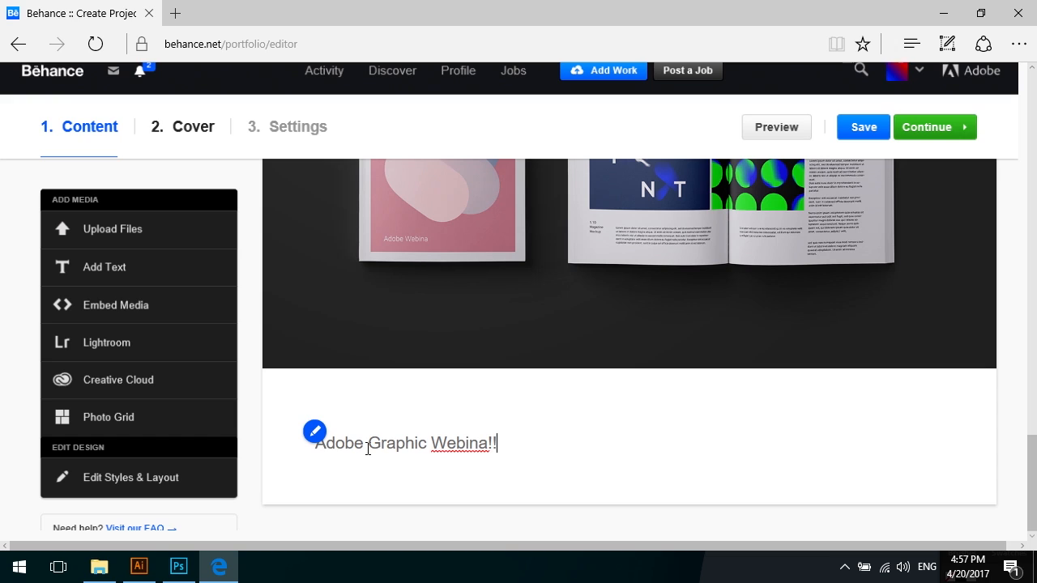
- Continue to the project cover and reposition the portfolio image so the crop frames the poster mockup with the pencil
click(959, 130)
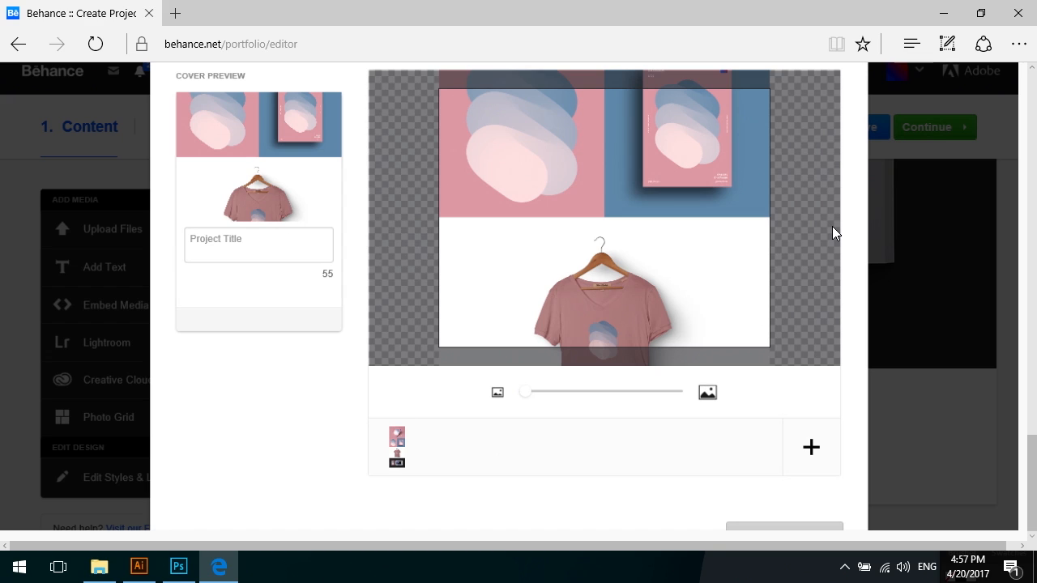
drag(691, 129, 690, 235)
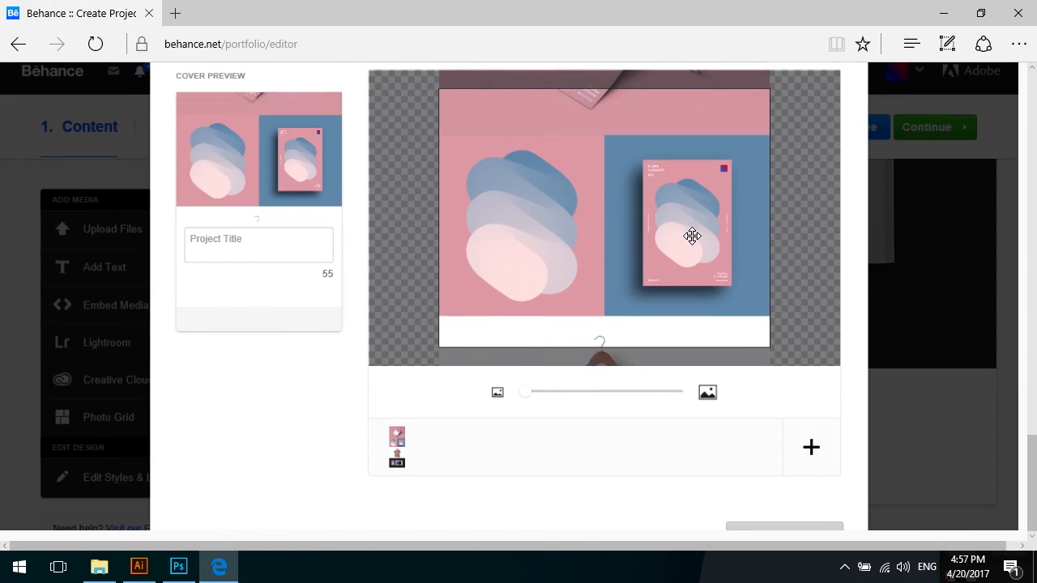
mouse_move(703, 130)
mouse_down()
mouse_move(704, 235)
mouse_move(697, 149)
mouse_move(700, 228)
mouse_move(704, 158)
mouse_up()
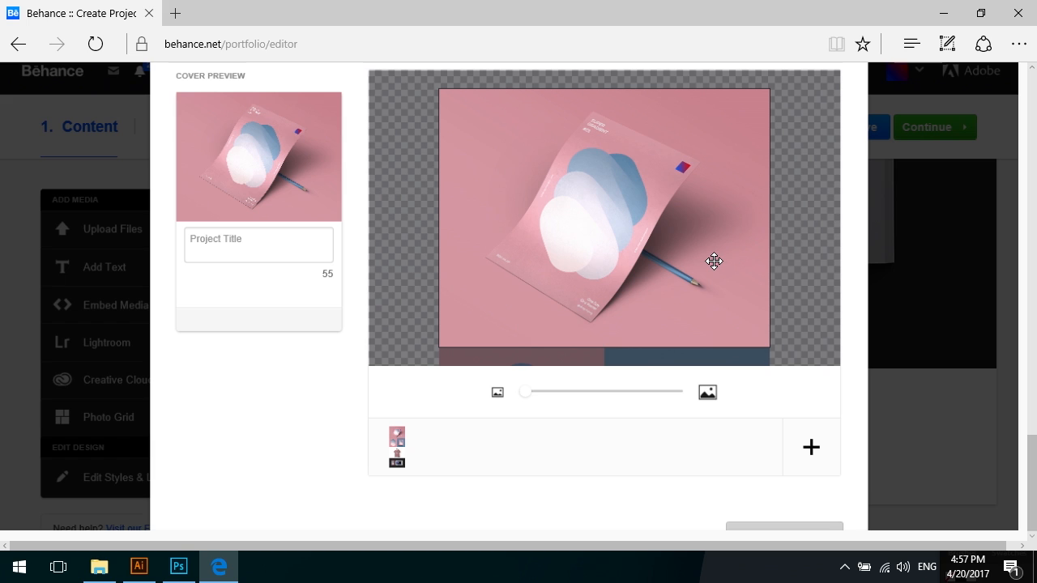
drag(601, 323, 601, 247)
drag(658, 136, 639, 300)
mouse_move(530, 394)
mouse_down()
mouse_move(588, 396)
mouse_move(530, 396)
mouse_up()
- Upload the image 4-5 from the Desktop as the project's cover
click(810, 450)
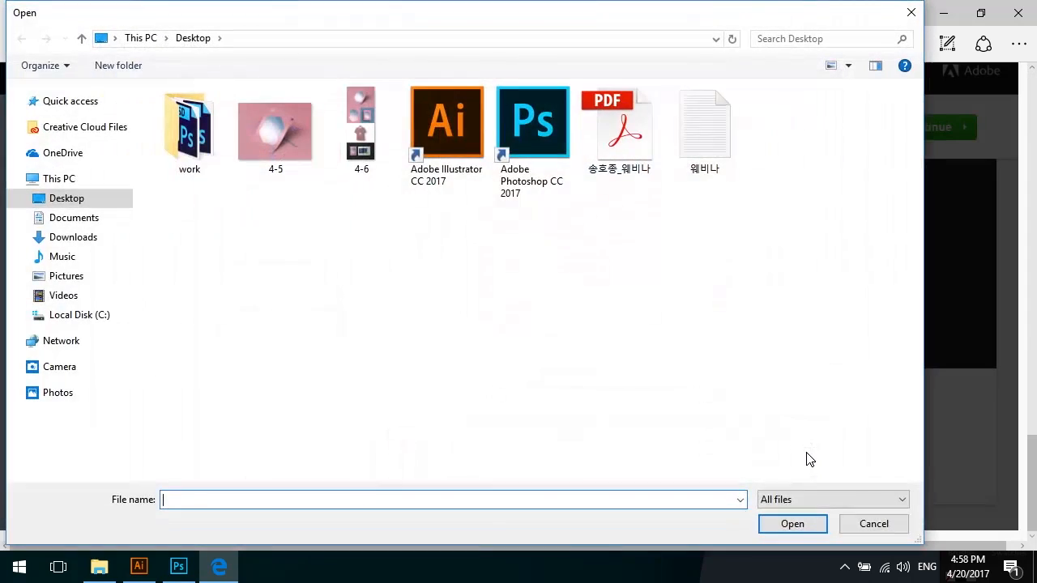
click(280, 139)
click(778, 524)
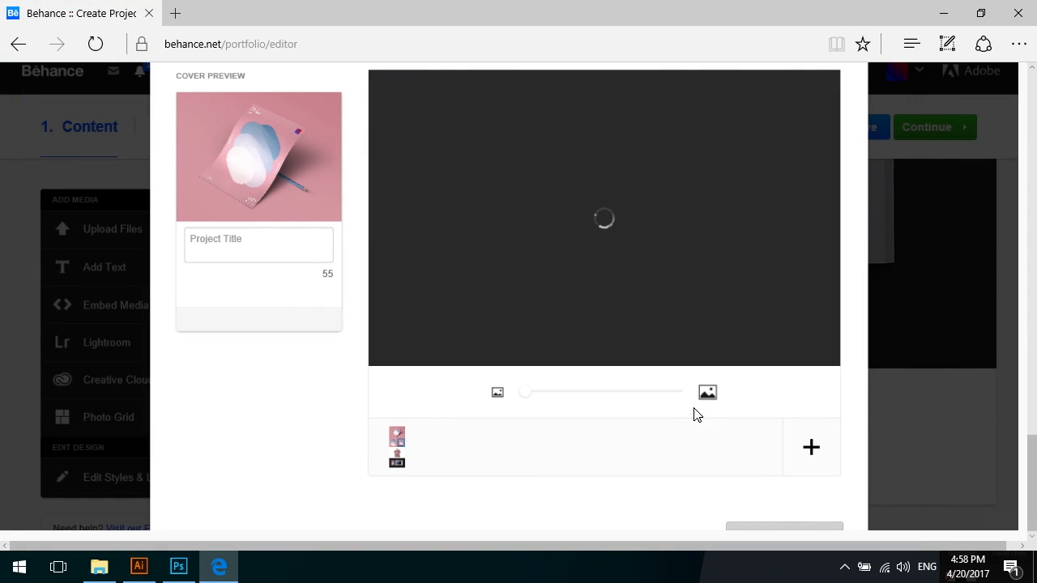
- Title the project "Adobe Webina Graphic!" and crop the cover to continue to the project settings
click(282, 250)
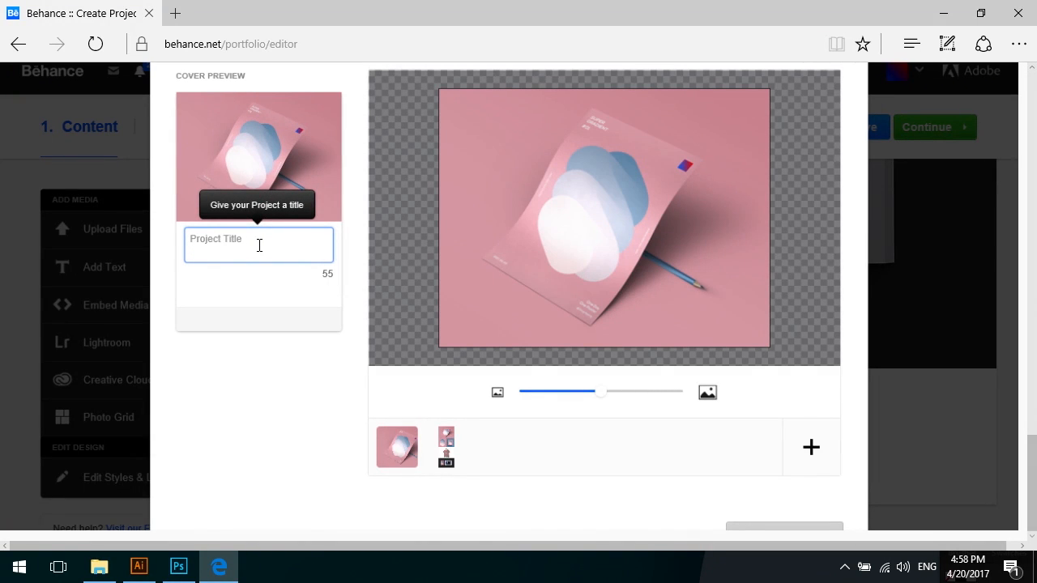
text(Adobe Webina Graphic!)
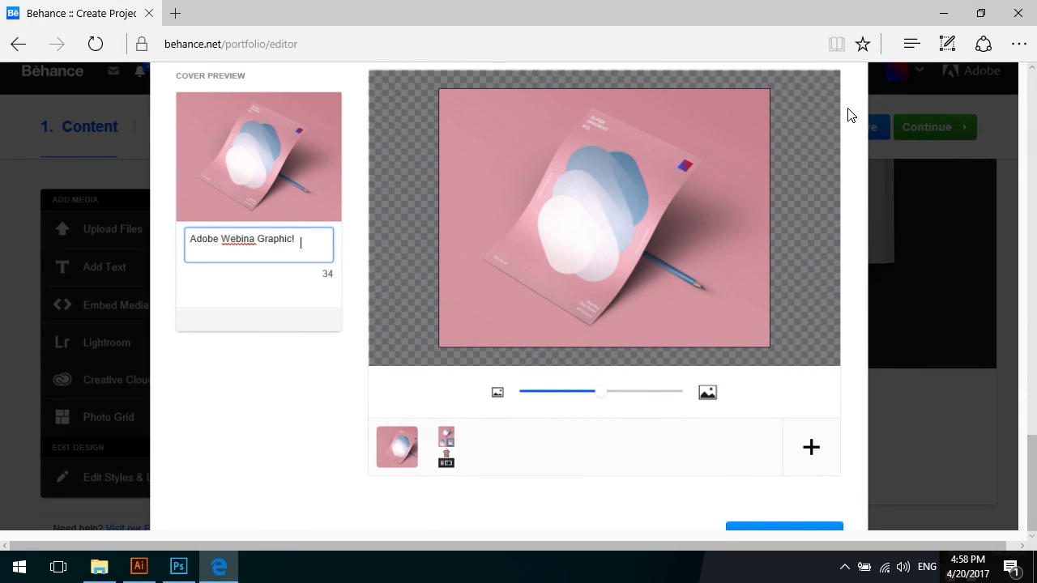
scroll(783, 530, down, 1)
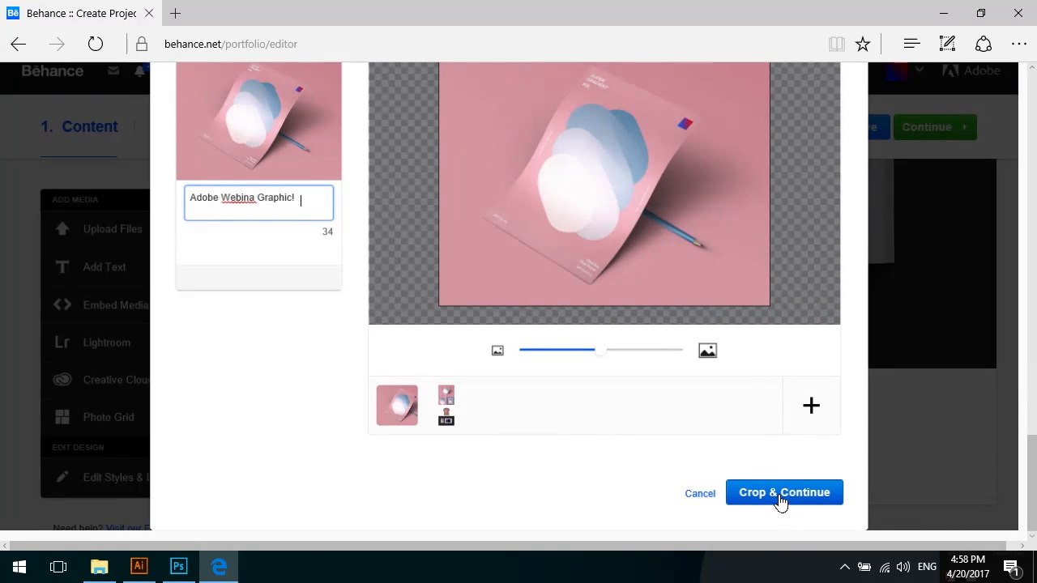
click(777, 502)
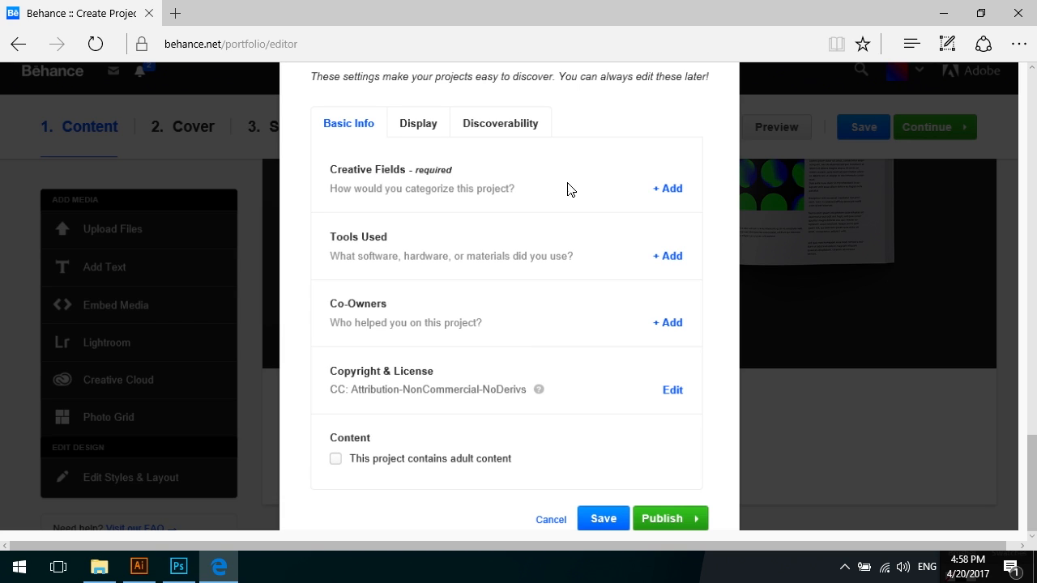
- Set the project's creative fields to Graphic Design, Illustration and Branding
click(669, 191)
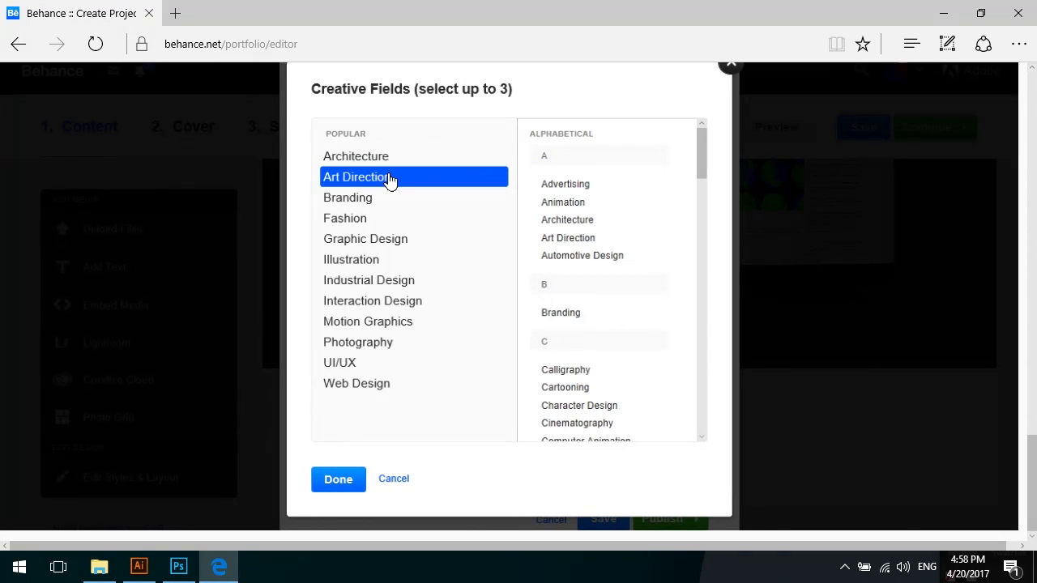
click(402, 243)
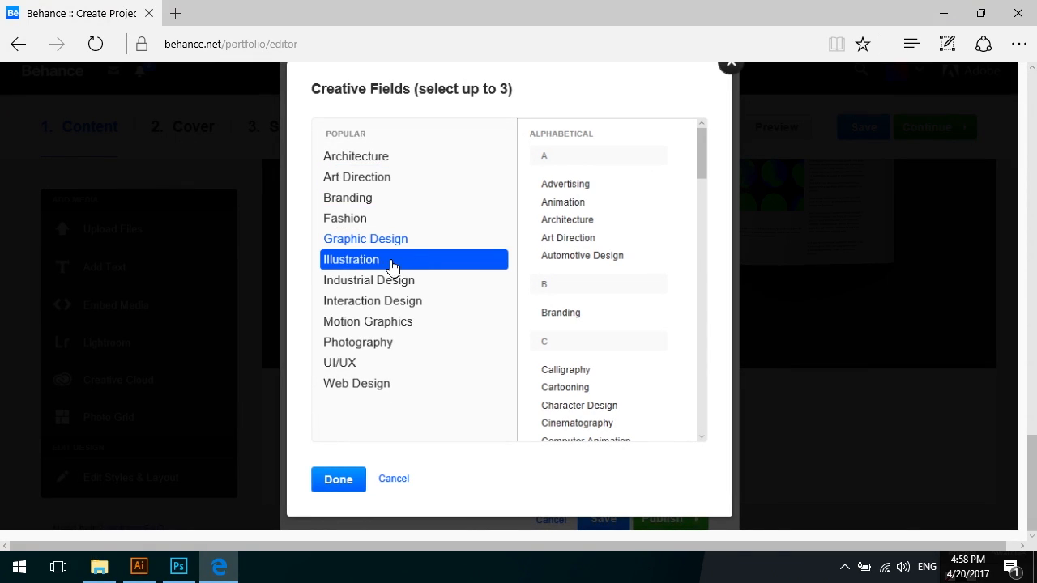
click(385, 261)
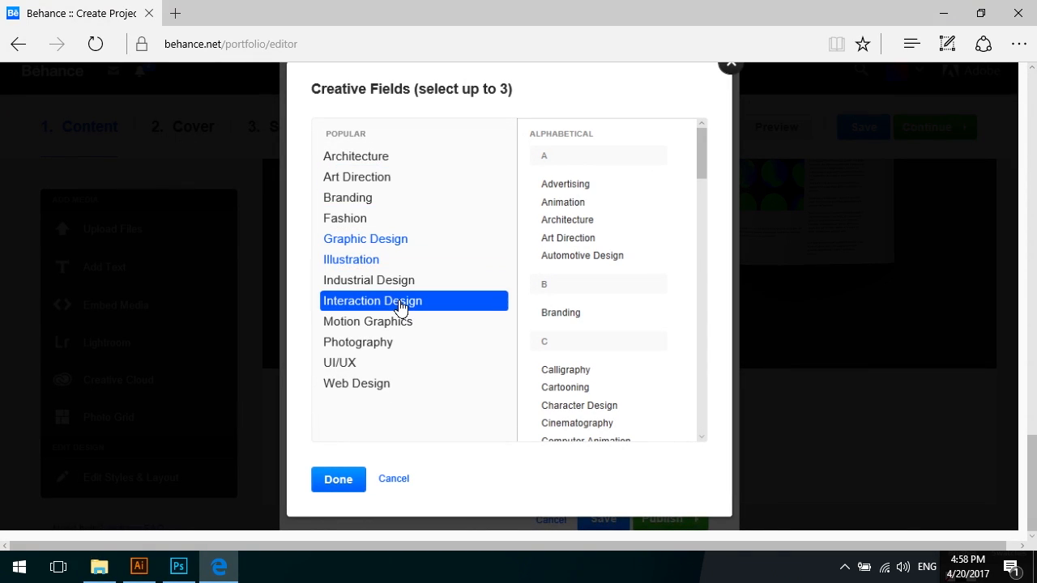
click(371, 201)
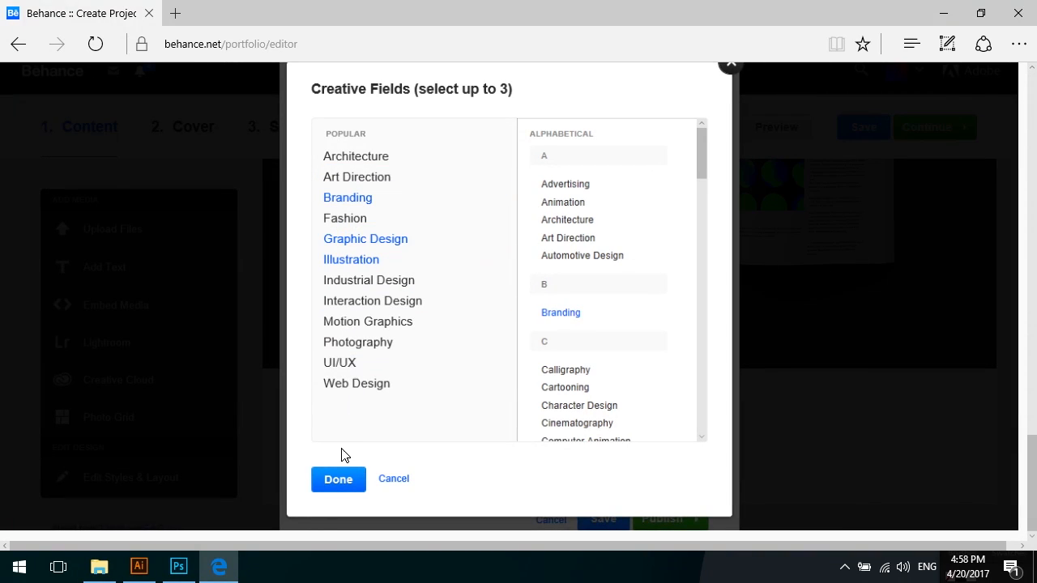
click(339, 479)
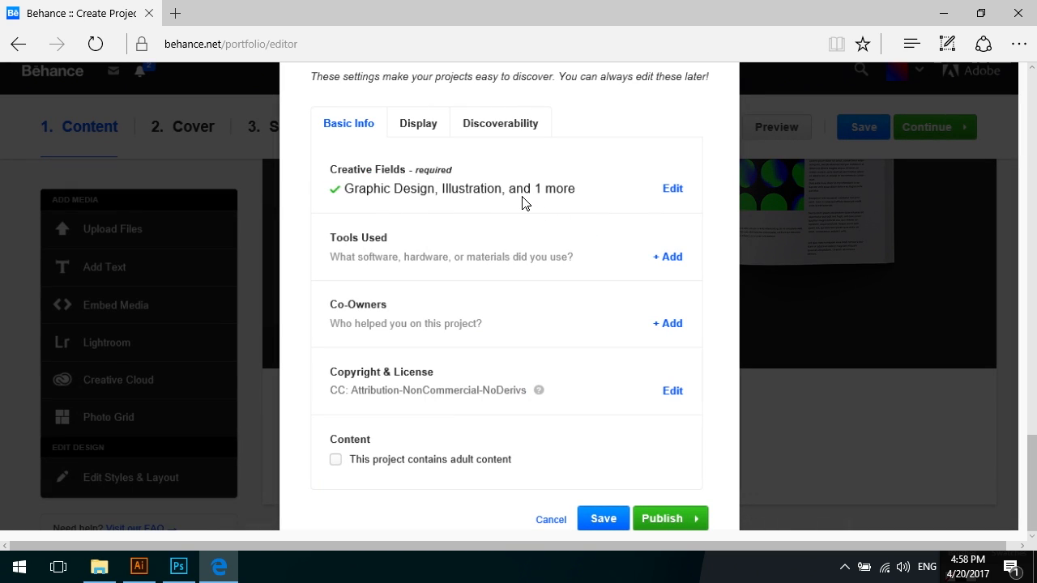
- Add Adobe Photoshop to the tools used on the project
click(673, 257)
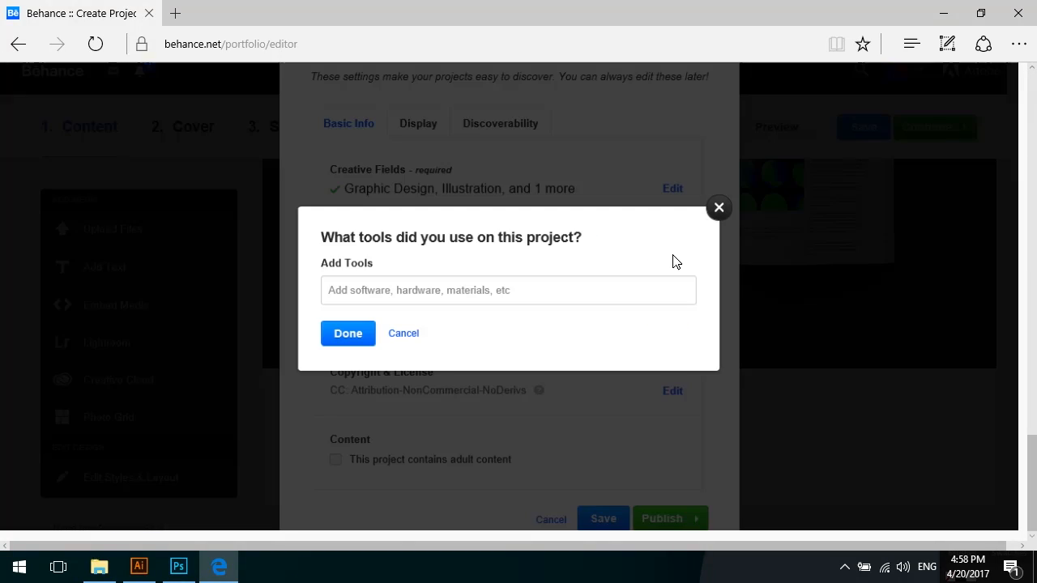
click(394, 291)
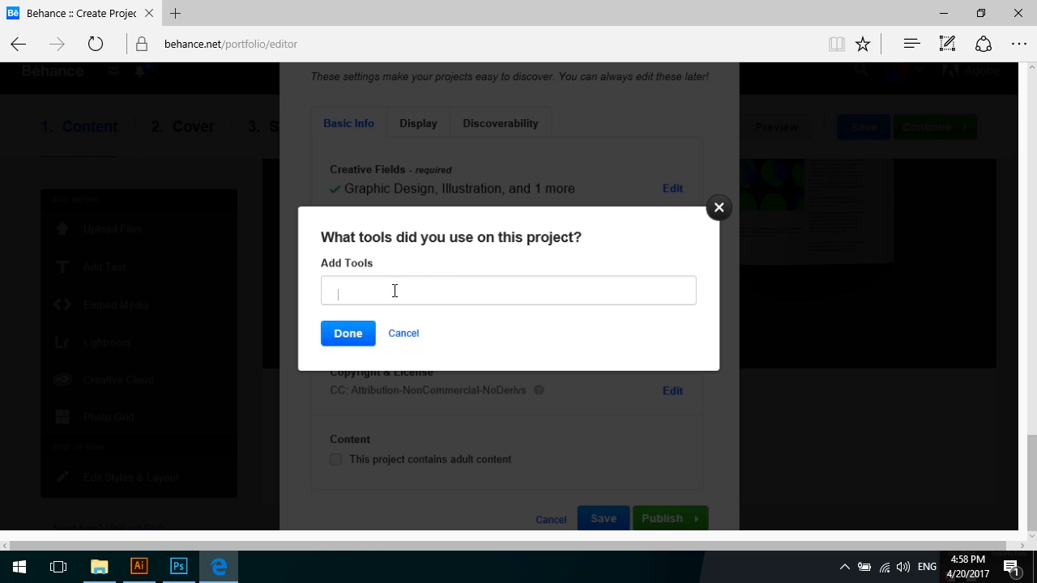
text(Hp)
key(BackSpace)
key(BackSpace)
text(Photho)
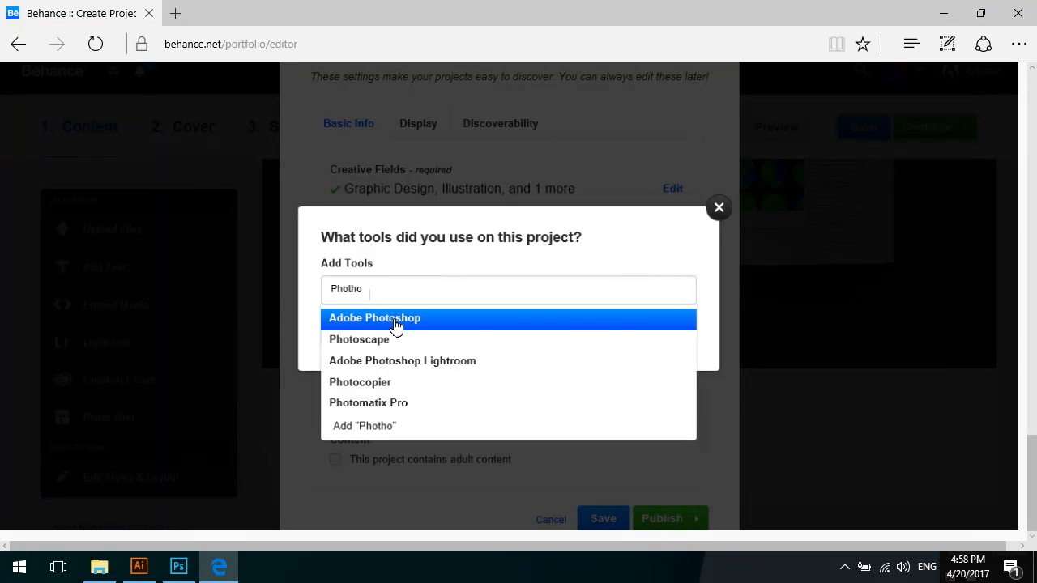
click(395, 321)
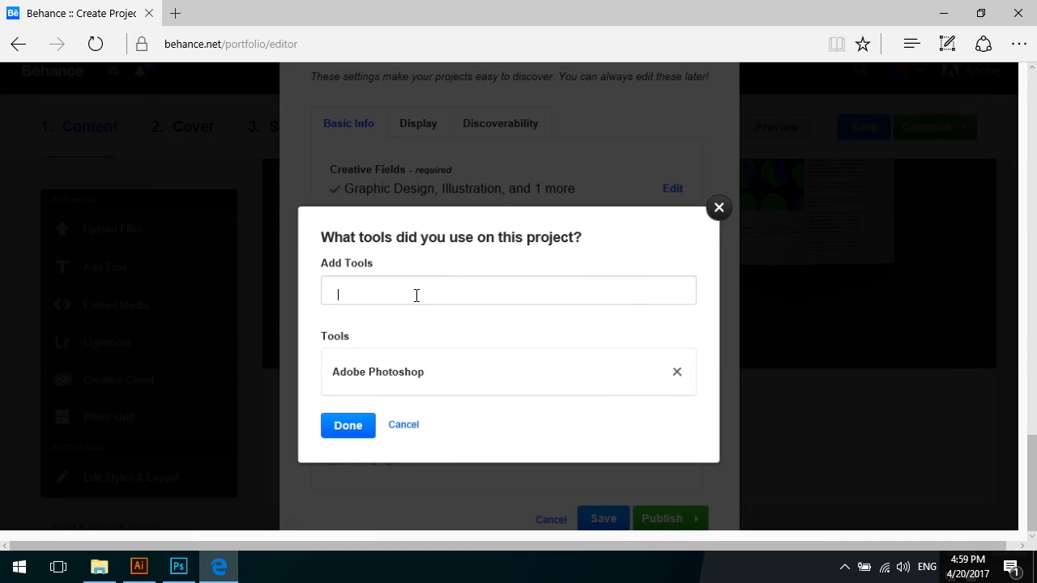
- Add Adobe Illustrator to the tools used on the project and confirm the tools list
text(Illust)
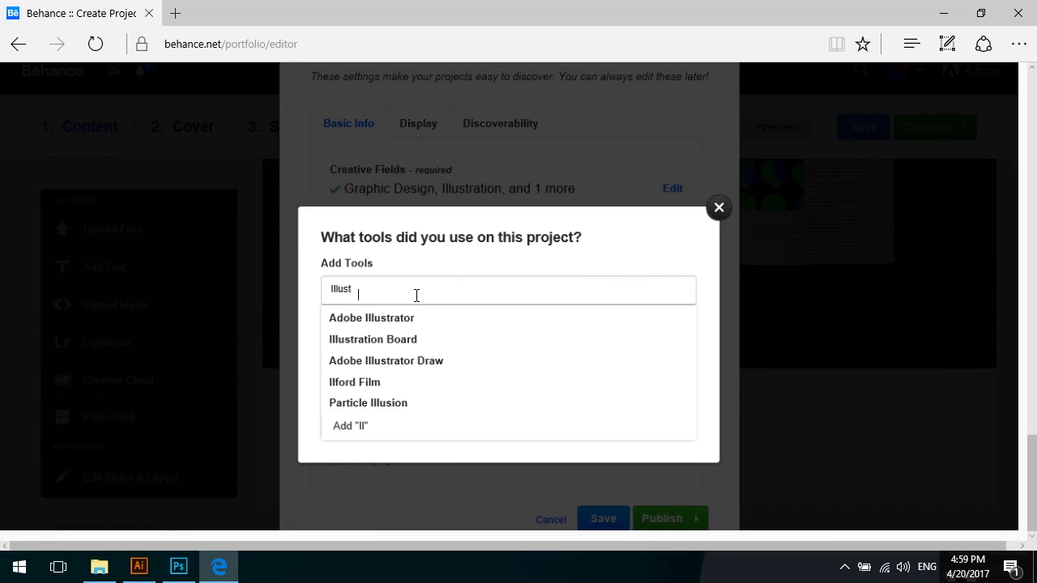
click(412, 322)
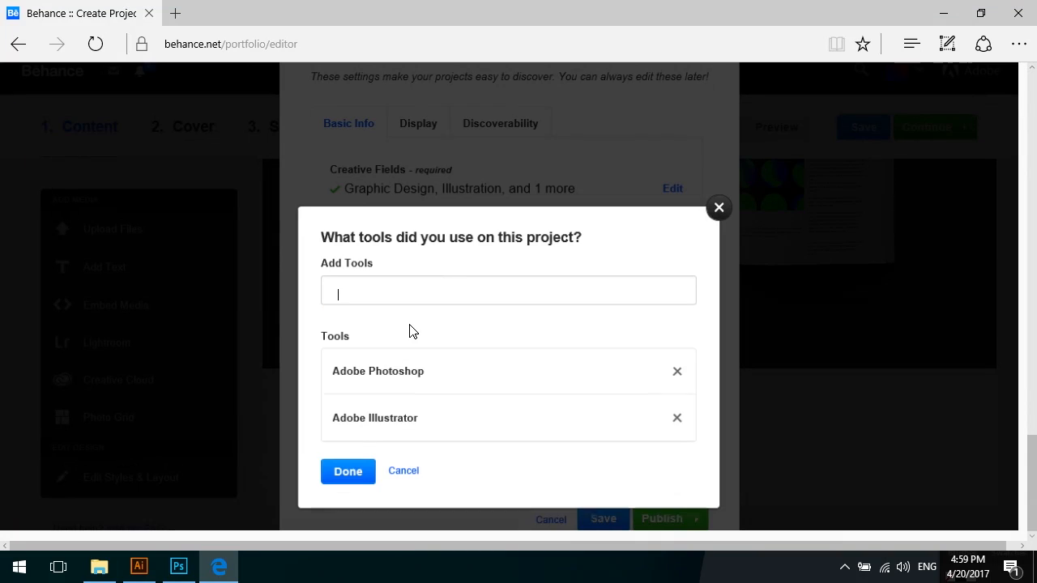
click(349, 473)
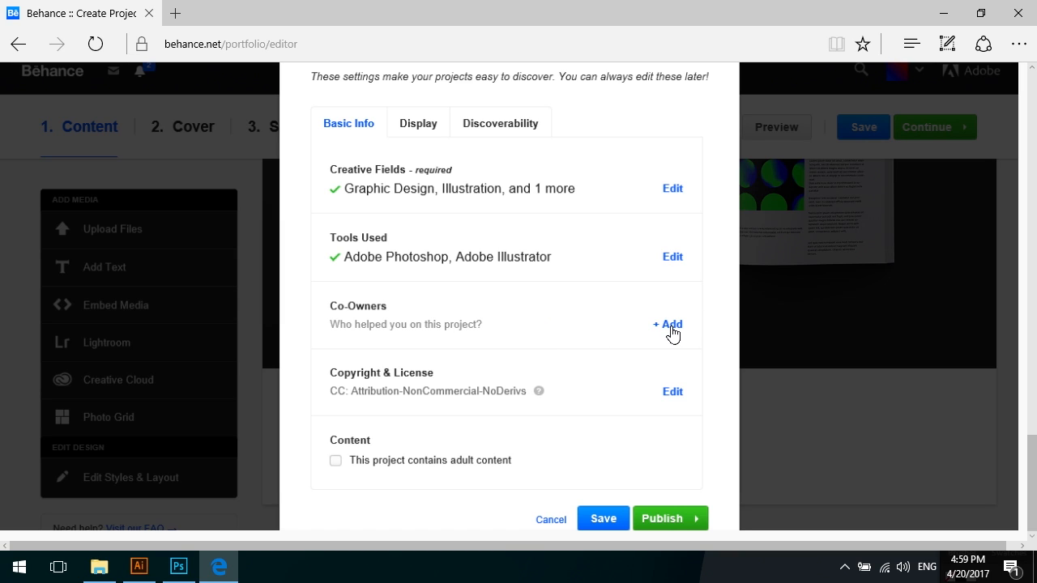
- In the display settings, switch the option that disables comments on the project on and back off
click(429, 135)
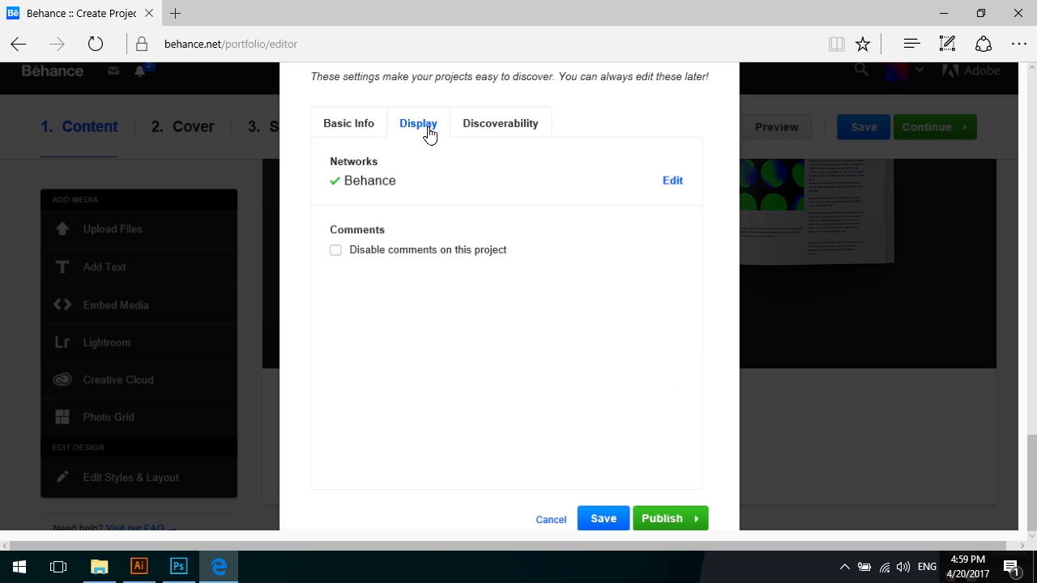
click(335, 250)
click(335, 250)
click(339, 257)
click(338, 258)
- Enter "Adobe Graphic Webina" as the project description in the discoverability settings
click(496, 130)
click(486, 190)
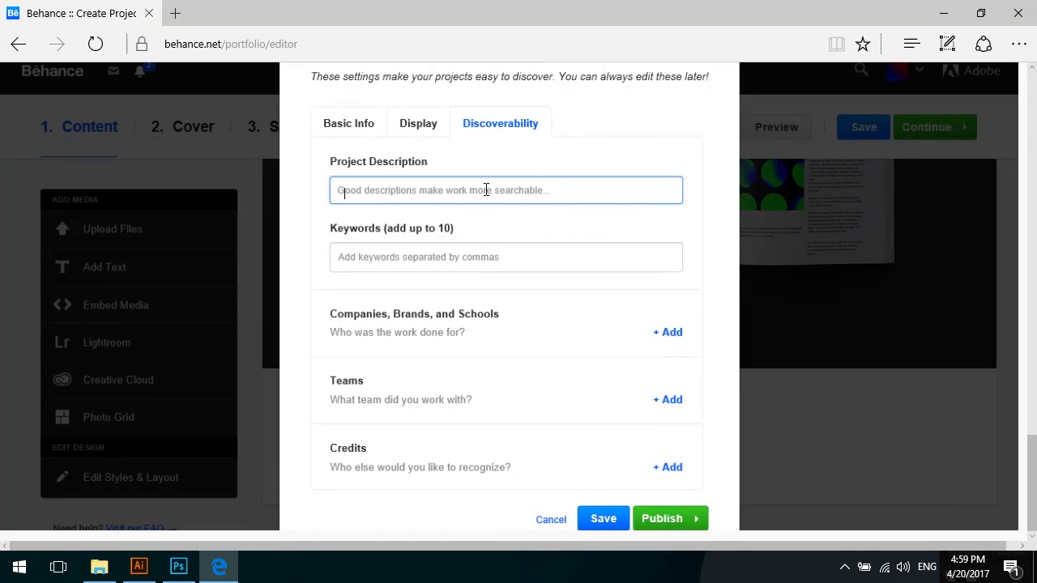
text(Adobe Graphic W)
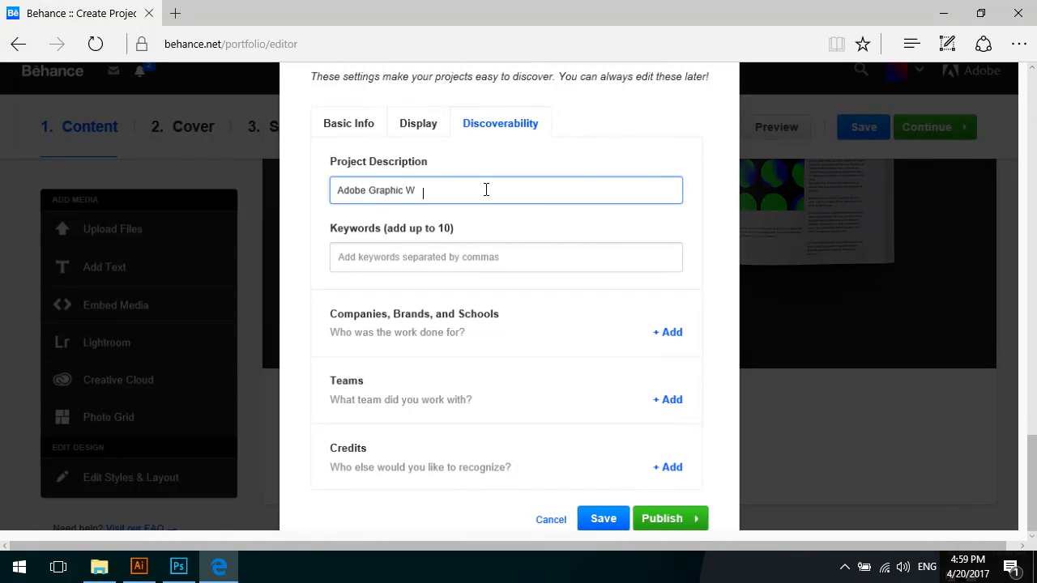
text(ebina)
- Add the keywords Adobe, Graphic and Webina to the project
click(471, 258)
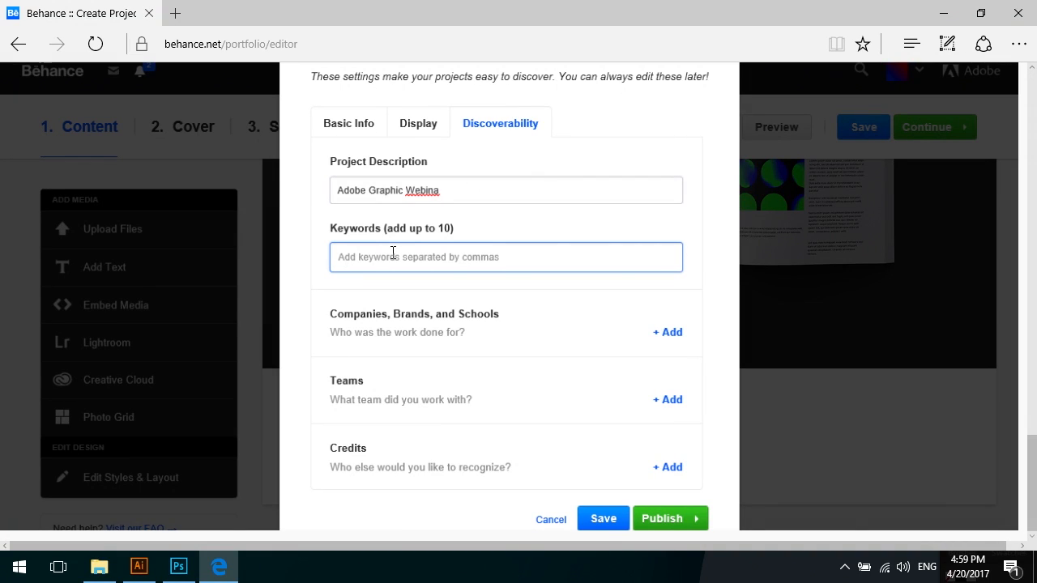
text(A)
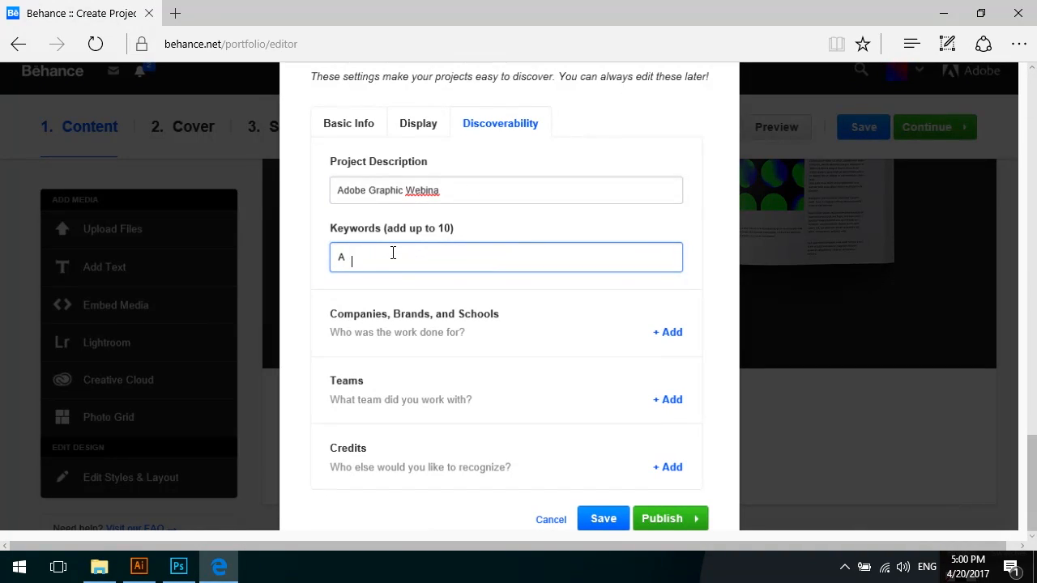
text(dobe)
key(Return)
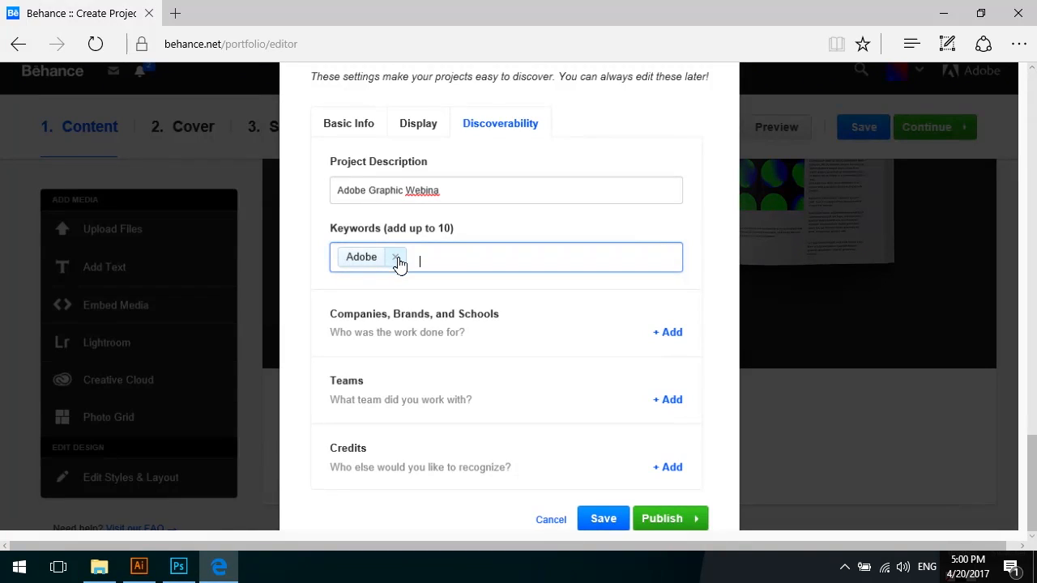
text(Graphic)
key(Return)
text(Webina)
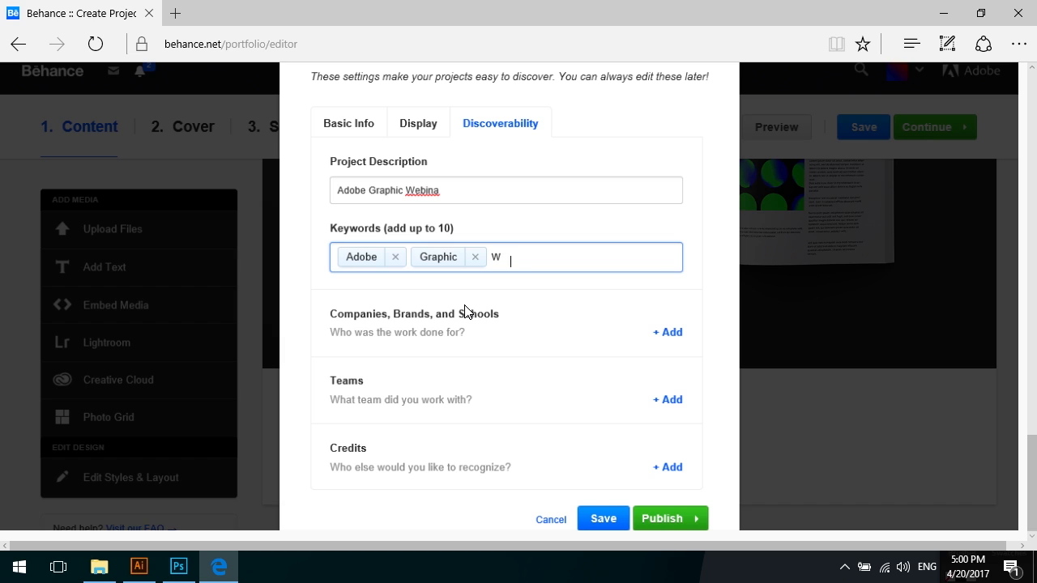
key(Return)
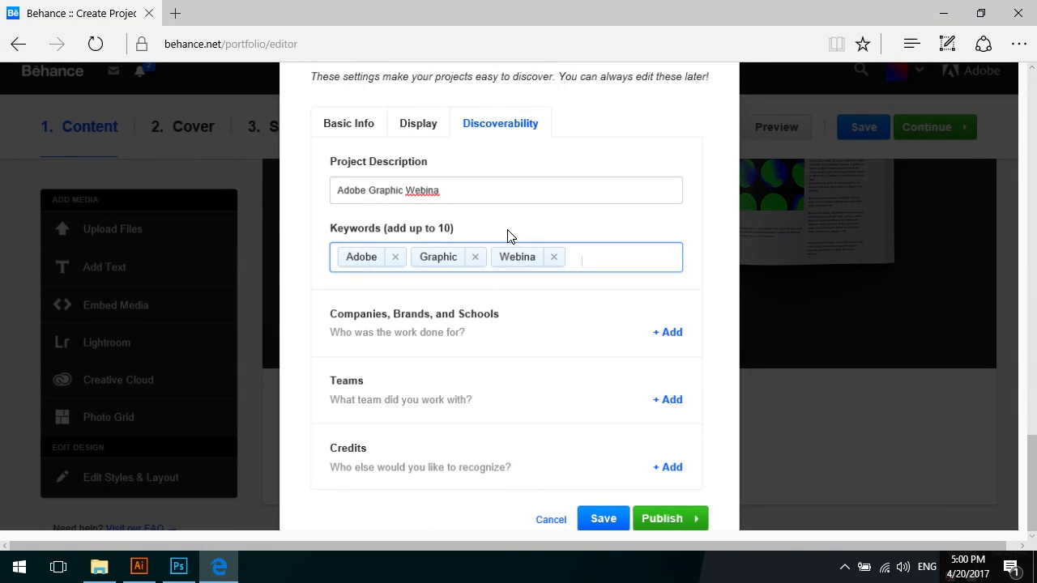
- Publish the project, dismiss the promotion dialog and appreciate the published project
click(683, 523)
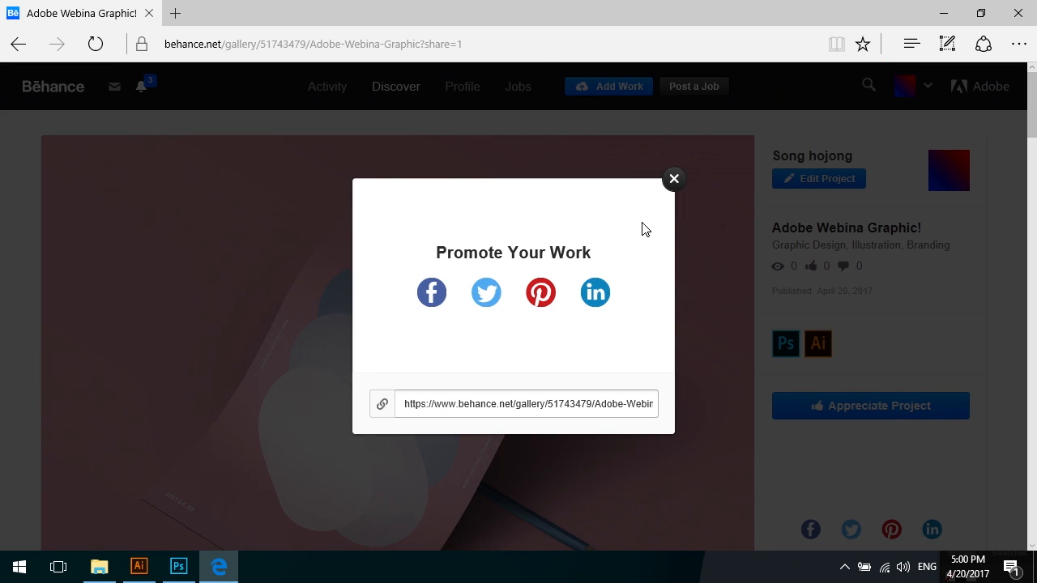
click(673, 182)
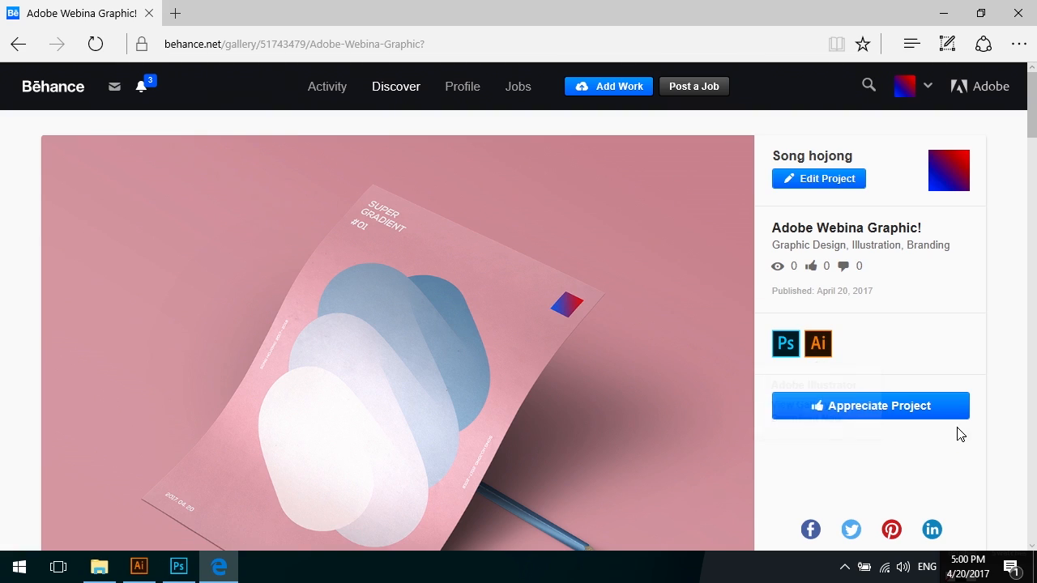
click(928, 417)
- Look through the published project page, from its images down to the basic info and tags
scroll(827, 477, down, 10)
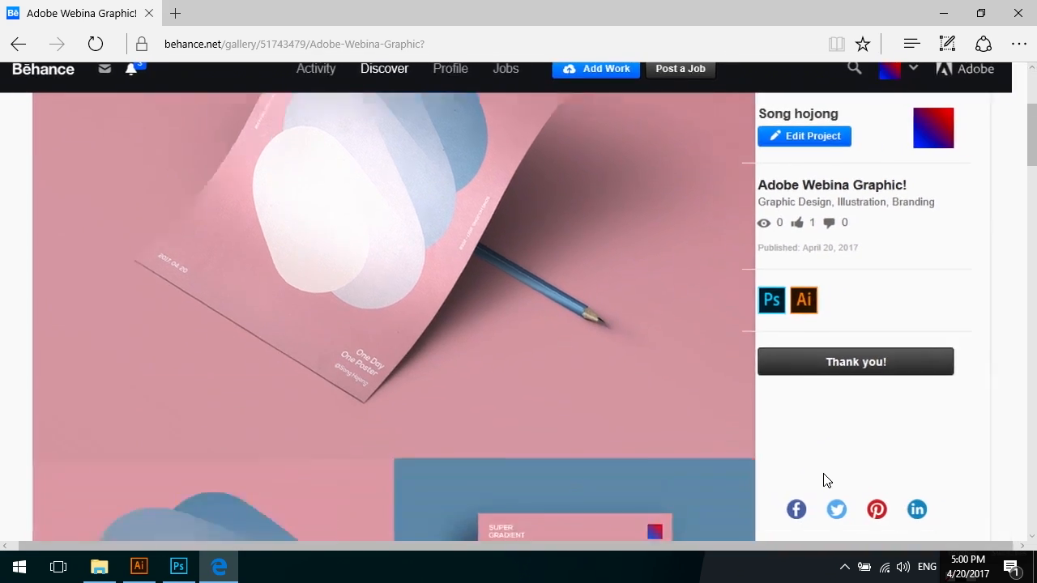
scroll(845, 443, down, 5)
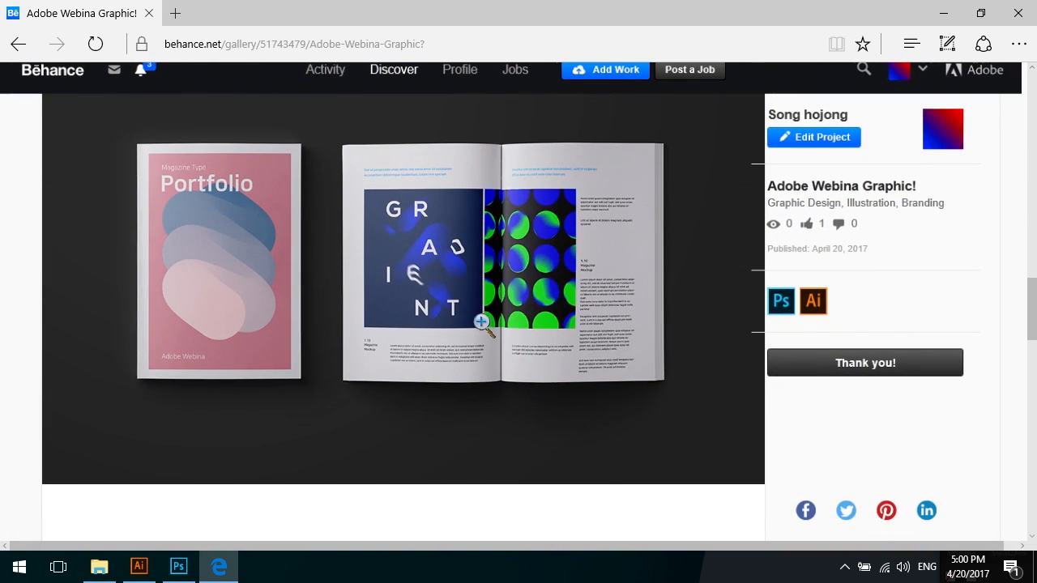
scroll(478, 330, down, 5)
scroll(479, 331, down, 1)
scroll(478, 330, up, 5)
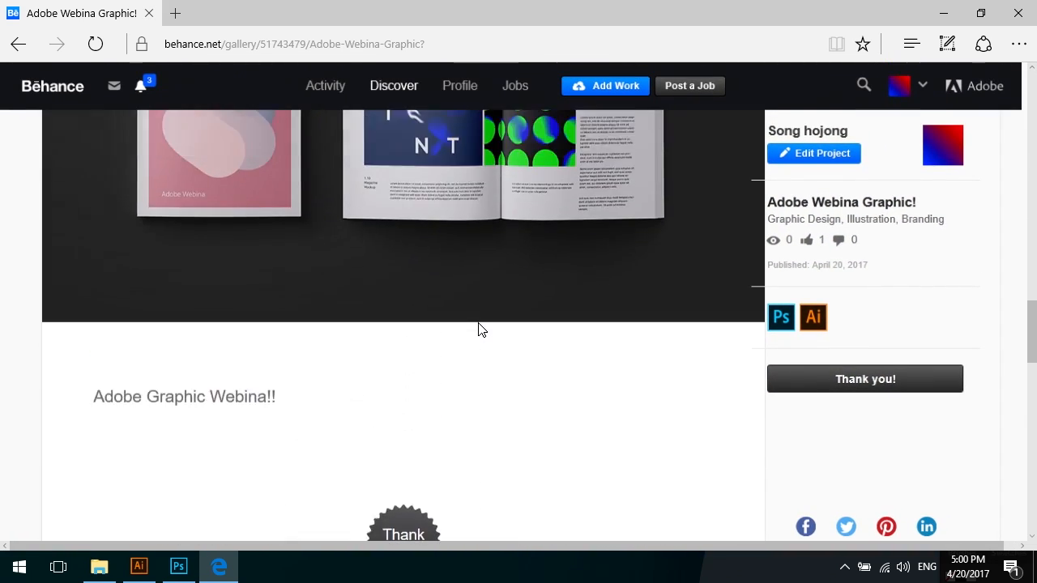
scroll(478, 324, down, 10)
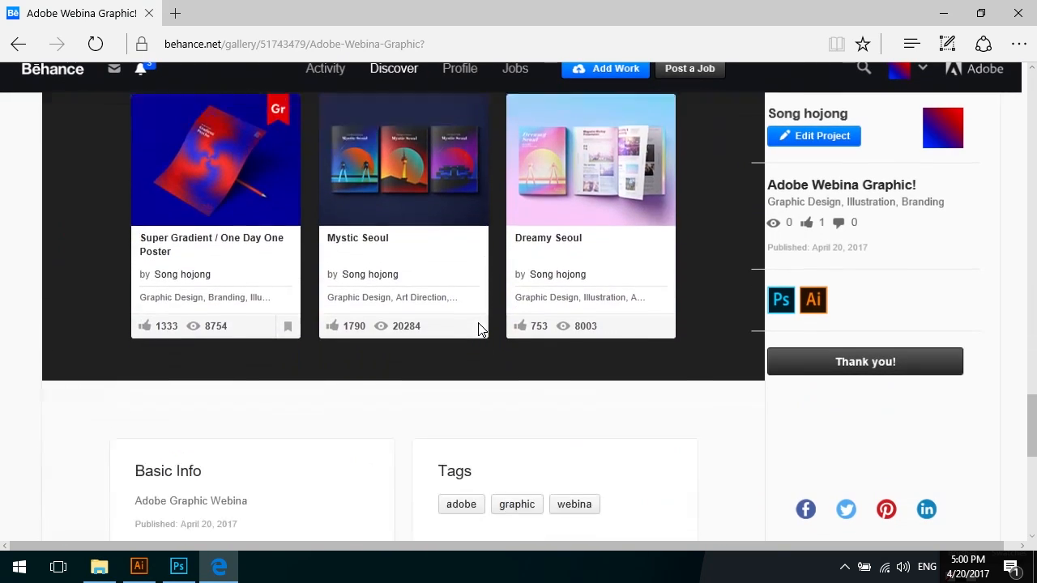
scroll(399, 357, down, 3)
scroll(389, 380, up, 9)
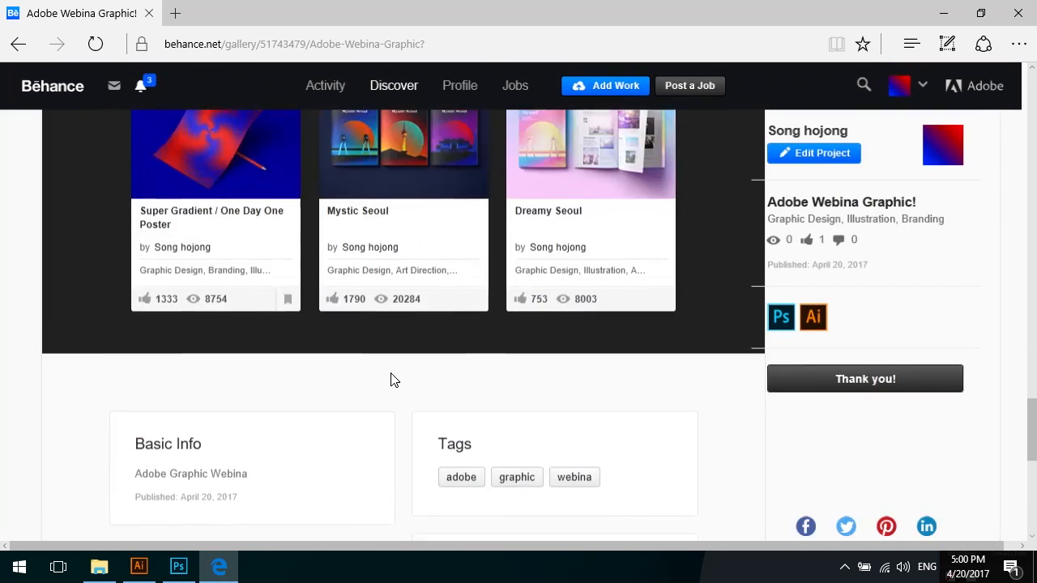
scroll(391, 379, up, 10)
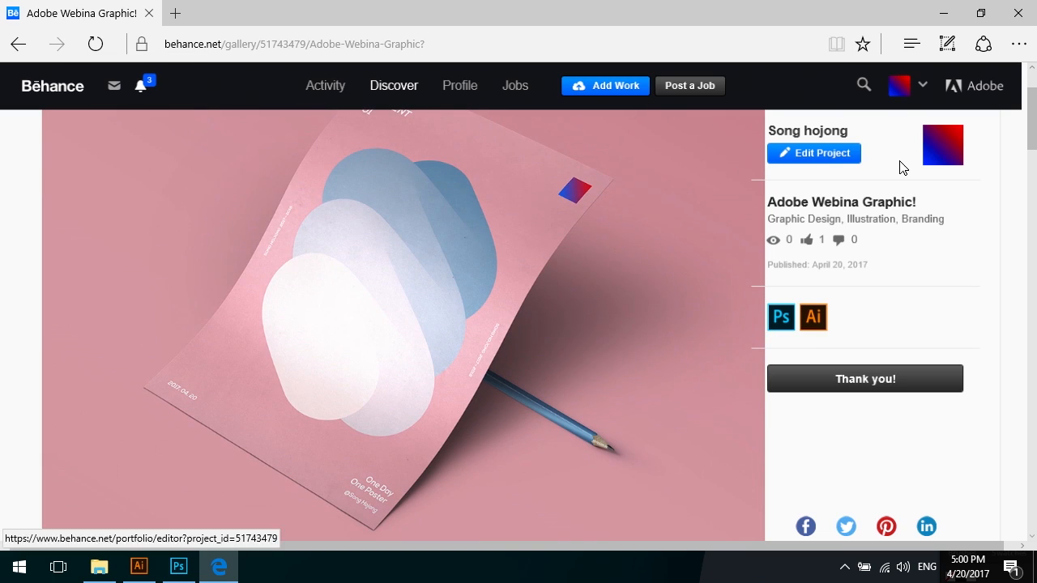
- Open the published project "Adobe Webina Graphic!" for editing
click(839, 162)
click(839, 162)
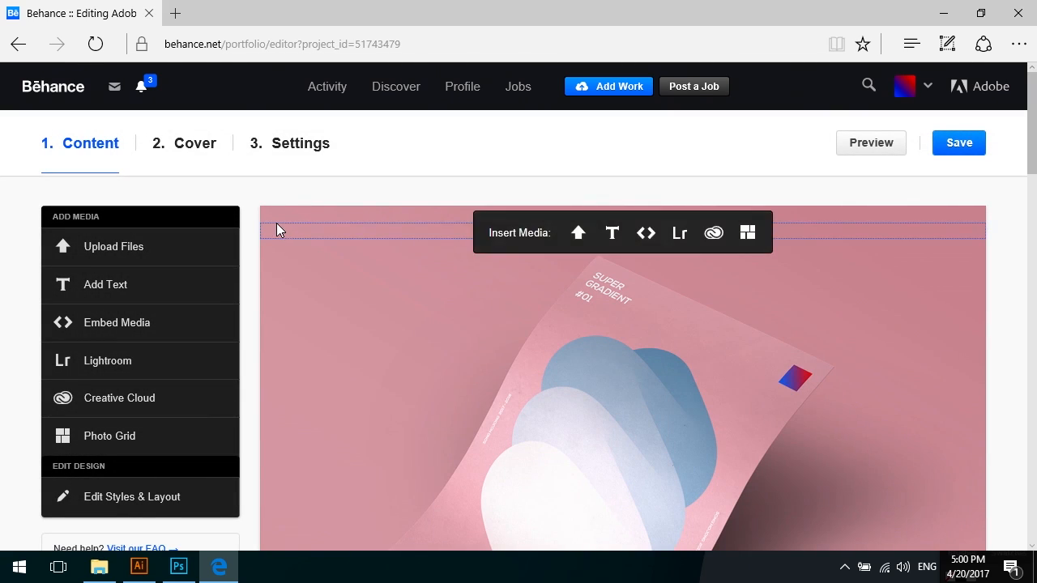
click(259, 213)
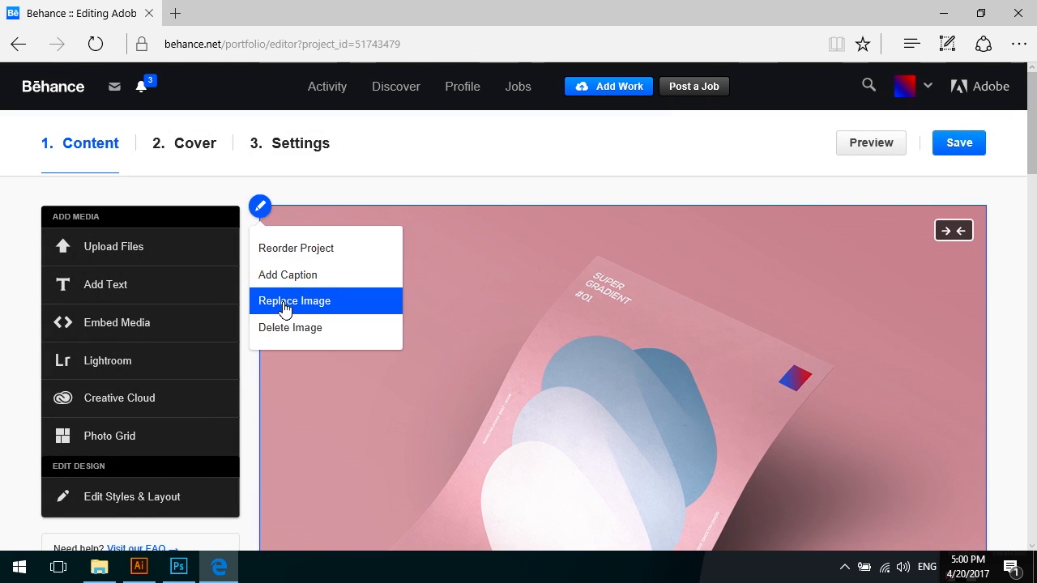
click(284, 307)
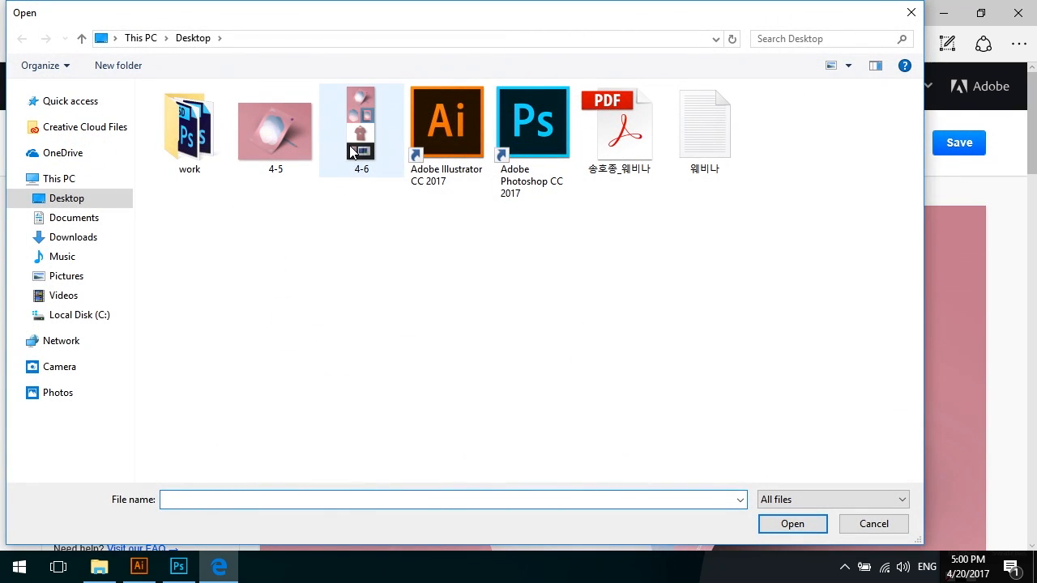
click(895, 524)
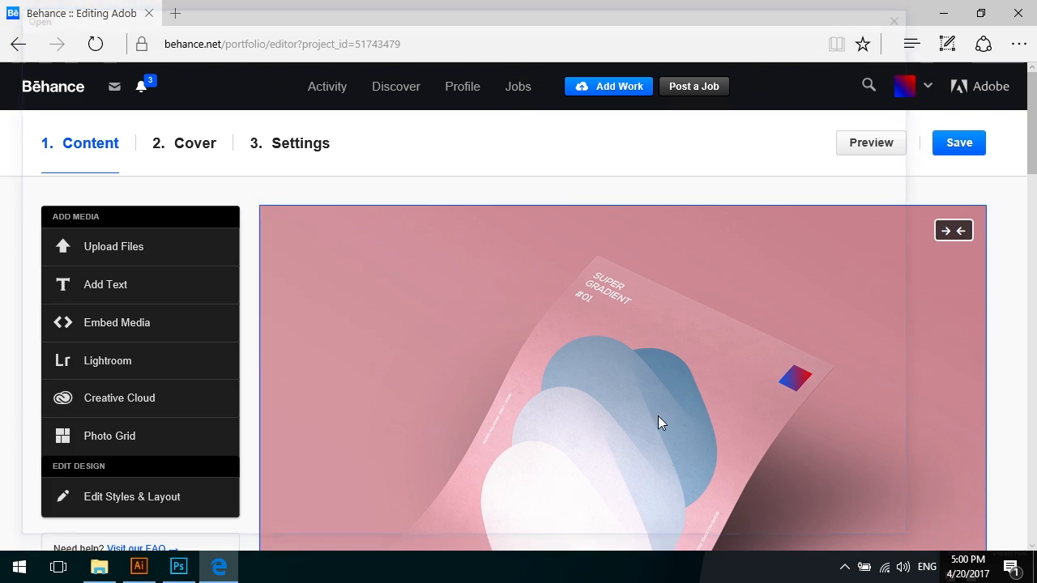
- Upload the image 4-6 from the Desktop as an additional image in the project content
click(92, 245)
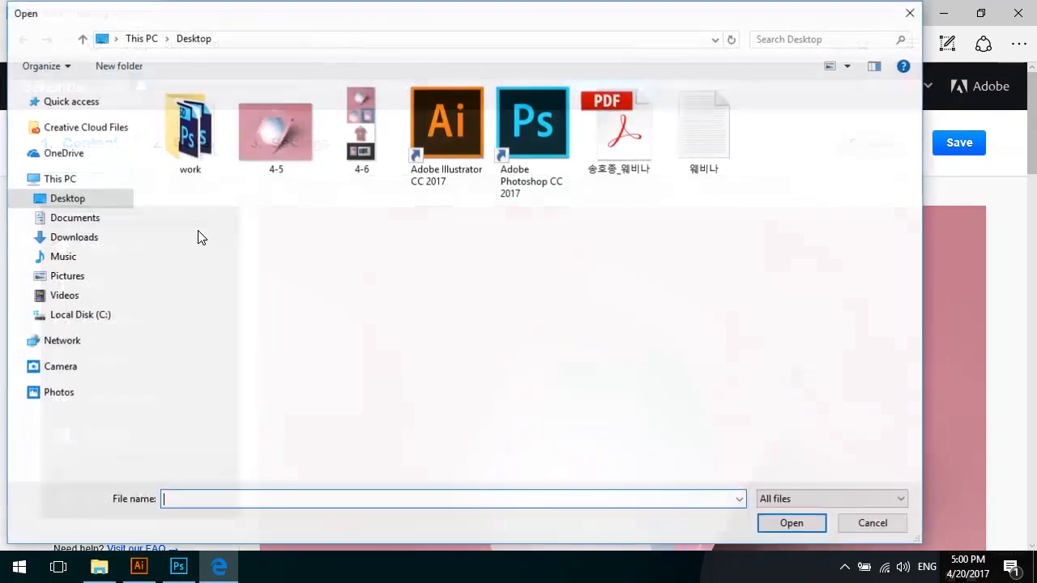
click(296, 132)
key(Return)
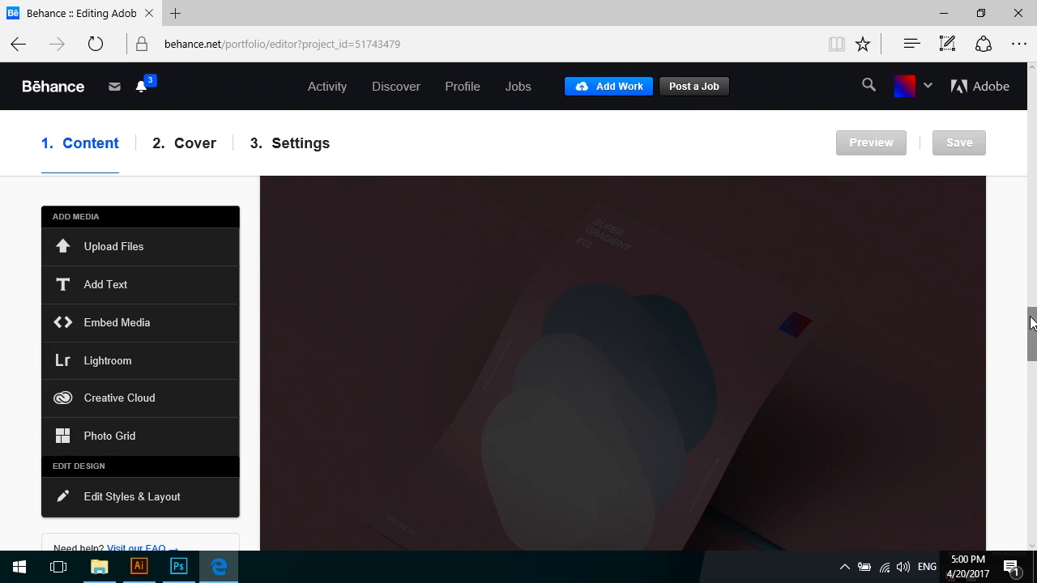
- Reorder the project content so both images come before the Adobe Graphic Webina!! text, and save the project
drag(1030, 319, 1031, 296)
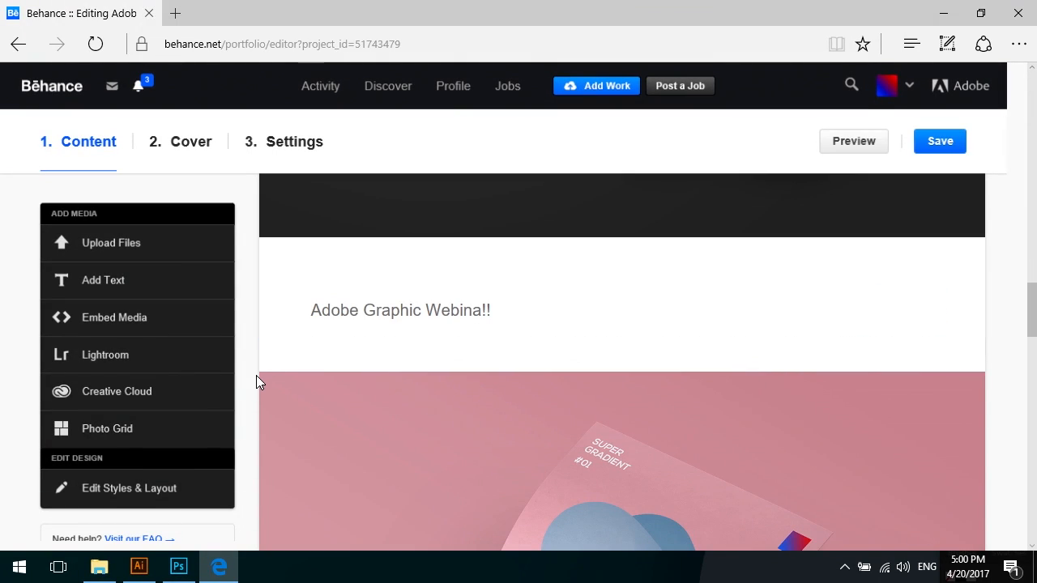
mouse_move(263, 379)
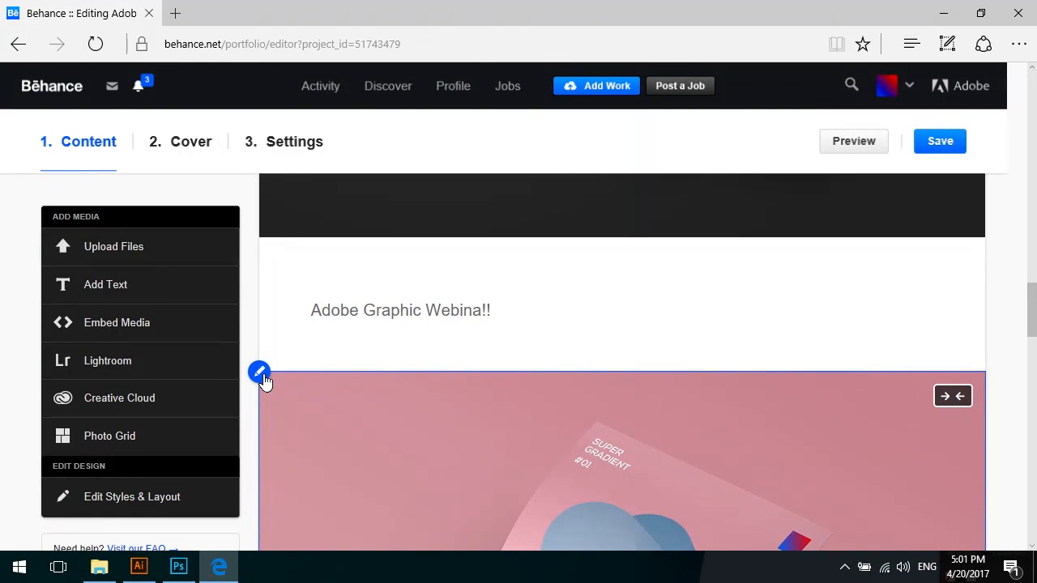
click(261, 375)
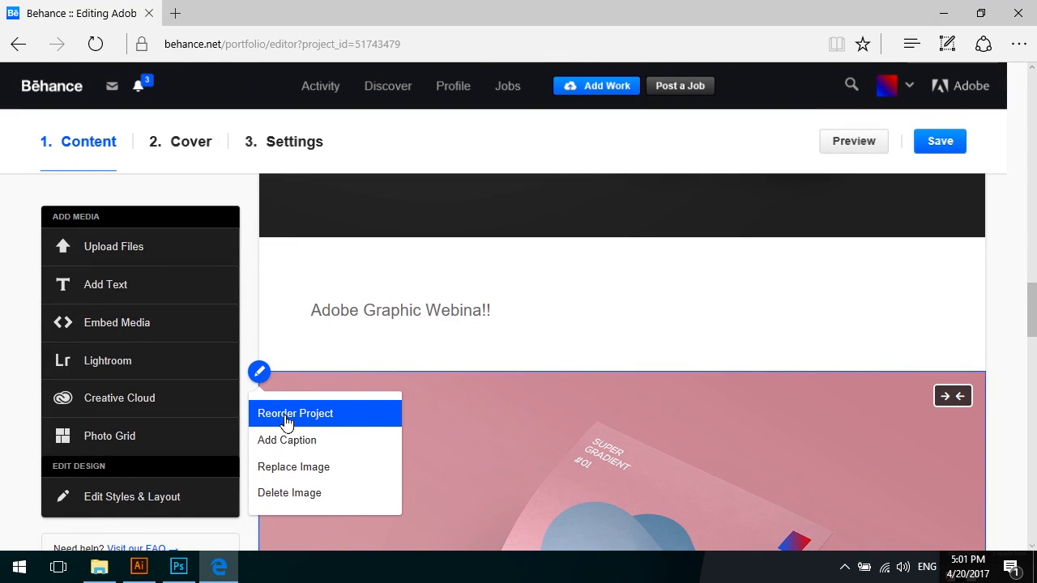
click(287, 419)
drag(328, 345, 315, 265)
drag(319, 342, 321, 243)
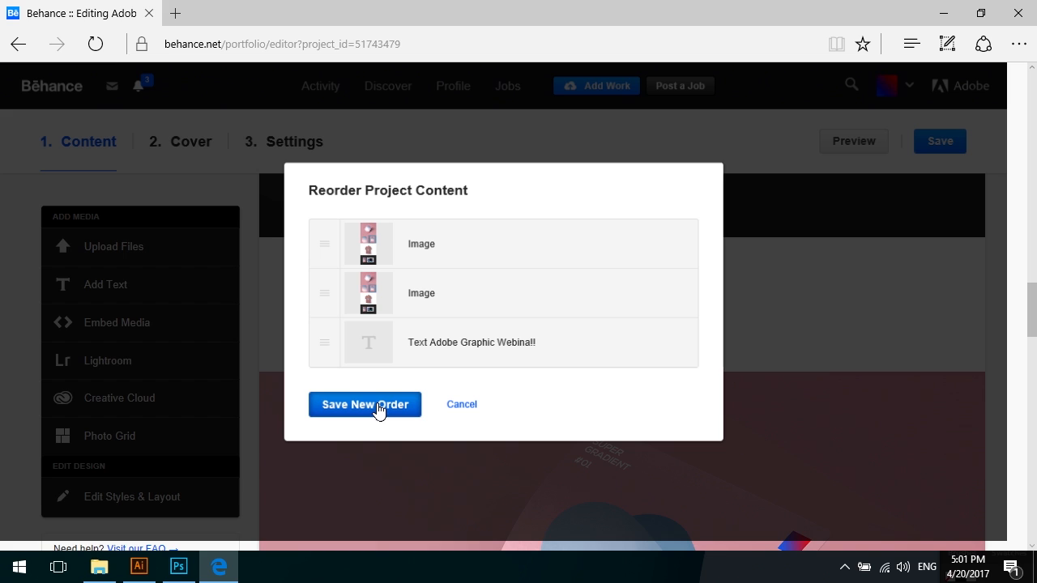
click(377, 407)
click(953, 149)
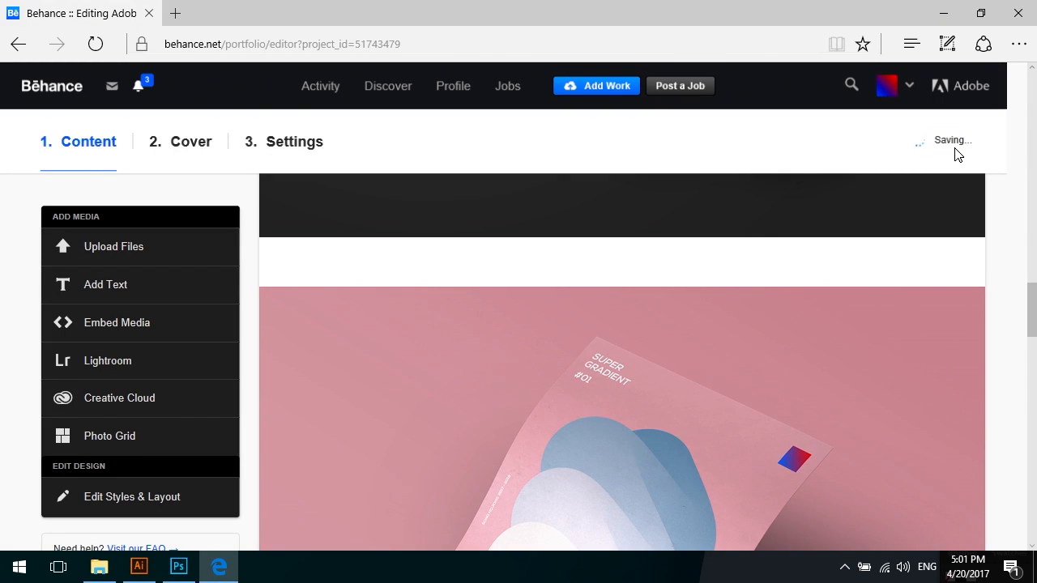
scroll(1029, 298, up, 3)
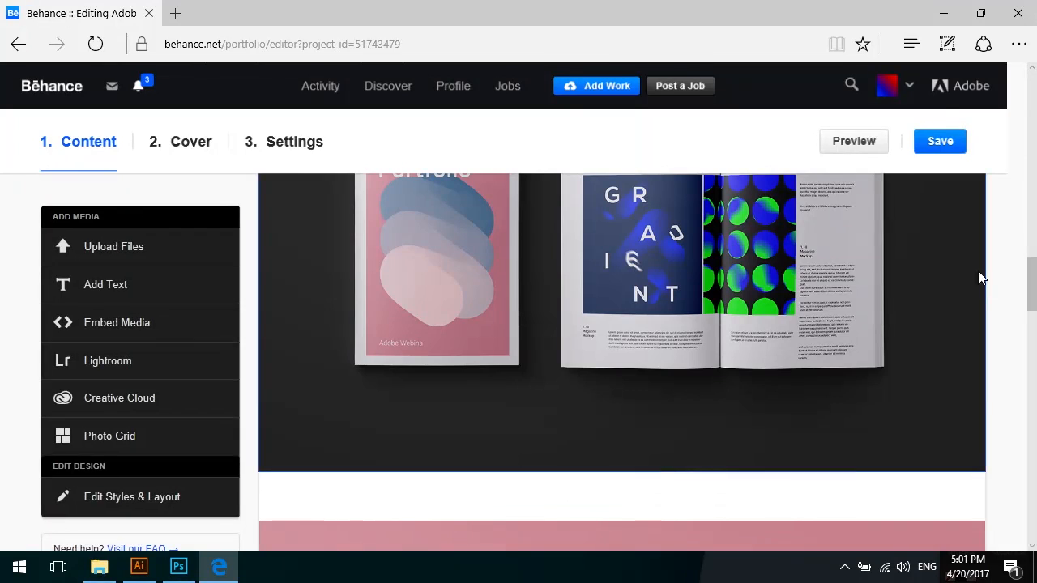
- Go to the profile page and open the Adobe Webina Graphic! project from its projects
click(446, 99)
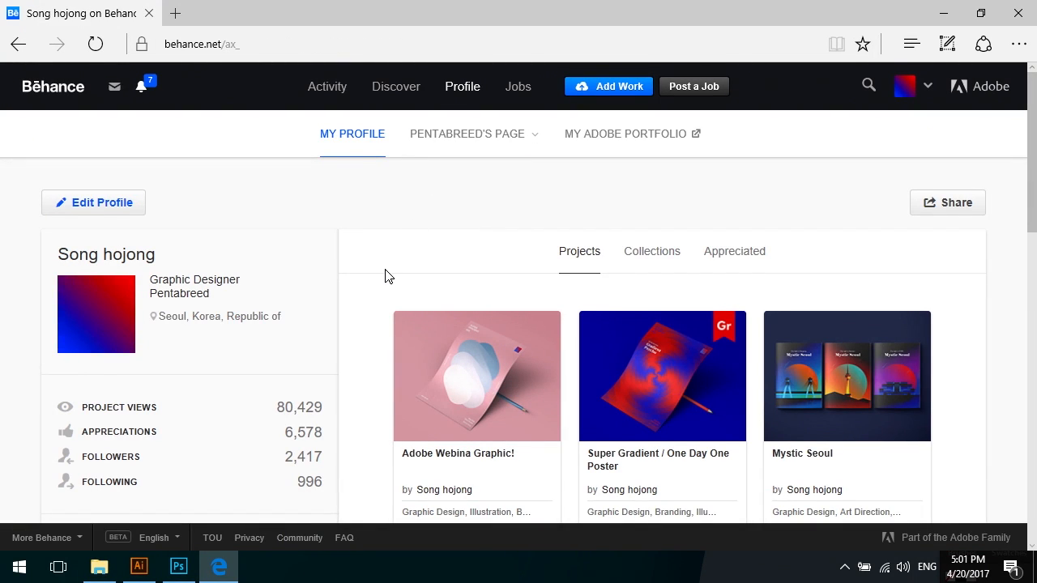
scroll(384, 276, down, 1)
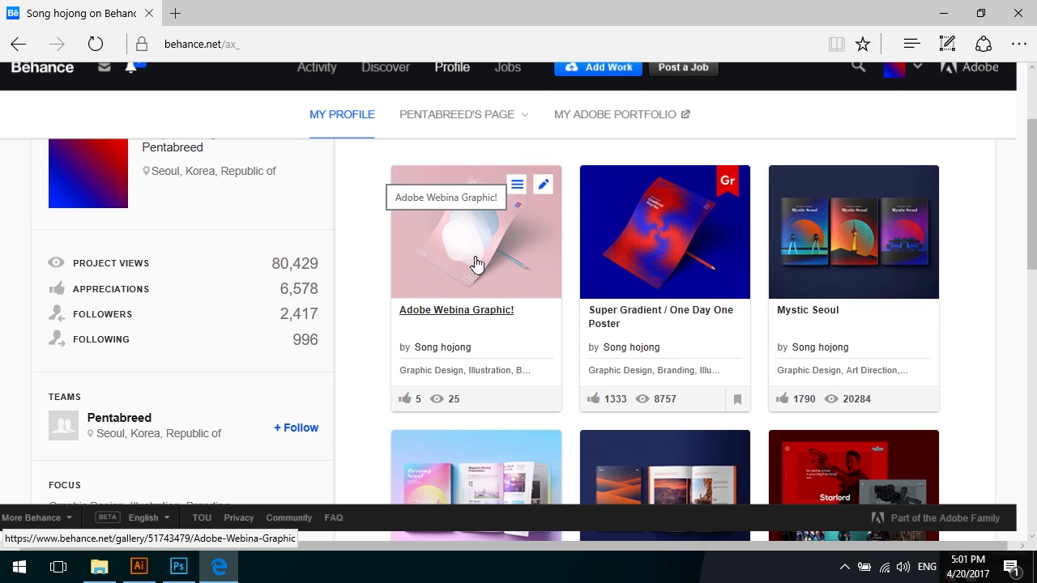
scroll(403, 269, up, 2)
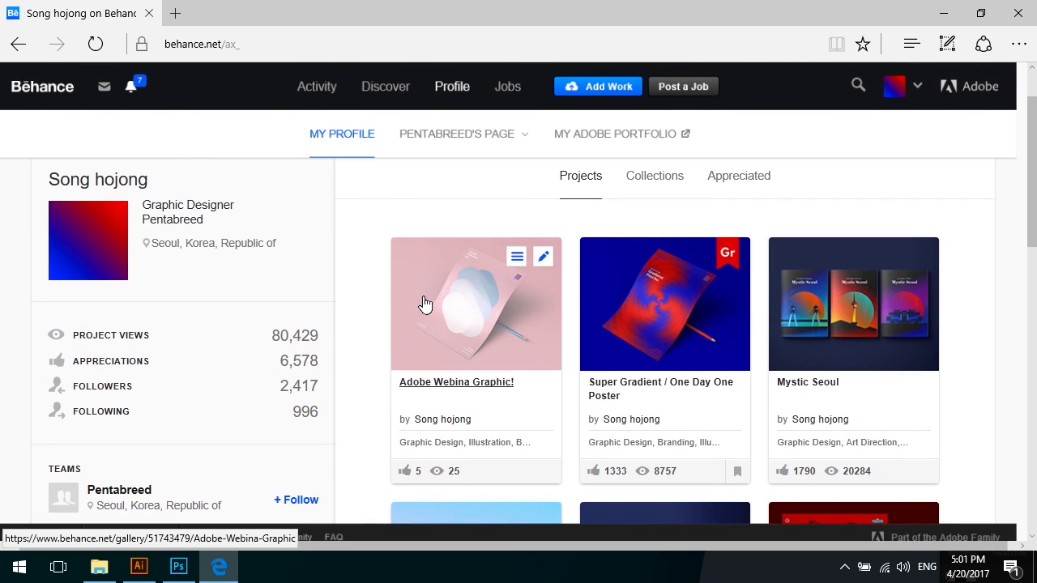
click(422, 302)
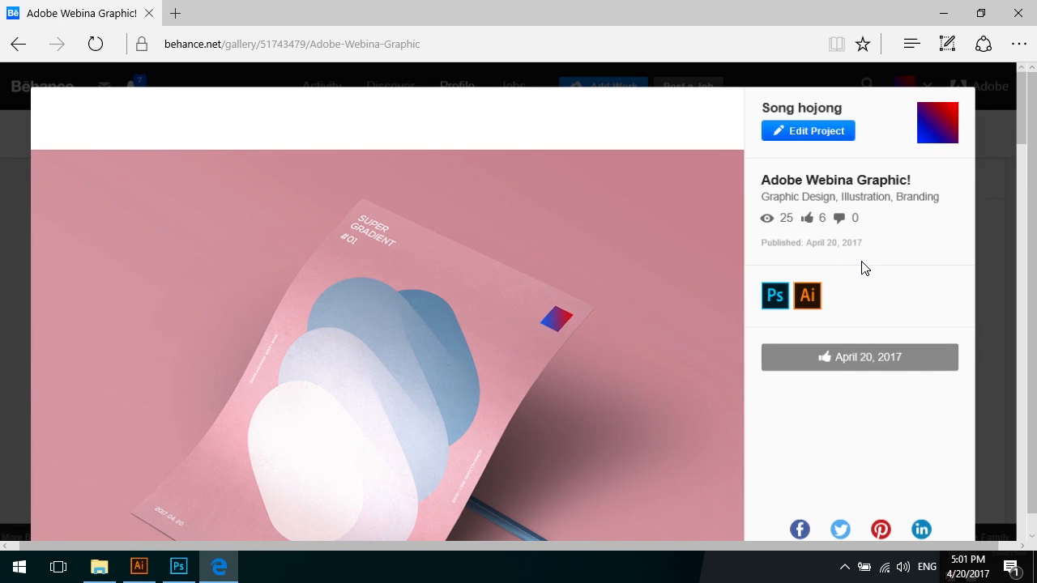